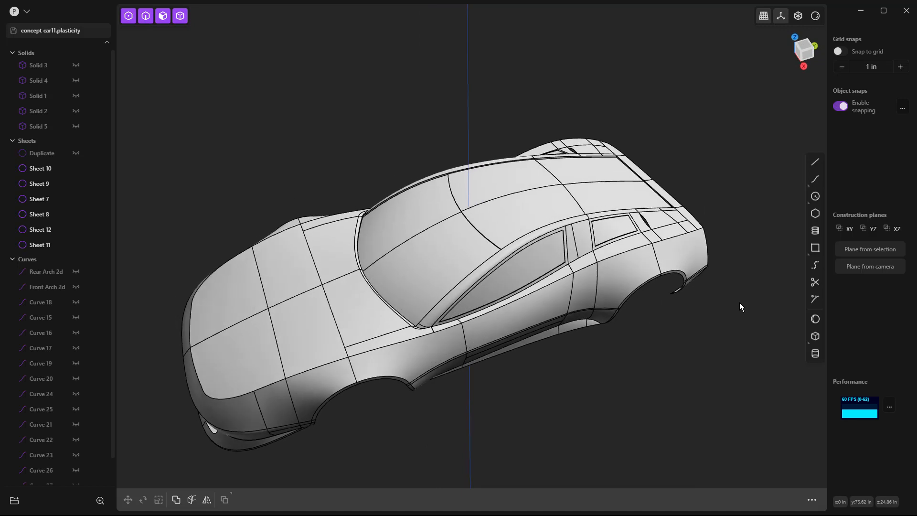
# Delete the three sheets that form the mirrored half of the car body, keeping only one side
pyautogui.scroll(5, 506, 293)
pyautogui.moveTo(512, 299); pyautogui.dragTo(637, 194, button='middle')
pyautogui.click(727, 174)
pyautogui.click(727, 171)
pyautogui.moveTo(737, 187); pyautogui.dragTo(608, 199, button='middle')
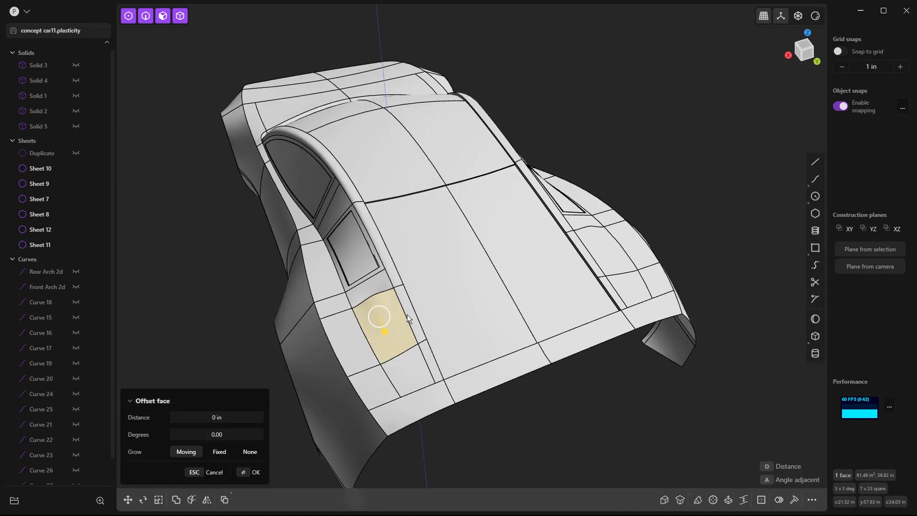
pyautogui.moveTo(472, 304); pyautogui.dragTo(490, 286, button='middle')
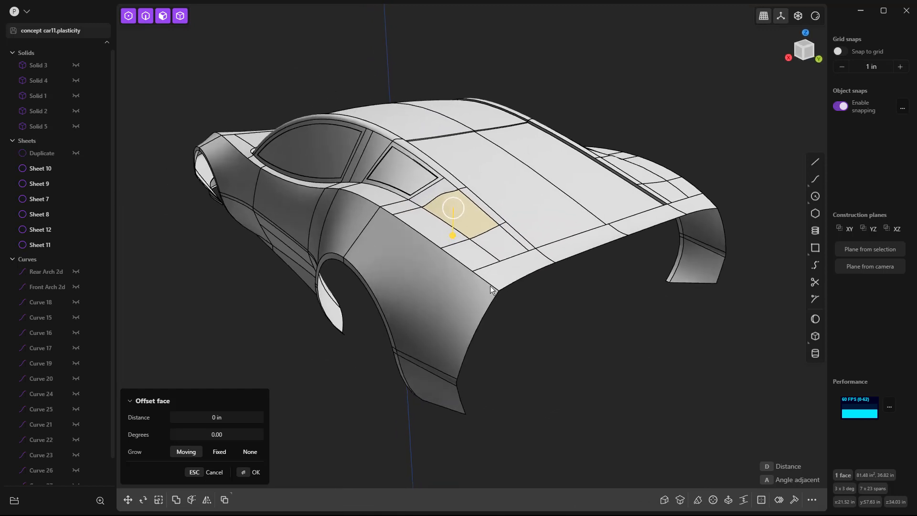
pyautogui.click(575, 154)
pyautogui.press('Delete')
pyautogui.click(571, 146)
pyautogui.press('Delete')
pyautogui.click(502, 128)
pyautogui.press('Delete')
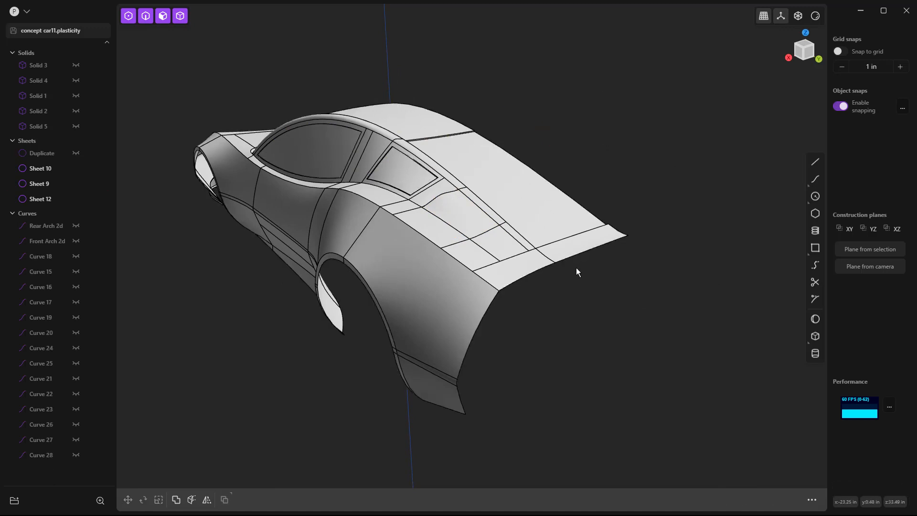
# In top view, draw a horizontal line about 6.8 in long outward from the body's rear centreline corner
pyautogui.press('KP_7')
pyautogui.keyDown('shift'); pyautogui.moveTo(665, 210); pyautogui.dragTo(483, 371, button='middle'); pyautogui.keyUp('shift')
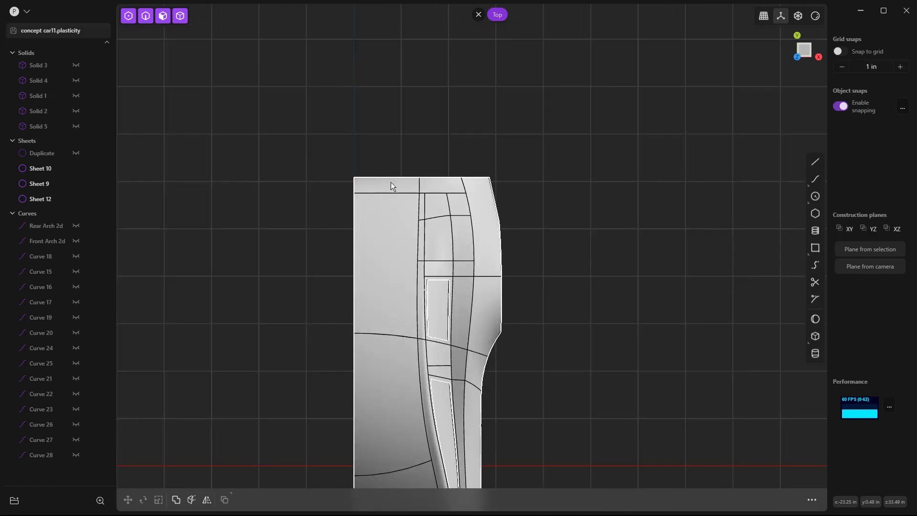
pyautogui.scroll(2, 390, 184)
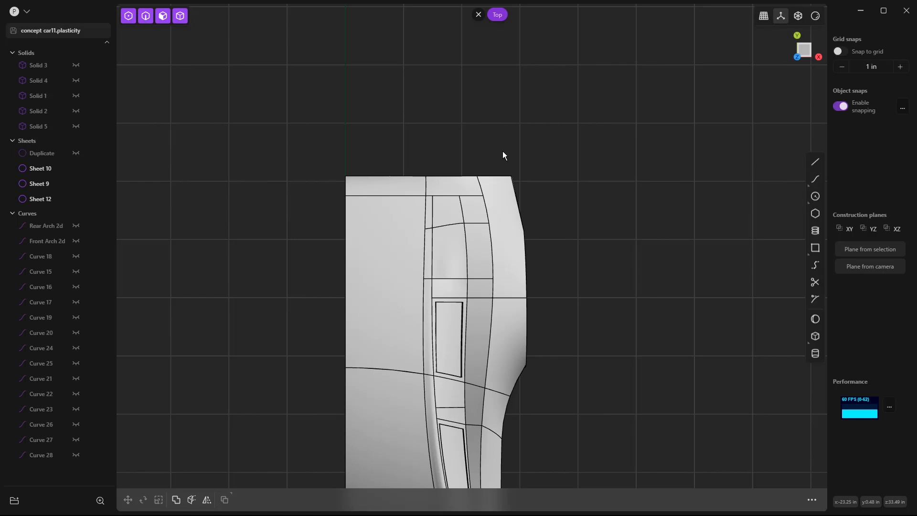
pyautogui.click(815, 162)
pyautogui.click(346, 177)
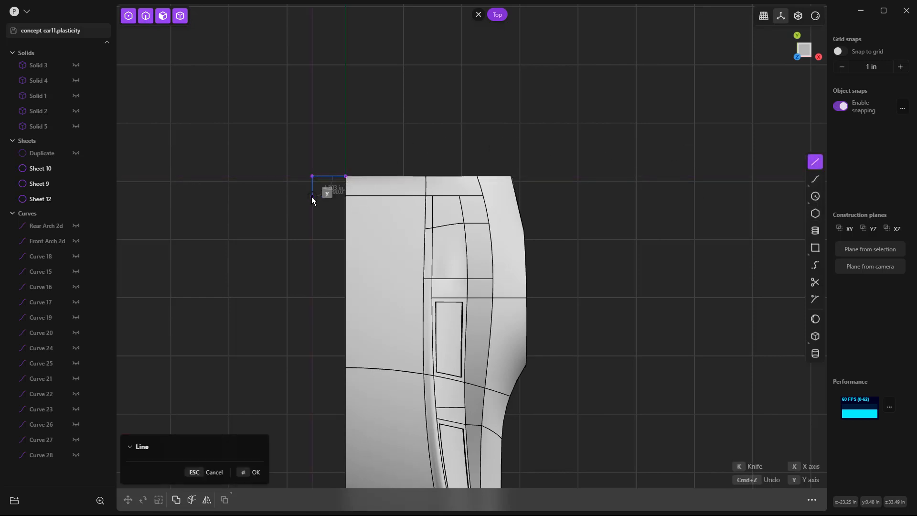
pyautogui.click(312, 176)
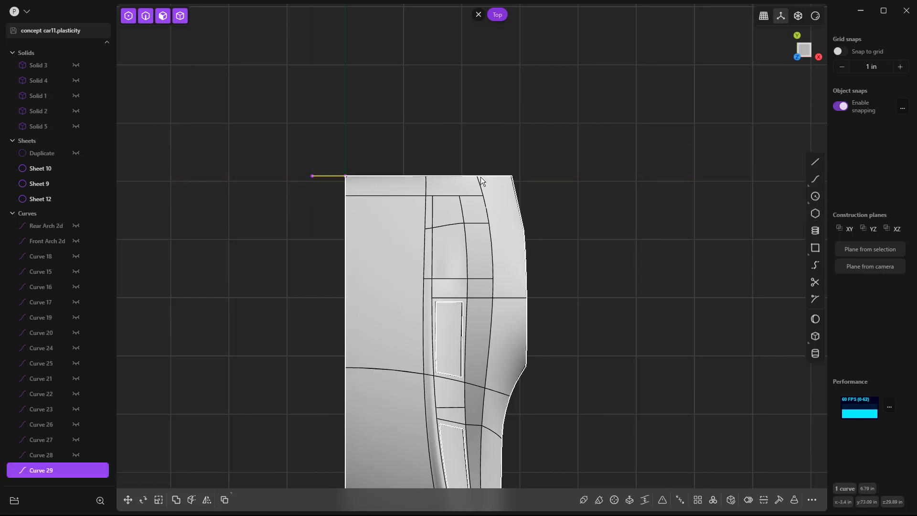
# Draw a slanted line about 15 in long beyond the outer rear corner, sloping toward the front of the car
pyautogui.click(815, 266)
pyautogui.click(815, 162)
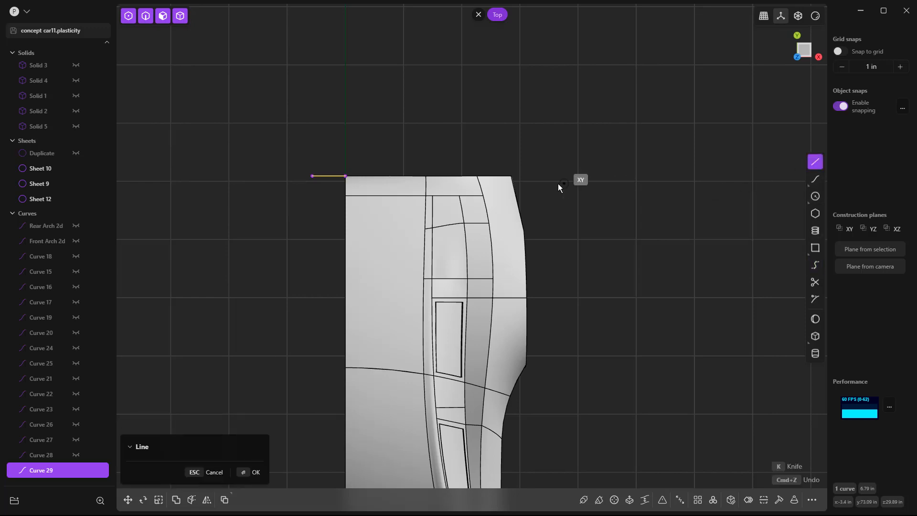
pyautogui.click(537, 184)
pyautogui.click(607, 200)
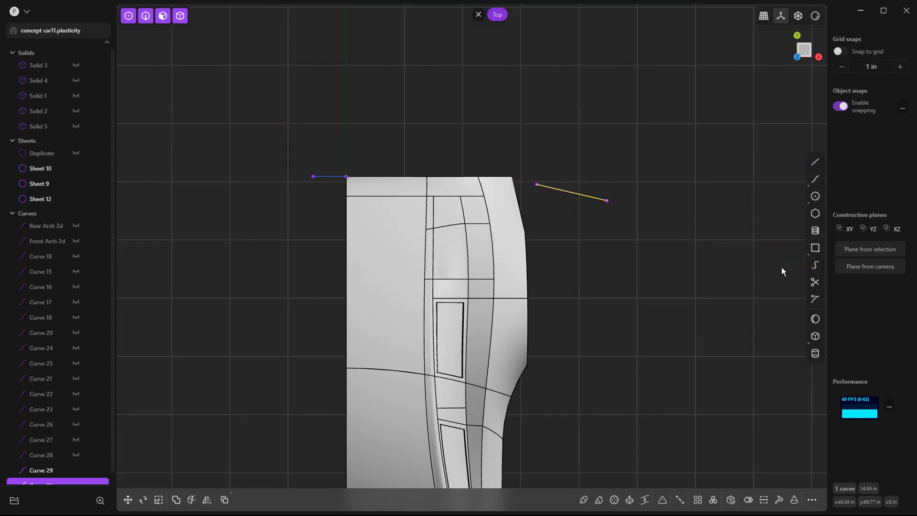
# Bridge the two lines with a curve across the tail, using G1 start curvature and G0 end curvature
pyautogui.click(816, 266)
pyautogui.click(343, 179)
pyautogui.click(538, 181)
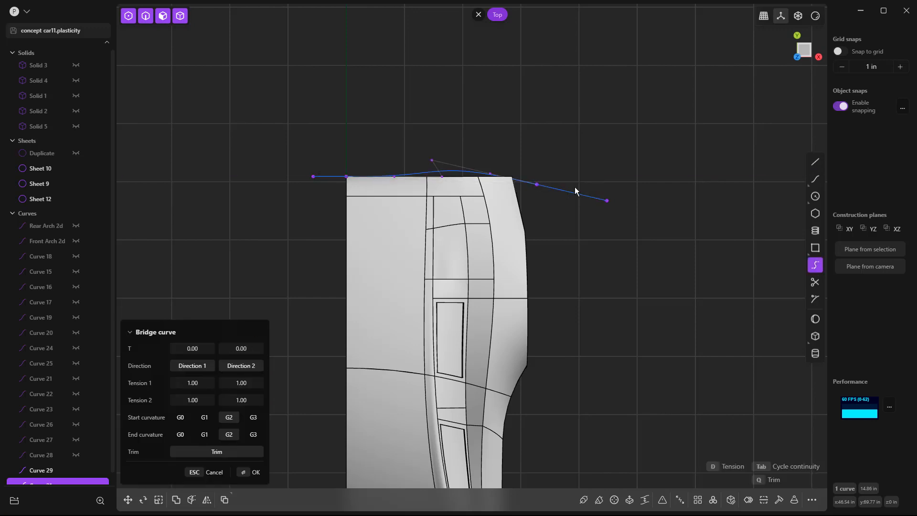
pyautogui.click(180, 434)
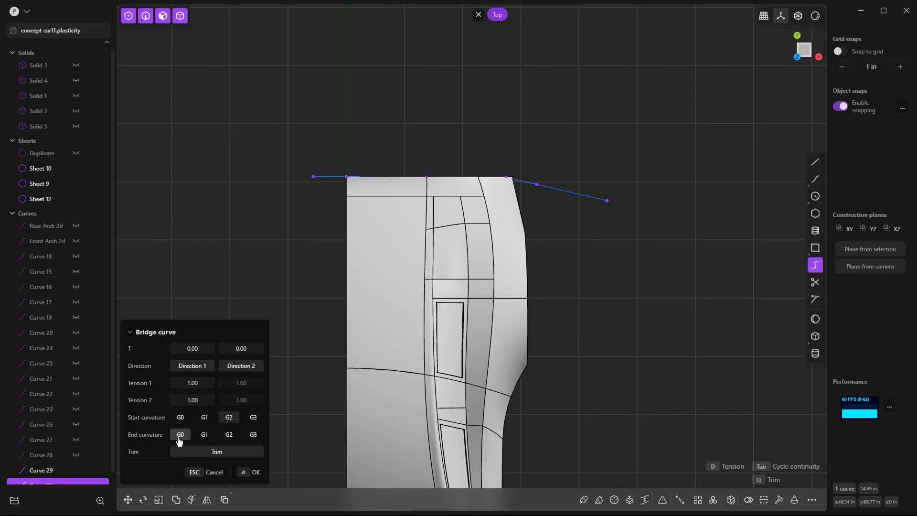
pyautogui.click(204, 418)
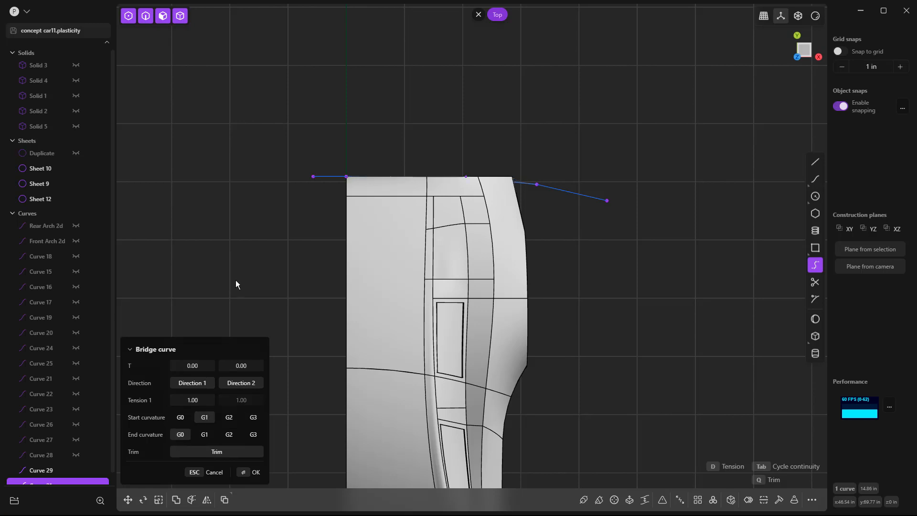
pyautogui.press('Return')
# Cut the rear end of the body with the bridge curve and delete the leftover construction curves
pyautogui.scroll(1, 337, 243)
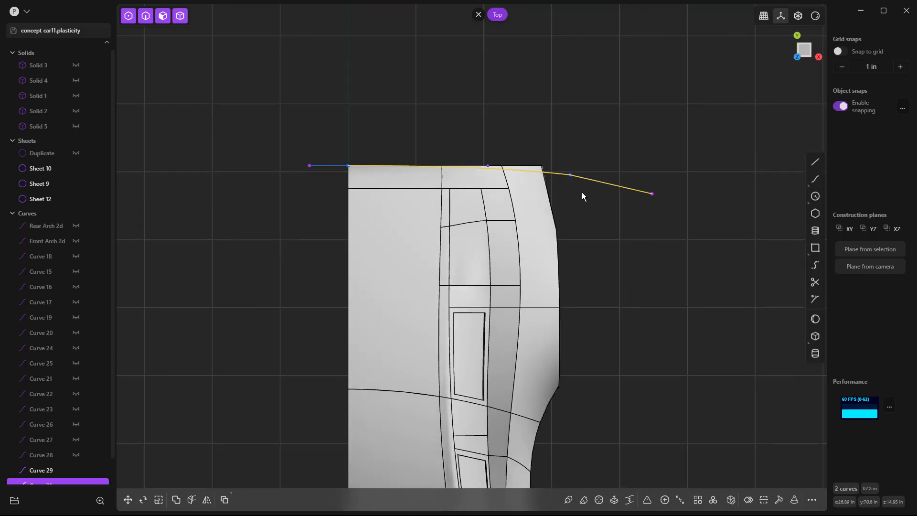
pyautogui.press('c')
pyautogui.click(527, 186)
pyautogui.press('Return')
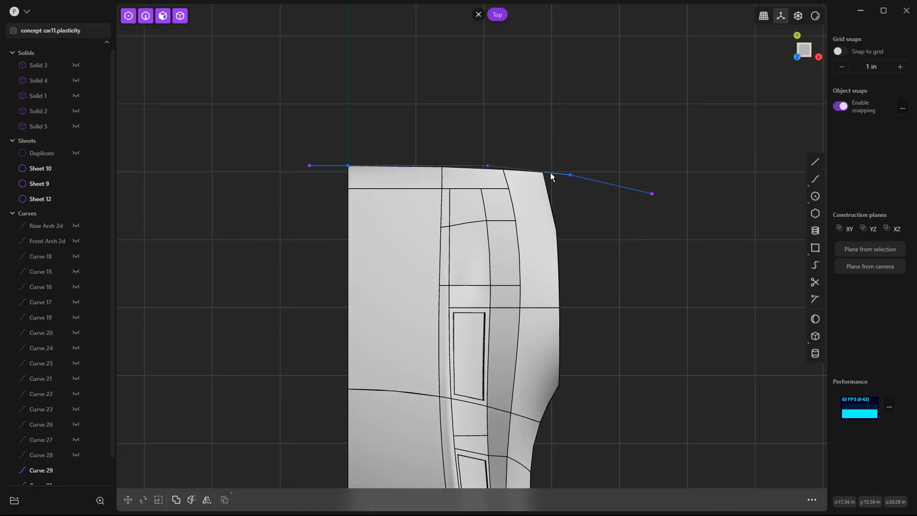
pyautogui.click(591, 179)
pyautogui.press('Delete')
# In right view, draw a slanted line about 38 in long from above the tail down to the ground axis, crossing the rear bumper
pyautogui.moveTo(332, 163); pyautogui.dragTo(390, 276, button='middle')
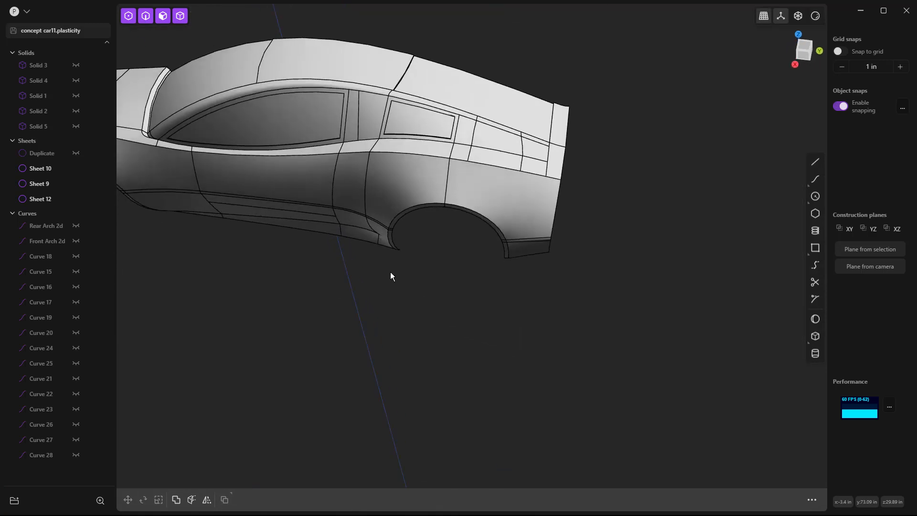
pyautogui.press('KP_3')
pyautogui.scroll(3, 530, 227)
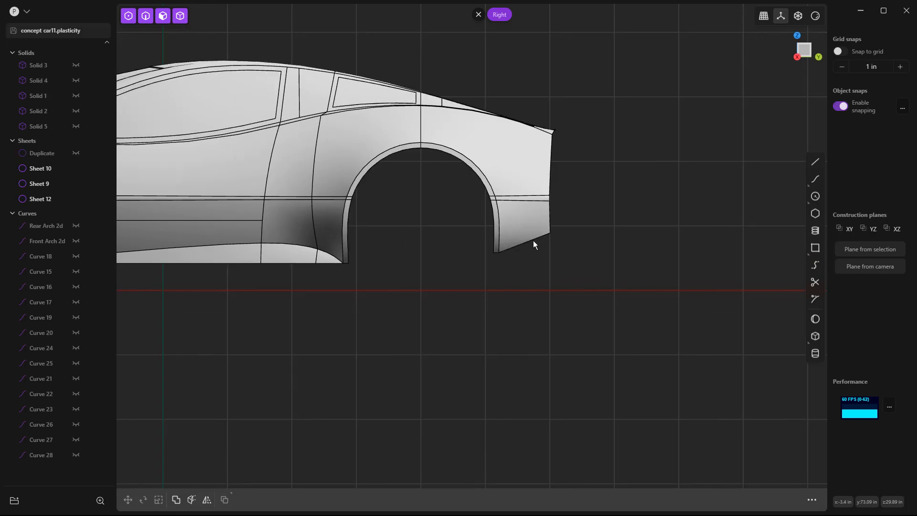
pyautogui.click(816, 162)
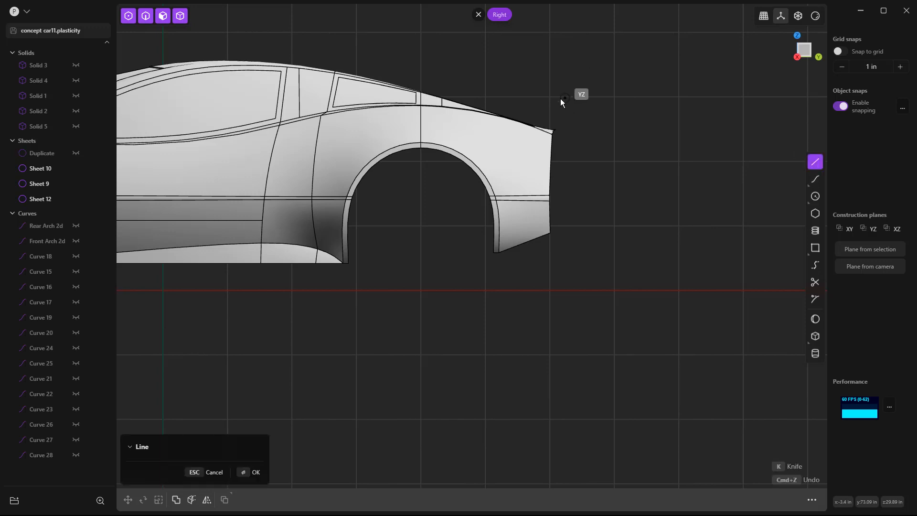
pyautogui.click(551, 87)
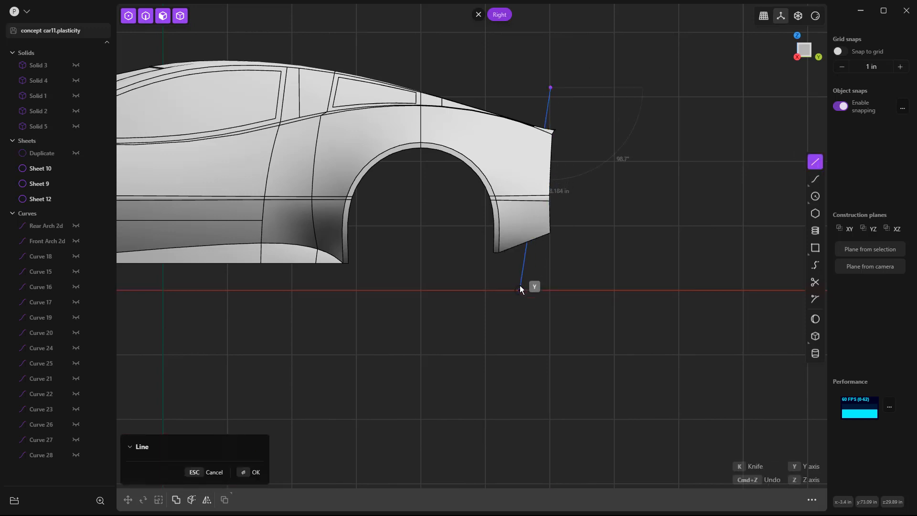
pyautogui.click(520, 287)
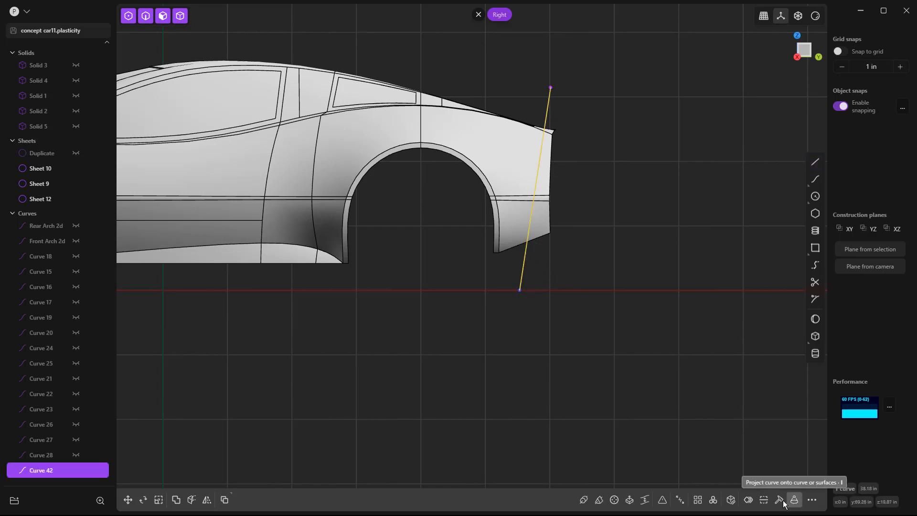
# Give the rear line two interior control points and move both about 1.2 in rearward to bow it
pyautogui.click(795, 500)
pyautogui.scroll(3, 569, 198)
pyautogui.press('Return')
pyautogui.moveTo(481, 115); pyautogui.dragTo(590, 282)
pyautogui.press('g')
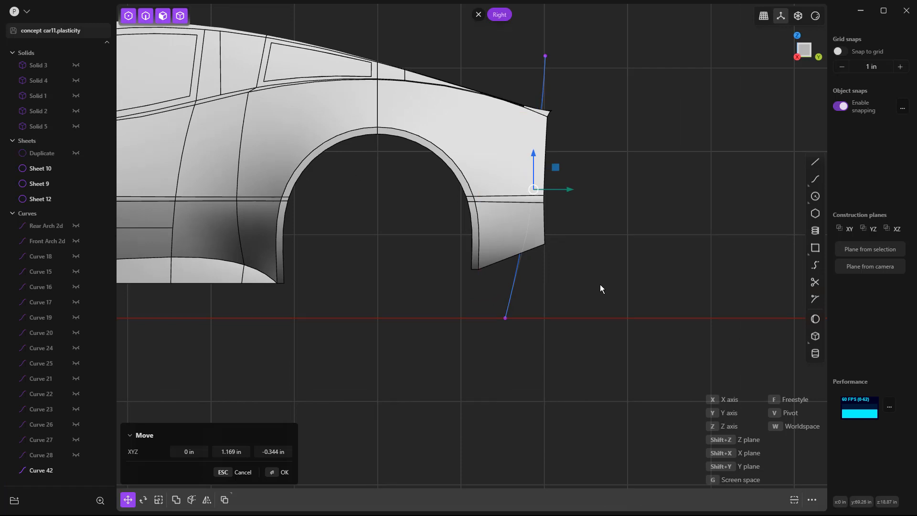
pyautogui.click(600, 284)
# Move the upper end point of the rear cutting curve about 2 in rearward and 0.4 in down
pyautogui.scroll(2, 538, 117)
pyautogui.moveTo(535, 30); pyautogui.dragTo(571, 93)
pyautogui.press('f')
pyautogui.press('Escape')
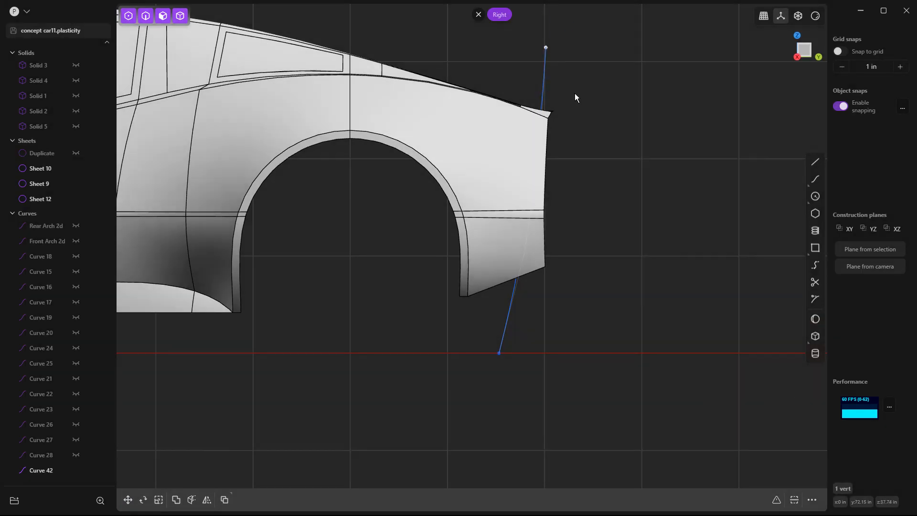
pyautogui.press('g')
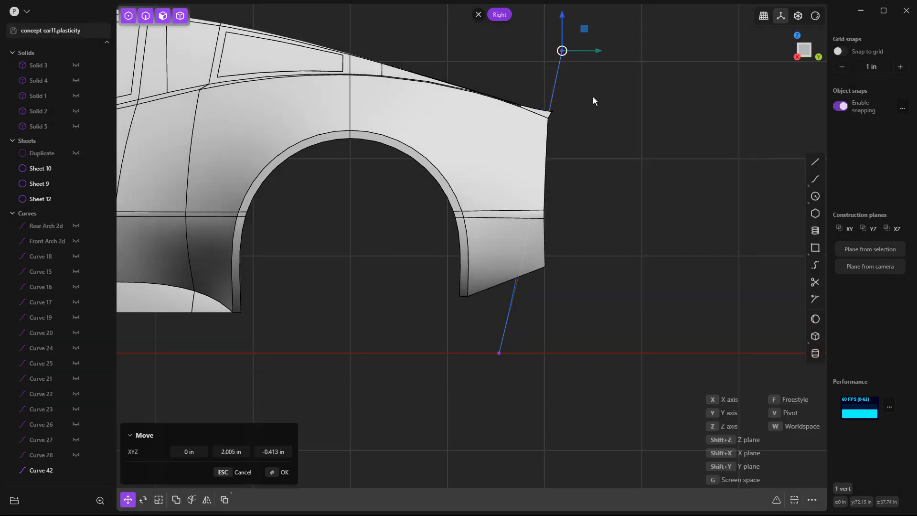
pyautogui.click(592, 100)
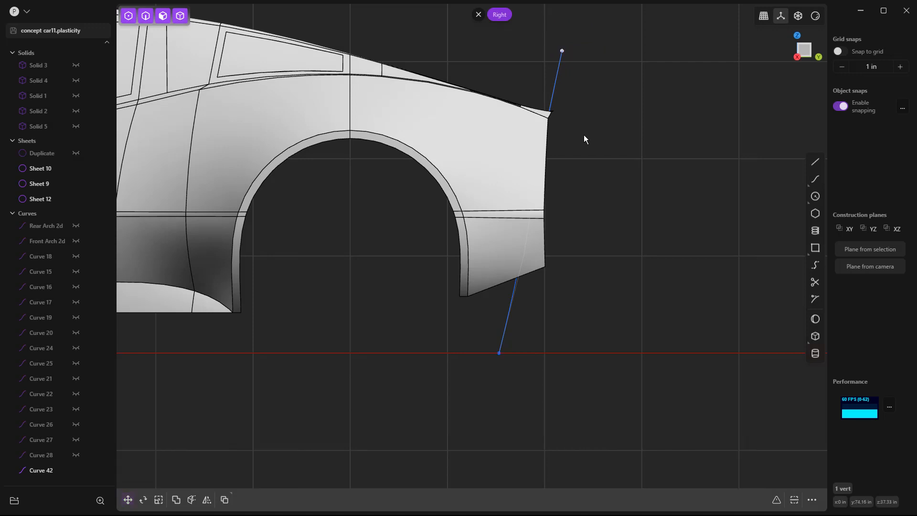
# Hide the model's faces and move the curve's two interior control points slightly rearward
pyautogui.click(816, 17)
pyautogui.click(818, 119)
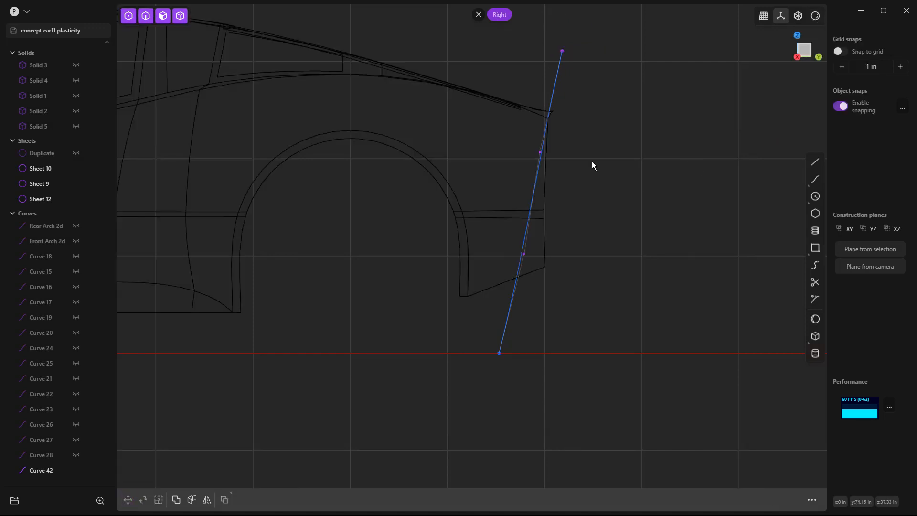
pyautogui.moveTo(505, 123); pyautogui.dragTo(549, 286)
pyautogui.press('g')
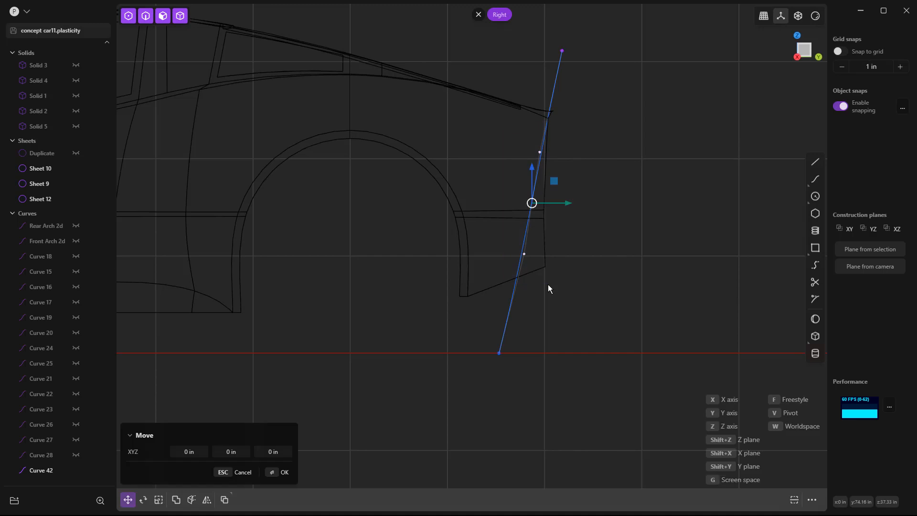
pyautogui.click(559, 292)
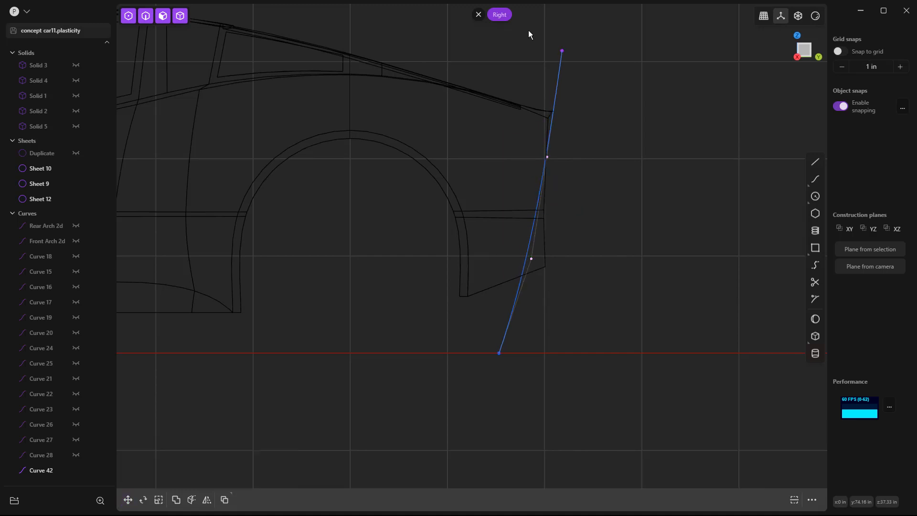
# Move the curve's upper end point about 0.5 in forward and its upper interior control point about 0.8 in forward
pyautogui.moveTo(580, 67); pyautogui.dragTo(583, 68)
pyautogui.press('g')
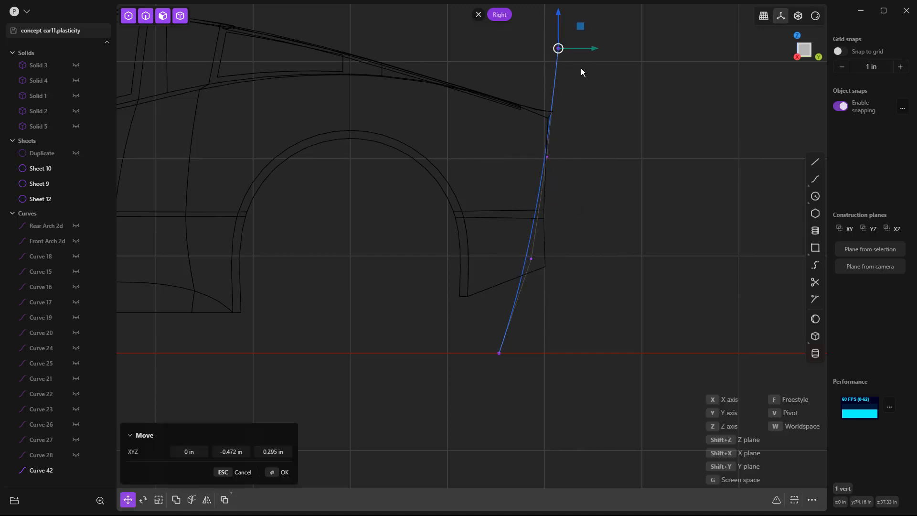
pyautogui.scroll(5, 564, 112)
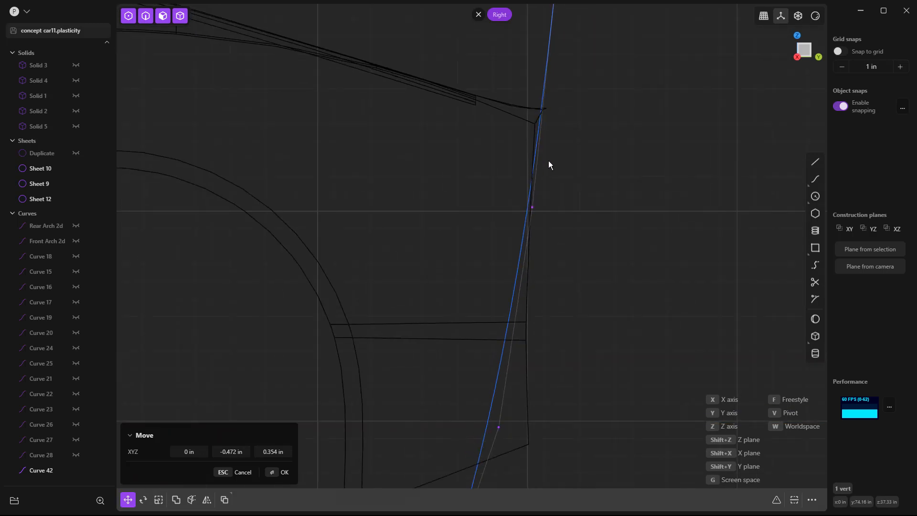
pyautogui.click(584, 193)
pyautogui.moveTo(525, 185); pyautogui.dragTo(499, 216)
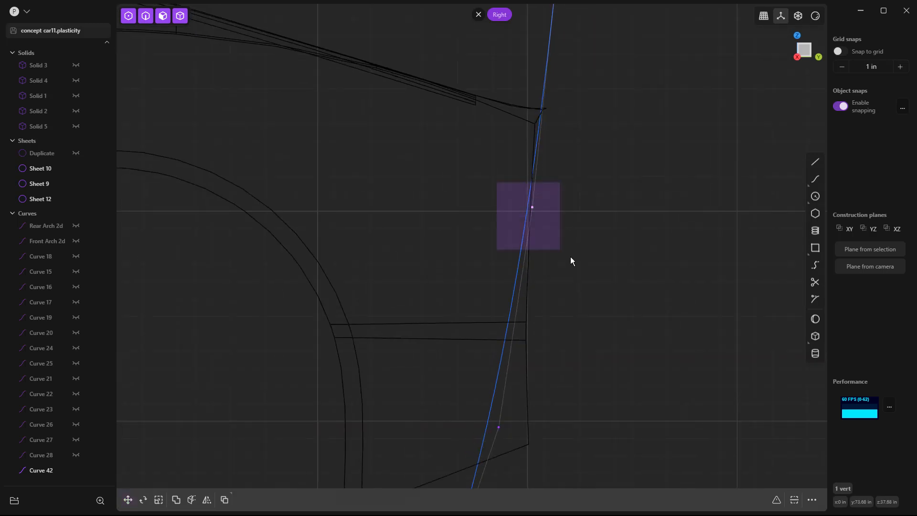
pyautogui.press('g')
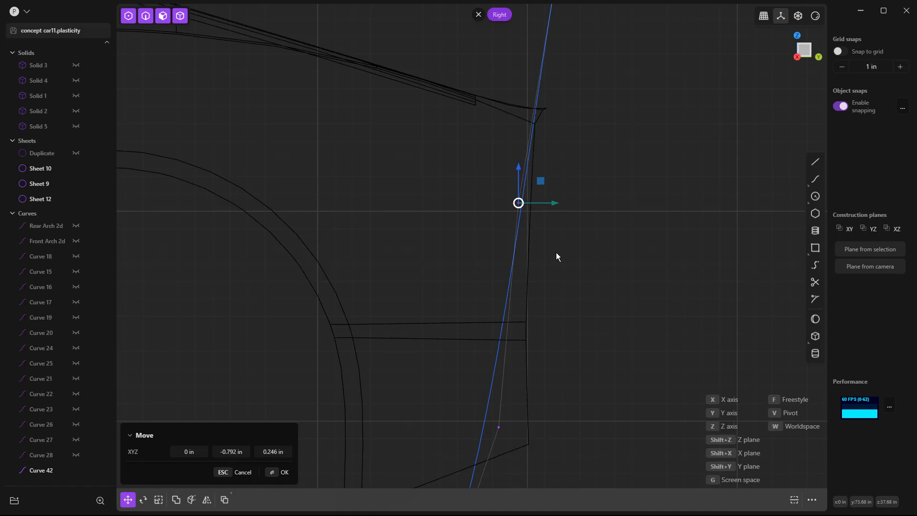
pyautogui.click(558, 244)
# Move the curve's lower end point forward to about Y 62.7 in, Z 0.4 in, and show the model's faces again
pyautogui.scroll(-3, 561, 236)
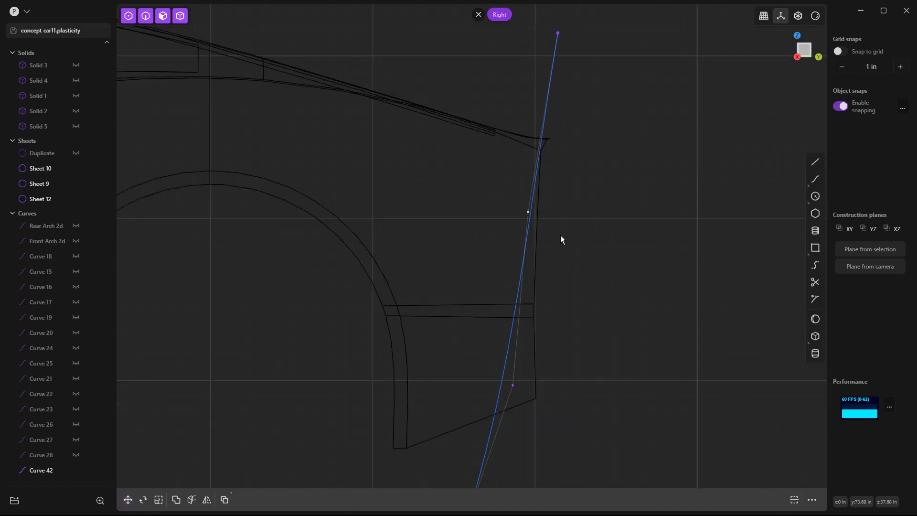
pyautogui.scroll(-2, 569, 322)
pyautogui.moveTo(460, 385); pyautogui.dragTo(549, 486)
pyautogui.press('g')
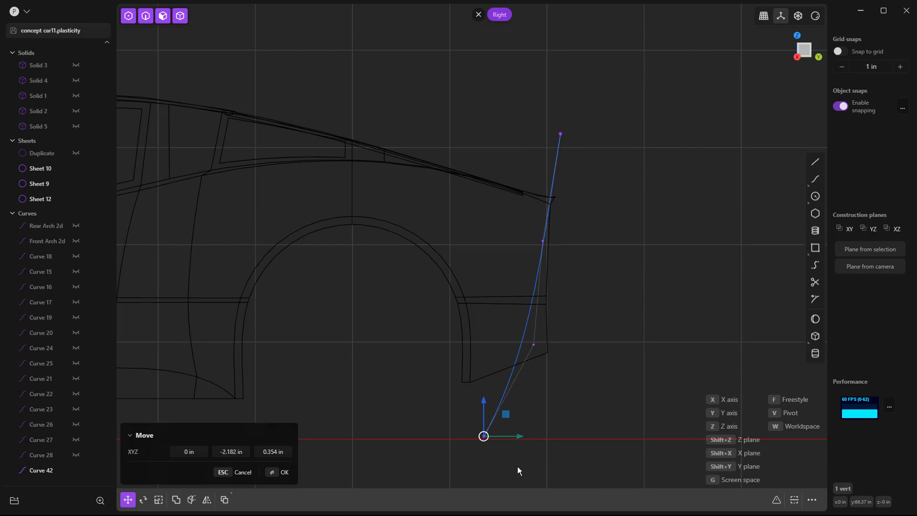
pyautogui.click(593, 385)
pyautogui.scroll(-2, 597, 363)
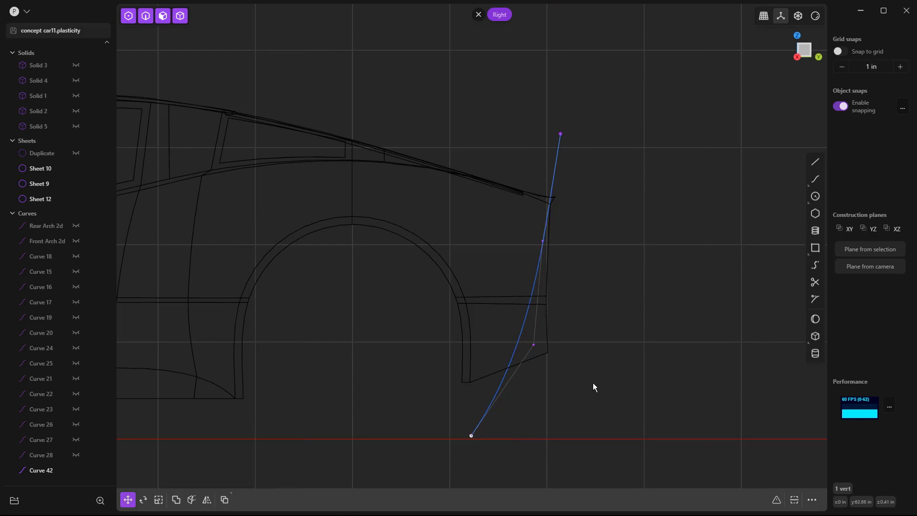
pyautogui.click(817, 17)
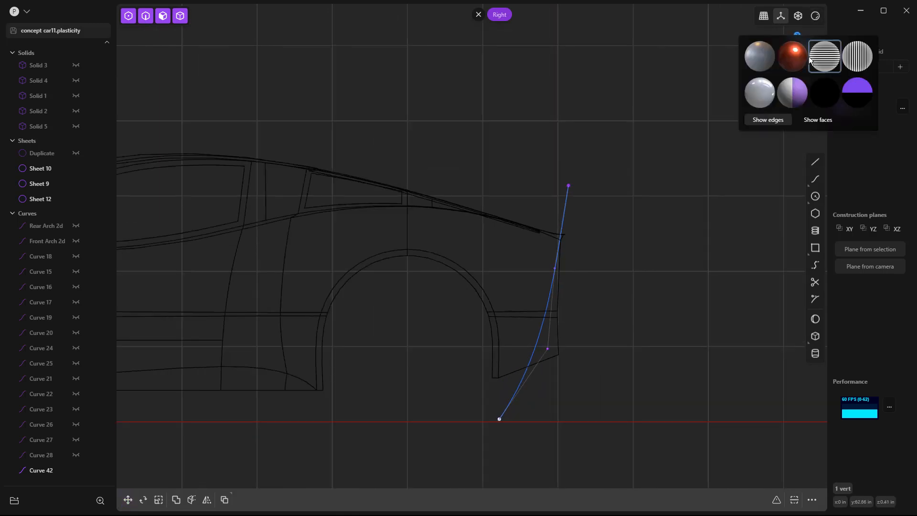
pyautogui.click(820, 120)
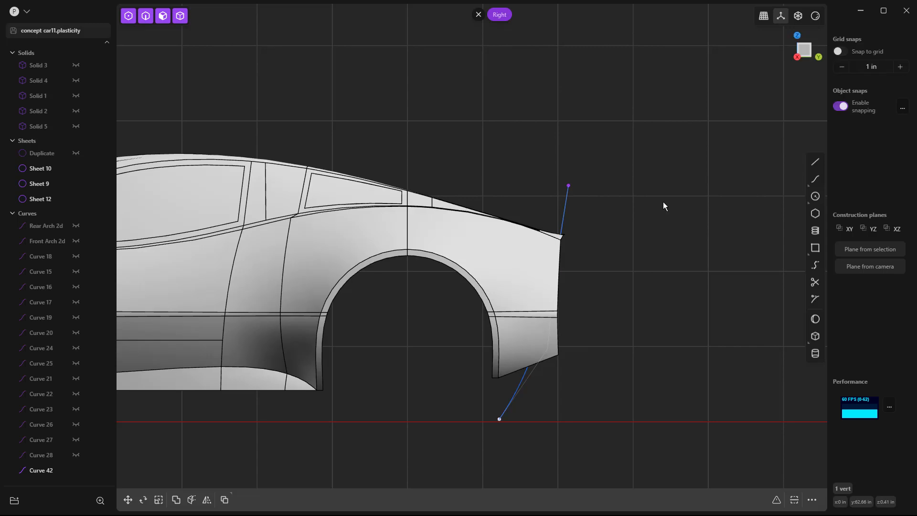
# Cut the rear of the body side with the curve, and delete the cut-off piece and the cutting curve
pyautogui.click(566, 208)
pyautogui.press('c')
pyautogui.press('Escape')
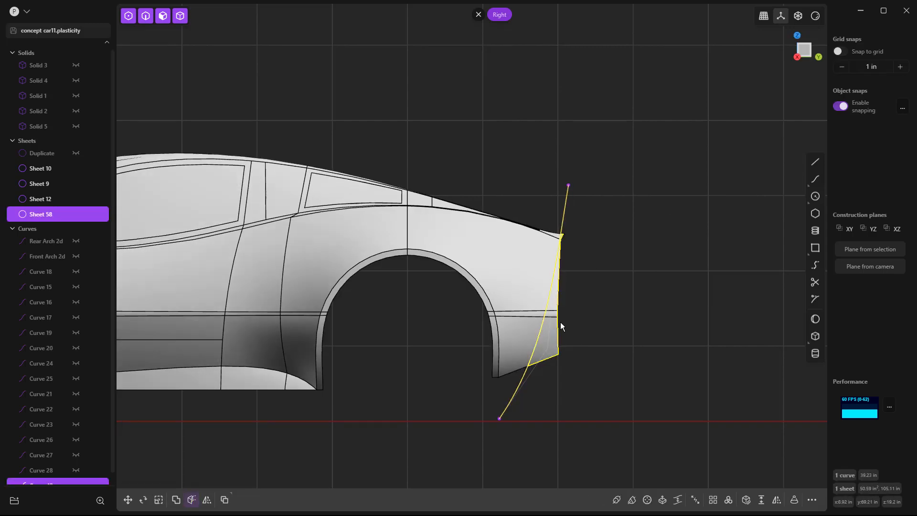
pyautogui.click(557, 327)
pyautogui.press('Escape')
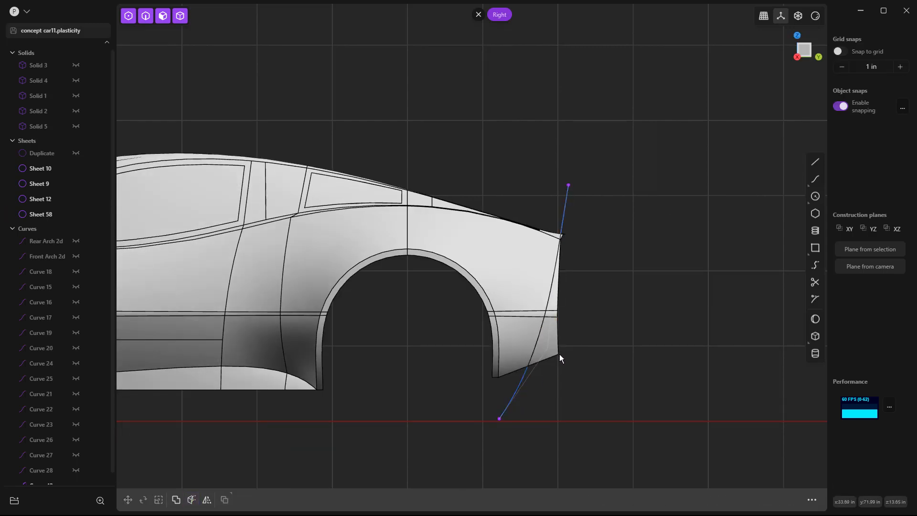
pyautogui.click(547, 339)
pyautogui.scroll(-6, 600, 211)
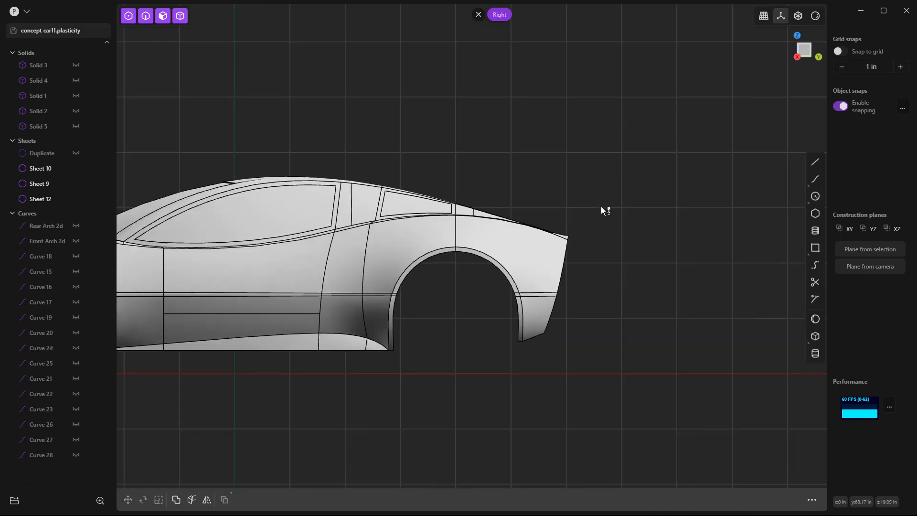
pyautogui.moveTo(635, 237); pyautogui.dragTo(497, 339, button='middle')
pyautogui.press('KP_7')
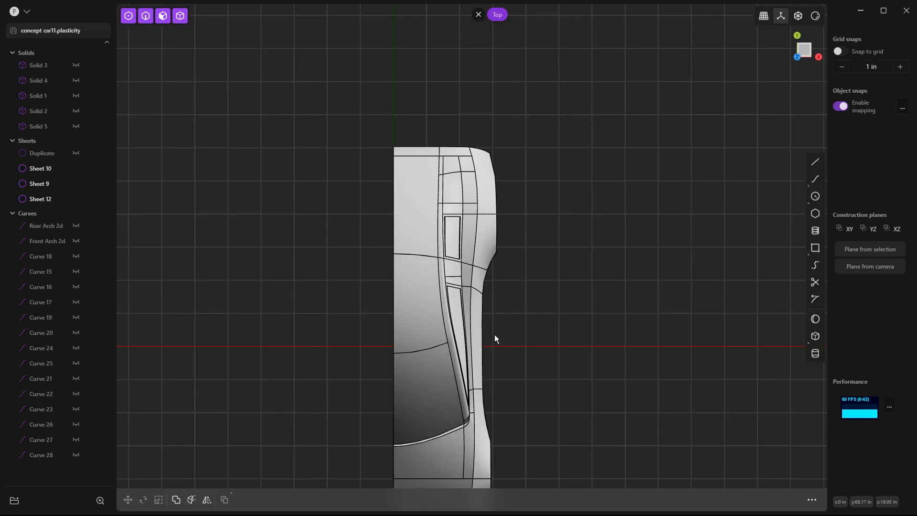
pyautogui.scroll(5, 470, 141)
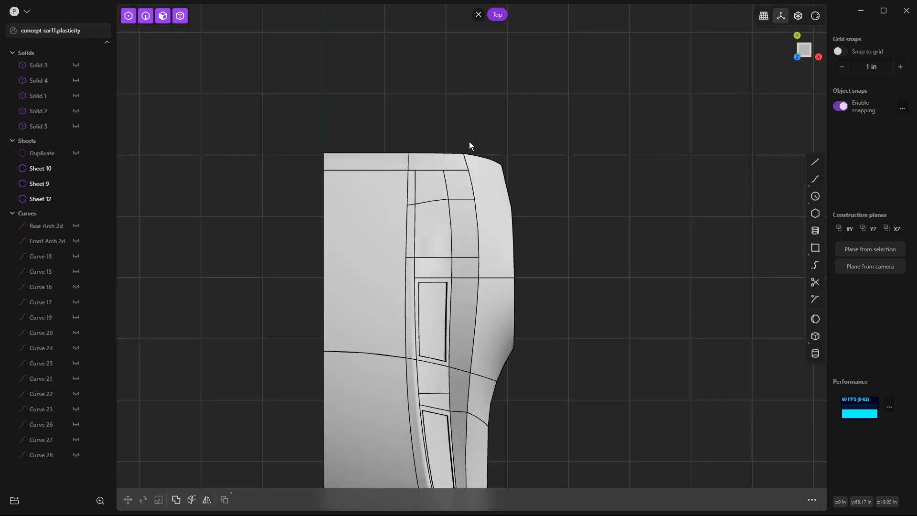
pyautogui.click(464, 167)
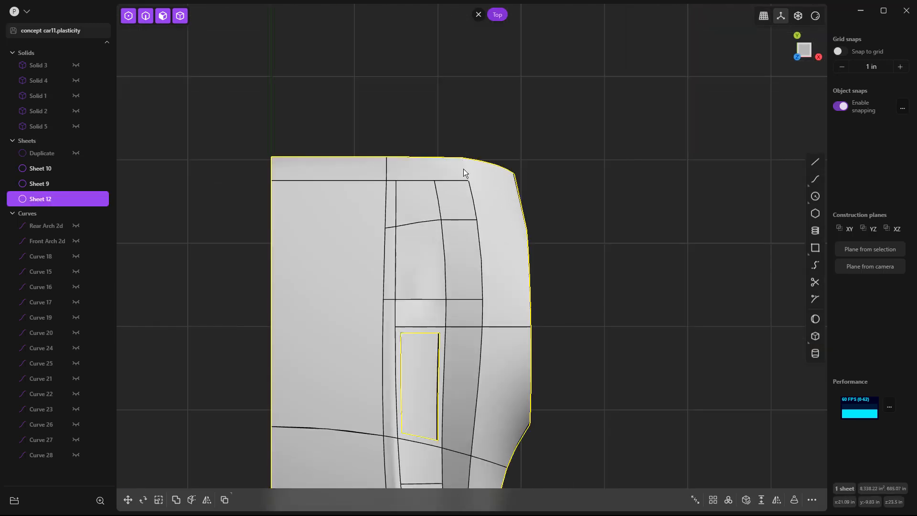
pyautogui.press('f')
pyautogui.moveTo(479, 209); pyautogui.dragTo(326, 150, button='middle')
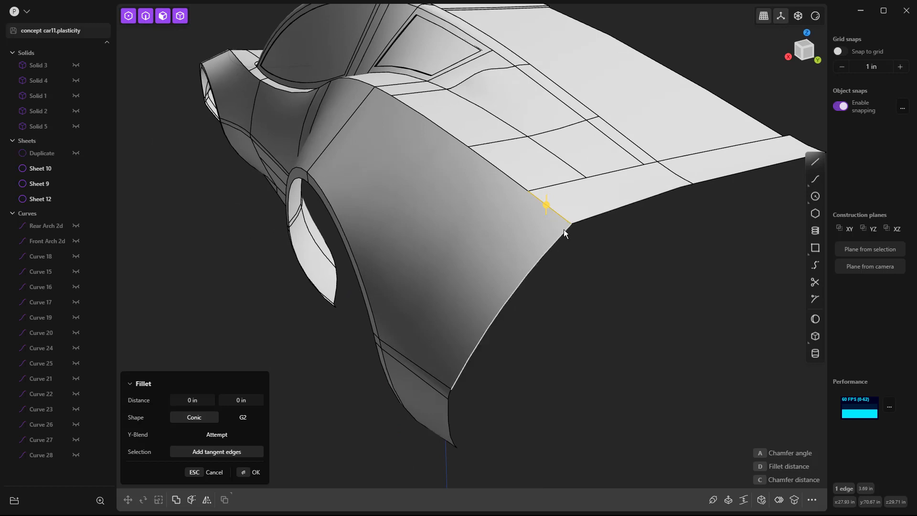
pyautogui.scroll(-4, 572, 229)
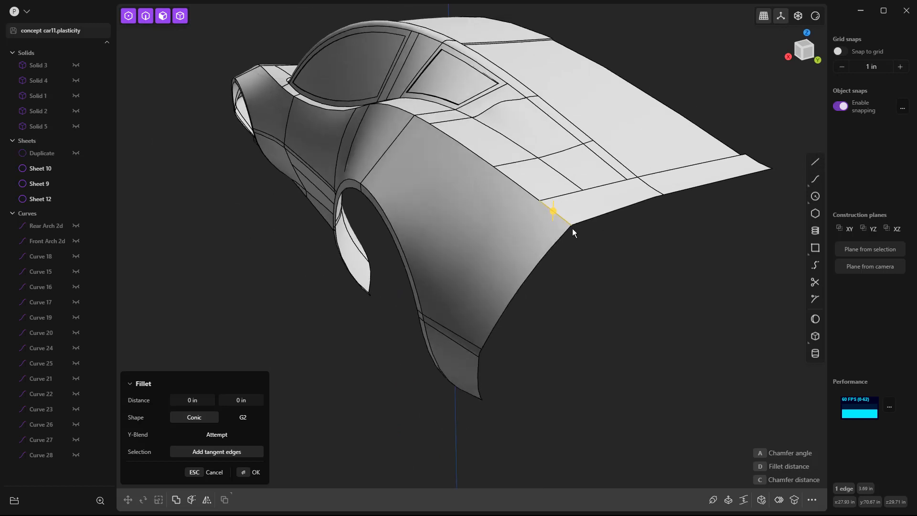
pyautogui.moveTo(573, 228)
pyautogui.mouseDown(button='middle')
pyautogui.moveTo(629, 208)
pyautogui.moveTo(575, 216)
pyautogui.mouseUp(button='middle')
pyautogui.moveTo(575, 264); pyautogui.dragTo(598, 288, button='middle')
pyautogui.press('Escape')
# Examine the trimmed body's side profile and its rear end from the side and in perspective
pyautogui.press('KP_3')
pyautogui.scroll(-8, 640, 267)
pyautogui.scroll(-3, 508, 287)
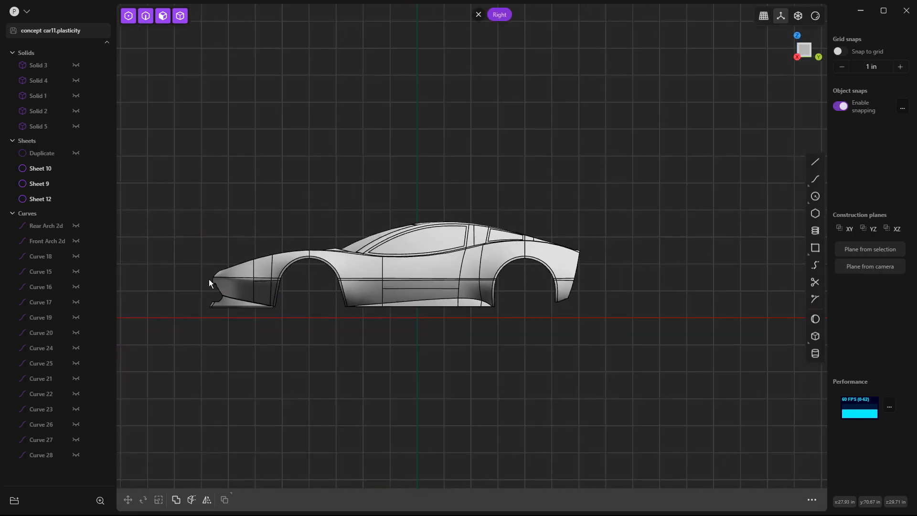
pyautogui.scroll(8, 576, 280)
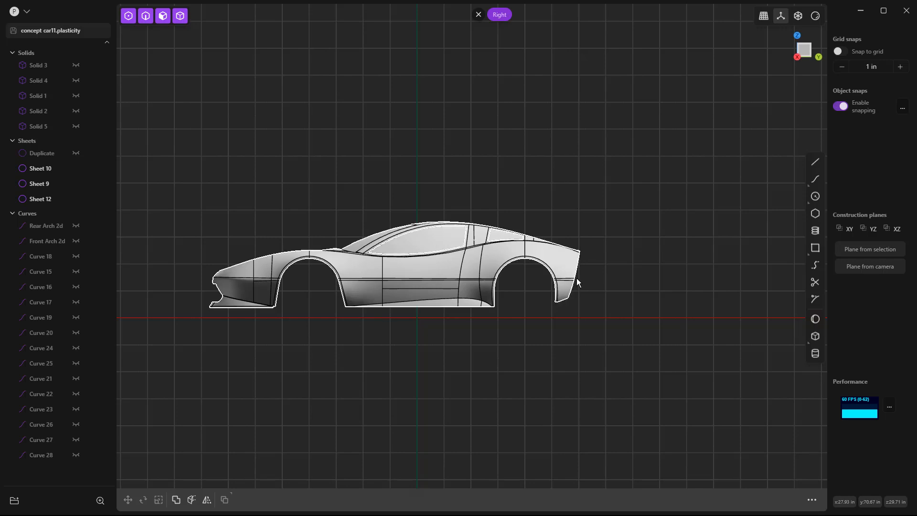
pyautogui.scroll(2, 575, 281)
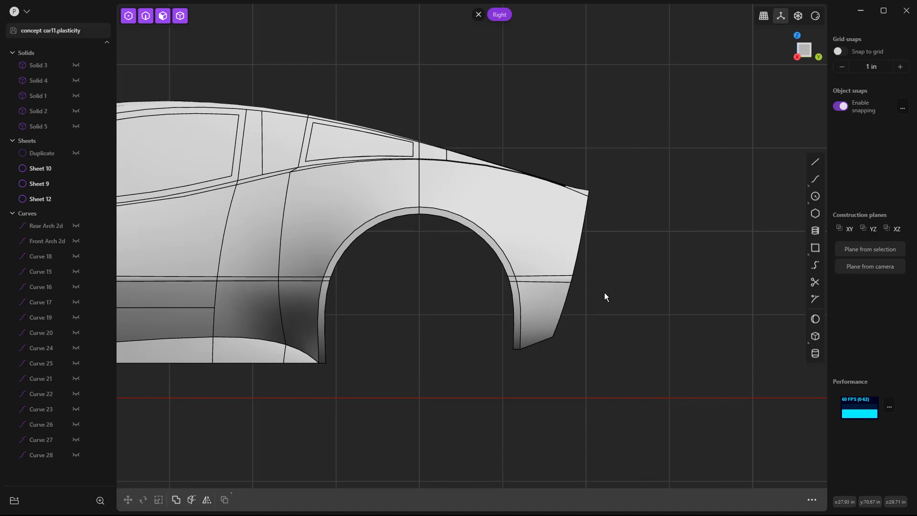
pyautogui.moveTo(605, 286); pyautogui.dragTo(633, 239, button='middle')
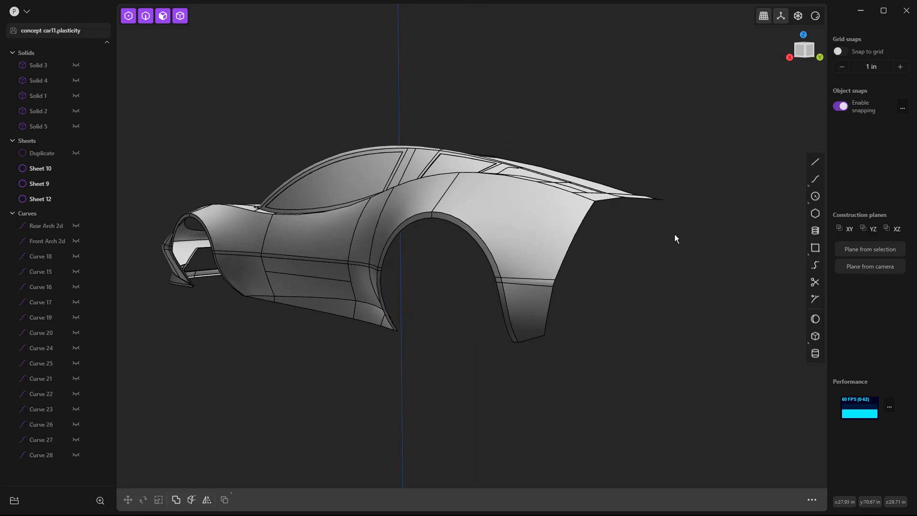
pyautogui.moveTo(645, 234)
pyautogui.mouseDown(button='middle')
pyautogui.moveTo(659, 248)
pyautogui.moveTo(657, 235)
pyautogui.moveTo(608, 268)
pyautogui.moveTo(661, 240)
pyautogui.mouseUp(button='middle')
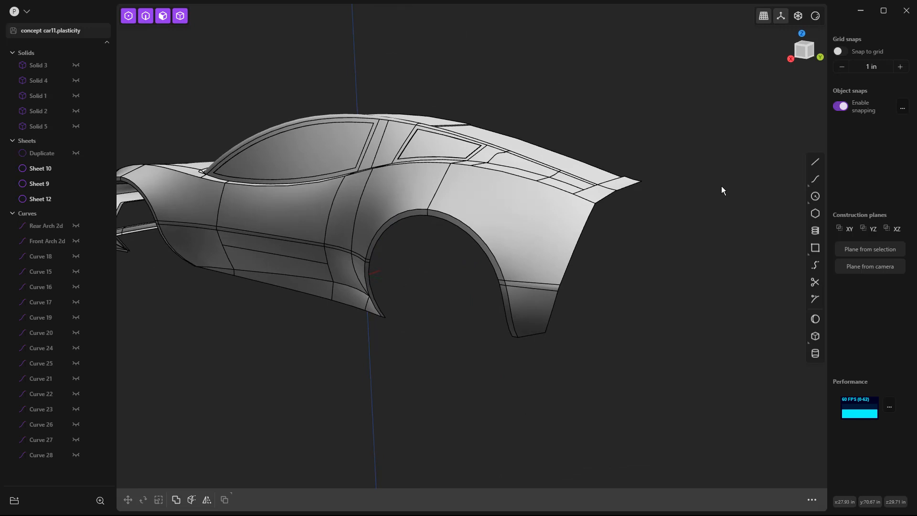
pyautogui.press('KP_3')
pyautogui.moveTo(668, 212); pyautogui.dragTo(631, 212, button='middle')
# Draw a line about 24.7 in long from the rear deck's centreline corner down past the bumper, and rebuild it with Refit at 0.001 tolerance
pyautogui.click(816, 163)
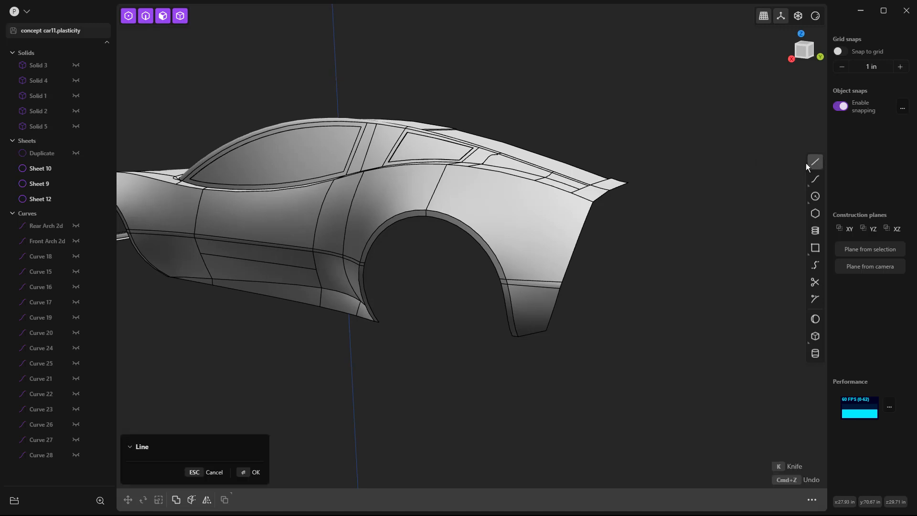
pyautogui.click(712, 208)
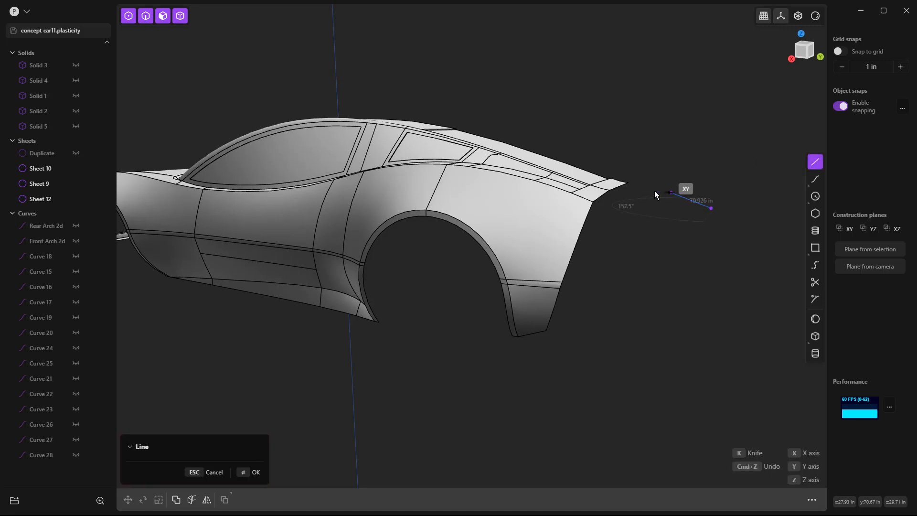
pyautogui.click(816, 163)
pyautogui.click(629, 185)
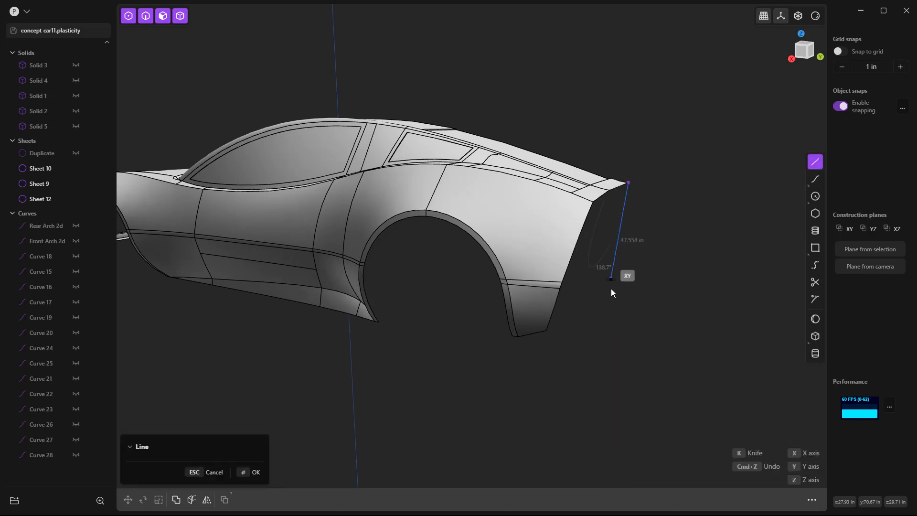
pyautogui.press('KP_3')
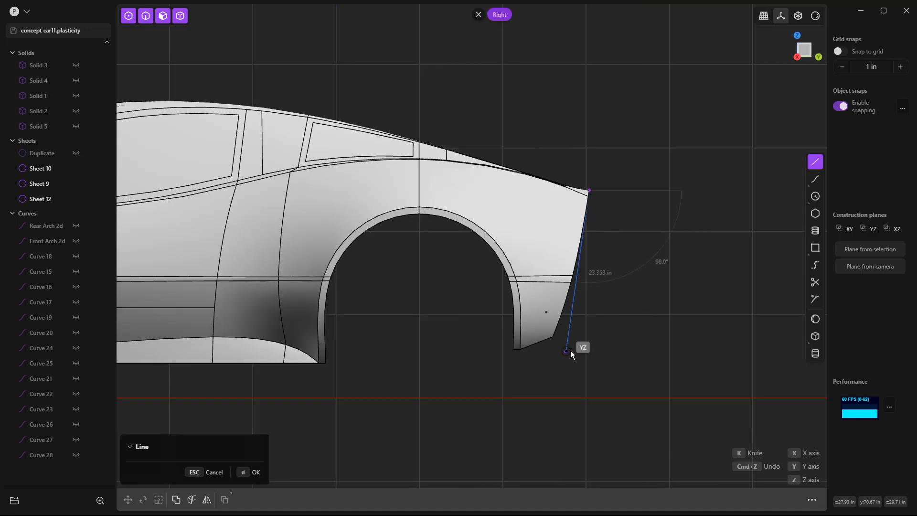
pyautogui.click(547, 357)
pyautogui.press('Return')
pyautogui.click(779, 500)
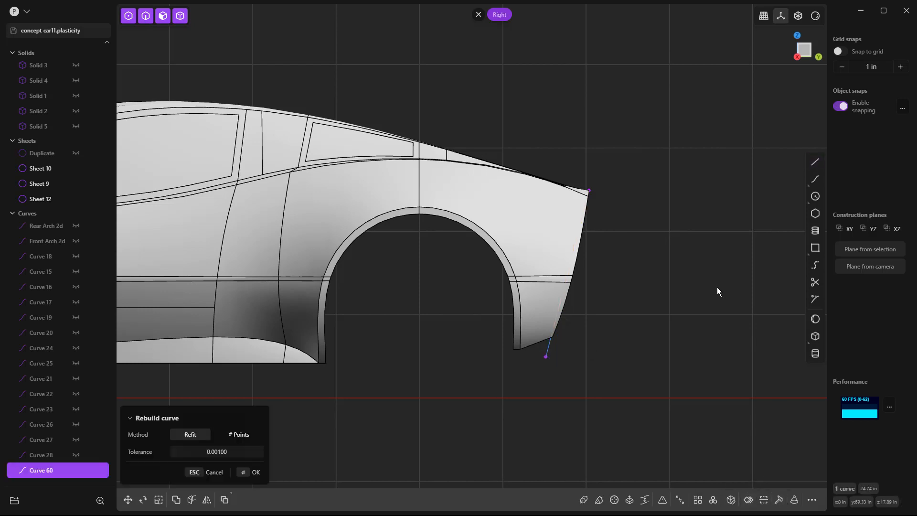
pyautogui.press('Return')
# Move the rear centre curve's two interior control points about 1.5 in rearward and 0.8 in down
pyautogui.scroll(3, 575, 277)
pyautogui.moveTo(502, 199); pyautogui.dragTo(629, 335)
pyautogui.press('g')
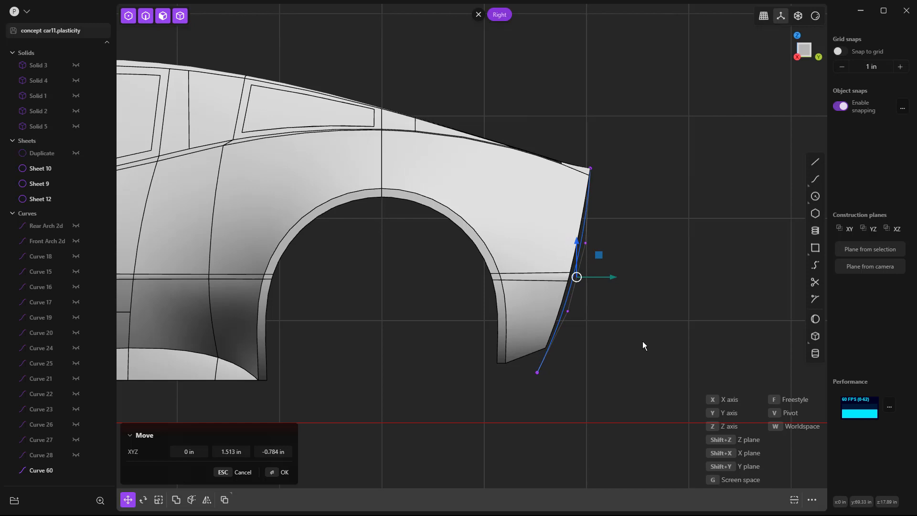
pyautogui.click(641, 355)
pyautogui.moveTo(624, 353); pyautogui.dragTo(574, 363, button='middle')
pyautogui.moveTo(688, 359); pyautogui.dragTo(727, 344, button='middle')
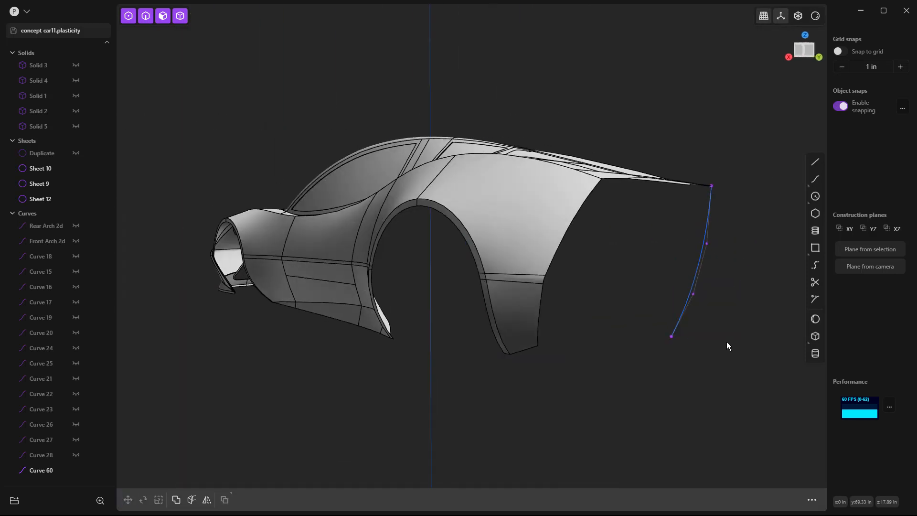
# Move the rear centre curve's lower end point about 1.9 in rearward and 3.2 in up in the side view
pyautogui.press('KP_3')
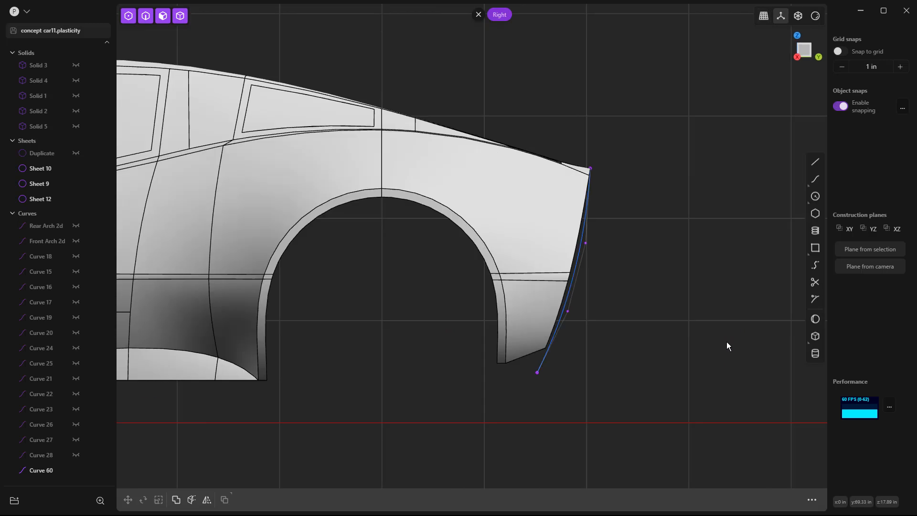
pyautogui.click(537, 373)
pyautogui.press('g')
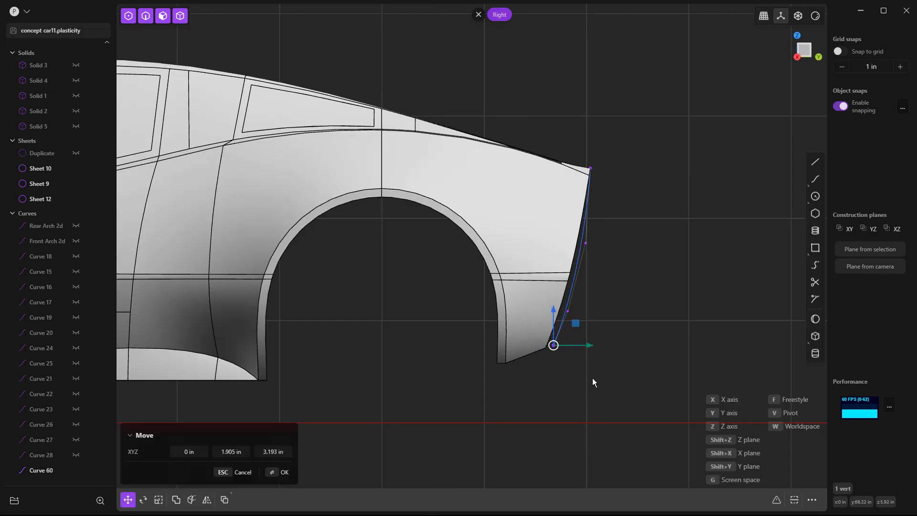
pyautogui.click(593, 378)
# Move the curve's lower interior control point about 0.6 in rearward and 1.7 in up, and nudge the upper interior point slightly upward
pyautogui.click(567, 311)
pyautogui.press('g')
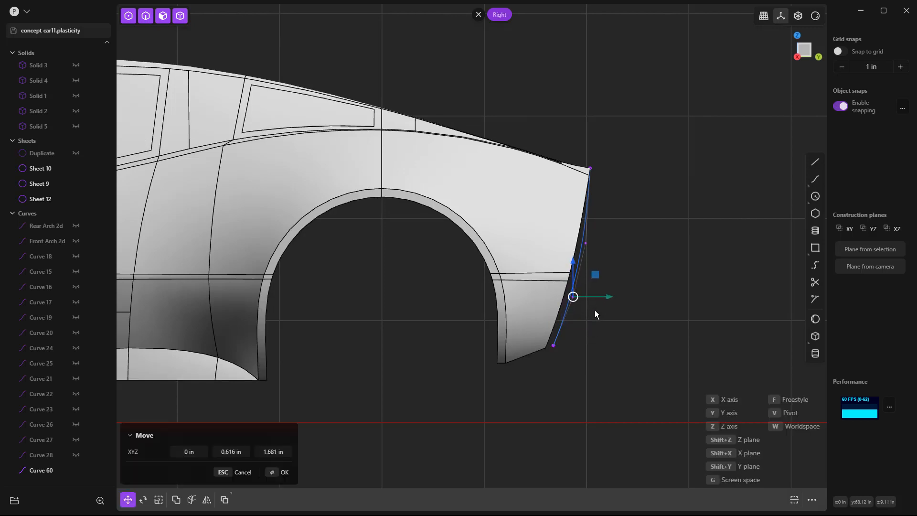
pyautogui.click(595, 311)
pyautogui.moveTo(578, 233); pyautogui.dragTo(615, 254)
pyautogui.press('g')
pyautogui.click(614, 246)
# Draw a line about 7.3 in long along X from the rear centre curve's lower end, away from the modelled half
pyautogui.moveTo(634, 274); pyautogui.dragTo(598, 372, button='middle')
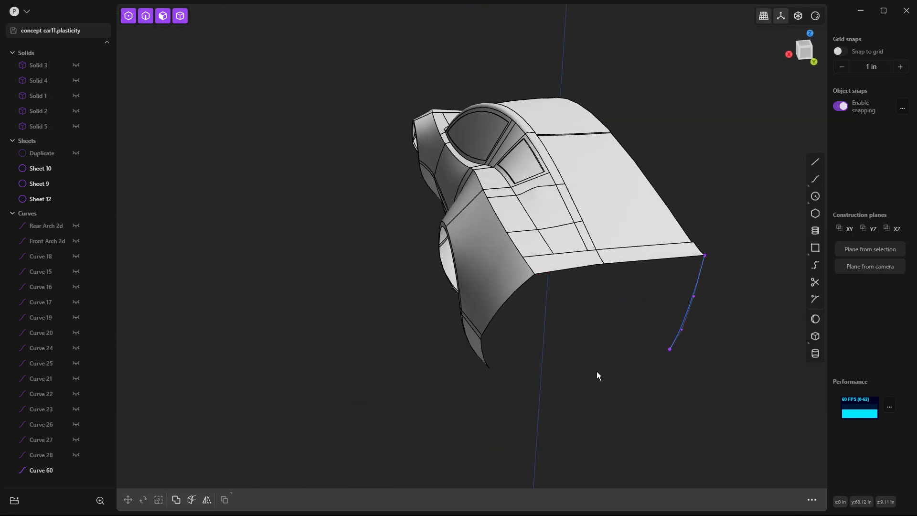
pyautogui.click(817, 163)
pyautogui.click(670, 349)
pyautogui.click(708, 345)
pyautogui.moveTo(702, 381); pyautogui.dragTo(723, 356, button='middle')
# Bridge the short line to the body side's lower rear corner with G1 start and G0 end curvature, and delete the short line
pyautogui.click(816, 265)
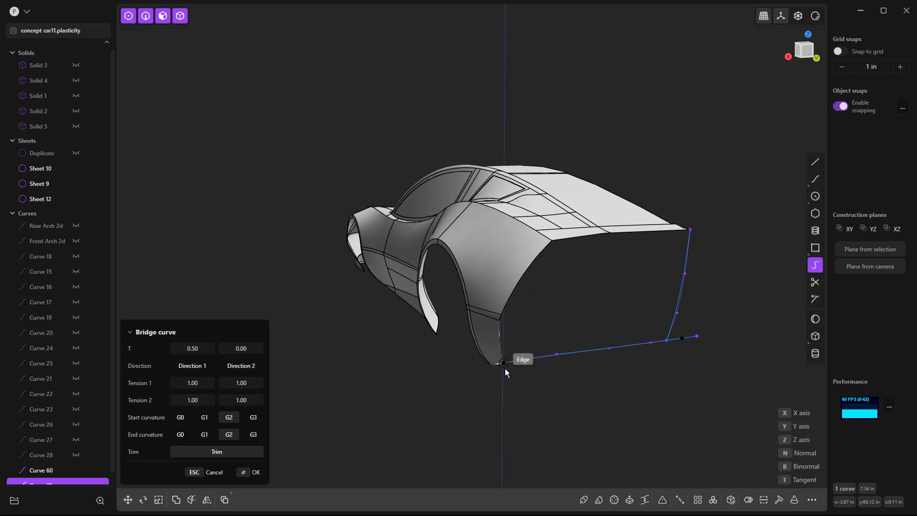
pyautogui.click(509, 371)
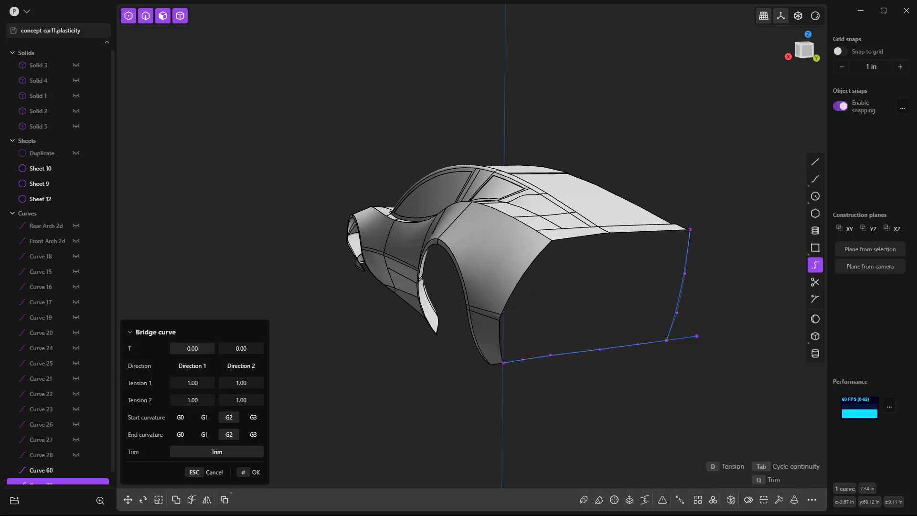
pyautogui.click(204, 417)
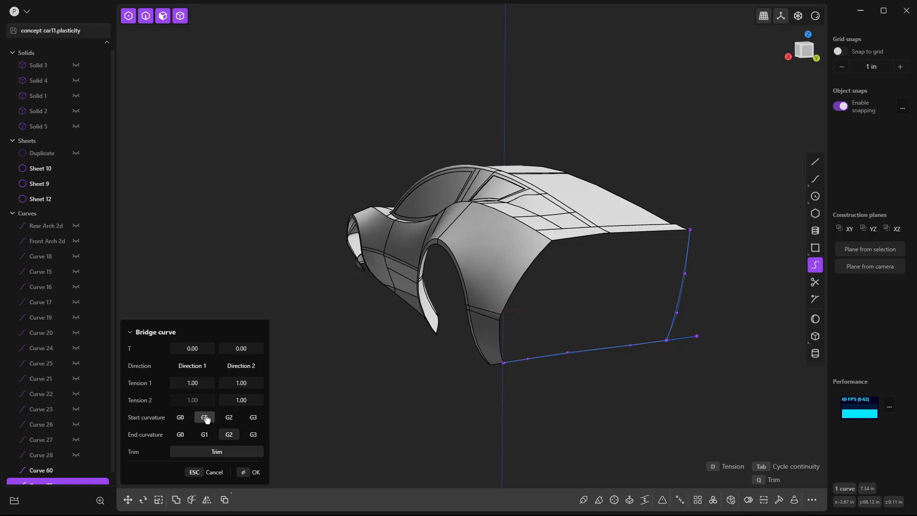
pyautogui.click(180, 435)
pyautogui.moveTo(529, 378); pyautogui.dragTo(549, 330, button='middle')
pyautogui.scroll(3, 614, 354)
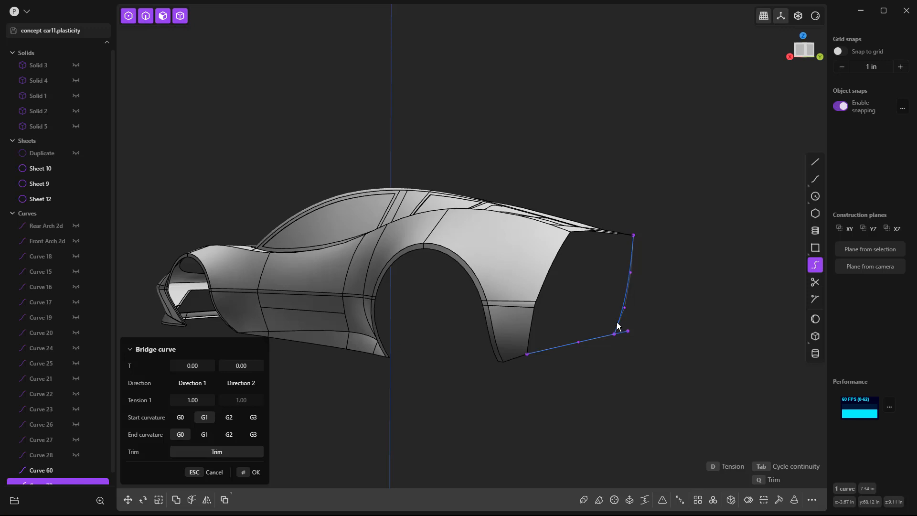
pyautogui.moveTo(611, 303); pyautogui.dragTo(694, 339, button='middle')
pyautogui.press('Return')
pyautogui.click(673, 337)
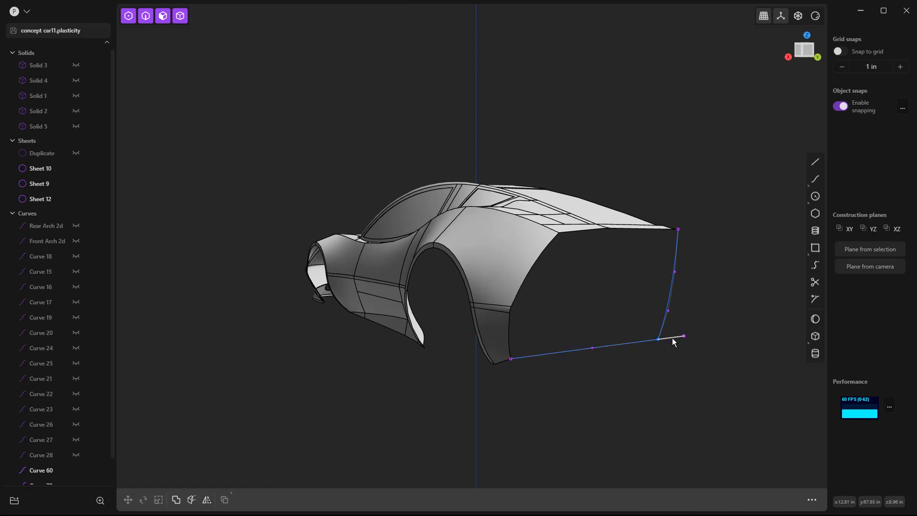
# Extrude the rear centre curve about 6.5 in away from the modelled half, and delete the source curve
pyautogui.click(671, 301)
pyautogui.press('e')
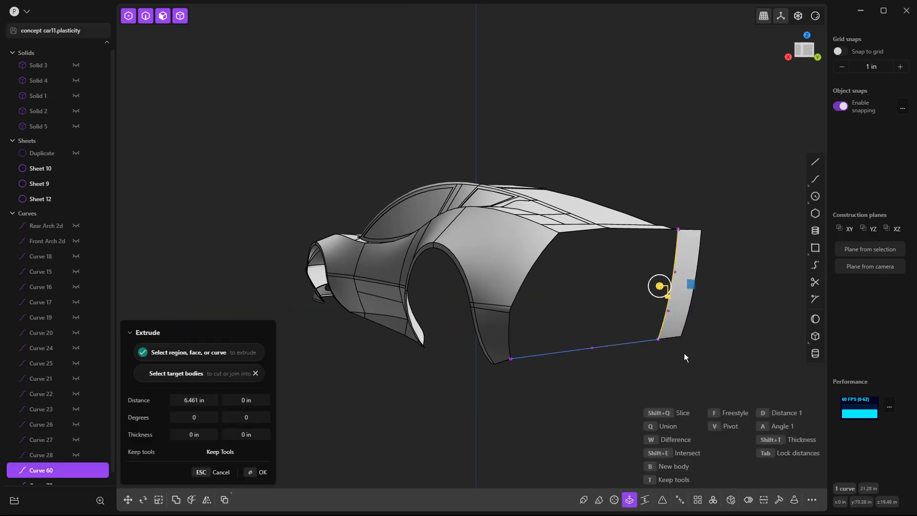
pyautogui.click(668, 299)
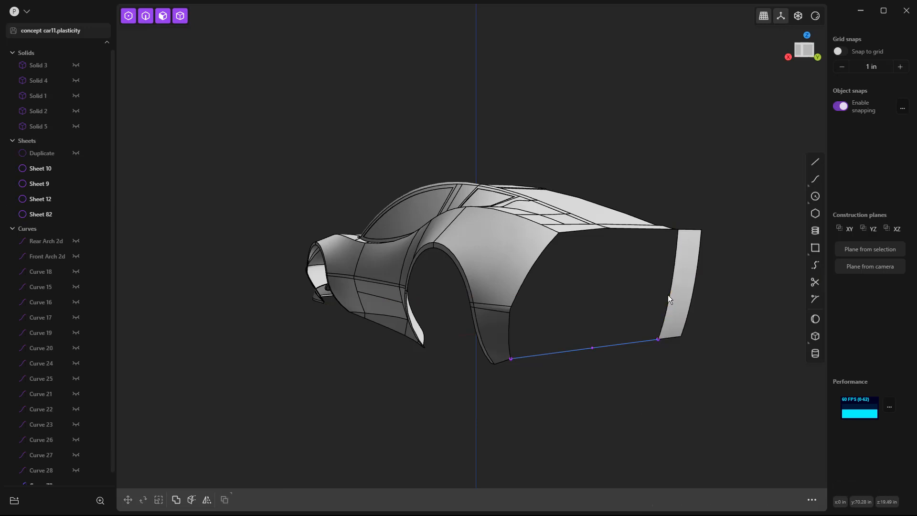
pyautogui.moveTo(653, 288); pyautogui.dragTo(655, 303, button='middle')
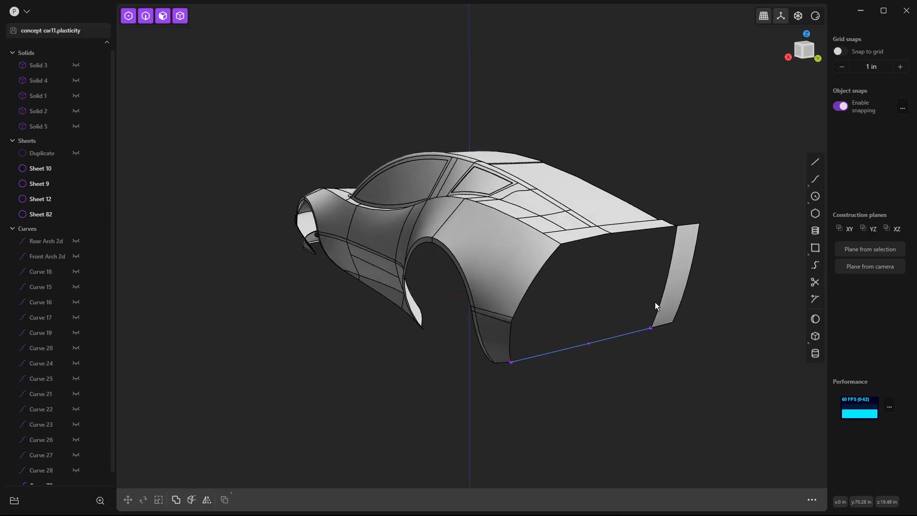
# Loft between the body side's rear edges and the extruded centre strip's edge, with G0 continuity at the body side
pyautogui.press('2')
pyautogui.click(673, 244)
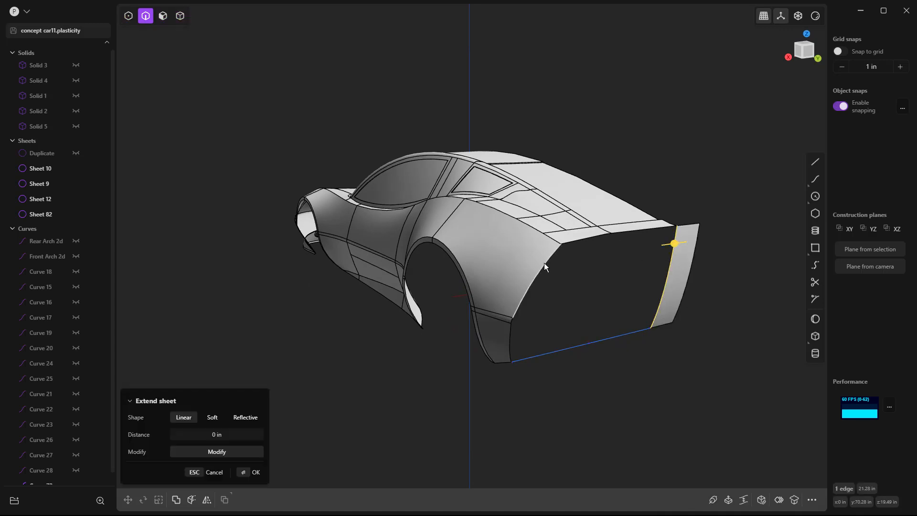
pyautogui.keyDown('shift'); pyautogui.click(548, 260); pyautogui.keyUp('shift')
pyautogui.keyDown('shift'); pyautogui.click(509, 343); pyautogui.keyUp('shift')
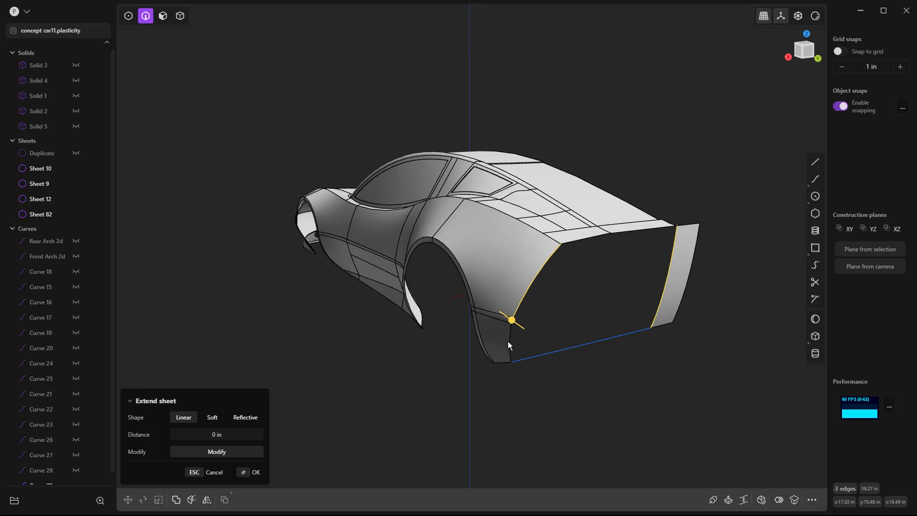
pyautogui.press('l')
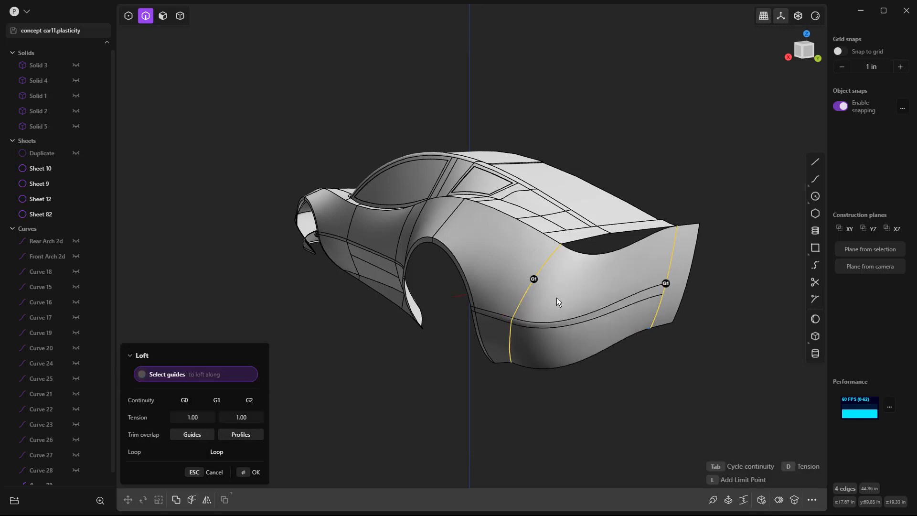
pyautogui.click(536, 280)
pyautogui.click(537, 280)
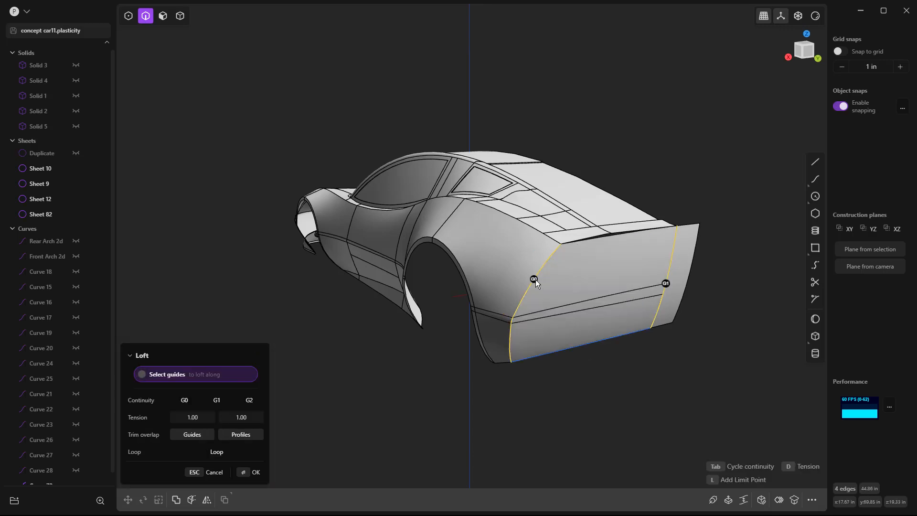
# Guide the loft along the rear deck's edge and the lower bridge curve, and finish the rear surface
pyautogui.click(647, 230)
pyautogui.click(646, 229)
pyautogui.click(646, 229)
pyautogui.click(634, 327)
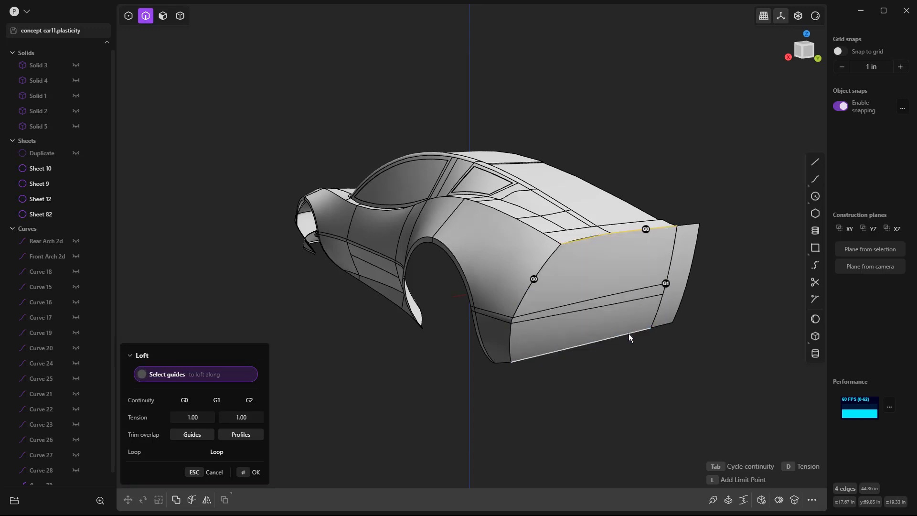
pyautogui.click(646, 229)
pyautogui.press('Return')
# Delete the extruded helper strip past the centreline and the lower bridge curve
pyautogui.moveTo(608, 363); pyautogui.dragTo(679, 278, button='middle')
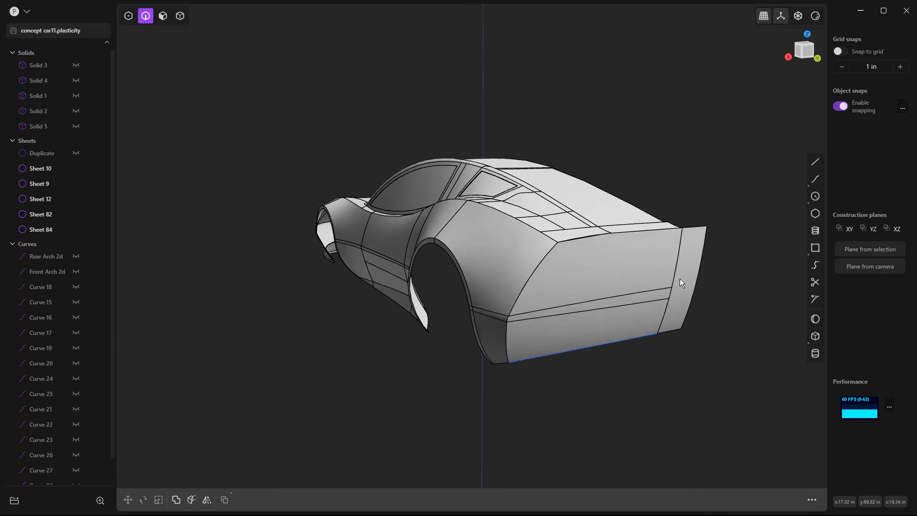
pyautogui.click(687, 276)
pyautogui.press('Delete')
pyautogui.click(607, 342)
pyautogui.press('Delete')
# Examine the shading of the lofted rear surface with edges hidden, and turn the edge display back on
pyautogui.moveTo(609, 363); pyautogui.dragTo(614, 294, button='middle')
pyautogui.click(614, 294)
pyautogui.moveTo(582, 362); pyautogui.dragTo(597, 331, button='middle')
pyautogui.click(643, 360)
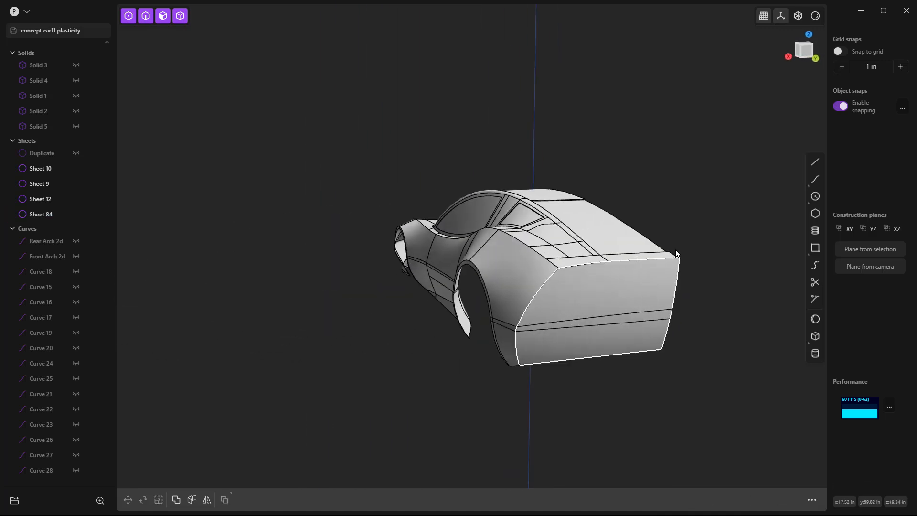
pyautogui.click(815, 15)
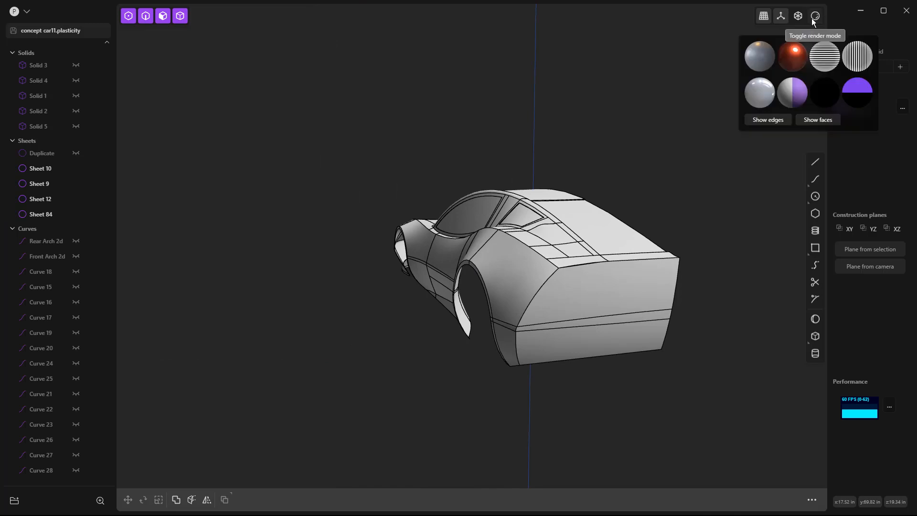
pyautogui.click(768, 120)
pyautogui.moveTo(689, 278); pyautogui.dragTo(738, 302, button='middle')
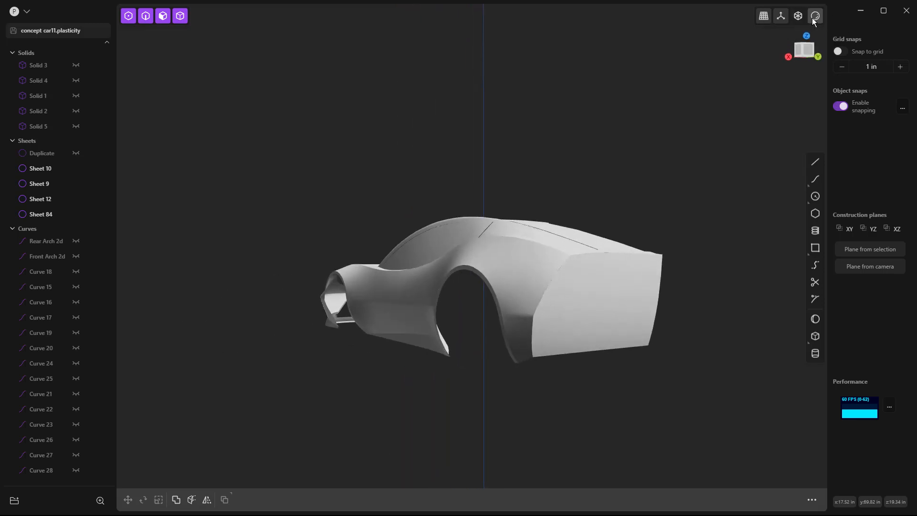
pyautogui.click(816, 16)
pyautogui.click(765, 121)
pyautogui.moveTo(696, 294); pyautogui.dragTo(662, 296, button='middle')
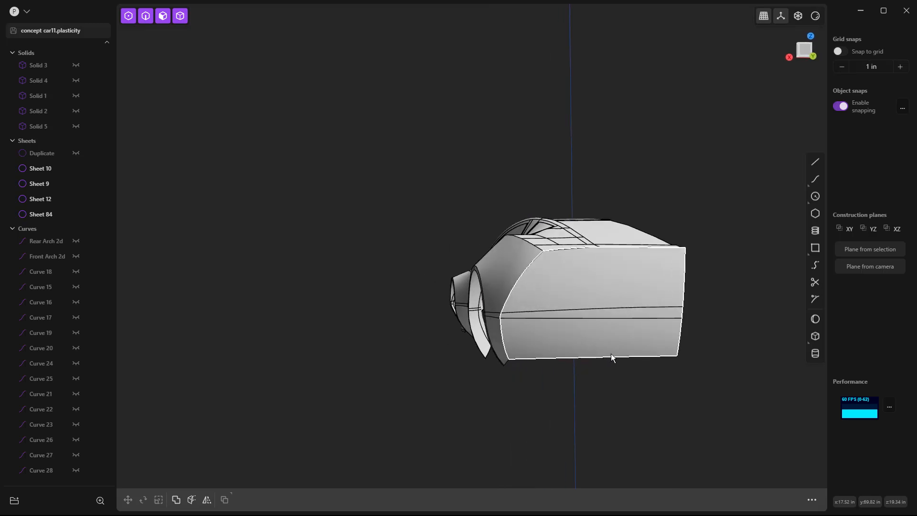
# Duplicate the lofted rear surface in place, working from the back view
pyautogui.click(629, 337)
pyautogui.press('/')
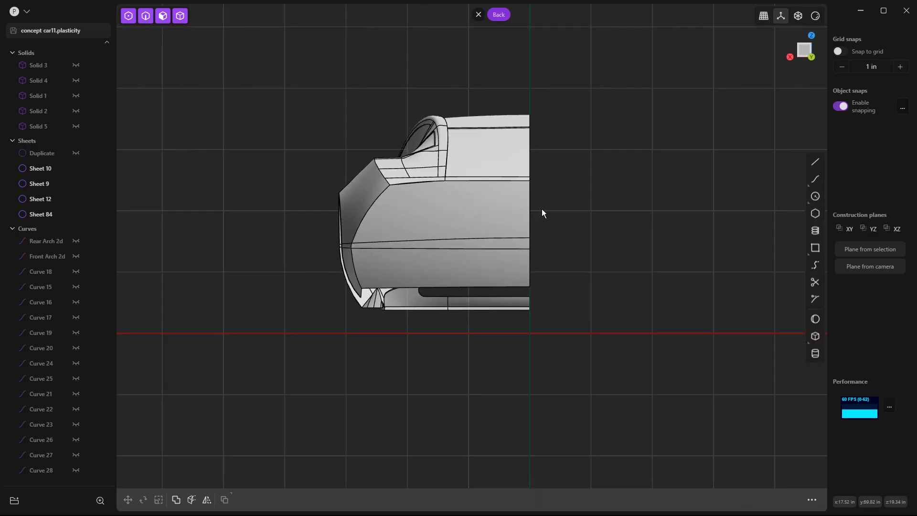
pyautogui.click(432, 203)
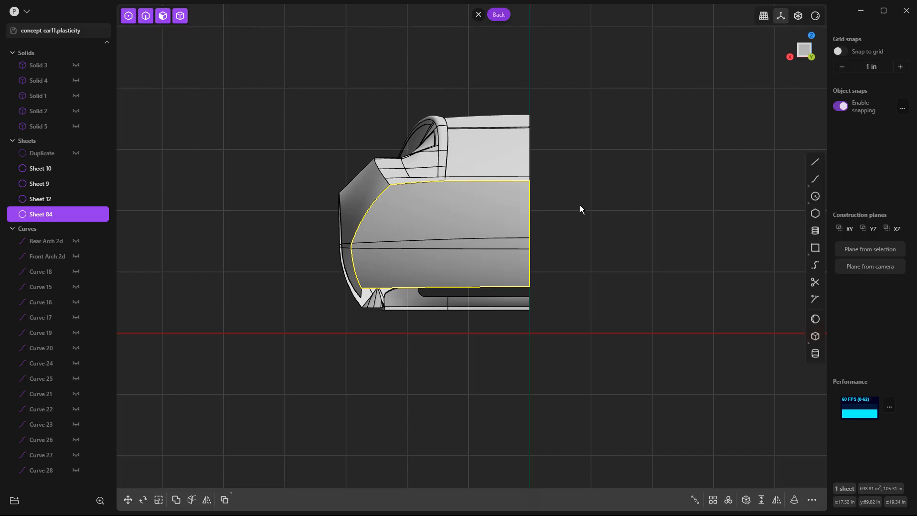
pyautogui.hotkey('ctrl', 'd')
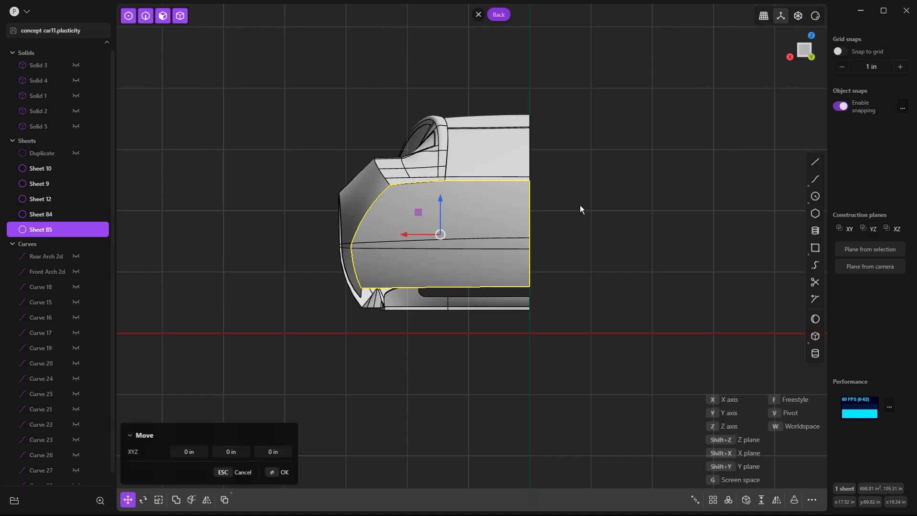
pyautogui.press('Return')
# Hide the other body sheets so that only the rear surface remains displayed
pyautogui.click(470, 127)
pyautogui.press('h')
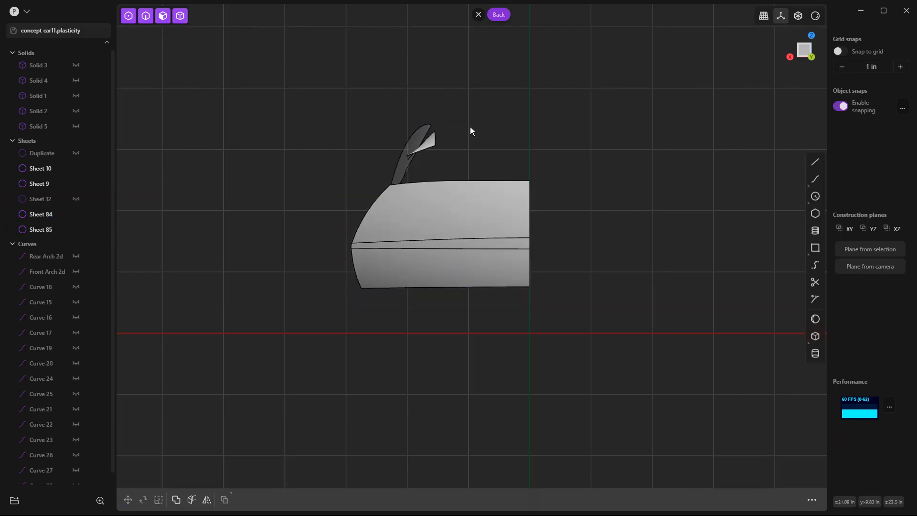
pyautogui.click(422, 150)
pyautogui.press('h')
pyautogui.click(405, 160)
pyautogui.press('h')
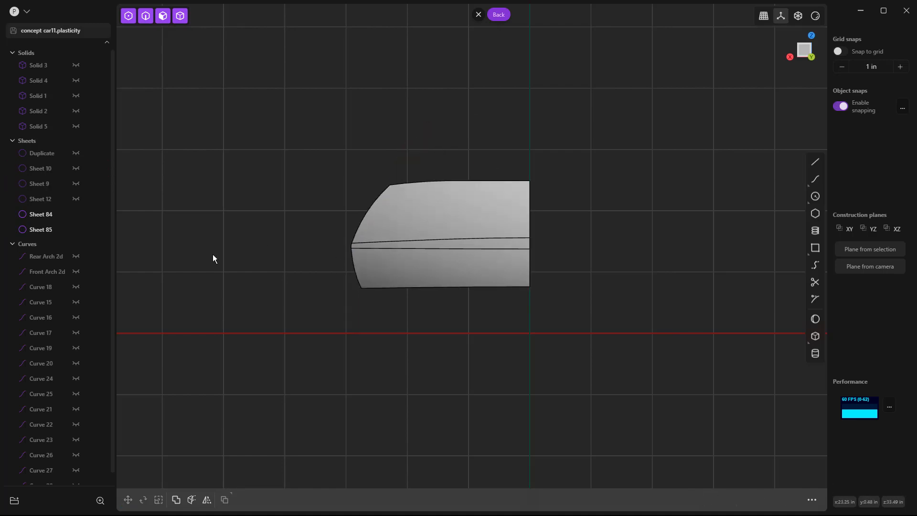
# Delete the duplicate of the rear surface
pyautogui.scroll(-1, 62, 335)
pyautogui.click(53, 477)
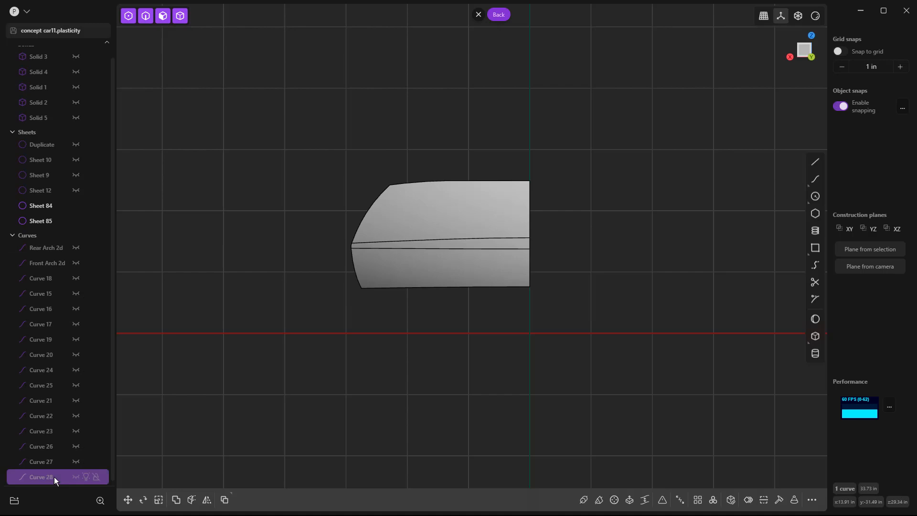
pyautogui.click(50, 210)
pyautogui.click(50, 222)
pyautogui.press('Delete')
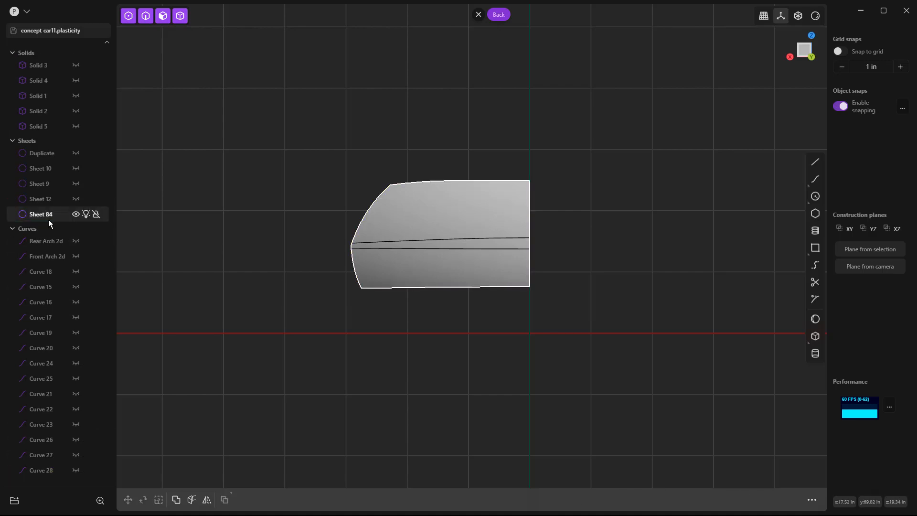
# Create a separate curve from the rear surface's outer boundary edges
pyautogui.press('2')
pyautogui.doubleClick(430, 179)
pyautogui.press('e')
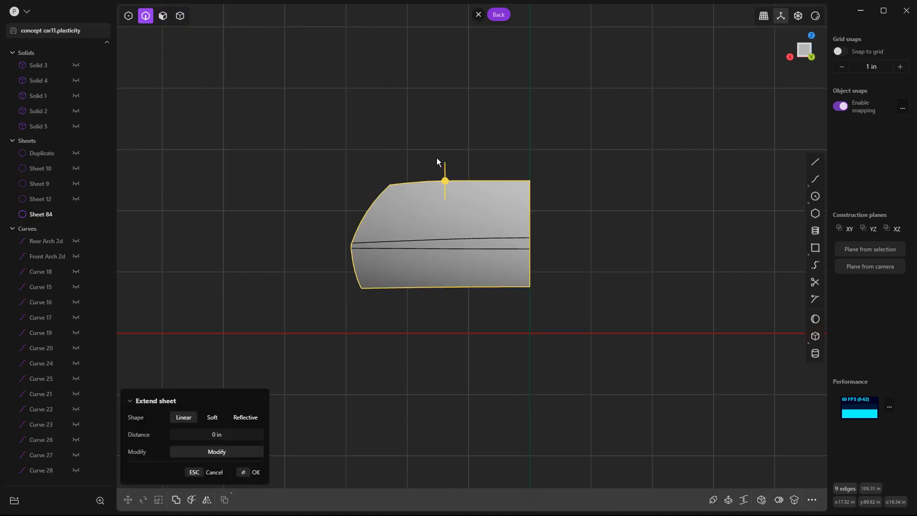
pyautogui.press('g')
pyautogui.press('Escape')
pyautogui.press('Escape')
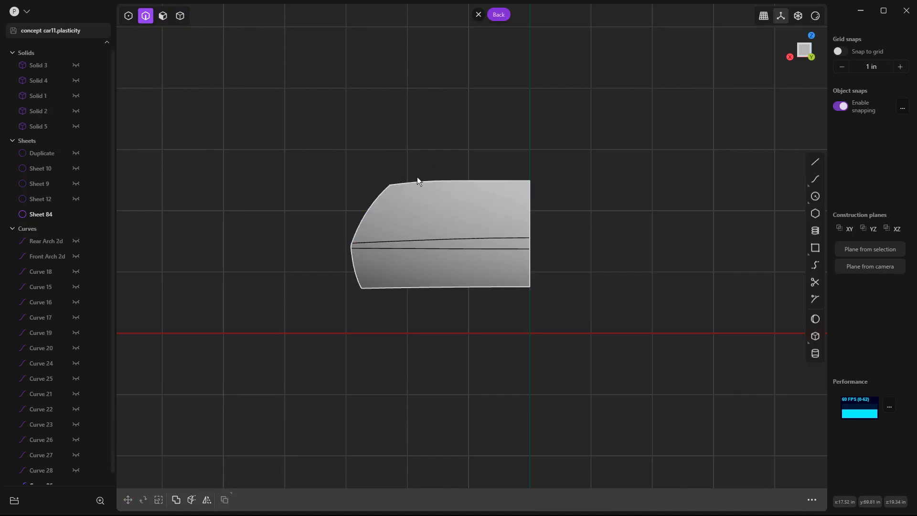
# Try to offset the rear surface's boundary curve inward, and discard the curve
pyautogui.click(443, 175)
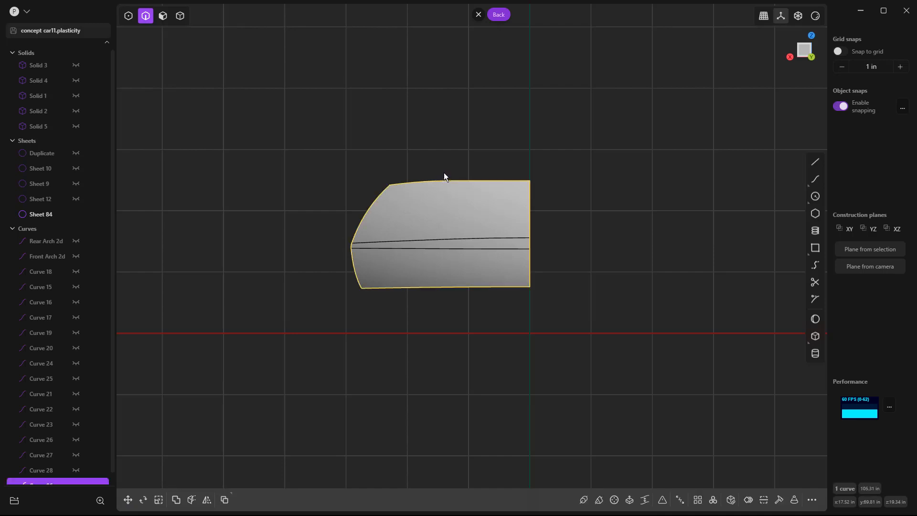
pyautogui.press('o')
pyautogui.moveTo(485, 218); pyautogui.dragTo(500, 229)
pyautogui.press('Escape')
pyautogui.press('Escape')
pyautogui.click(436, 182)
pyautogui.press('Escape')
pyautogui.press('5')
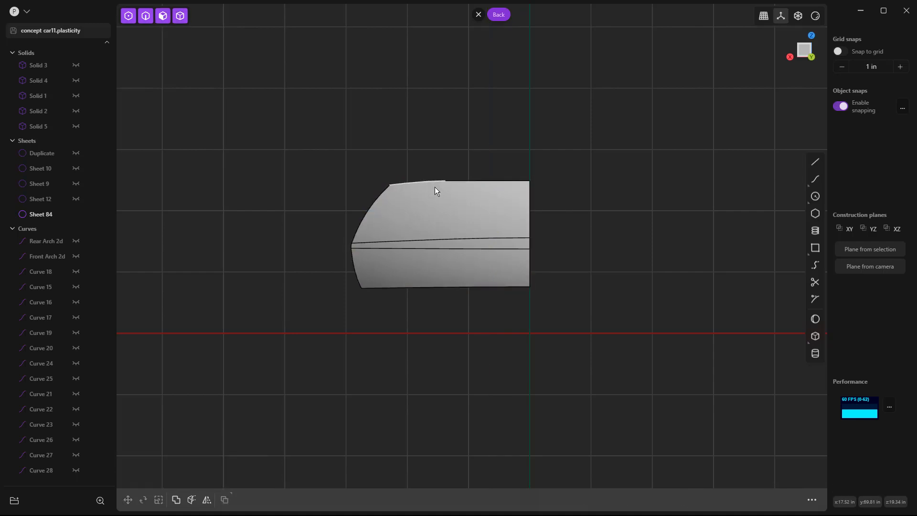
# Offset the rear surface's upper face boundary inward by about 1.16 in
pyautogui.click(436, 195)
pyautogui.click(441, 196)
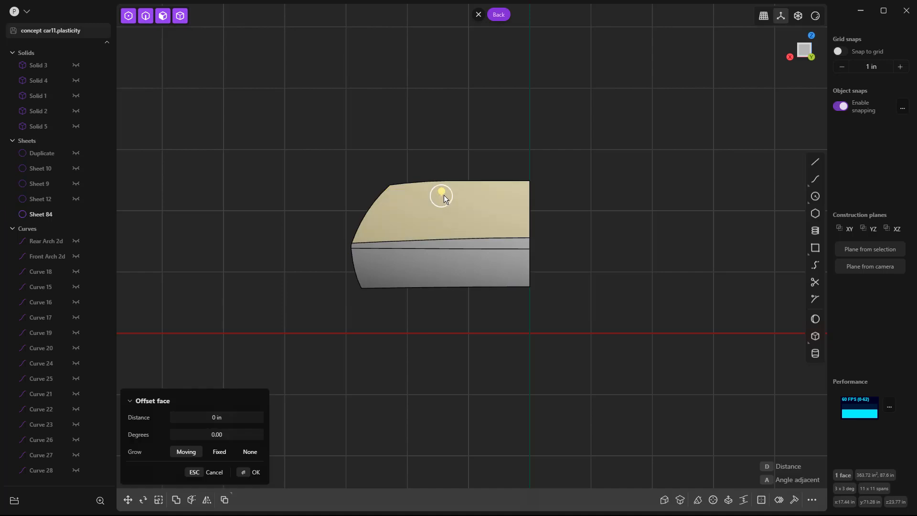
pyautogui.press('o')
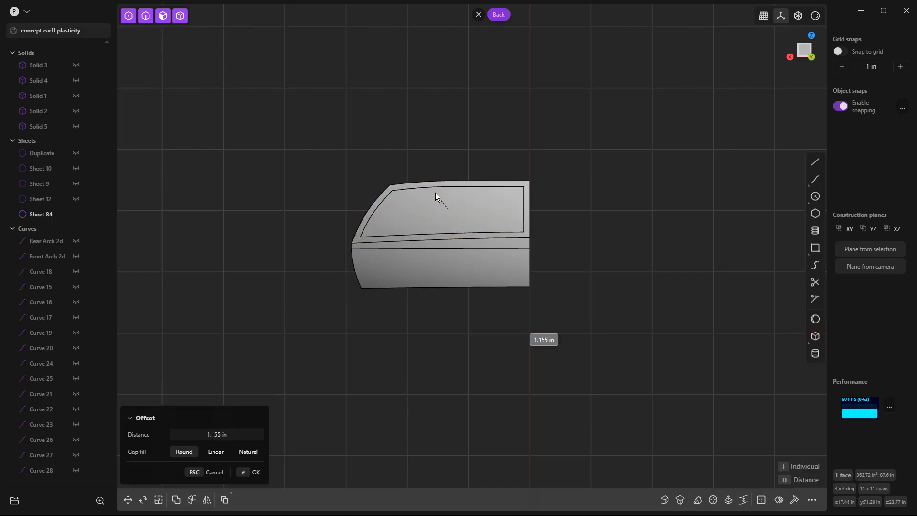
pyautogui.click(435, 193)
pyautogui.rightClick(430, 269)
# Offset the rear surface's lower face boundary inward by about 1.74 in
pyautogui.click(430, 266)
pyautogui.press('o')
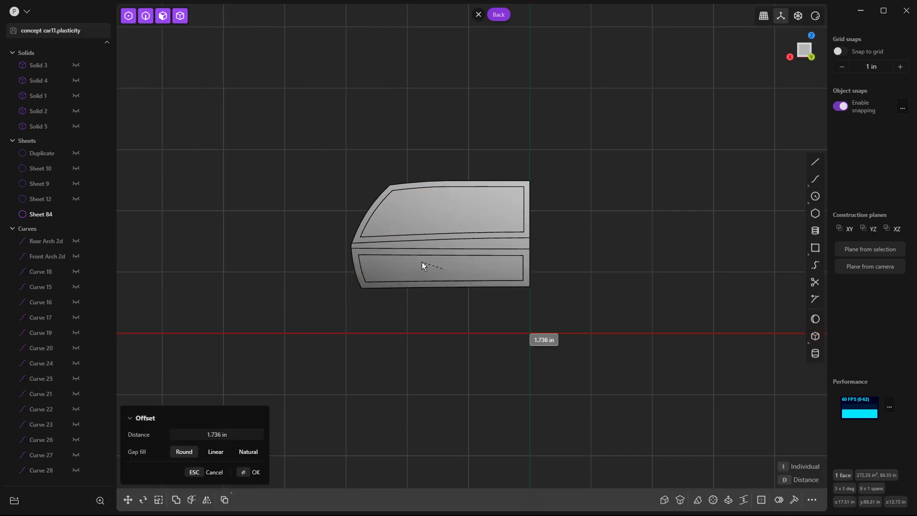
pyautogui.click(422, 262)
pyautogui.rightClick(402, 304)
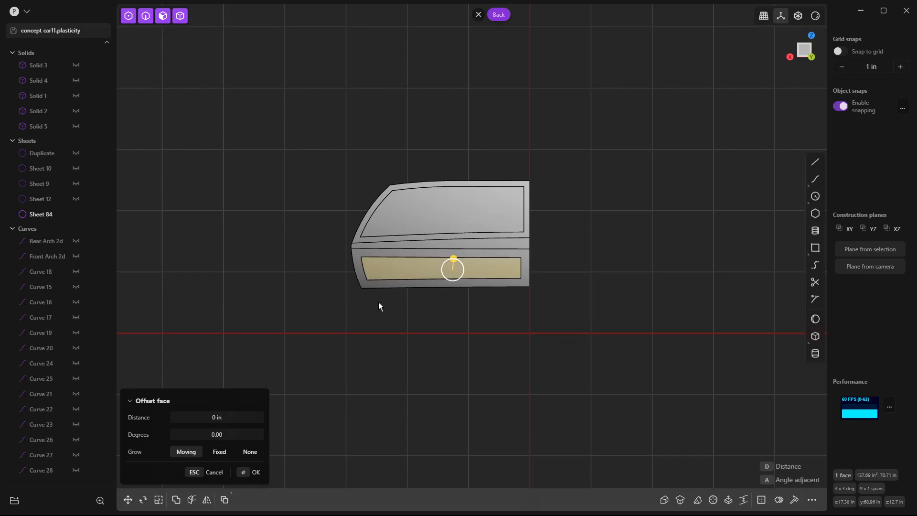
pyautogui.scroll(3, 372, 298)
pyautogui.click(375, 297)
pyautogui.scroll(2, 377, 297)
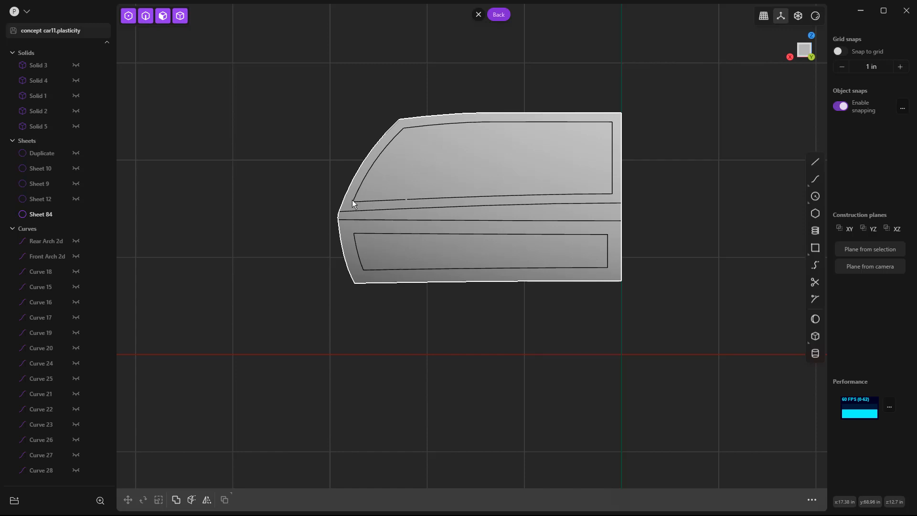
pyautogui.scroll(3, 354, 218)
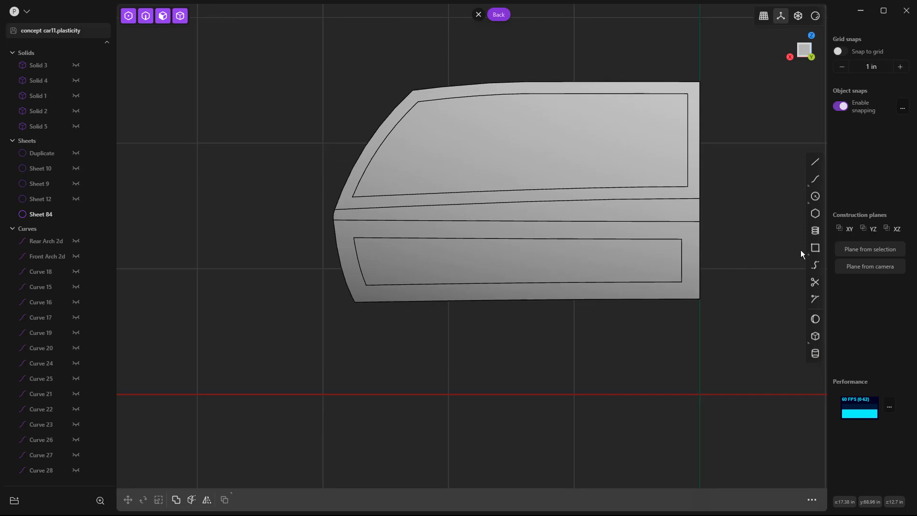
pyautogui.scroll(1, 354, 184)
pyautogui.click(356, 189)
pyautogui.click(356, 247)
pyautogui.moveTo(204, 349); pyautogui.dragTo(184, 348)
pyautogui.scroll(2, 360, 251)
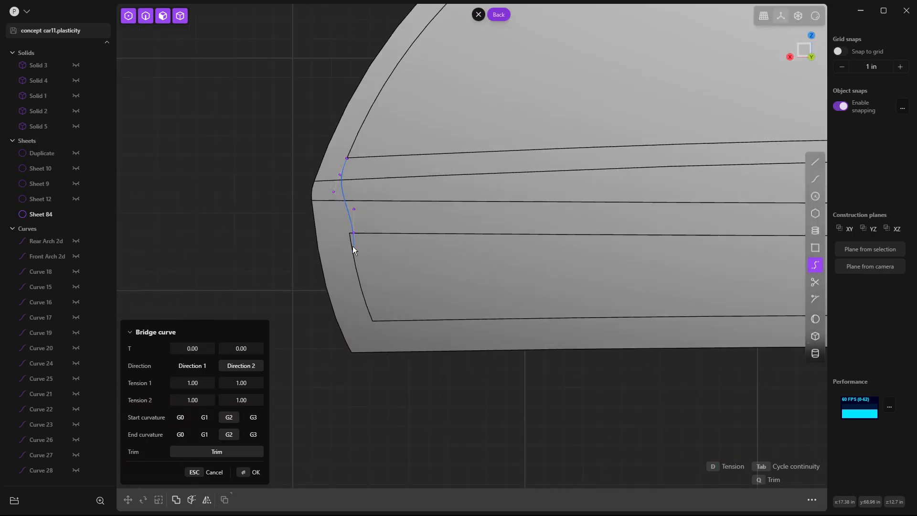
pyautogui.press('Escape')
# Bridge the outboard corners of the lower and upper inset outlines, with T values 1.00 and 0.00 and G1 start and end curvature
pyautogui.click(815, 265)
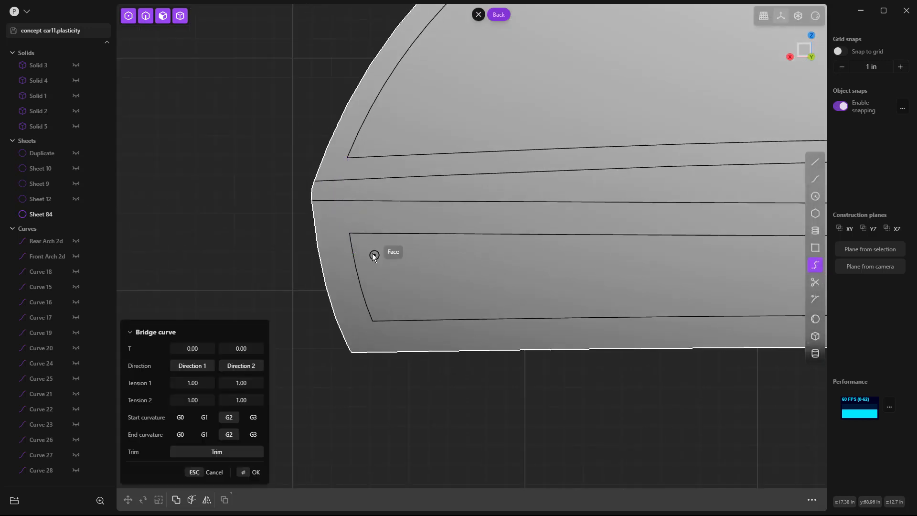
pyautogui.click(351, 242)
pyautogui.click(349, 155)
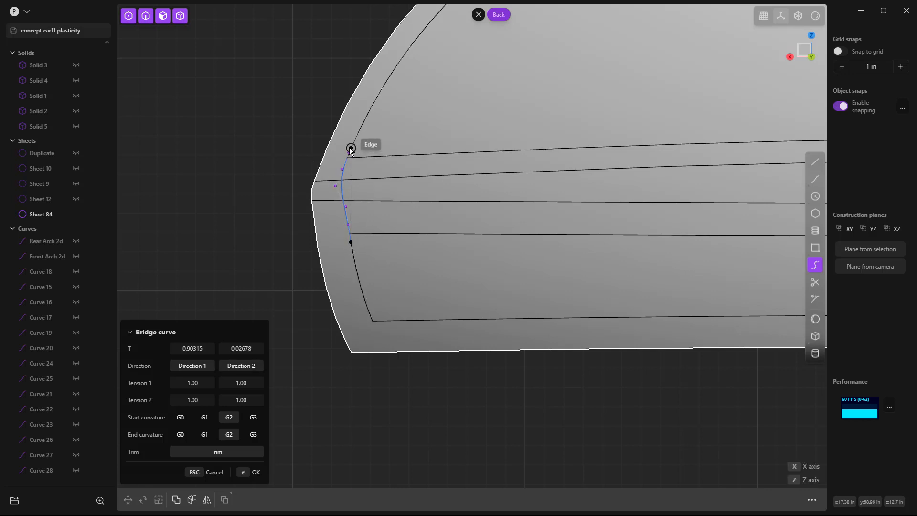
pyautogui.moveTo(251, 346); pyautogui.dragTo(237, 346)
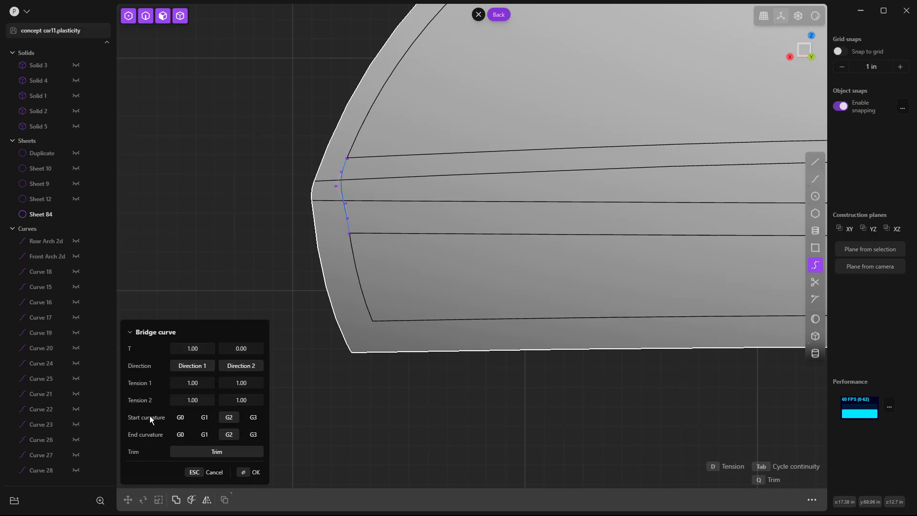
pyautogui.click(205, 418)
pyautogui.click(206, 437)
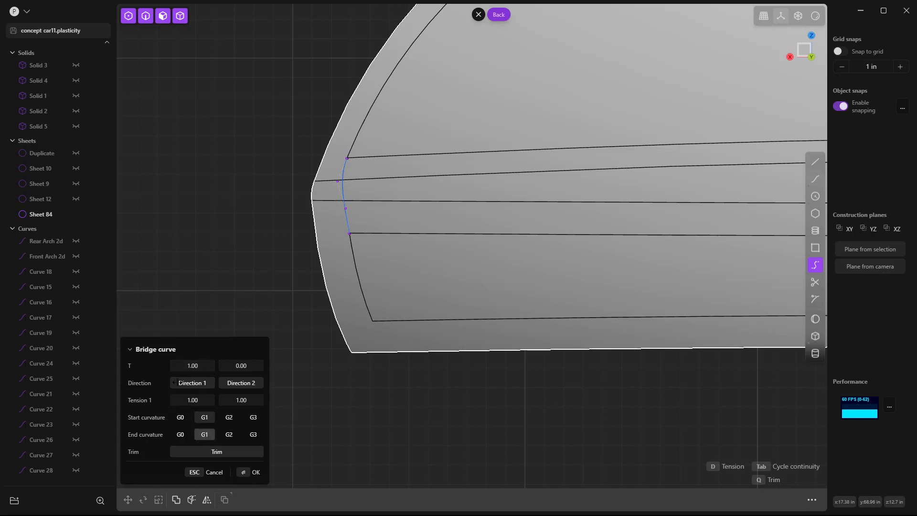
pyautogui.press('Return')
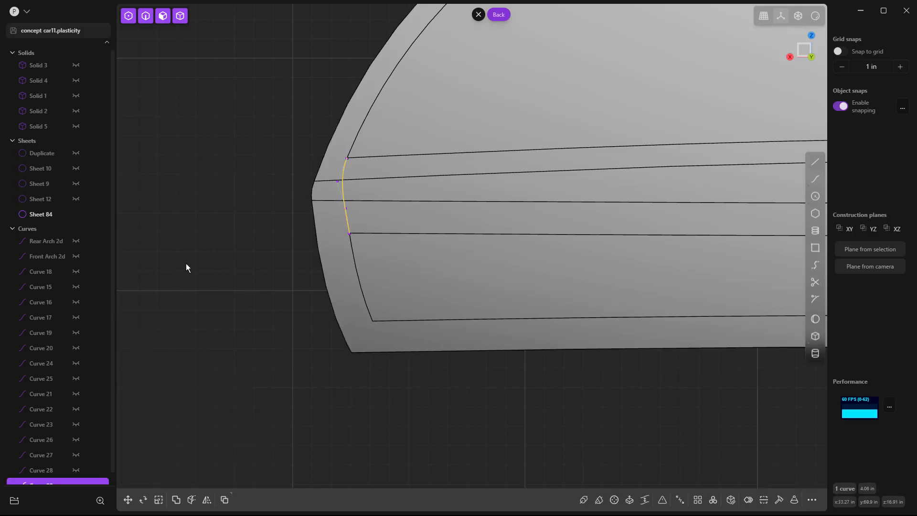
# Imprint the bridge curve onto the rear surface between the two inset outlines
pyautogui.hotkey('shift', 'i')
pyautogui.click(370, 211)
pyautogui.press('Return')
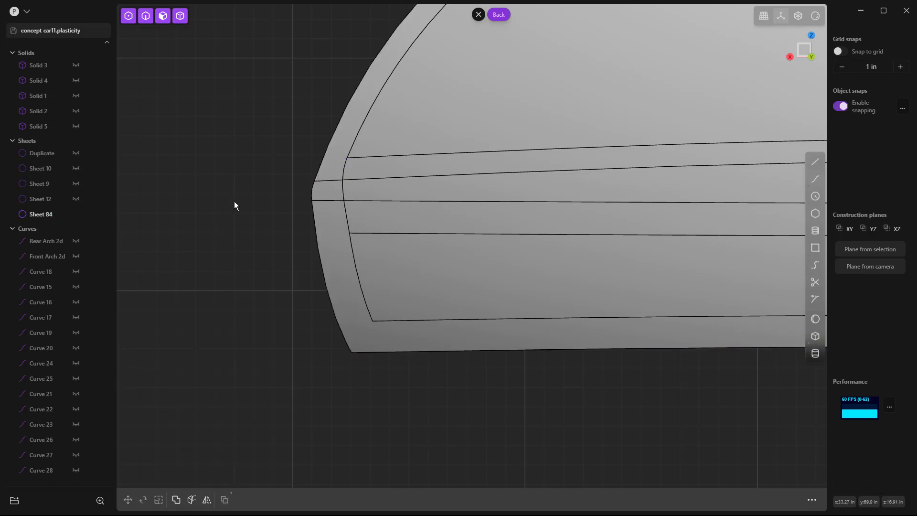
pyautogui.scroll(-11, 235, 201)
pyautogui.moveTo(678, 190); pyautogui.dragTo(624, 190, button='right')
pyautogui.scroll(3, 617, 183)
pyautogui.scroll(-2, 615, 178)
pyautogui.scroll(3, 623, 53)
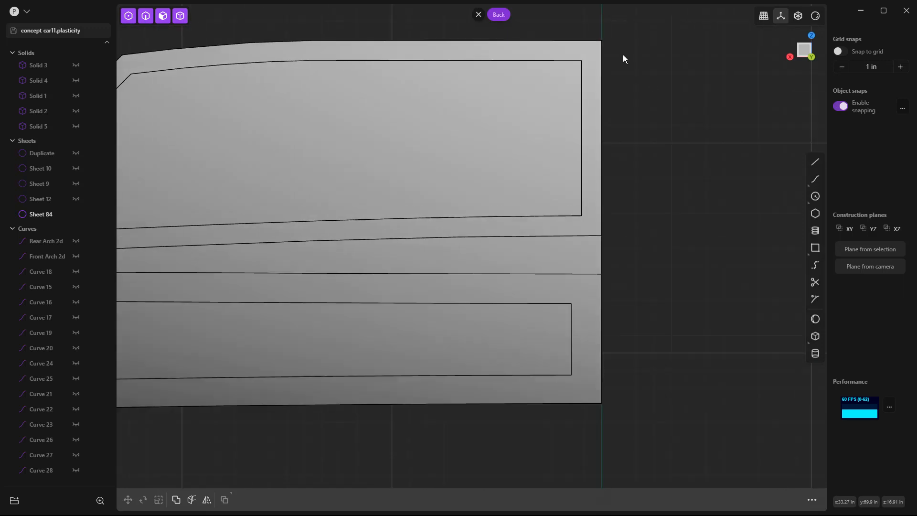
# Split the rear surface's upper face with isoparametric cuts from the upper inset outline's two inboard corners to the centreline edge
pyautogui.click(815, 161)
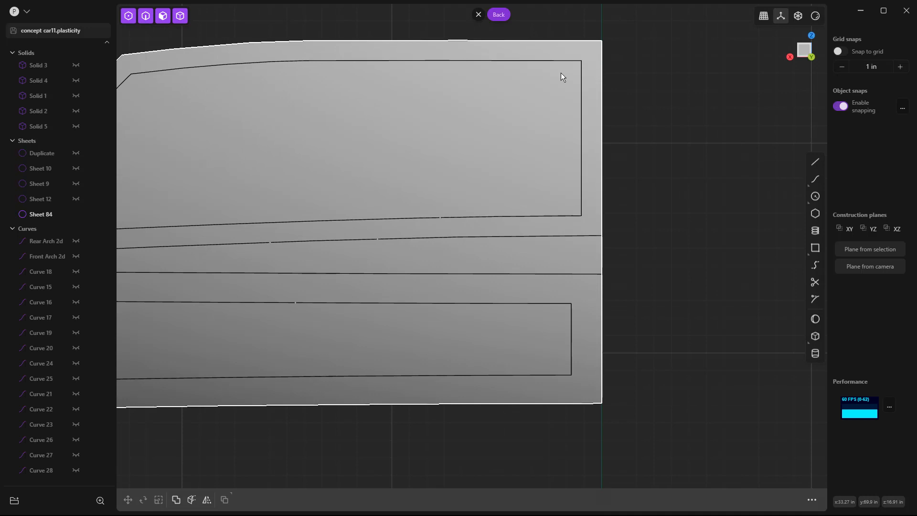
pyautogui.click(591, 59)
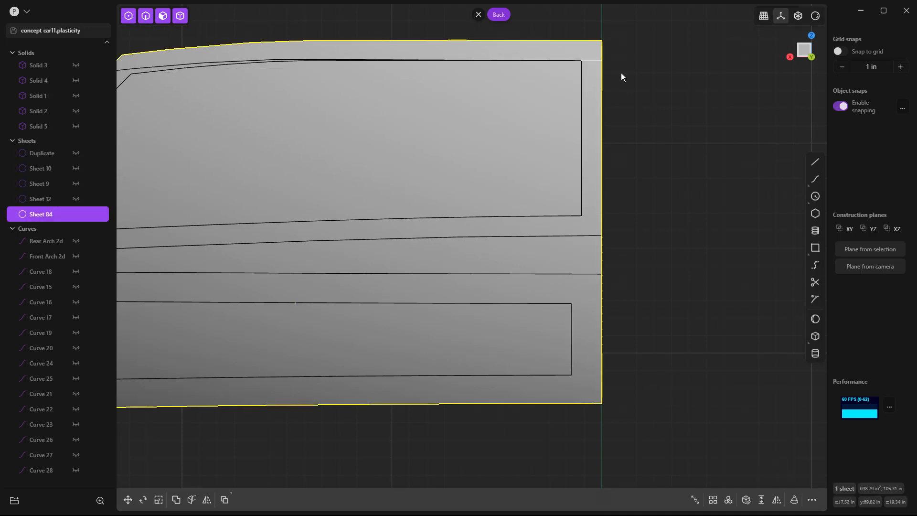
pyautogui.scroll(-3, 644, 245)
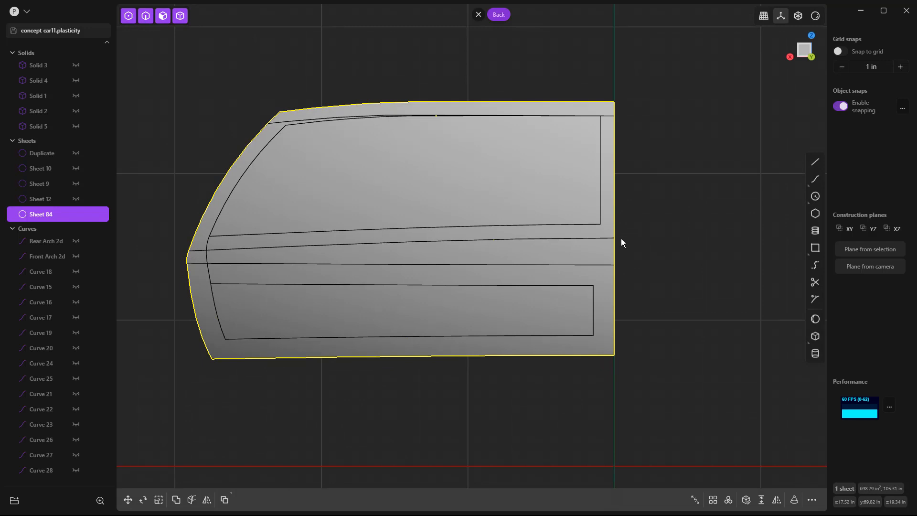
pyautogui.scroll(5, 621, 239)
pyautogui.press('c')
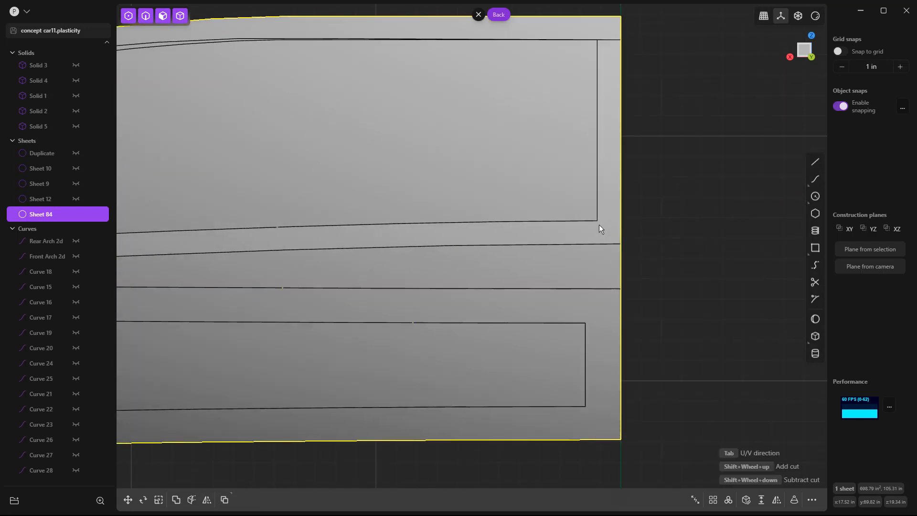
pyautogui.click(603, 220)
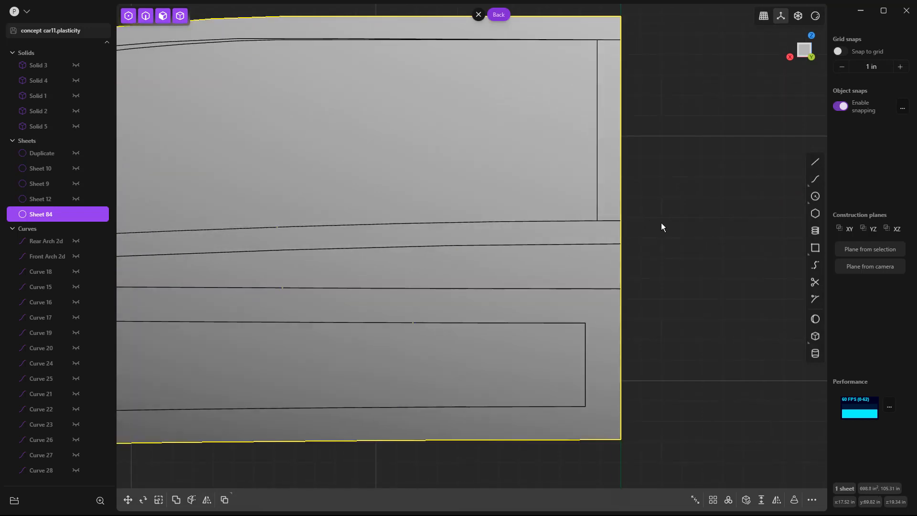
pyautogui.scroll(-3, 659, 222)
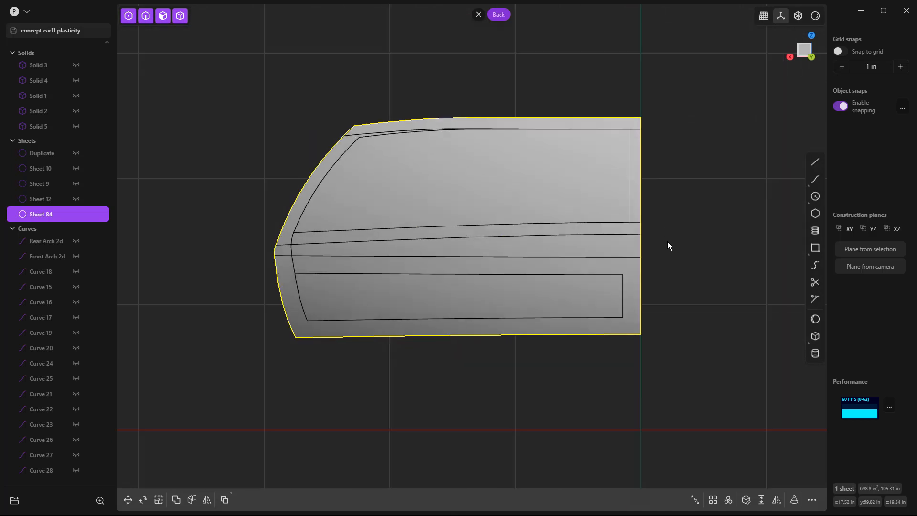
# Check how the rear surface is divided by selecting the faces inside and around the inset outlines
pyautogui.click(637, 160)
pyautogui.click(615, 151)
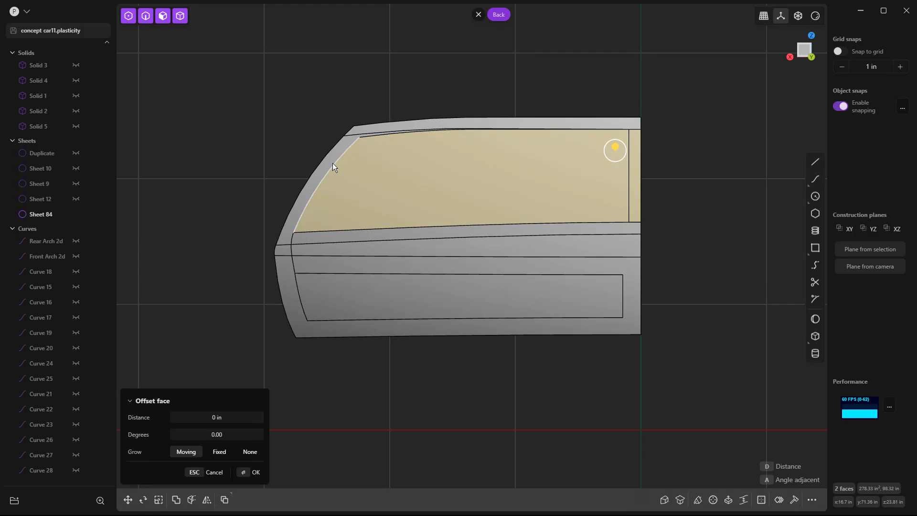
pyautogui.click(343, 151)
pyautogui.click(342, 145)
pyautogui.click(373, 128)
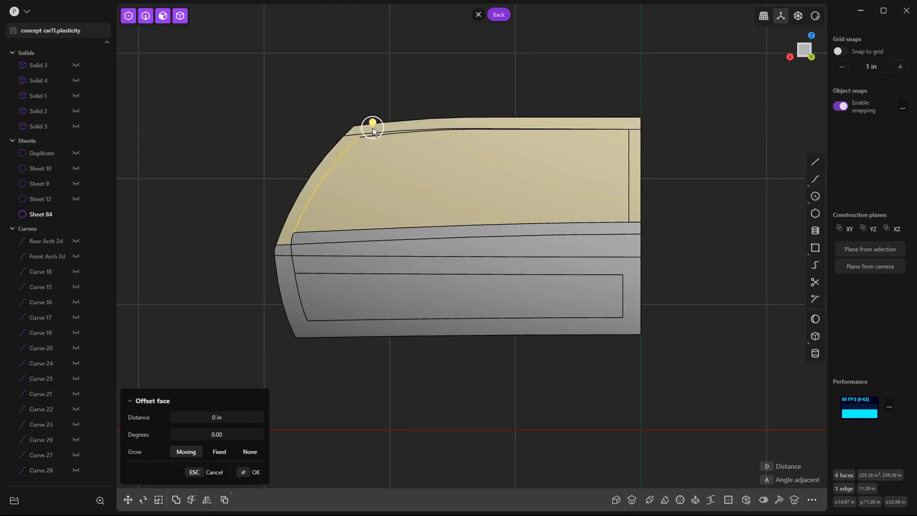
pyautogui.click(287, 250)
pyautogui.click(286, 271)
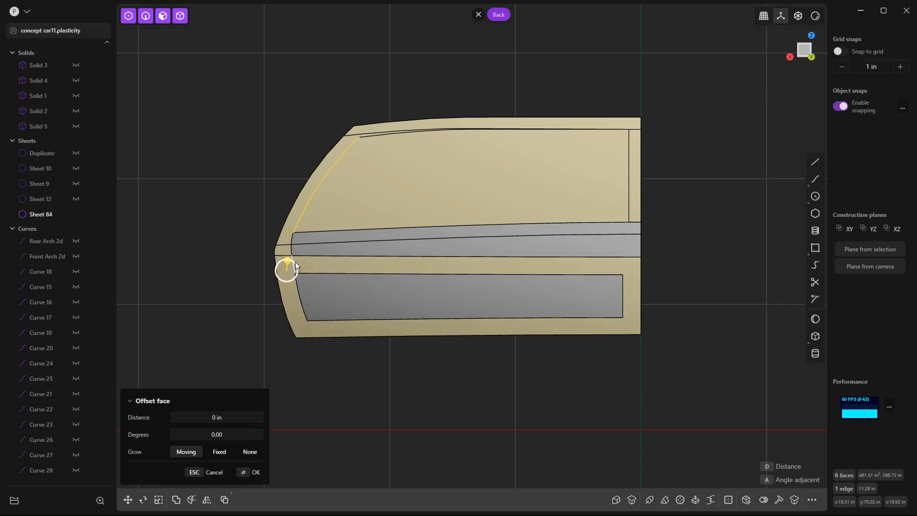
pyautogui.click(323, 338)
# Cut the lower face from the lower inset outline's bottom outboard corner to the bottom edge and remove the stray segment above it
pyautogui.scroll(4, 313, 329)
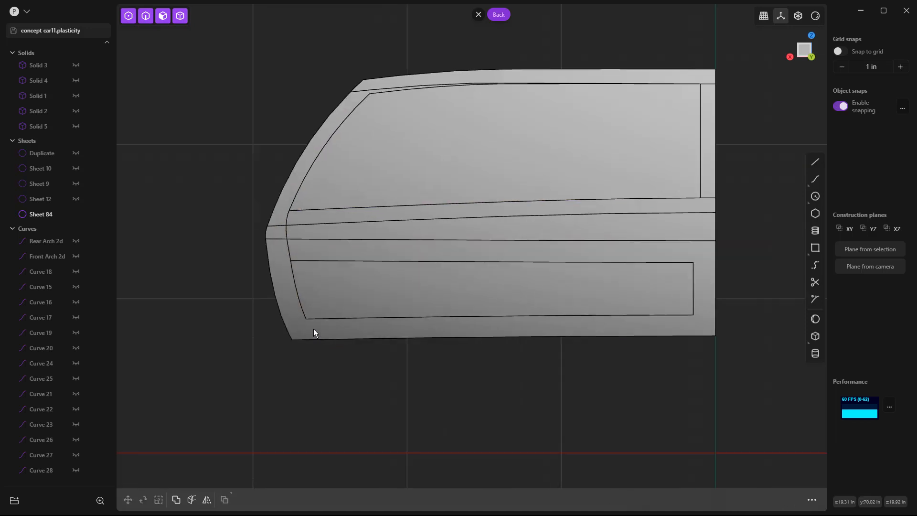
pyautogui.hotkey('ctrl', 'r')
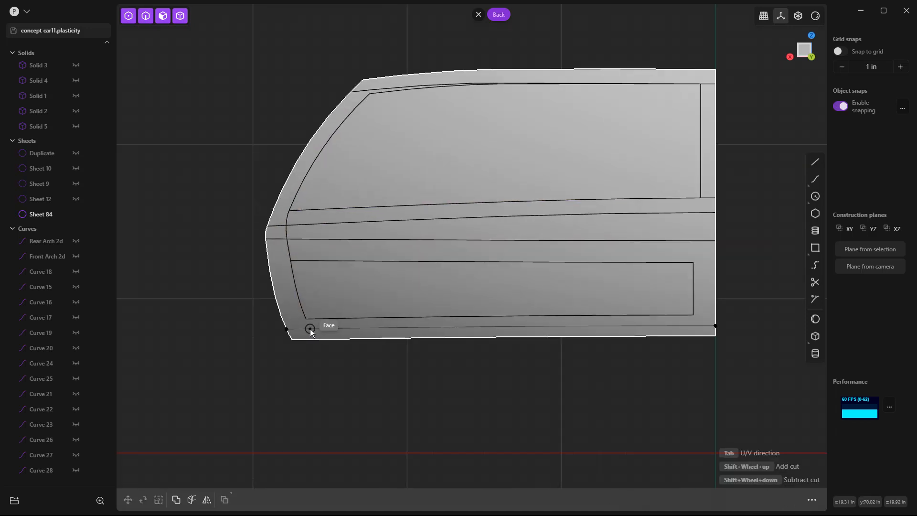
pyautogui.click(313, 333)
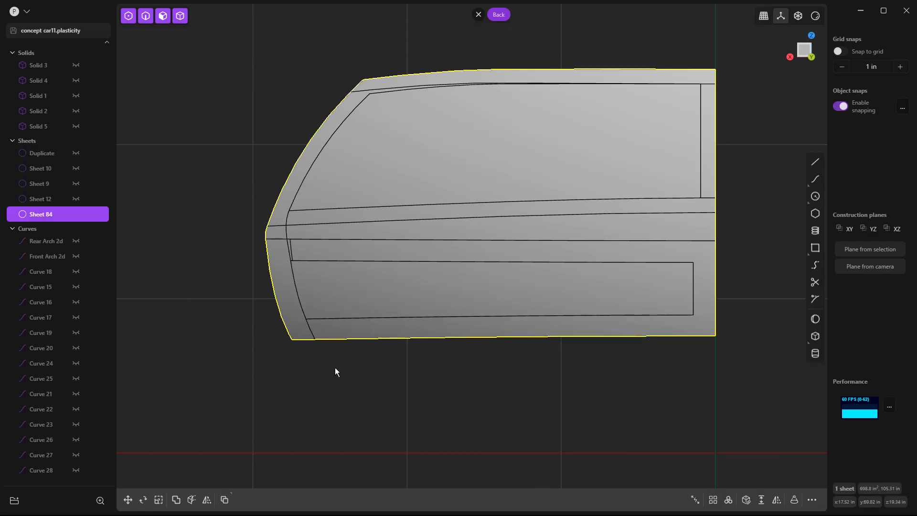
pyautogui.click(300, 325)
pyautogui.press('o')
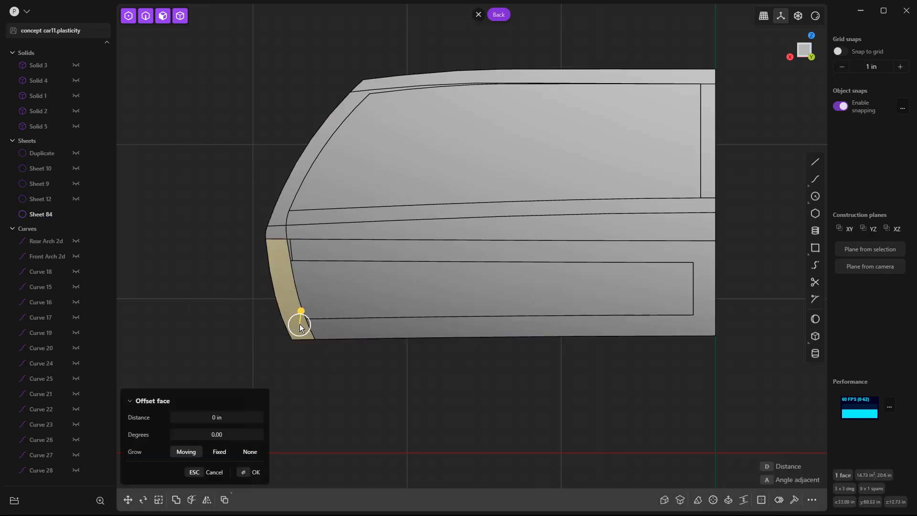
pyautogui.click(291, 246)
pyautogui.click(383, 352)
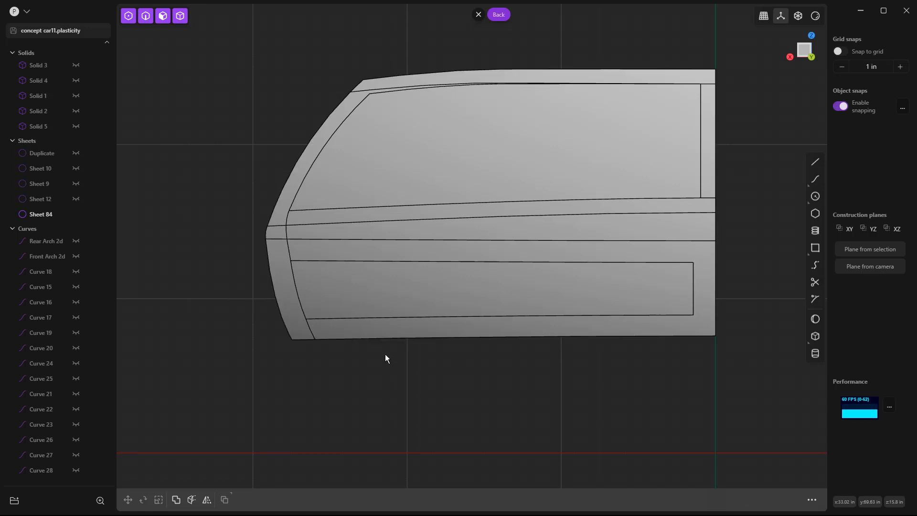
# Delete the four faces below the upper inset panel and inboard of the outboard strip
pyautogui.click(417, 326)
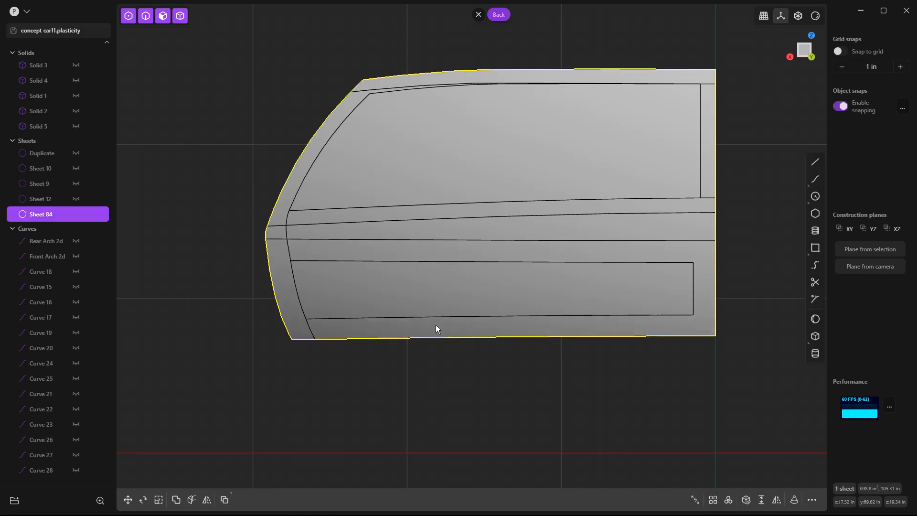
pyautogui.click(436, 325)
pyautogui.press('o')
pyautogui.keyDown('shift'); pyautogui.click(408, 291); pyautogui.keyUp('shift')
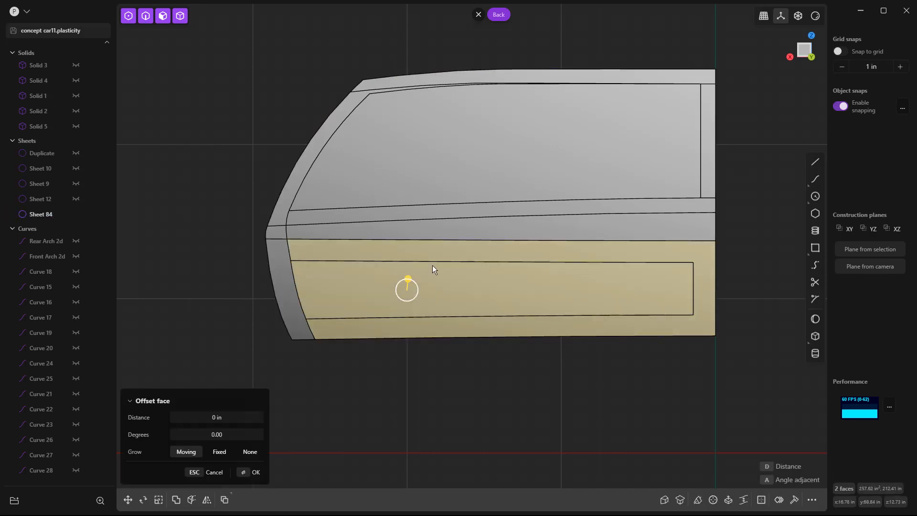
pyautogui.keyDown('shift'); pyautogui.click(440, 231); pyautogui.keyUp('shift')
pyautogui.keyDown('shift'); pyautogui.click(441, 212); pyautogui.keyUp('shift')
pyautogui.press('o')
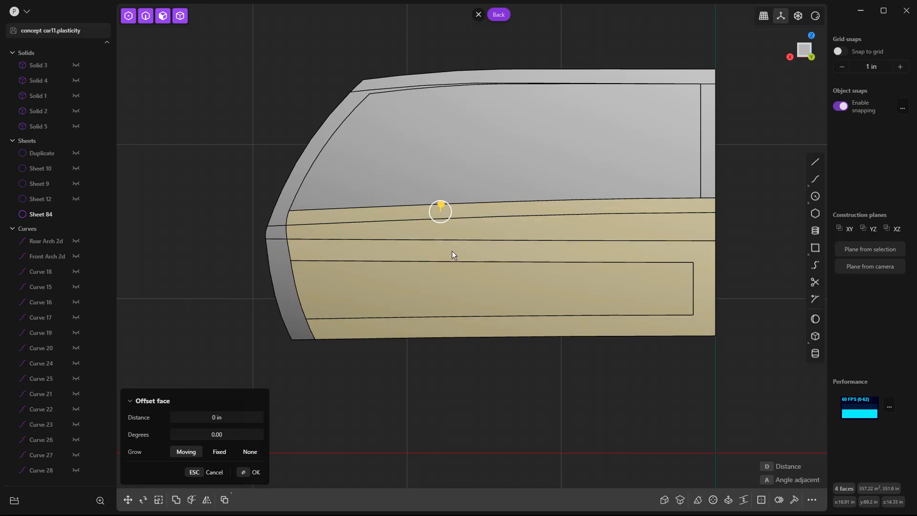
pyautogui.press('Delete')
# Show the car body sheet and remove the redundant edges above the upper inset outline and beside the centreline
pyautogui.scroll(-5, 434, 263)
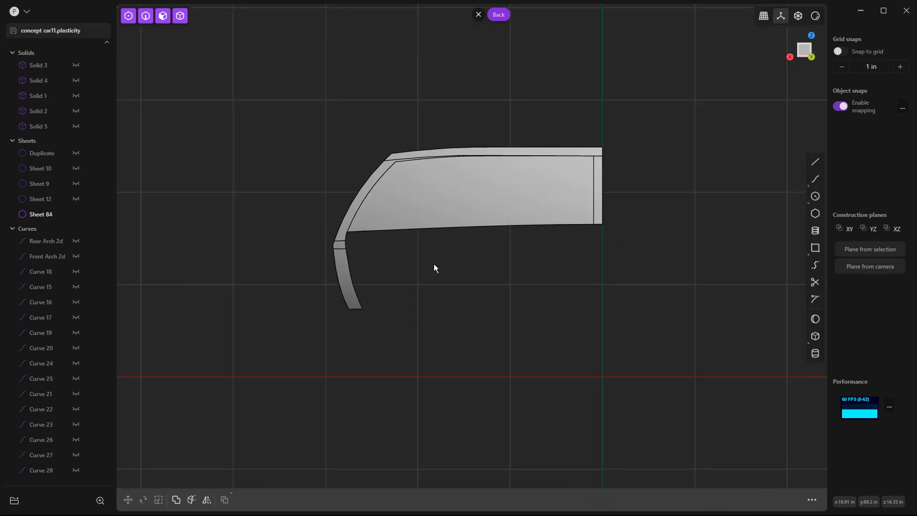
pyautogui.click(75, 198)
pyautogui.moveTo(265, 164); pyautogui.dragTo(435, 166, button='middle')
pyautogui.scroll(3, 422, 179)
pyautogui.click(421, 180)
pyautogui.press('f')
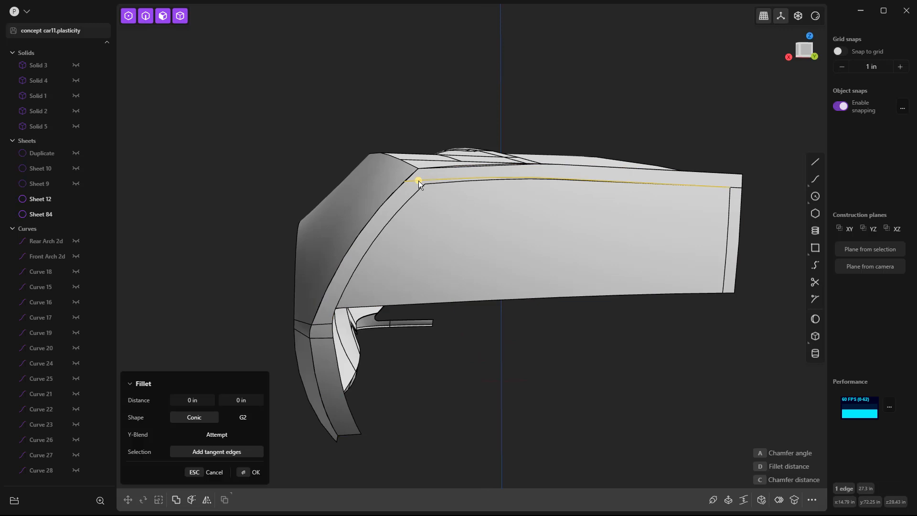
pyautogui.press('Escape')
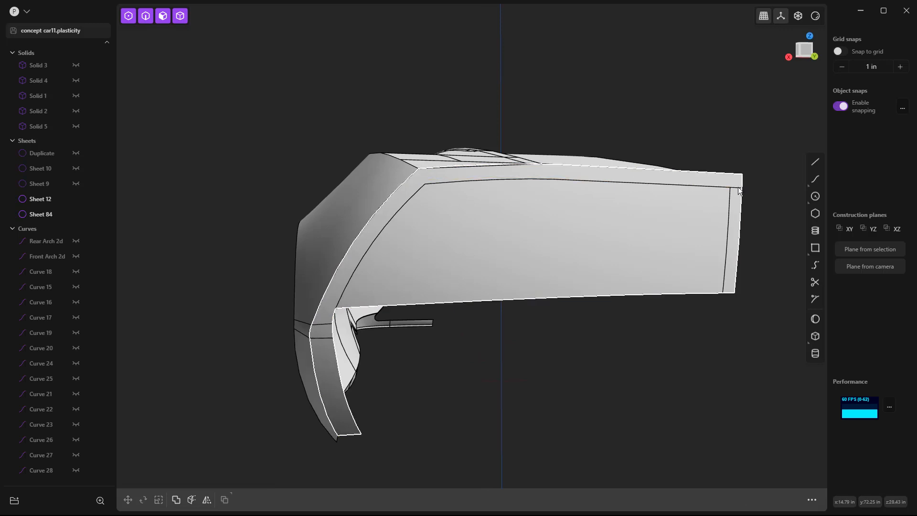
pyautogui.click(730, 200)
pyautogui.press('Escape')
# Inspect the trimmed rear surface against the car body, and hide the body sheet
pyautogui.moveTo(751, 240); pyautogui.dragTo(520, 281, button='middle')
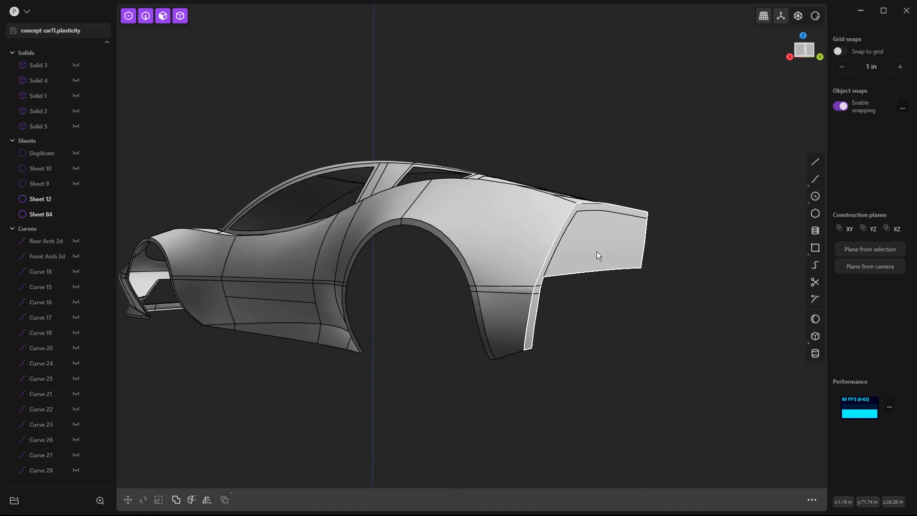
pyautogui.moveTo(622, 247); pyautogui.dragTo(584, 260, button='middle')
pyautogui.click(440, 216)
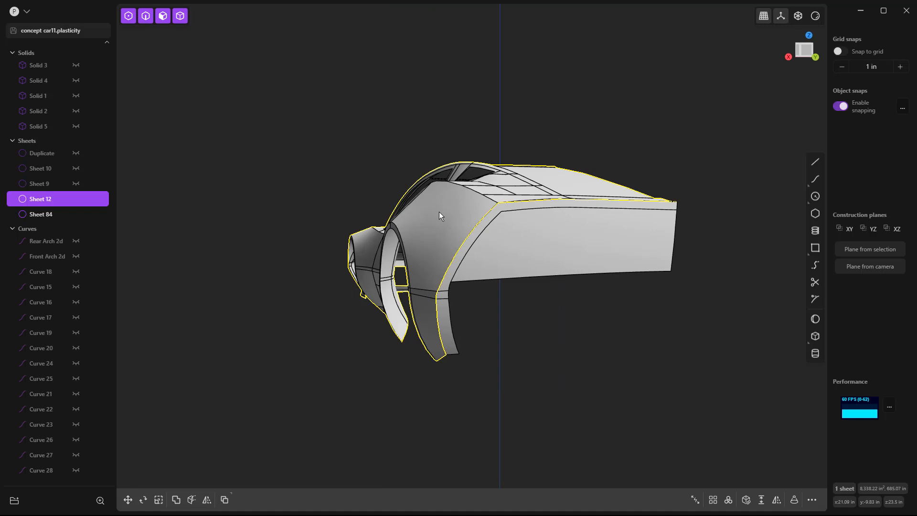
pyautogui.press('h')
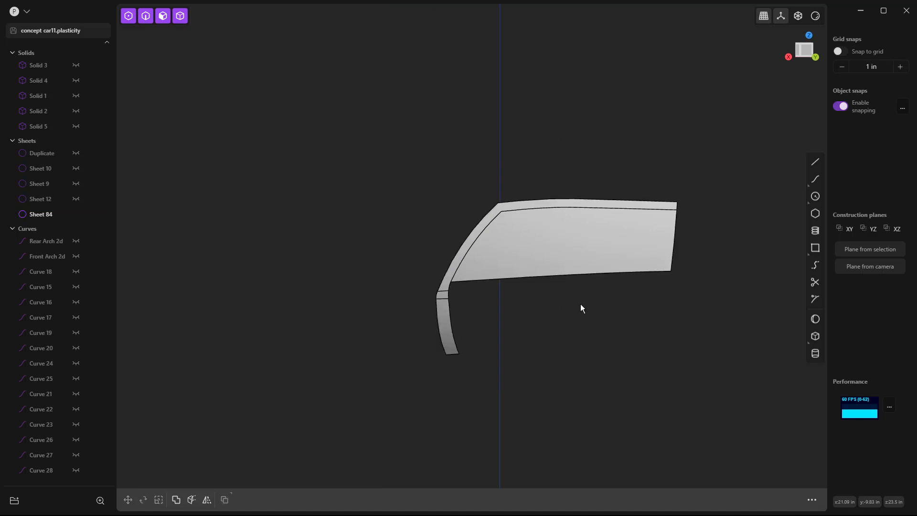
# Duplicate the upper panel's curved outboard edge as a curve and move the copy -9.637 in along X
pyautogui.press('ctrl+KP_1')
pyautogui.scroll(3, 459, 234)
pyautogui.click(441, 218)
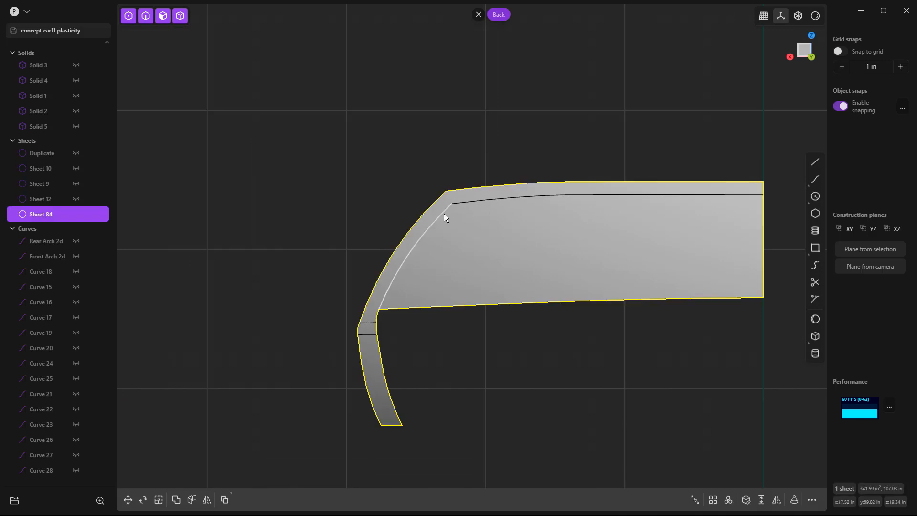
pyautogui.click(441, 213)
pyautogui.press('f')
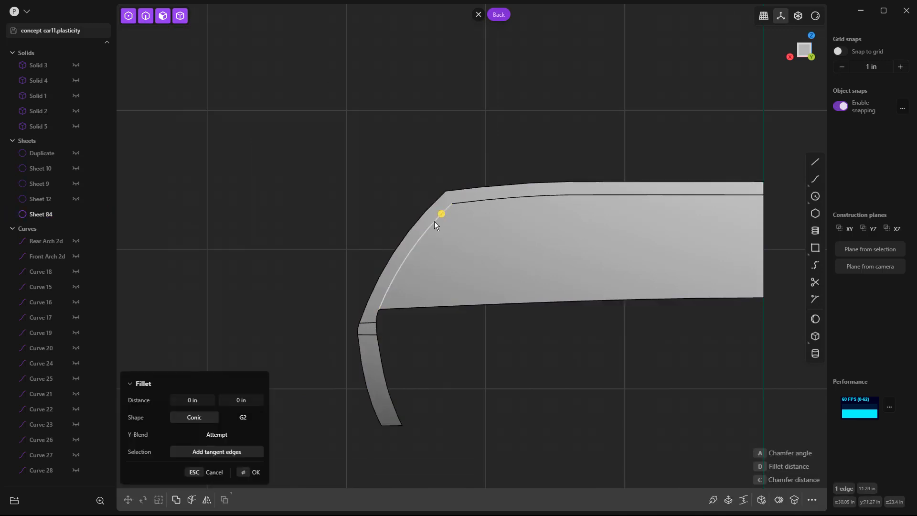
pyautogui.hotkey('shift', 'd')
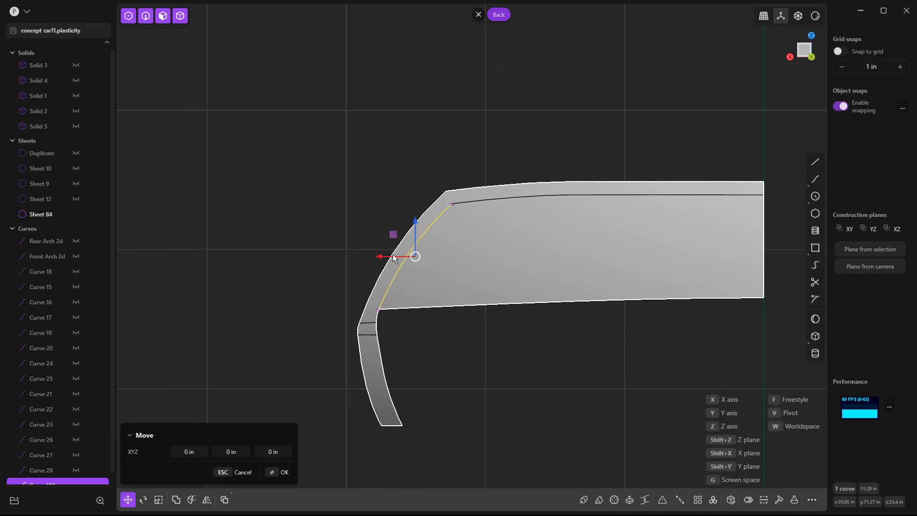
pyautogui.moveTo(386, 259); pyautogui.dragTo(491, 263)
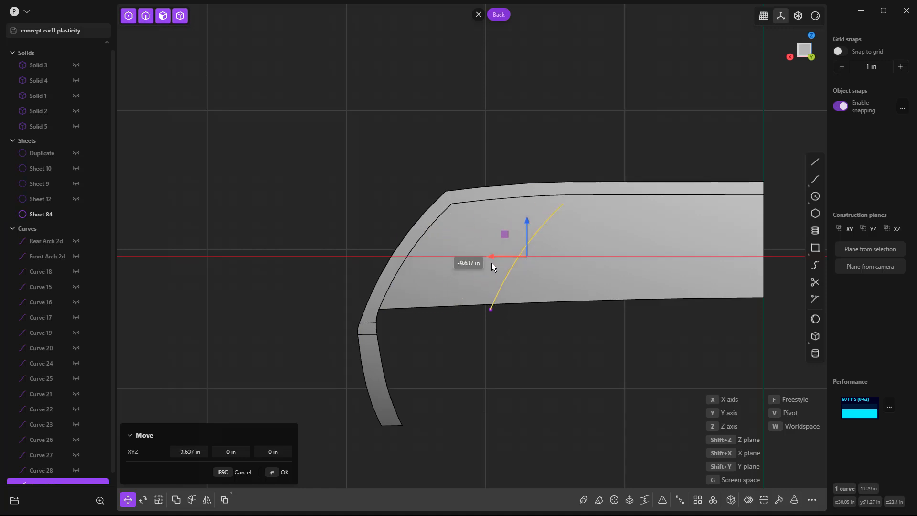
pyautogui.press('Return')
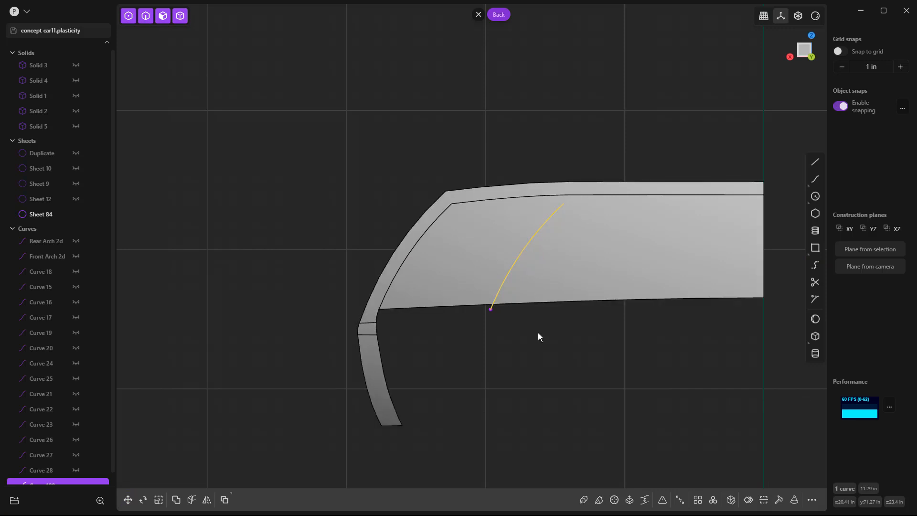
# Extend the upper end of the copied curve past the panel's top line into the border strip
pyautogui.click(780, 500)
pyautogui.press('Return')
pyautogui.click(587, 221)
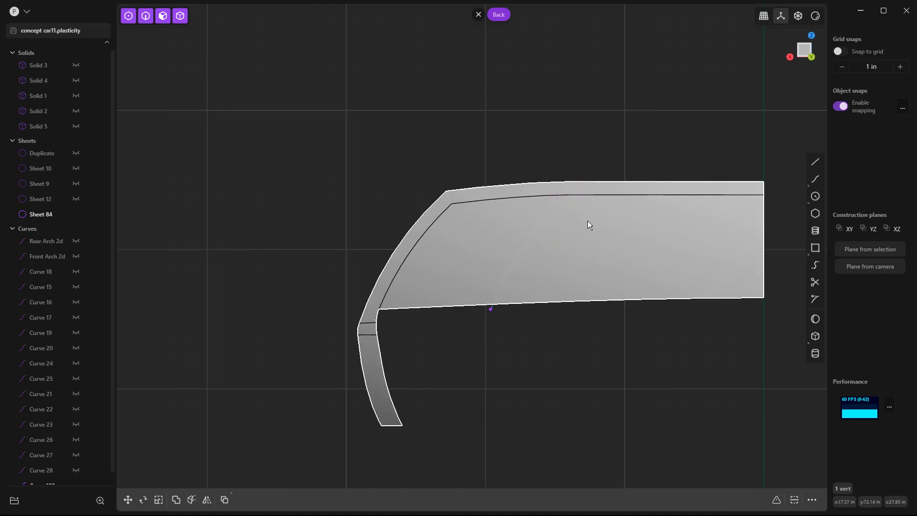
pyautogui.press('g')
pyautogui.click(601, 199)
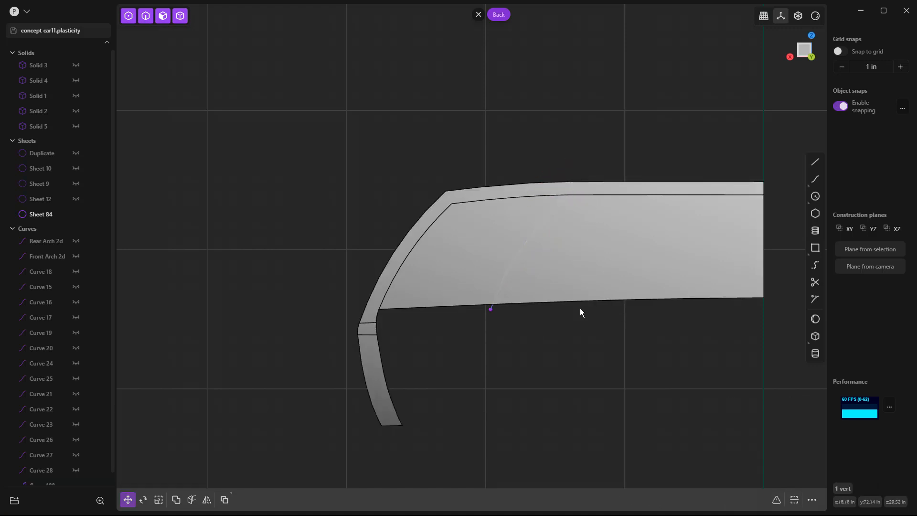
pyautogui.click(494, 322)
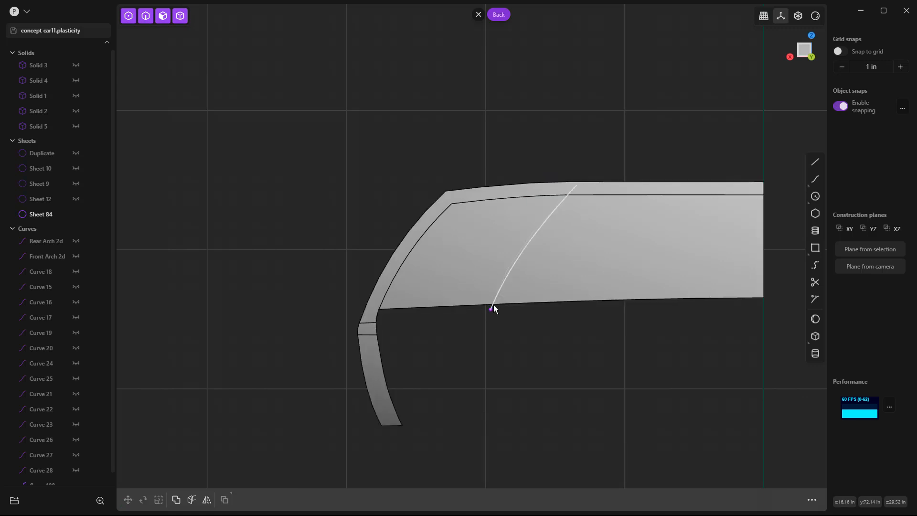
# Imprint the extended curve onto the rear surface using the Vector method, direction 0, 1, 0 and Bidirectional, and remove the source curve
pyautogui.scroll(5, 493, 309)
pyautogui.click(492, 309)
pyautogui.scroll(-4, 495, 315)
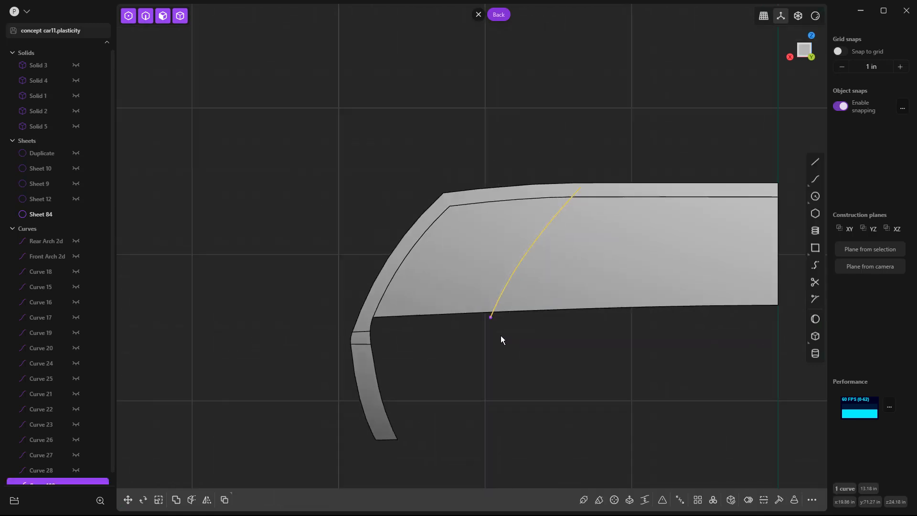
pyautogui.hotkey('shift', 'i')
pyautogui.click(559, 258)
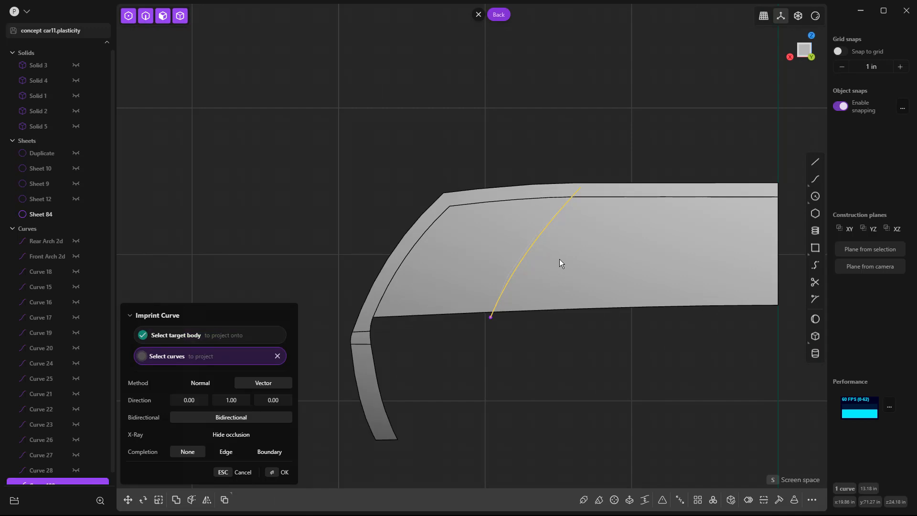
pyautogui.rightClick(570, 327)
pyautogui.click(547, 320)
pyautogui.scroll(5, 489, 313)
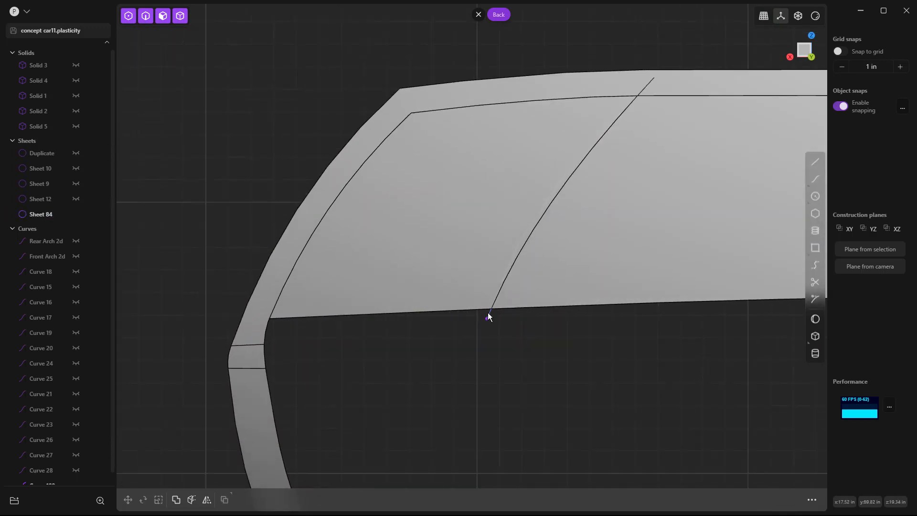
pyautogui.scroll(-4, 492, 318)
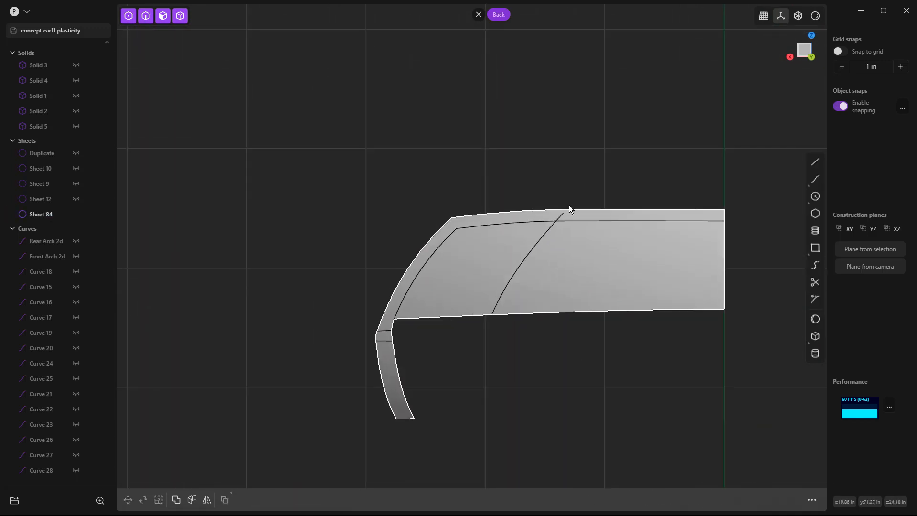
# Delete the short imprinted edge that overshoots the upper panel's top line into the border strip
pyautogui.scroll(5, 560, 227)
pyautogui.click(560, 218)
pyautogui.click(558, 213)
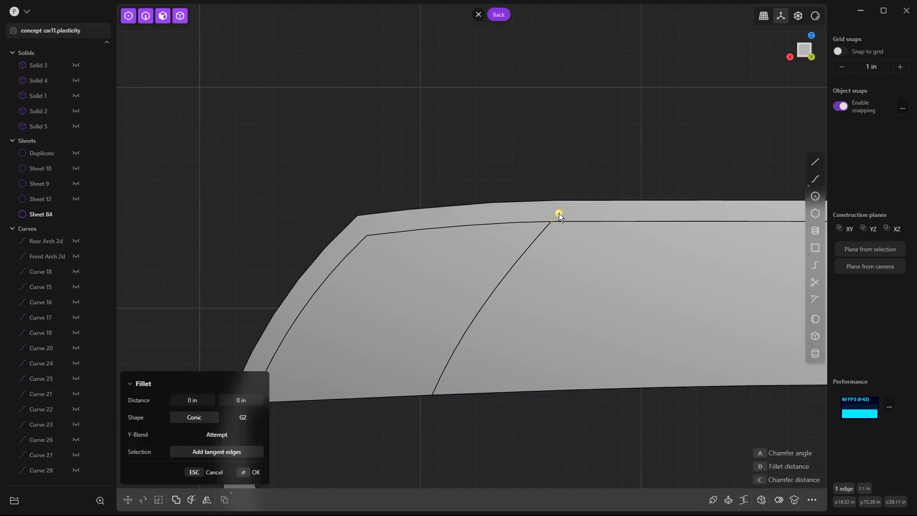
pyautogui.press('Delete')
pyautogui.scroll(5, 581, 223)
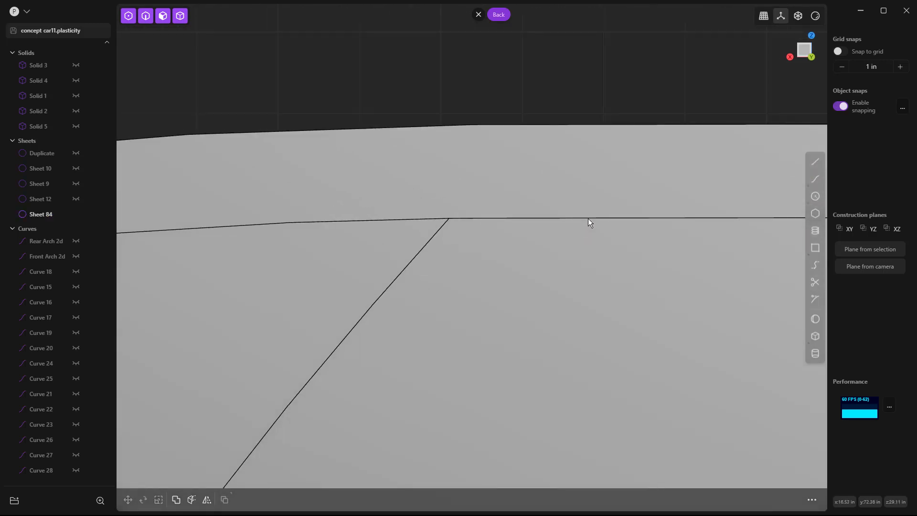
pyautogui.click(589, 219)
pyautogui.scroll(-5, 514, 213)
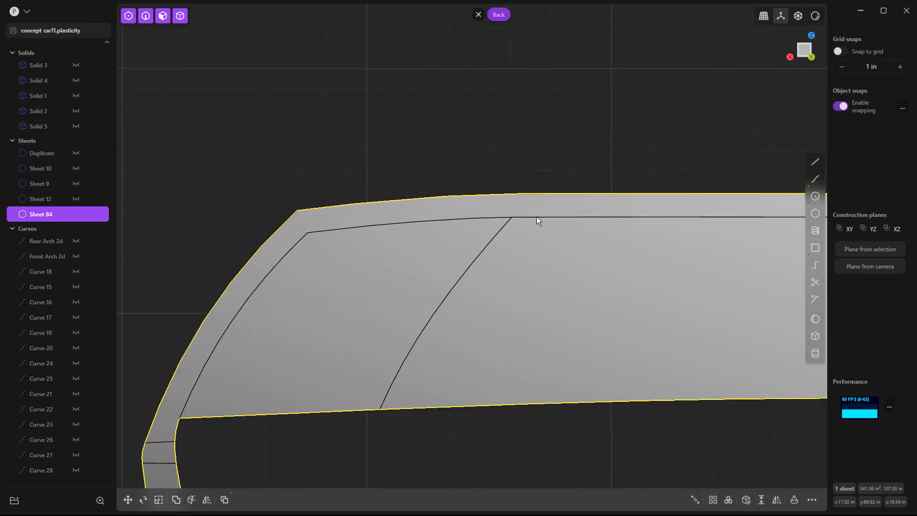
pyautogui.scroll(-5, 537, 220)
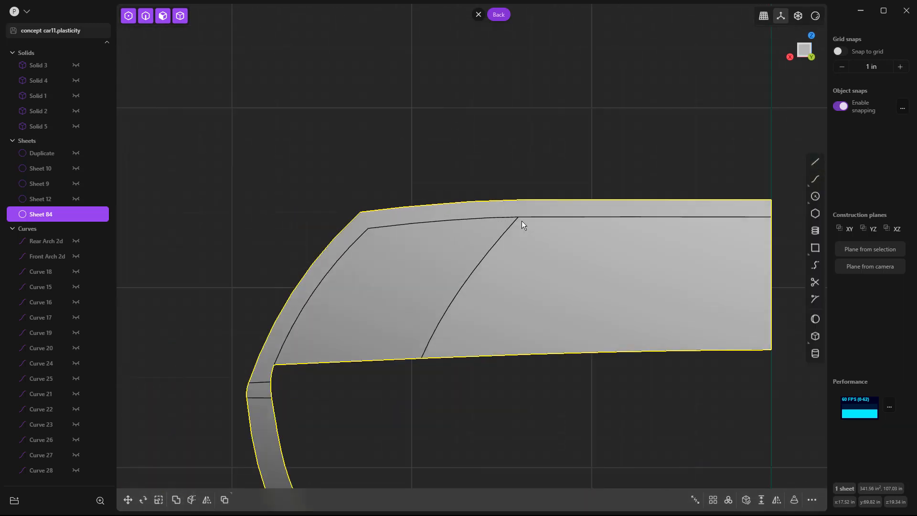
# Offset the boundary of the outboard upper panel face inward by about 0.7 in
pyautogui.click(456, 257)
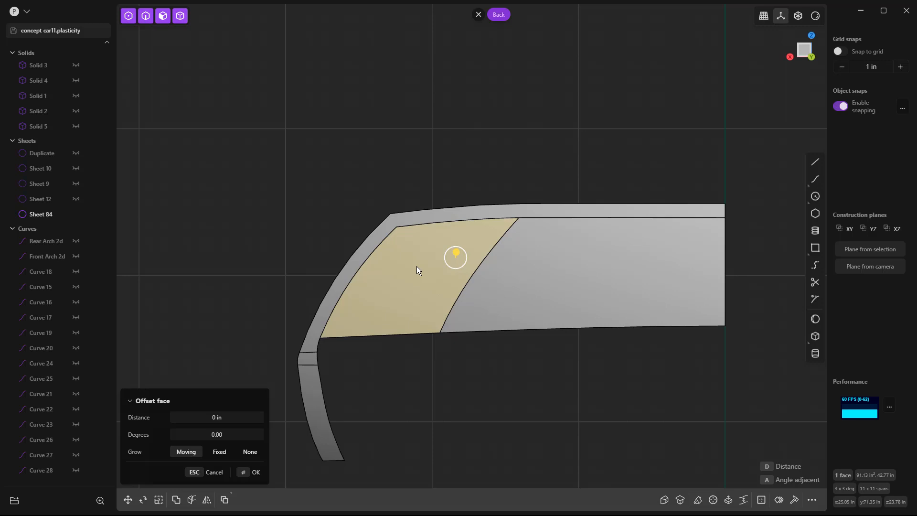
pyautogui.press('o')
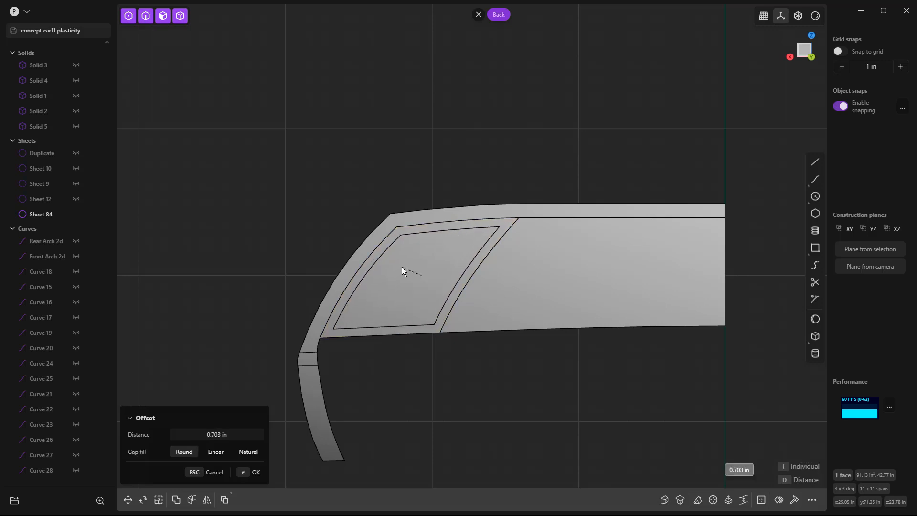
pyautogui.click(434, 369)
# Try to delete the inner face of the inset outboard panel, and undo the deletion
pyautogui.click(424, 286)
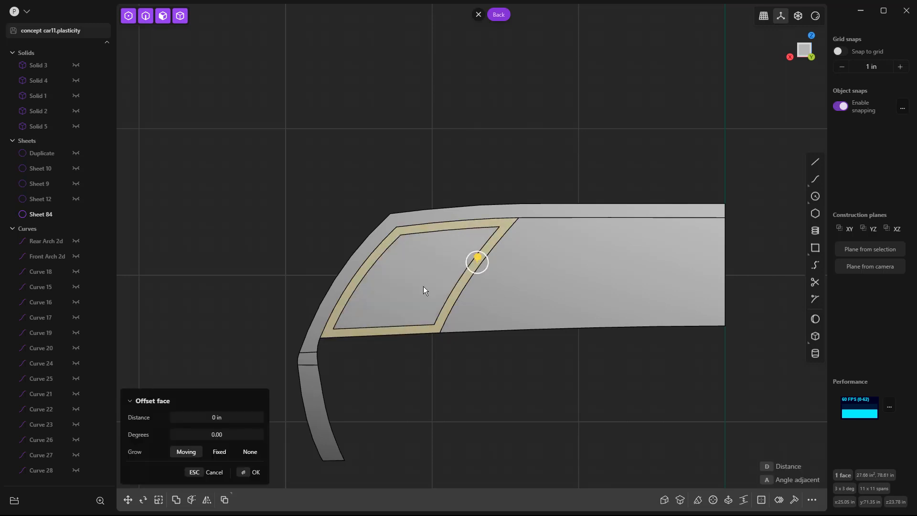
pyautogui.press('Delete')
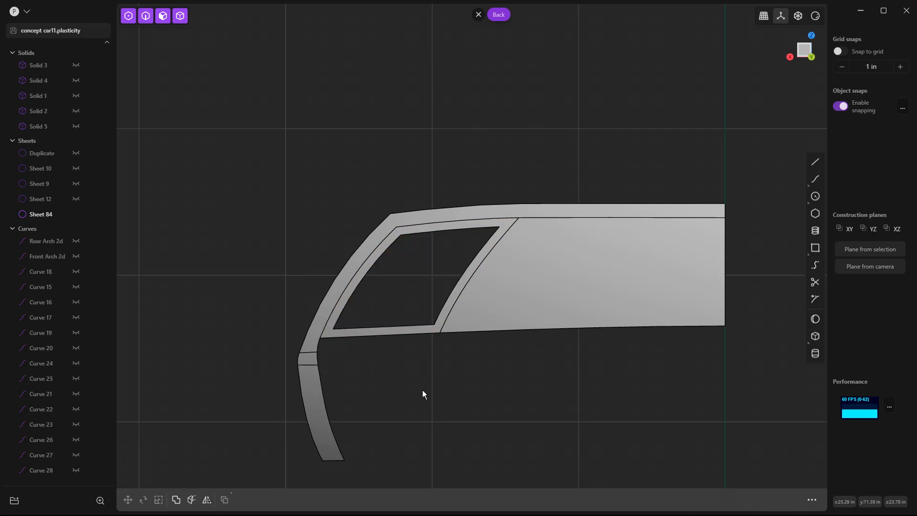
pyautogui.moveTo(412, 371)
pyautogui.mouseDown(button='middle')
pyautogui.moveTo(436, 365)
pyautogui.moveTo(425, 368)
pyautogui.mouseUp(button='middle')
pyautogui.hotkey('ctrl', 'z')
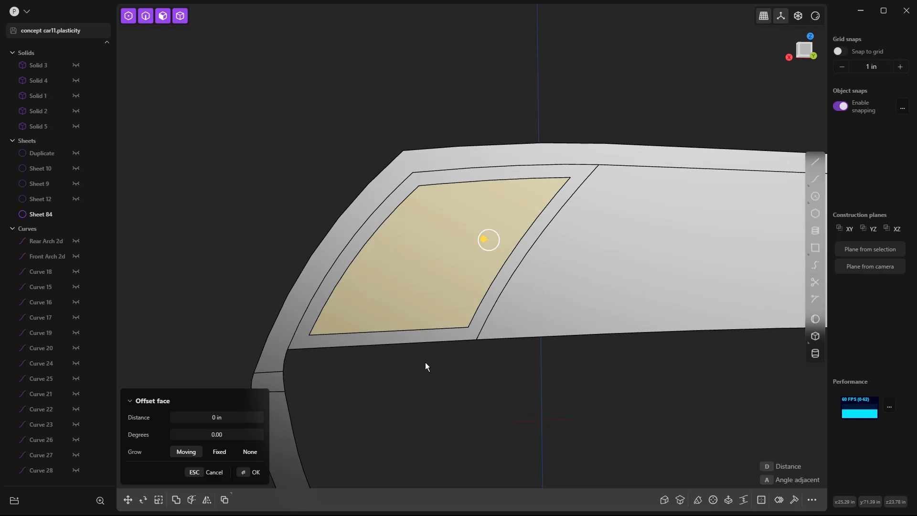
# Detach the inner inset face as its own sheet and move it about -1.8 in along Y
pyautogui.hotkey('ctrl', 'z')
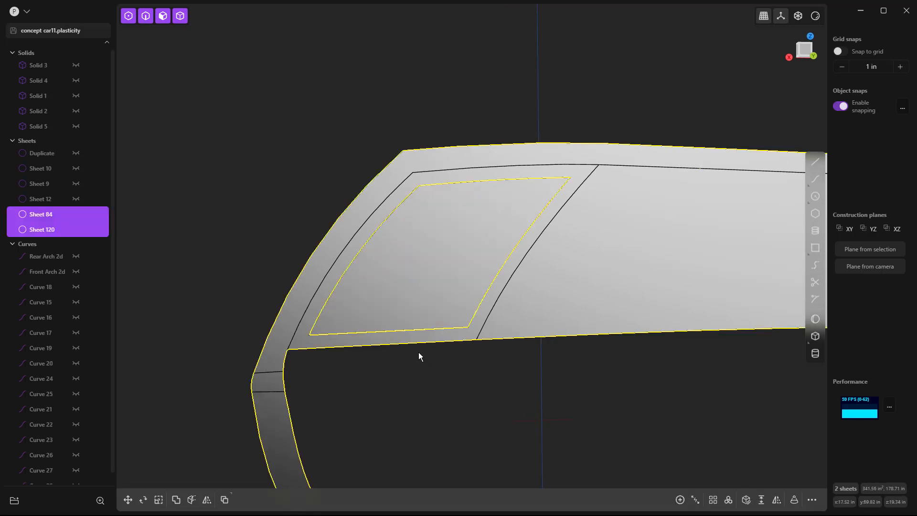
pyautogui.click(445, 387)
pyautogui.click(433, 280)
pyautogui.moveTo(430, 352); pyautogui.dragTo(628, 288, button='middle')
pyautogui.press('g')
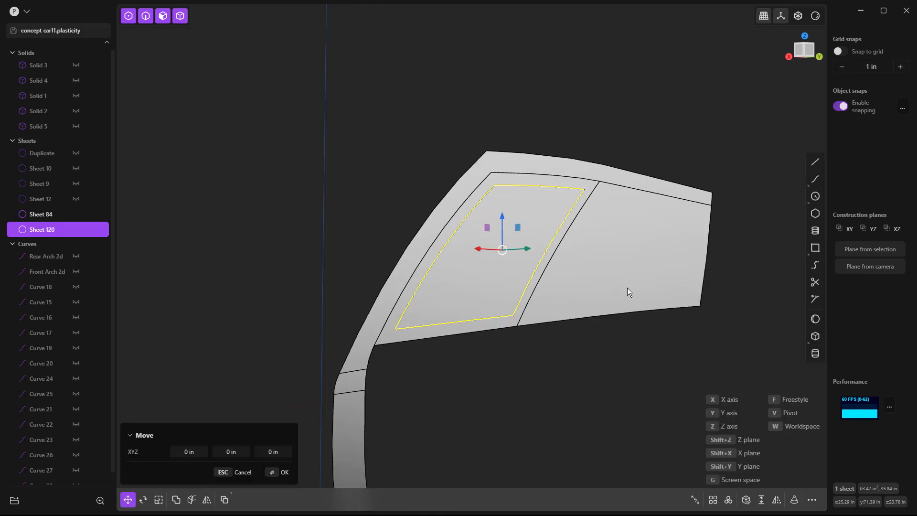
pyautogui.press('y')
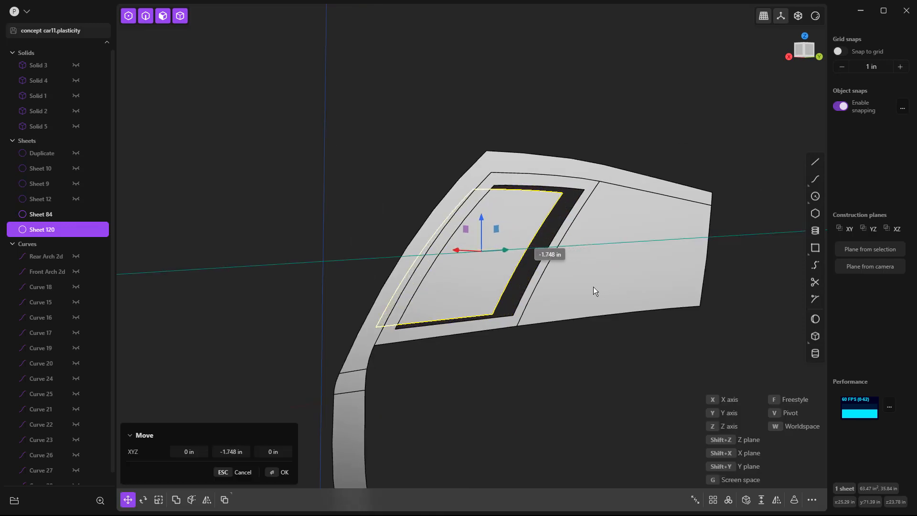
pyautogui.click(594, 287)
pyautogui.rightClick(597, 369)
pyautogui.click(596, 370)
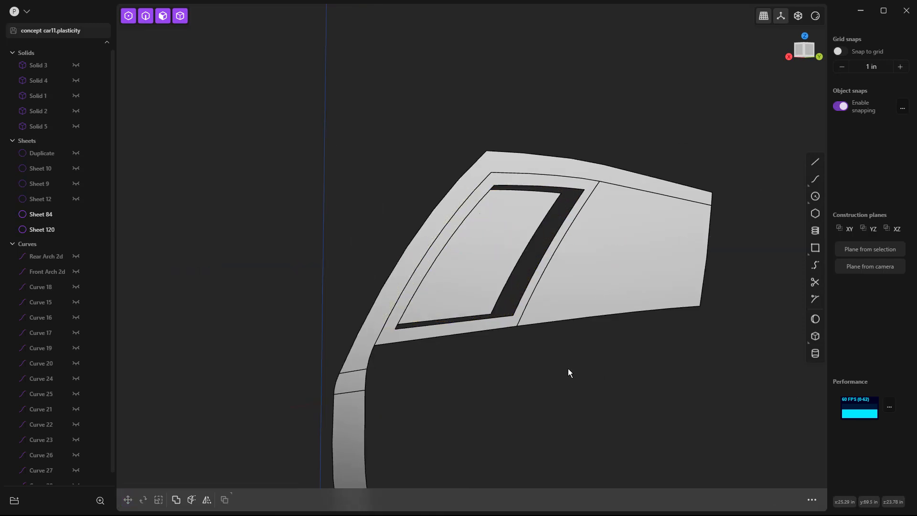
pyautogui.moveTo(564, 371); pyautogui.dragTo(525, 344, button='middle')
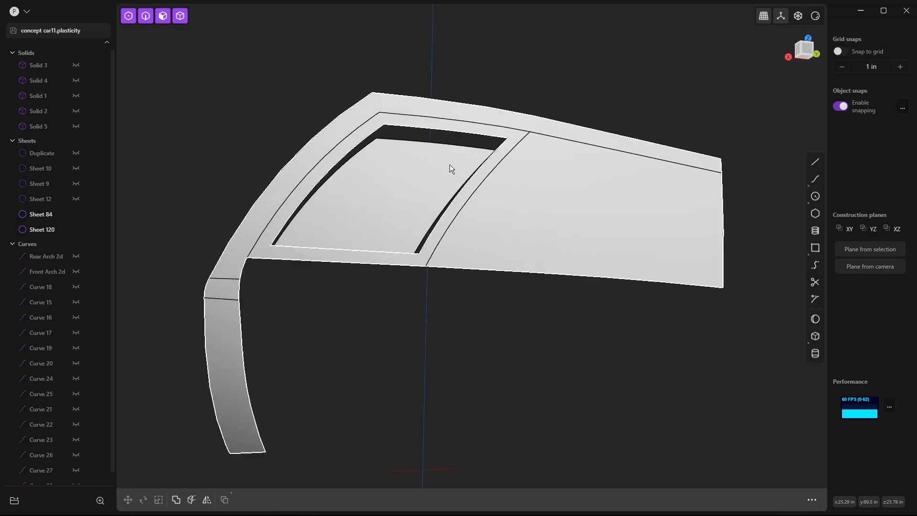
pyautogui.click(391, 183)
pyautogui.moveTo(413, 176); pyautogui.dragTo(441, 168, button='middle')
pyautogui.click(405, 199)
pyautogui.press('o')
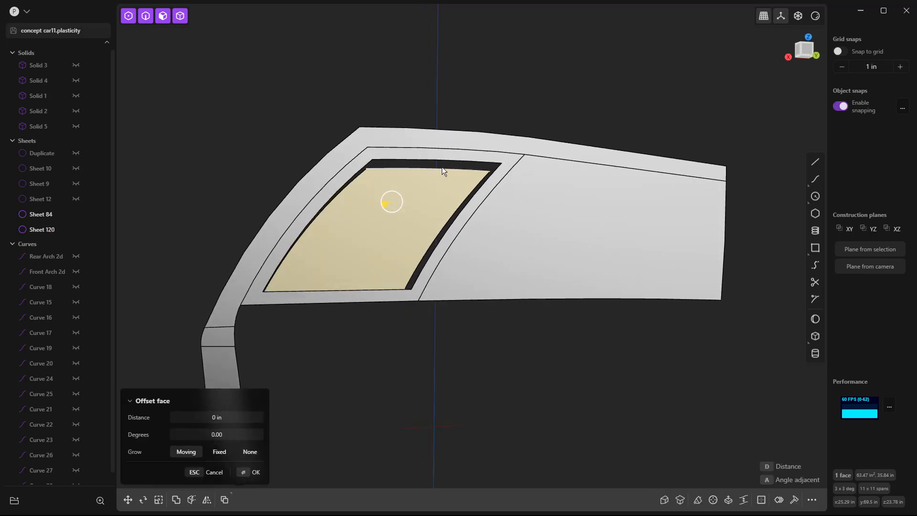
pyautogui.click(457, 99)
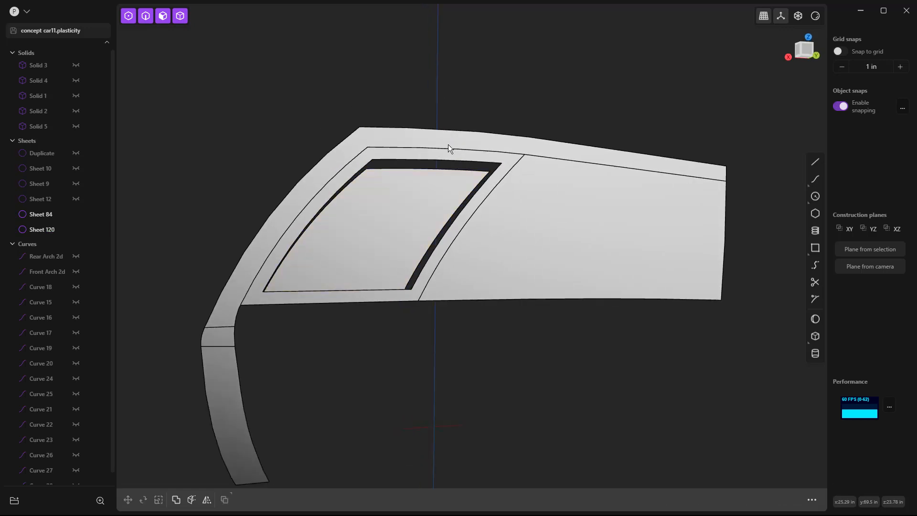
# Cut the recessed sheet lengthwise near its middle along its surface direction and delete the inboard part
pyautogui.hotkey('ctrl', 'r')
pyautogui.press('Tab')
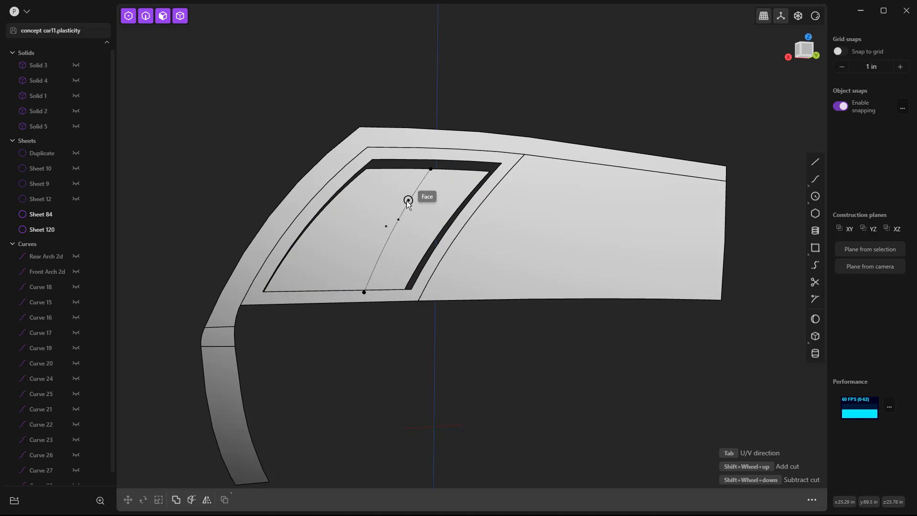
pyautogui.click(400, 201)
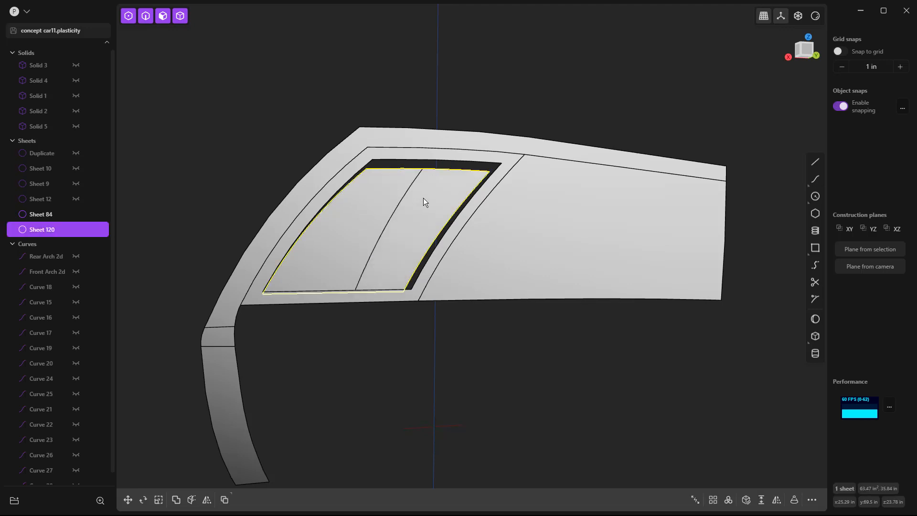
pyautogui.click(423, 197)
pyautogui.press('Delete')
pyautogui.moveTo(431, 196); pyautogui.dragTo(437, 193, button='middle')
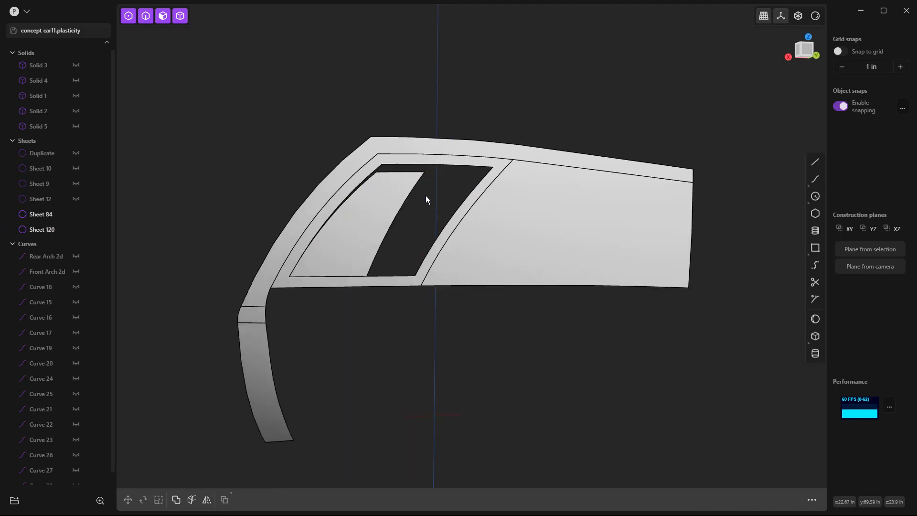
# Cut the remaining recessed sheet crosswise near its lower end and delete the lower strip
pyautogui.scroll(2, 383, 206)
pyautogui.hotkey('ctrl', 'r')
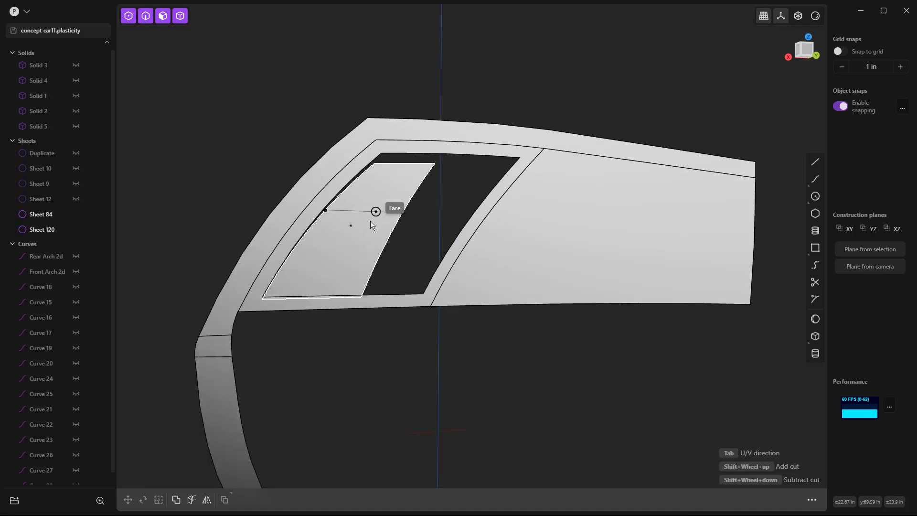
pyautogui.click(342, 270)
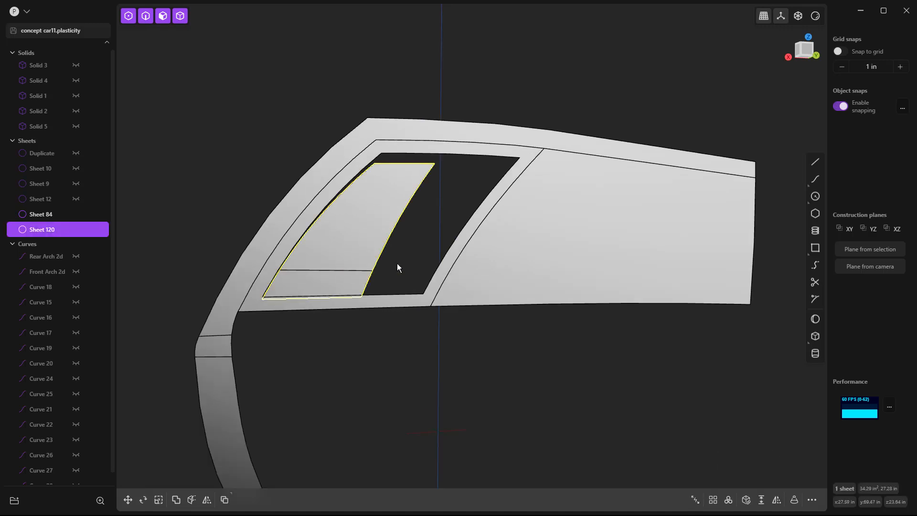
pyautogui.click(353, 281)
pyautogui.press('Delete')
pyautogui.moveTo(352, 275); pyautogui.dragTo(435, 208, button='middle')
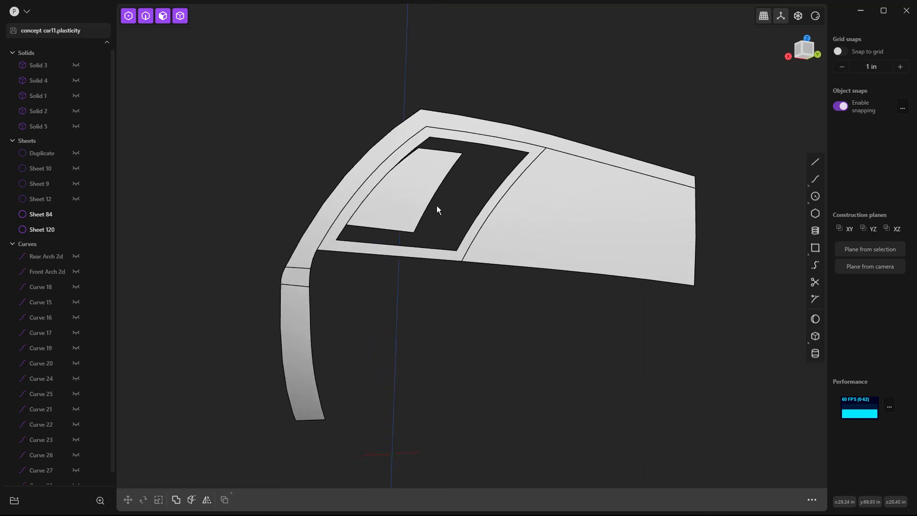
# Loft between the inboard edges of the recessed sheet and the frame opening, with G0 continuity at both edges
pyautogui.click(449, 178)
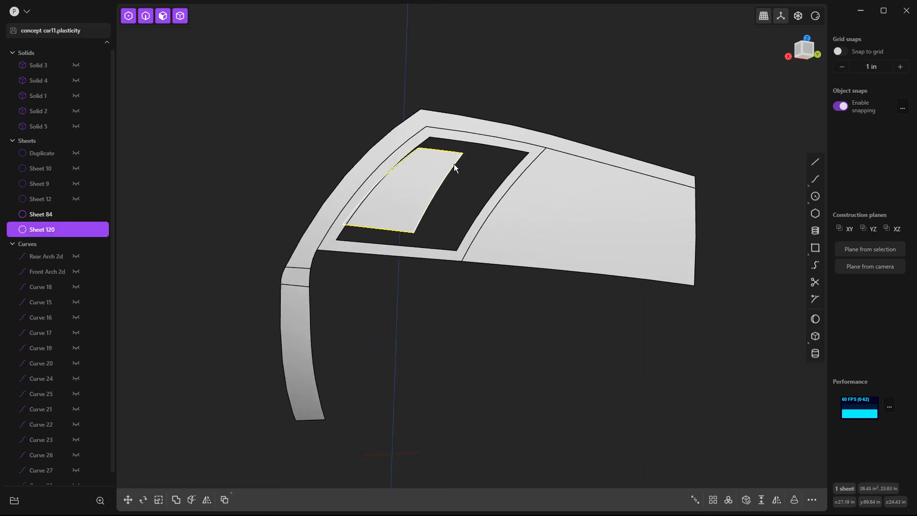
pyautogui.press('2')
pyautogui.click(455, 164)
pyautogui.keyDown('shift'); pyautogui.click(518, 159); pyautogui.keyUp('shift')
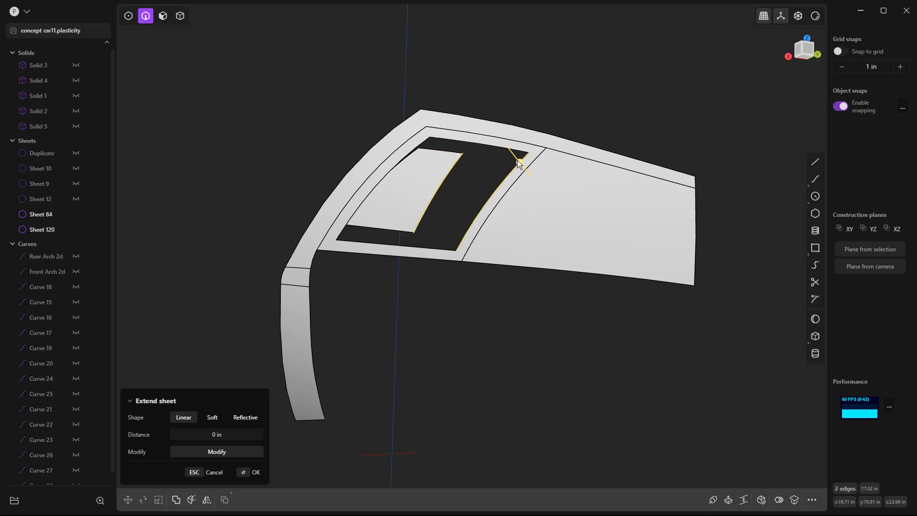
pyautogui.press('l')
pyautogui.click(492, 196)
pyautogui.click(492, 196)
pyautogui.click(438, 191)
pyautogui.click(437, 190)
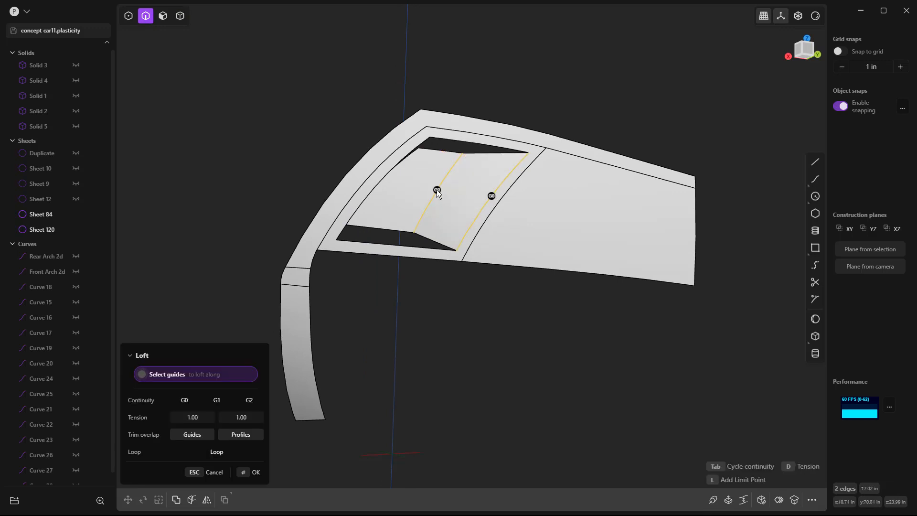
pyautogui.scroll(-3, 438, 190)
pyautogui.press('Return')
pyautogui.moveTo(523, 104); pyautogui.dragTo(507, 98, button='middle')
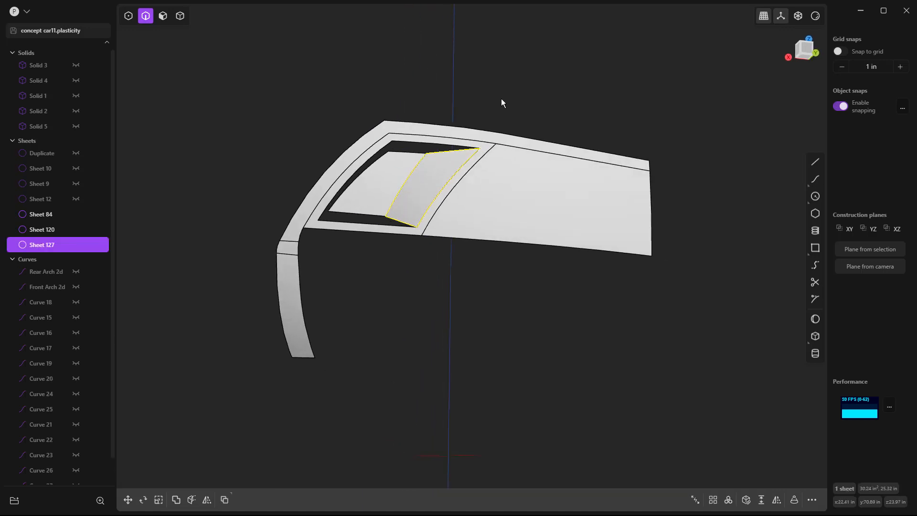
# Loft between the outboard edges of the recessed sheet and the frame opening, with G0 continuity at both edges
pyautogui.scroll(4, 374, 164)
pyautogui.click(374, 160)
pyautogui.keyDown('shift'); pyautogui.click(383, 145); pyautogui.keyUp('shift')
pyautogui.press('l')
pyautogui.click(342, 183)
pyautogui.click(343, 181)
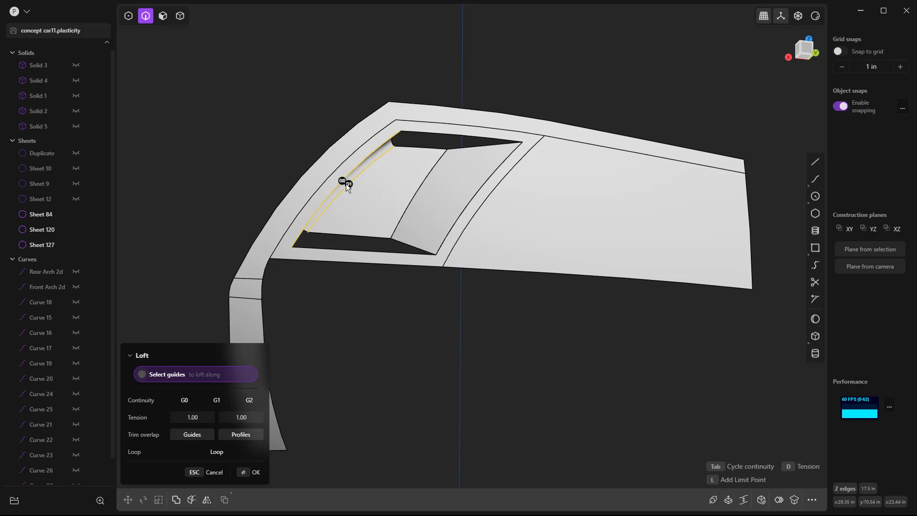
pyautogui.press('Return')
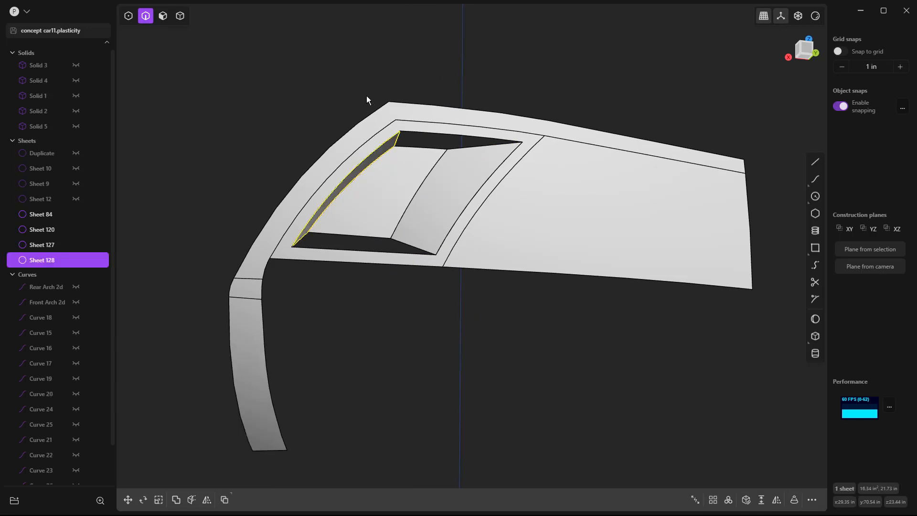
# Loft between the upper edges of the recessed sheet and the opening with G0 continuity, using the side walls' upper edges as guides
pyautogui.moveTo(409, 137); pyautogui.dragTo(414, 137, button='middle')
pyautogui.click(414, 129)
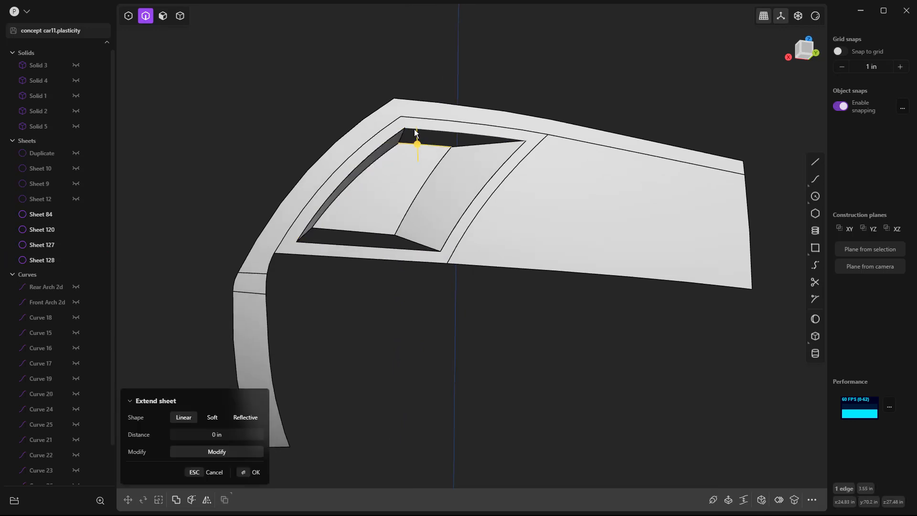
pyautogui.keyDown('shift'); pyautogui.click(412, 142); pyautogui.keyUp('shift')
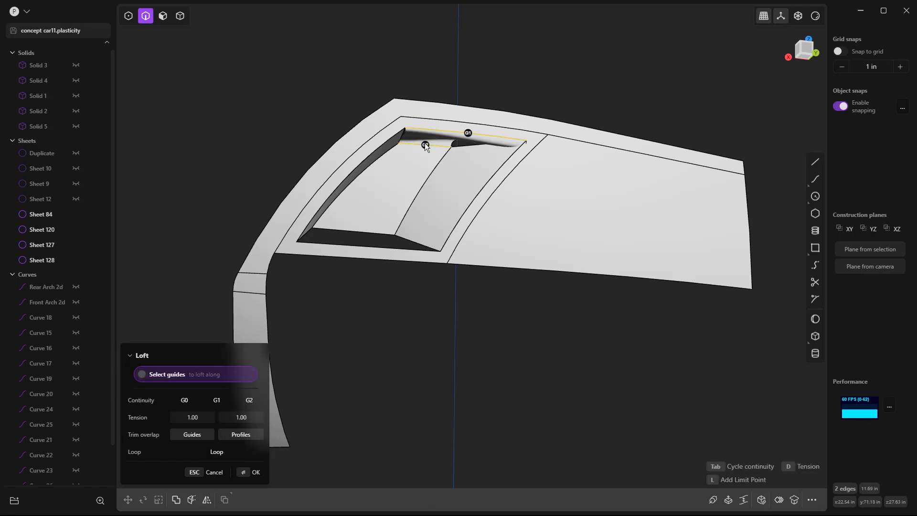
pyautogui.click(425, 145)
pyautogui.click(468, 134)
pyautogui.click(470, 145)
pyautogui.click(489, 145)
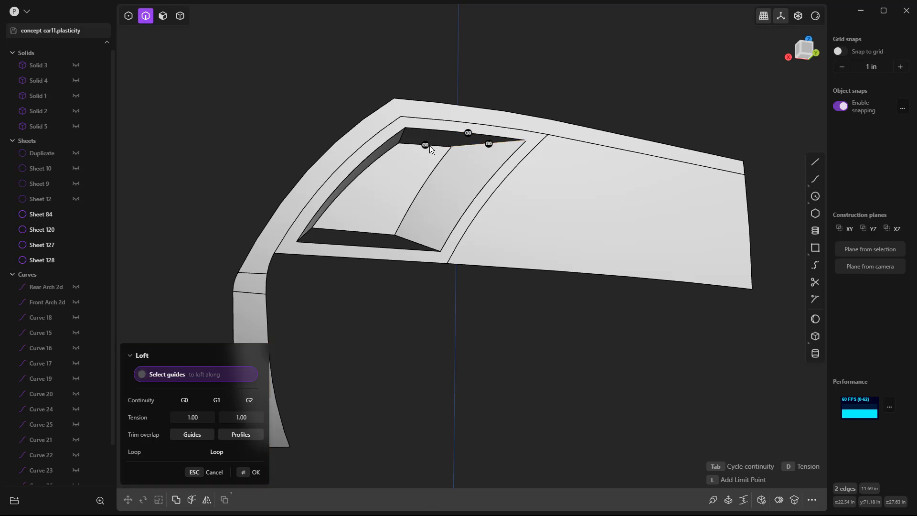
pyautogui.click(403, 137)
pyautogui.click(402, 136)
pyautogui.click(489, 144)
pyautogui.moveTo(472, 213); pyautogui.dragTo(458, 242, button='middle')
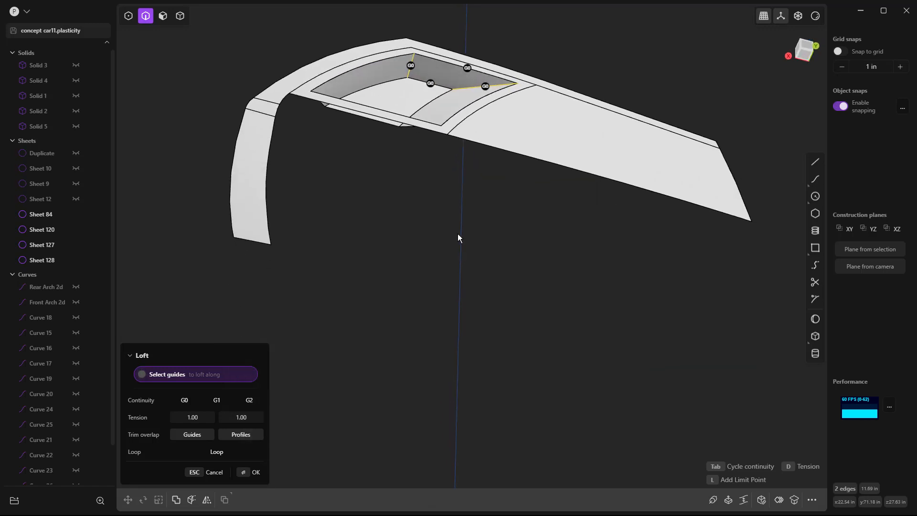
pyautogui.press('Return')
# Loft between the lower edges of the recessed sheet and the frame opening with G0 continuity at both edges
pyautogui.moveTo(394, 161); pyautogui.dragTo(290, 277, button='middle')
pyautogui.click(324, 282)
pyautogui.click(293, 270)
pyautogui.keyDown('shift'); pyautogui.click(272, 294); pyautogui.keyUp('shift')
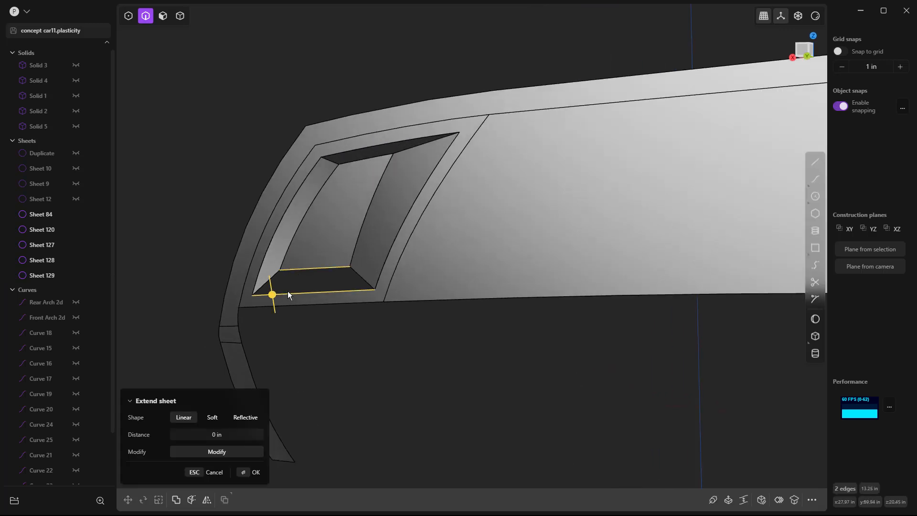
pyautogui.press('l')
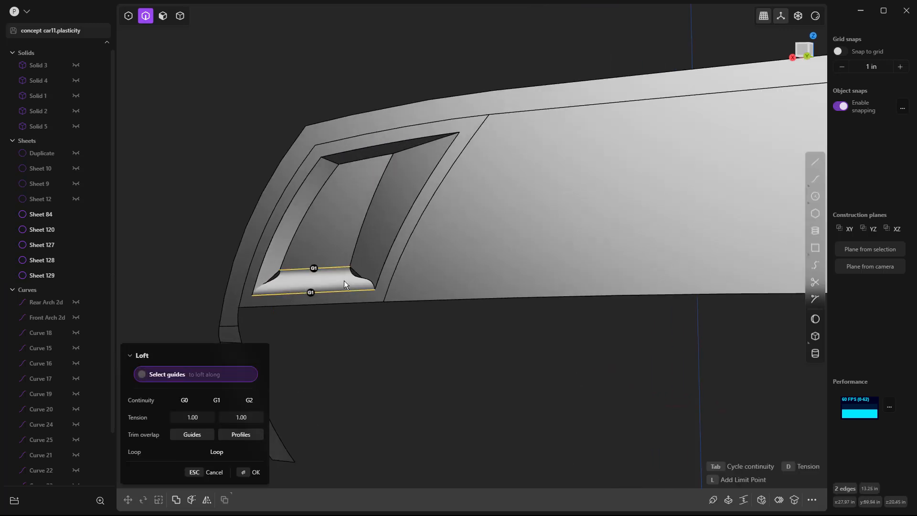
pyautogui.press('Tab')
pyautogui.press('Tab')
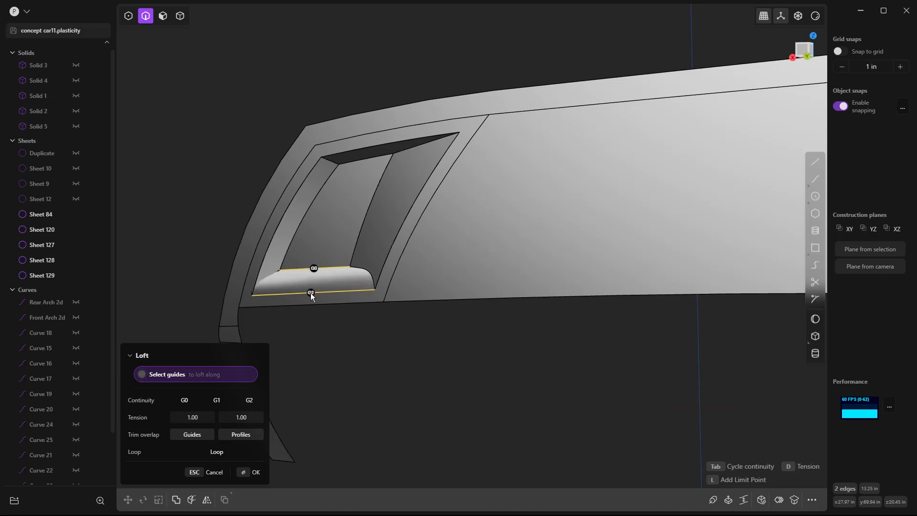
# Use the side walls' lower edges as guides for the lower pocket wall, set their continuity to G0 and complete the loft
pyautogui.click(358, 273)
pyautogui.click(269, 280)
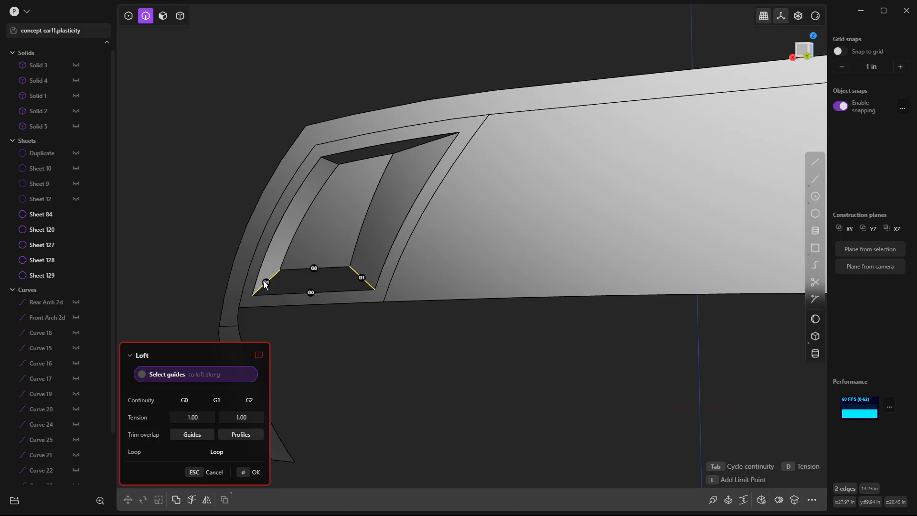
pyautogui.click(362, 278)
pyautogui.click(266, 283)
pyautogui.click(266, 283)
pyautogui.moveTo(293, 282); pyautogui.dragTo(261, 303, button='middle')
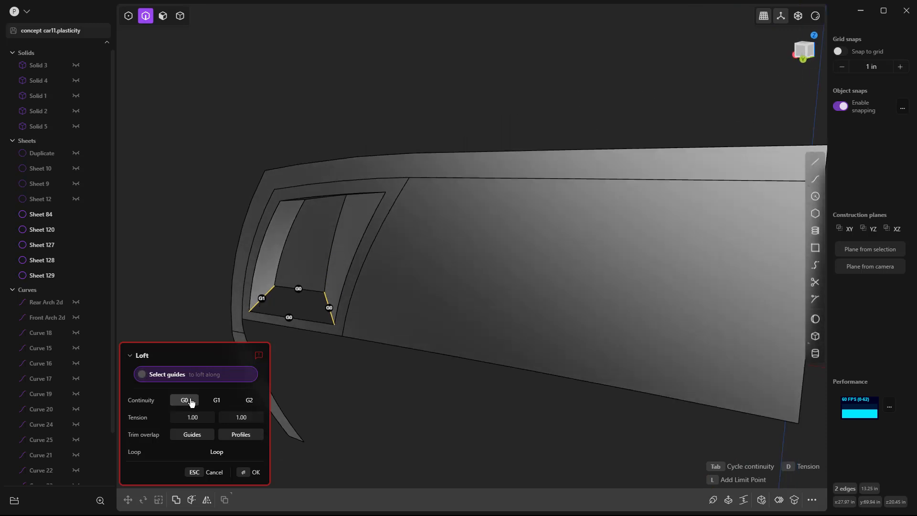
pyautogui.press('Return')
pyautogui.scroll(-3, 207, 183)
pyautogui.moveTo(266, 256); pyautogui.dragTo(325, 268, button='middle')
pyautogui.click(327, 269)
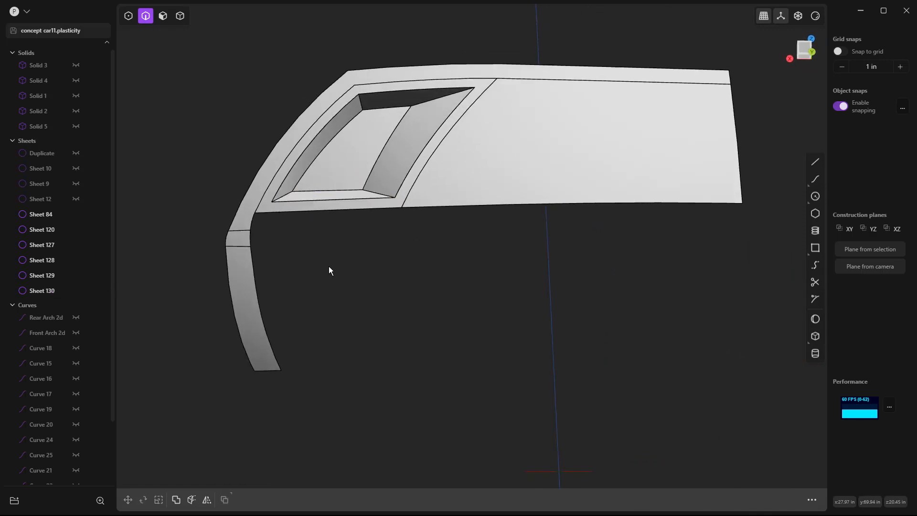
# Join the recessed sheet, its four pocket walls and the surrounding rear frame into one sheet
pyautogui.press('5')
pyautogui.click(383, 138)
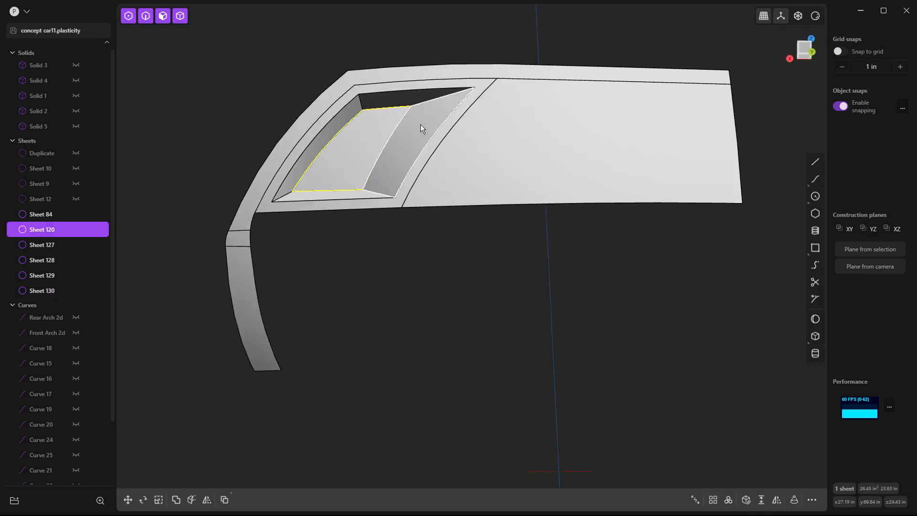
pyautogui.keyDown('shift'); pyautogui.click(415, 127); pyautogui.keyUp('shift')
pyautogui.keyDown('shift'); pyautogui.click(359, 116); pyautogui.keyUp('shift')
pyautogui.keyDown('shift'); pyautogui.click(348, 117); pyautogui.keyUp('shift')
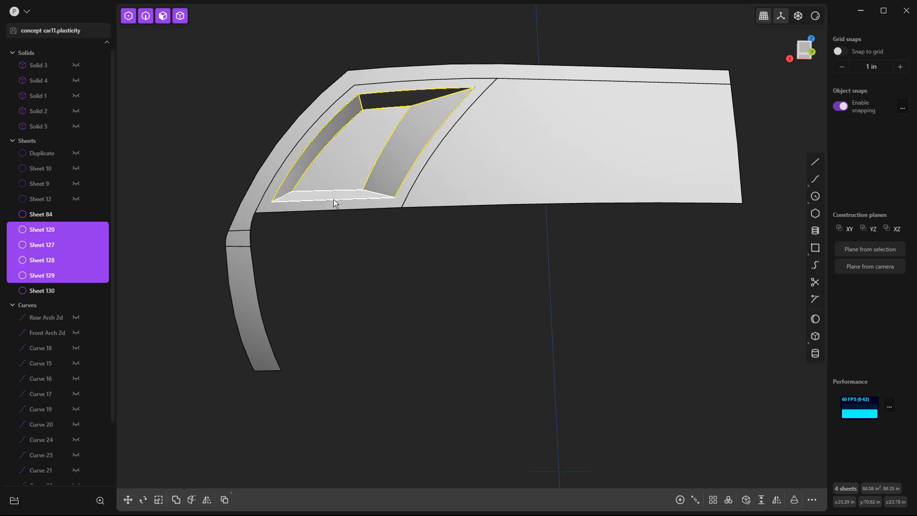
pyautogui.keyDown('shift'); pyautogui.click(334, 198); pyautogui.keyUp('shift')
pyautogui.keyDown('shift'); pyautogui.click(334, 208); pyautogui.keyUp('shift')
pyautogui.press('j')
pyautogui.click(337, 230)
# Cut the large inboard panel face from its upper to its lower edge, a short distance inboard of the light pocket
pyautogui.scroll(-8, 337, 230)
pyautogui.moveTo(351, 257); pyautogui.dragTo(423, 192, button='middle')
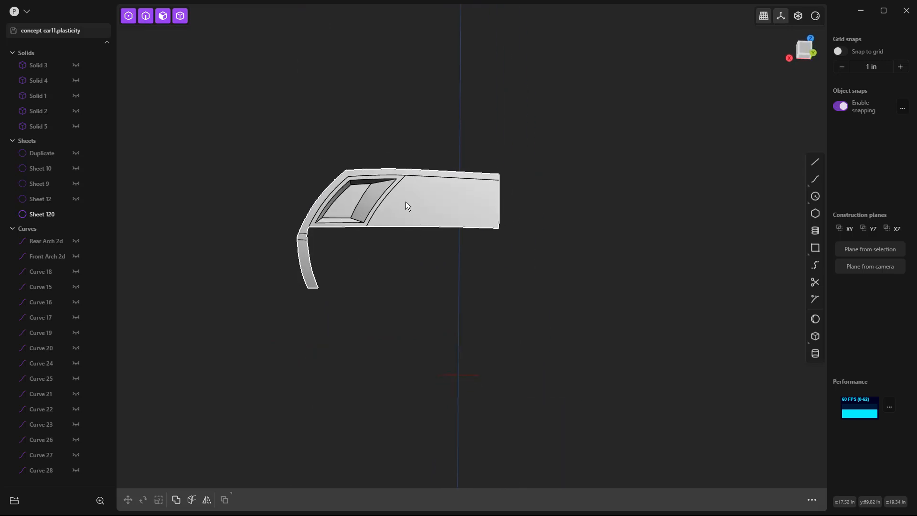
pyautogui.scroll(3, 408, 201)
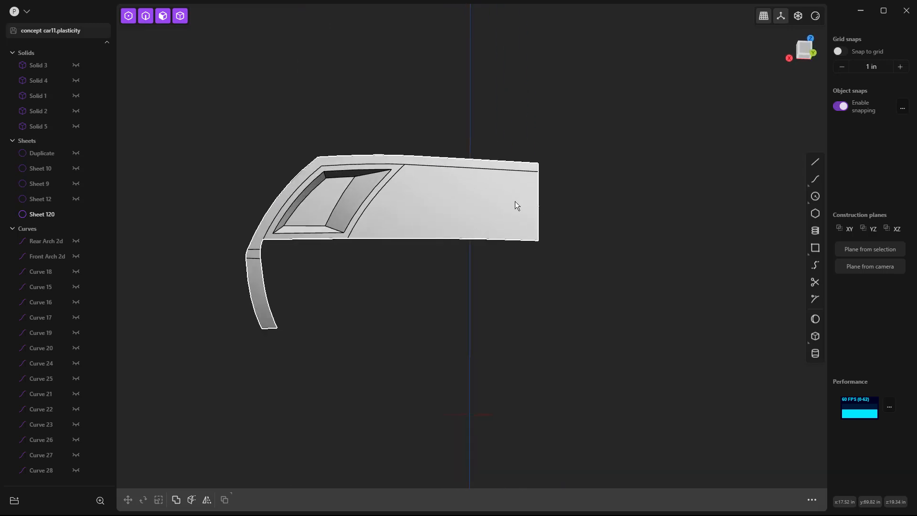
pyautogui.press('c')
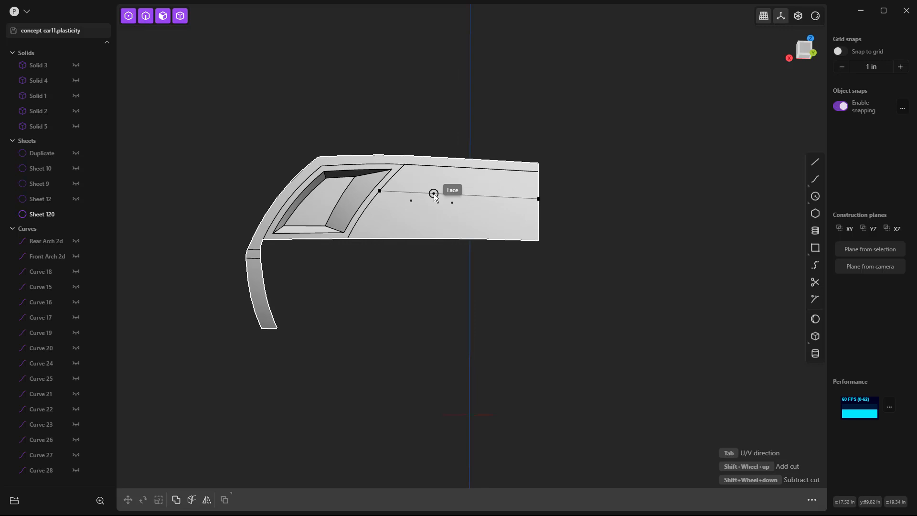
pyautogui.press('Tab')
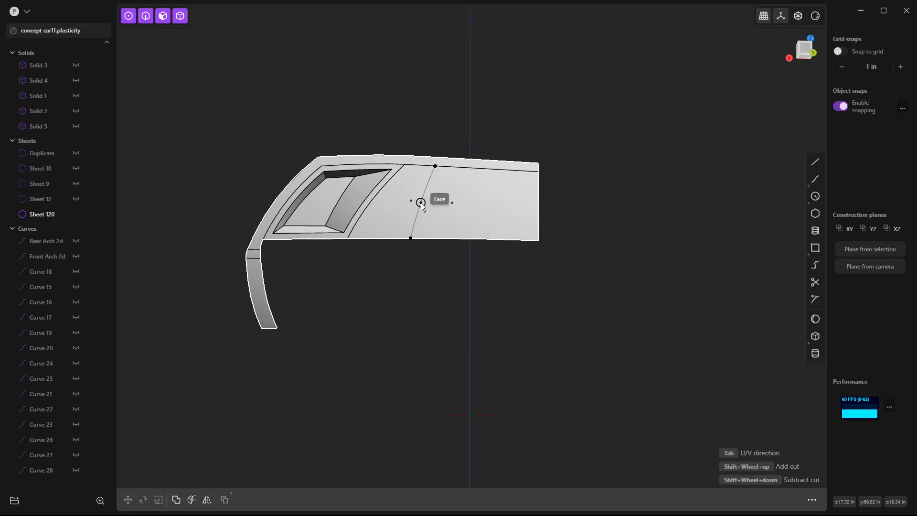
pyautogui.click(421, 204)
# Separate the inboard portion of the cut panel from the rear surface as its own sheet
pyautogui.moveTo(414, 276); pyautogui.dragTo(460, 277, button='middle')
pyautogui.scroll(6, 494, 239)
pyautogui.moveTo(479, 230)
pyautogui.mouseDown(button='middle')
pyautogui.moveTo(502, 233)
pyautogui.moveTo(481, 240)
pyautogui.mouseUp(button='middle')
pyautogui.click(544, 246)
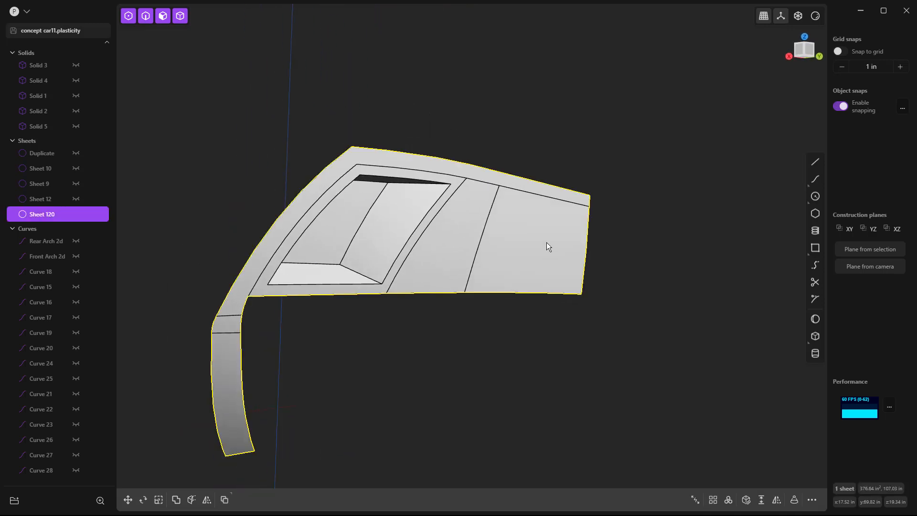
pyautogui.click(548, 245)
pyautogui.press('Return')
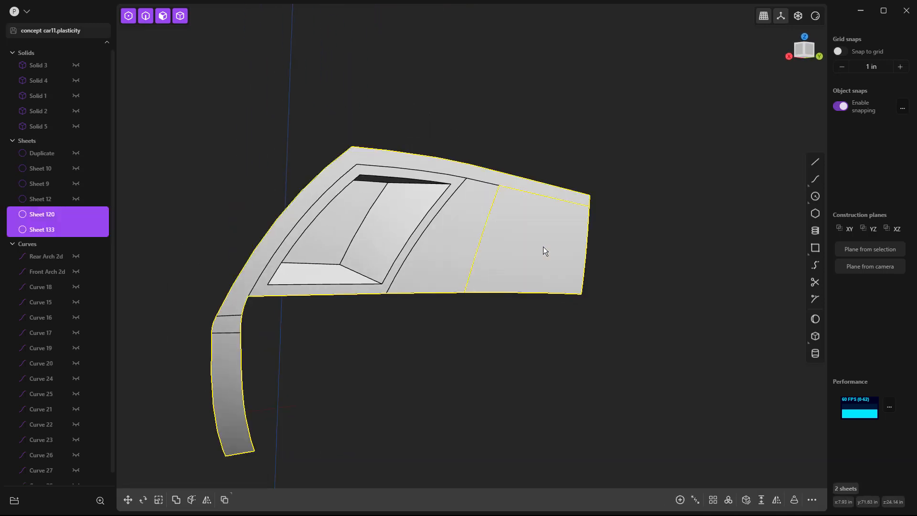
pyautogui.click(531, 311)
# Recess the separated inboard panel by moving it about 0.4 in along the Y axis toward the inside of the body
pyautogui.moveTo(531, 310); pyautogui.dragTo(407, 319, button='middle')
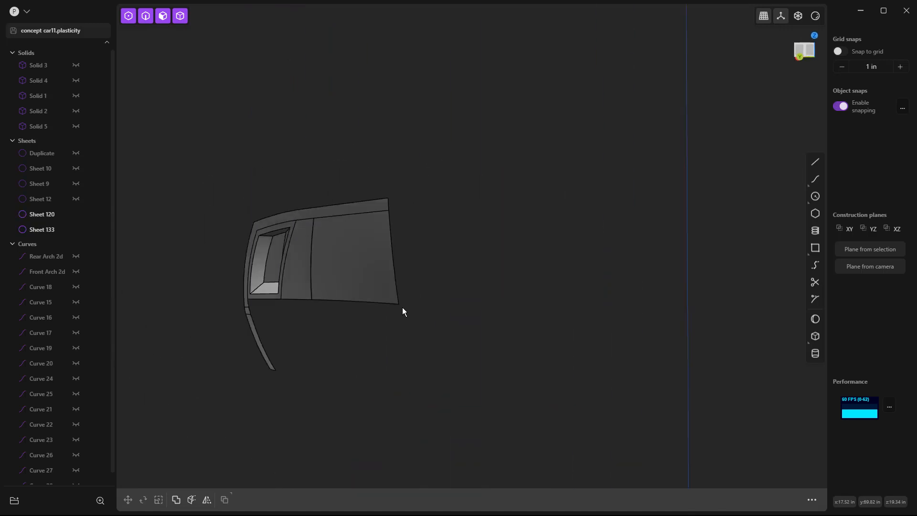
pyautogui.click(380, 277)
pyautogui.press('g')
pyautogui.press('y')
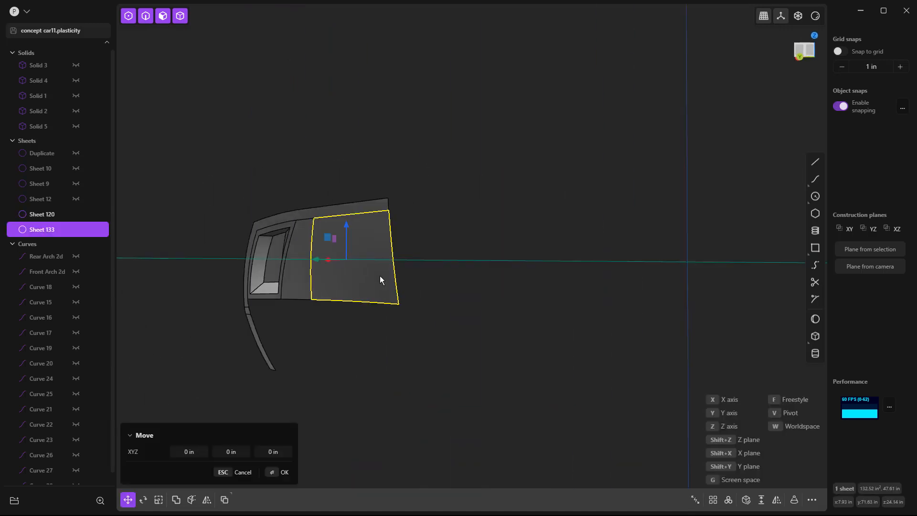
pyautogui.click(382, 328)
pyautogui.click(343, 323)
pyautogui.moveTo(342, 323); pyautogui.dragTo(374, 139, button='middle')
# Loft a straight wall across the gap between the recessed panel's upper edge and the border strip, adjusting continuity at both edges
pyautogui.scroll(3, 375, 139)
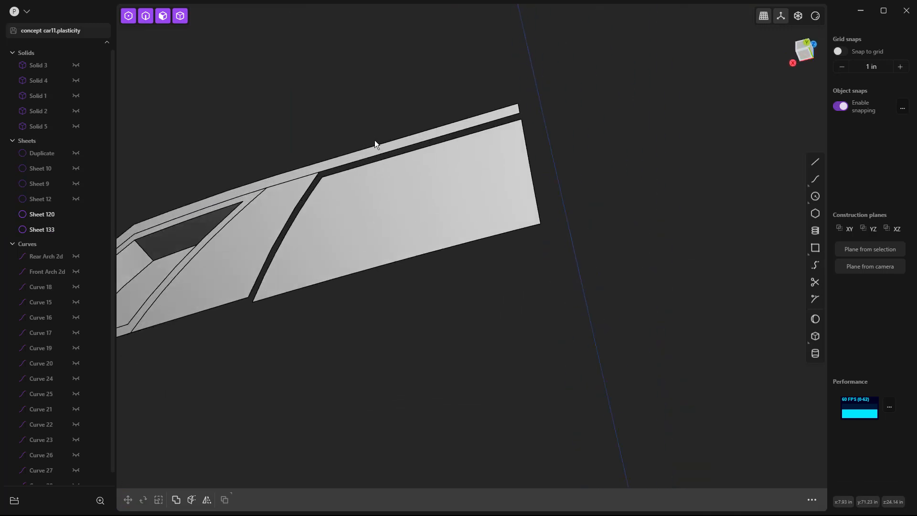
pyautogui.scroll(2, 398, 131)
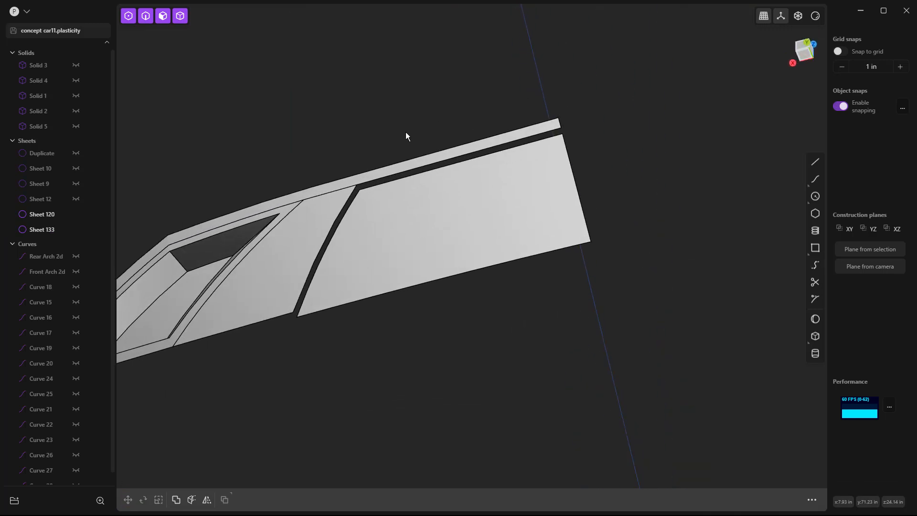
pyautogui.press('2')
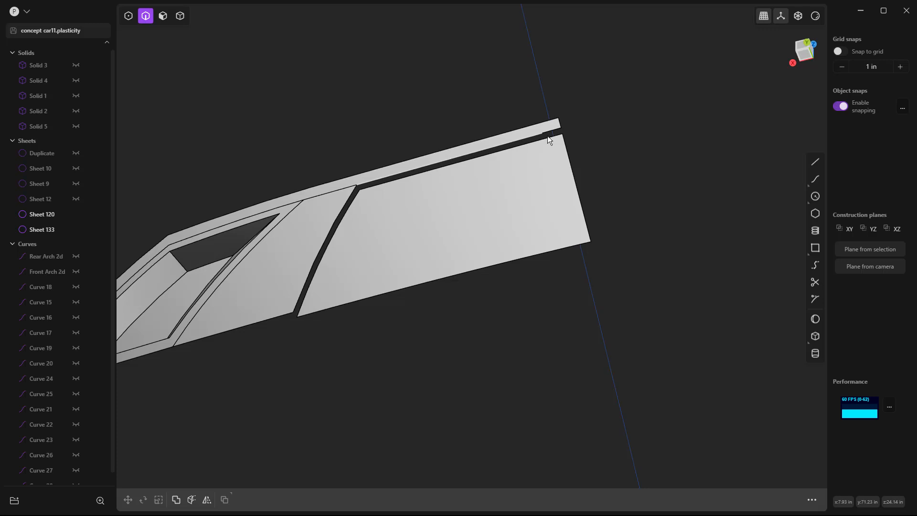
pyautogui.click(554, 128)
pyautogui.hotkey('shift', 'e')
pyautogui.click(533, 136)
pyautogui.keyDown('shift'); pyautogui.click(546, 138); pyautogui.keyUp('shift')
pyautogui.keyDown('shift'); pyautogui.click(535, 142); pyautogui.keyUp('shift')
pyautogui.press('l')
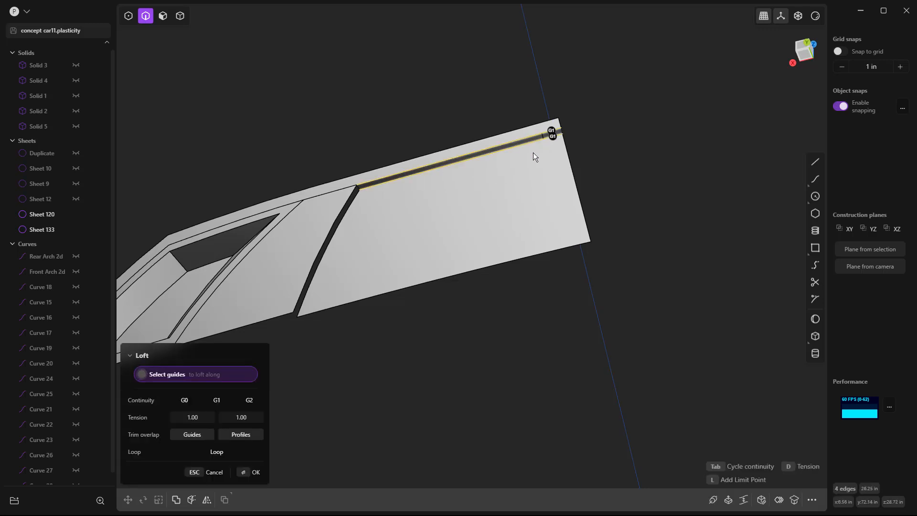
pyautogui.click(553, 136)
pyautogui.click(552, 131)
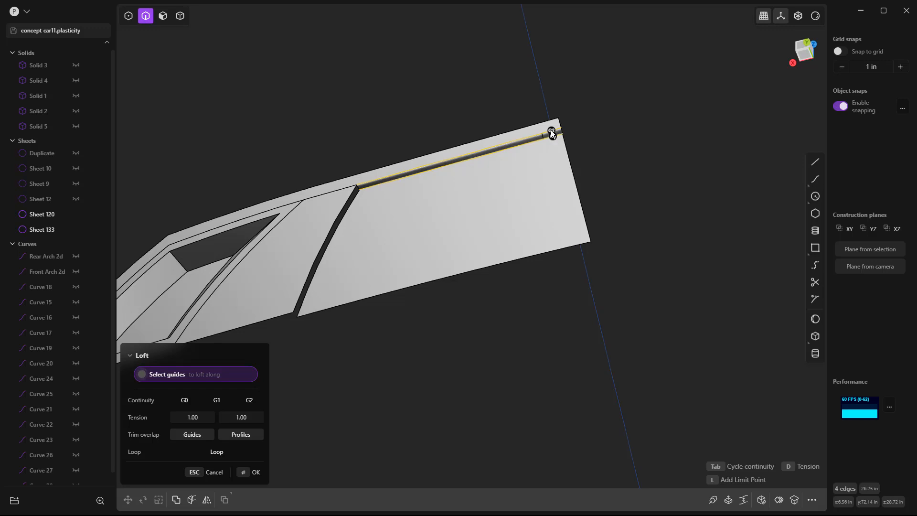
pyautogui.press('Return')
pyautogui.moveTo(432, 247); pyautogui.dragTo(415, 316, button='middle')
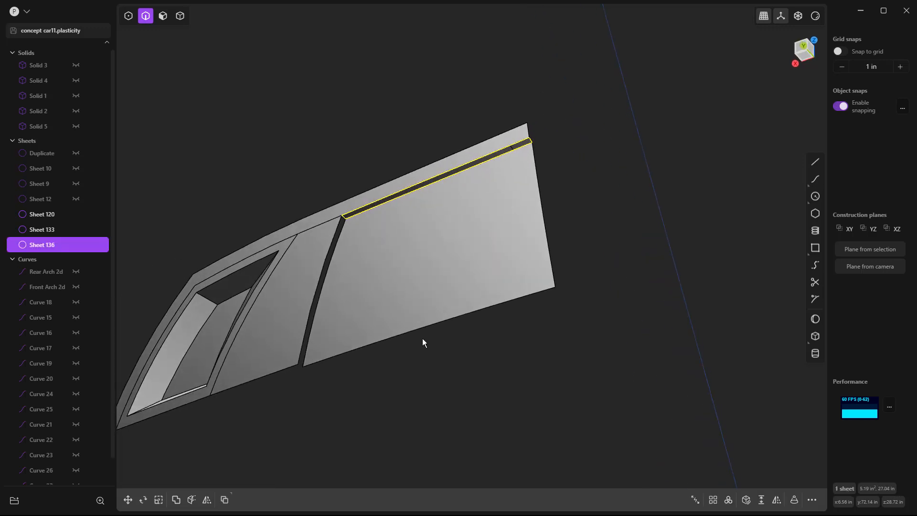
pyautogui.press('Escape')
# Loft a straight wall between the recessed panel's outboard edge and the neighbouring surface edge, adjusting the continuity
pyautogui.scroll(-1, 330, 241)
pyautogui.scroll(3, 332, 234)
pyautogui.click(338, 223)
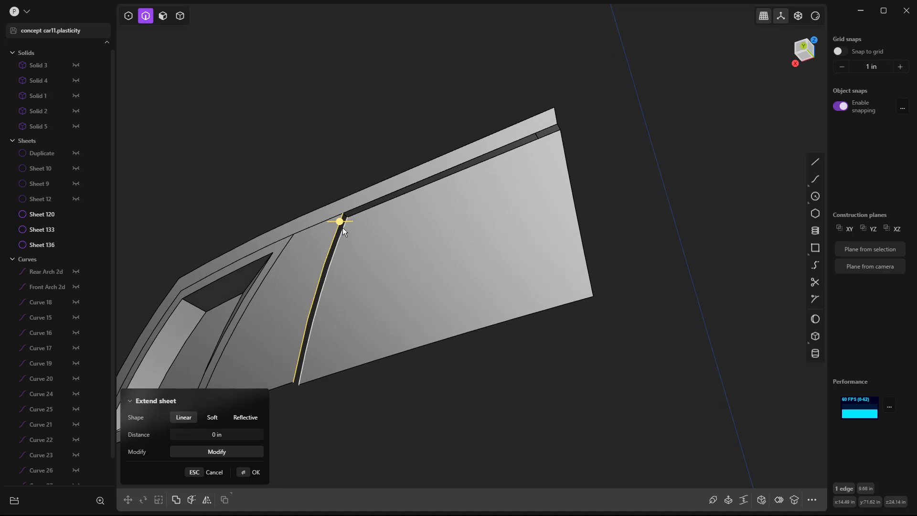
pyautogui.click(342, 236)
pyautogui.press('l')
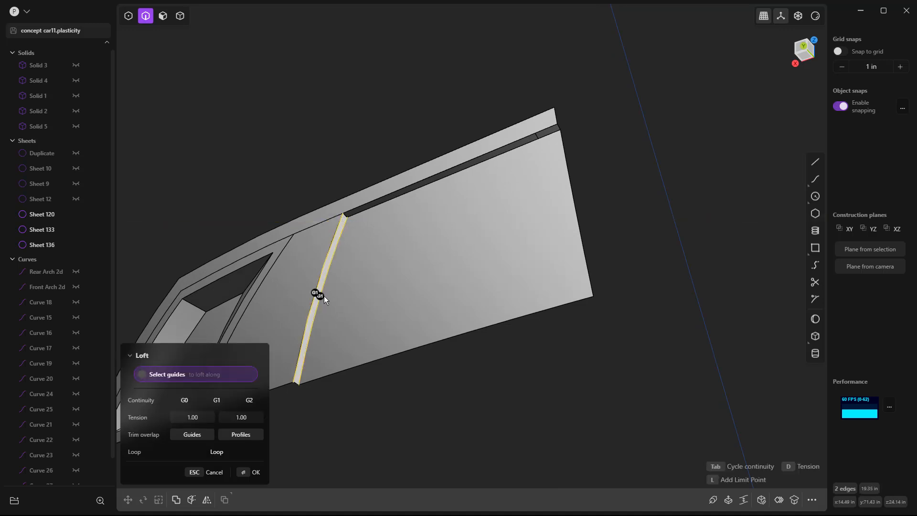
pyautogui.click(314, 292)
pyautogui.click(315, 292)
pyautogui.press('Return')
# Join the recessed panel's outboard wall to the surrounding frame sheet
pyautogui.click(349, 141)
pyautogui.click(321, 245)
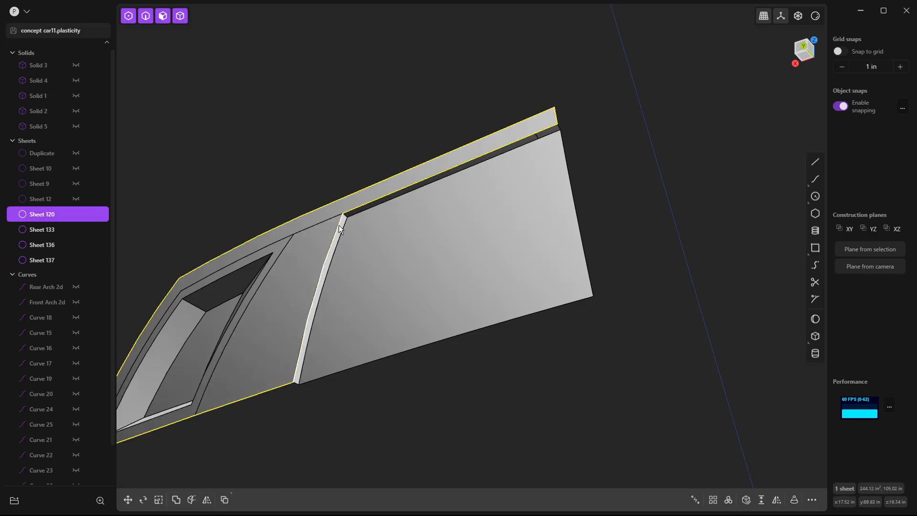
pyautogui.click(345, 227)
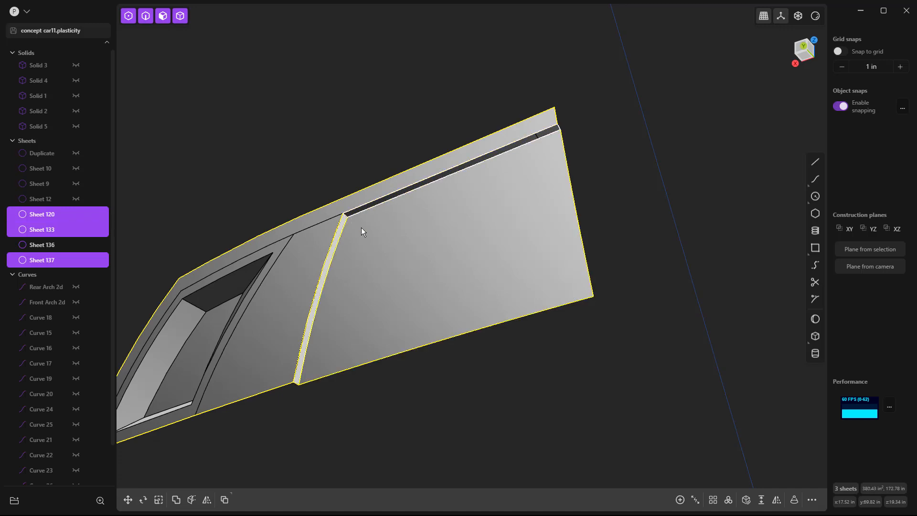
pyautogui.press('o')
pyautogui.hotkey('ctrl', 'z')
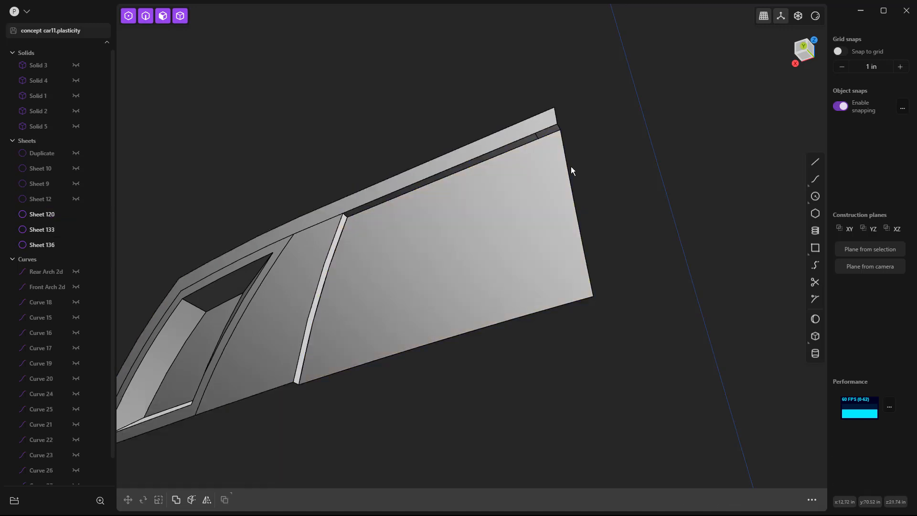
# Join the upper lofted wall to the recessed inboard panel
pyautogui.click(416, 192)
pyautogui.scroll(2, 416, 193)
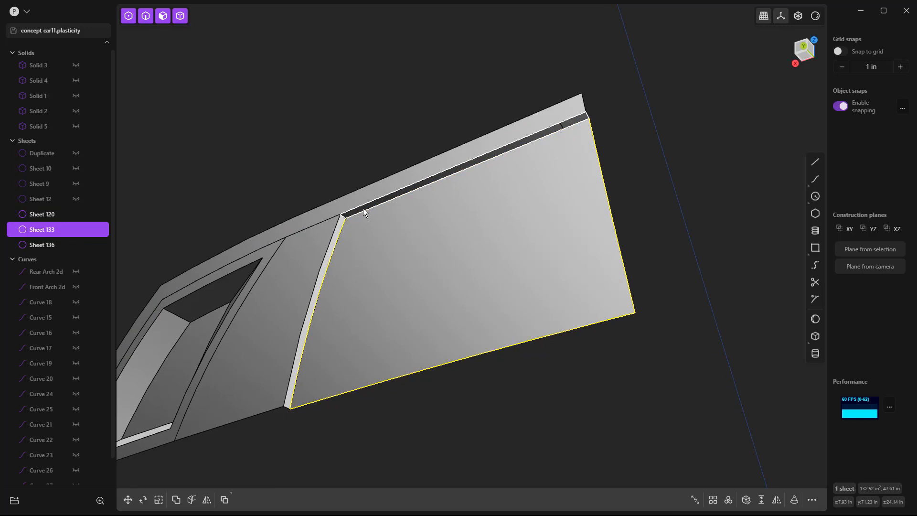
pyautogui.keyDown('shift'); pyautogui.click(363, 209); pyautogui.keyUp('shift')
pyautogui.press('j')
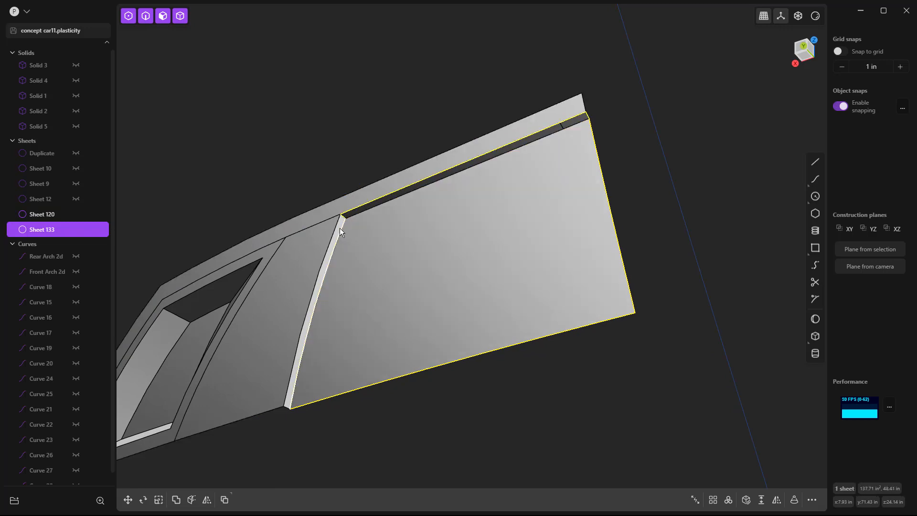
# Join the frame sheet and the recessed inboard panel sheet into a single rear surface
pyautogui.click(340, 228)
pyautogui.press('e')
pyautogui.scroll(5, 335, 239)
pyautogui.click(310, 245)
pyautogui.keyDown('shift'); pyautogui.click(363, 242); pyautogui.keyUp('shift')
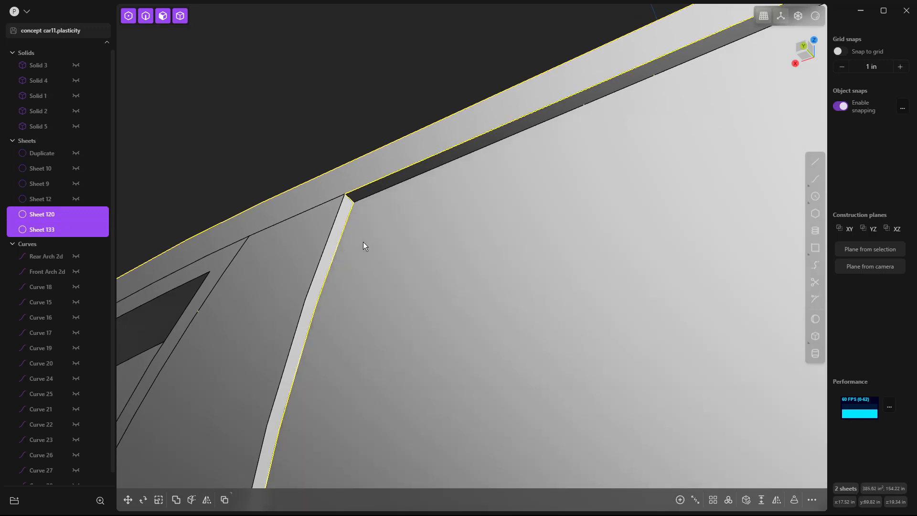
pyautogui.press('j')
pyautogui.scroll(-3, 362, 205)
pyautogui.scroll(-5, 370, 198)
pyautogui.click(420, 340)
# Fillet the corner edge where the recessed panel's upper and outboard walls meet with a distance of about 1.909 in
pyautogui.moveTo(420, 341); pyautogui.dragTo(389, 334, button='middle')
pyautogui.scroll(8, 371, 183)
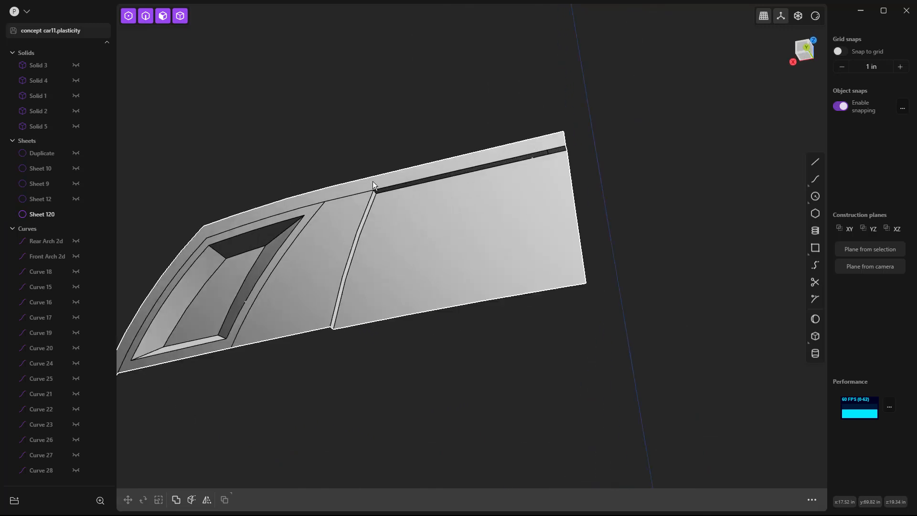
pyautogui.click(375, 199)
pyautogui.press('f')
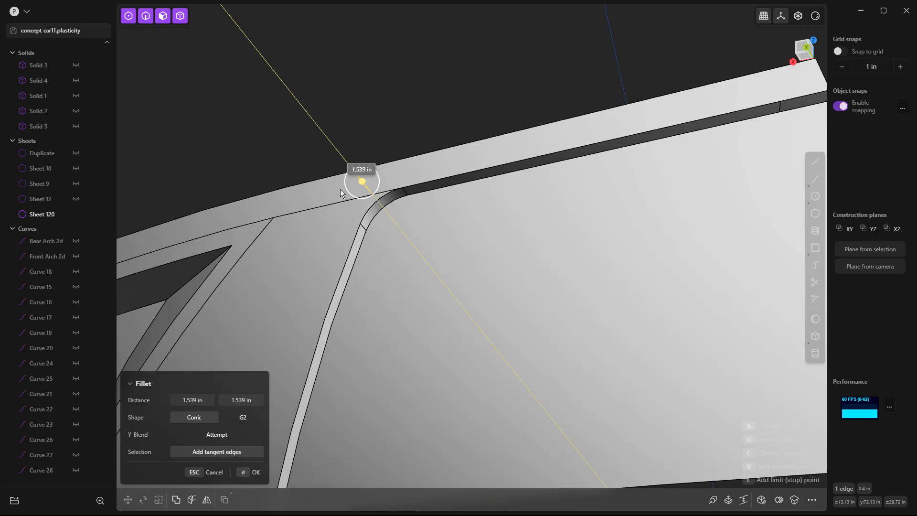
pyautogui.scroll(-8, 336, 185)
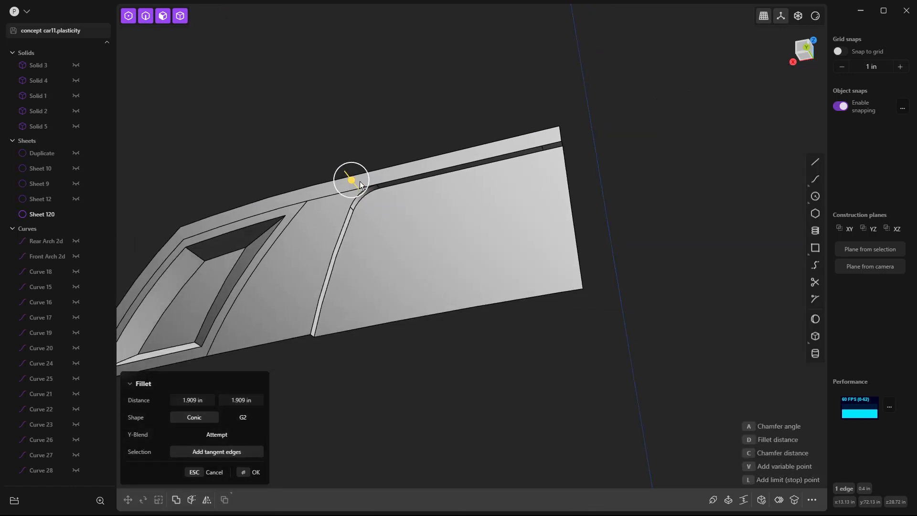
pyautogui.press('Return')
# Fillet the light pocket's upper inboard and lower outboard corner edges with a distance of about 0.765 in
pyautogui.moveTo(391, 299); pyautogui.dragTo(406, 286, button='middle')
pyautogui.scroll(3, 326, 201)
pyautogui.scroll(3, 337, 200)
pyautogui.click(348, 200)
pyautogui.press('f')
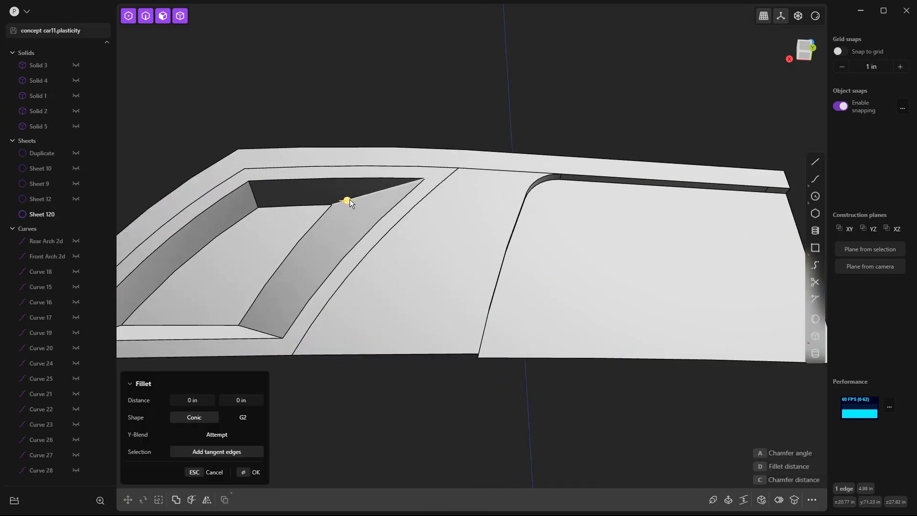
pyautogui.moveTo(350, 205); pyautogui.dragTo(356, 203)
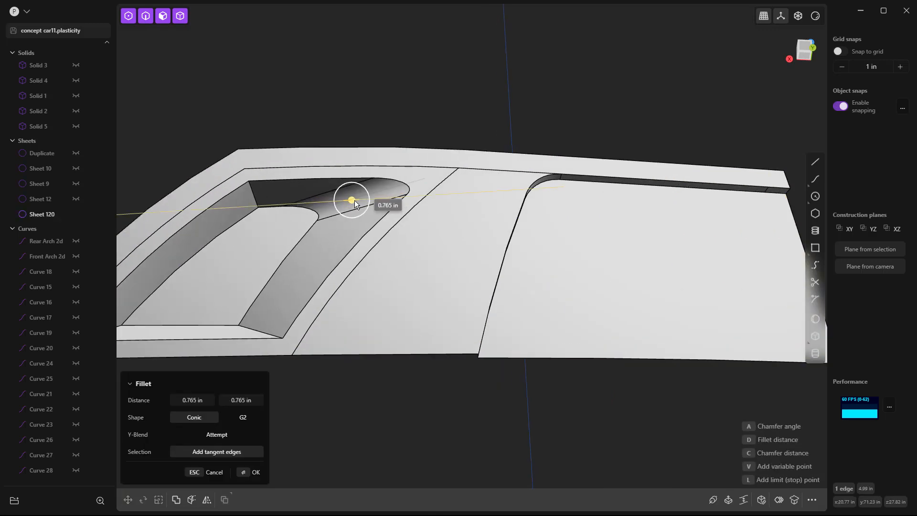
pyautogui.scroll(-3, 322, 225)
pyautogui.press('shift')
pyautogui.keyDown('shift'); pyautogui.click(184, 302); pyautogui.keyUp('shift')
pyautogui.press('Return')
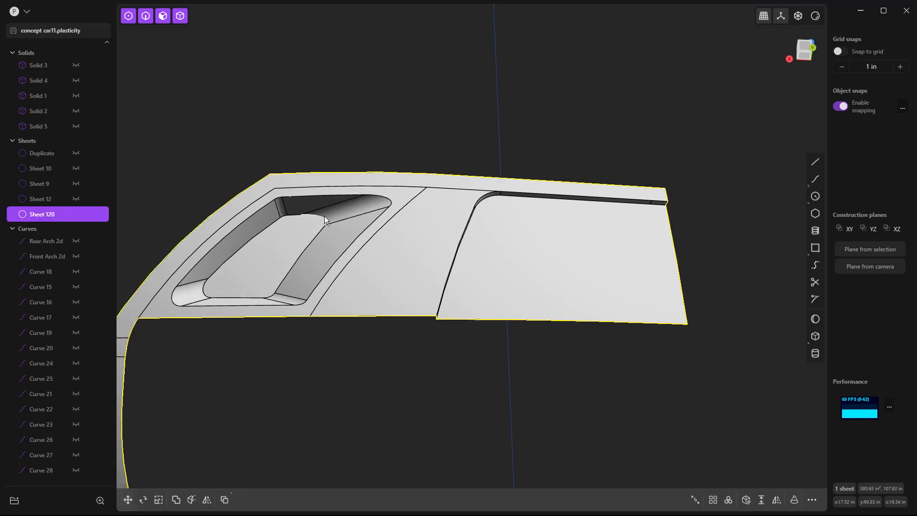
# Chamfer the light pocket's floor edge by about 0.24 in and fillet its outer rim by about 0.254 in
pyautogui.click(324, 217)
pyautogui.moveTo(323, 217); pyautogui.dragTo(326, 217)
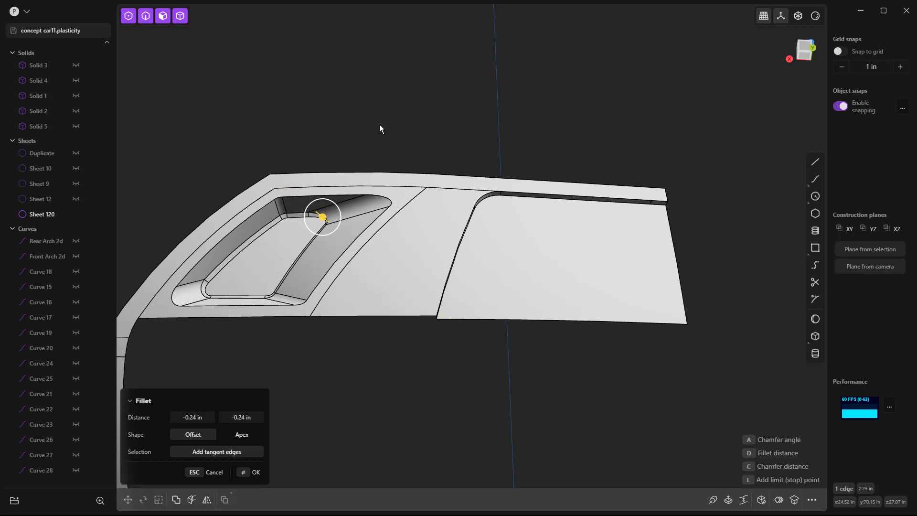
pyautogui.press('Return')
pyautogui.click(375, 196)
pyautogui.moveTo(377, 196); pyautogui.dragTo(378, 198)
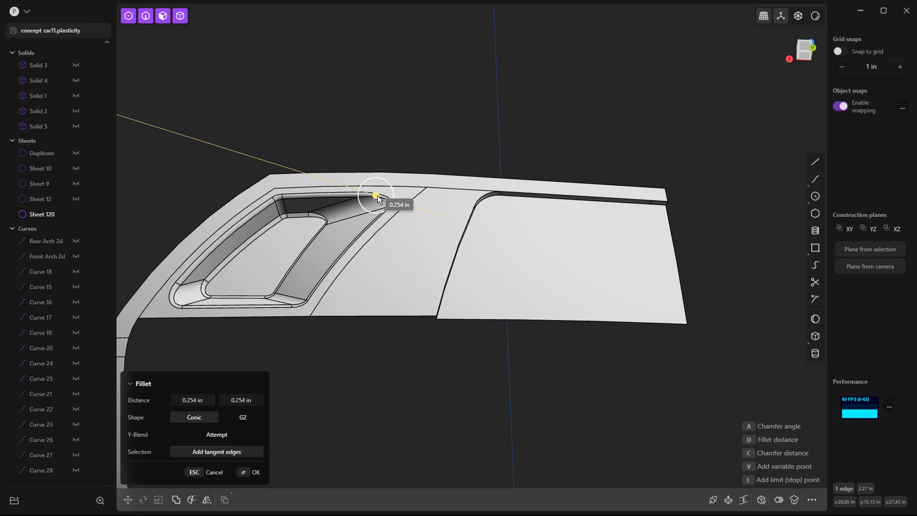
pyautogui.press('Return')
# Fillet the inner edge where the recessed inboard panel meets its walls with a distance of about 0.089 in
pyautogui.moveTo(454, 217); pyautogui.dragTo(460, 192, button='middle')
pyautogui.scroll(3, 460, 191)
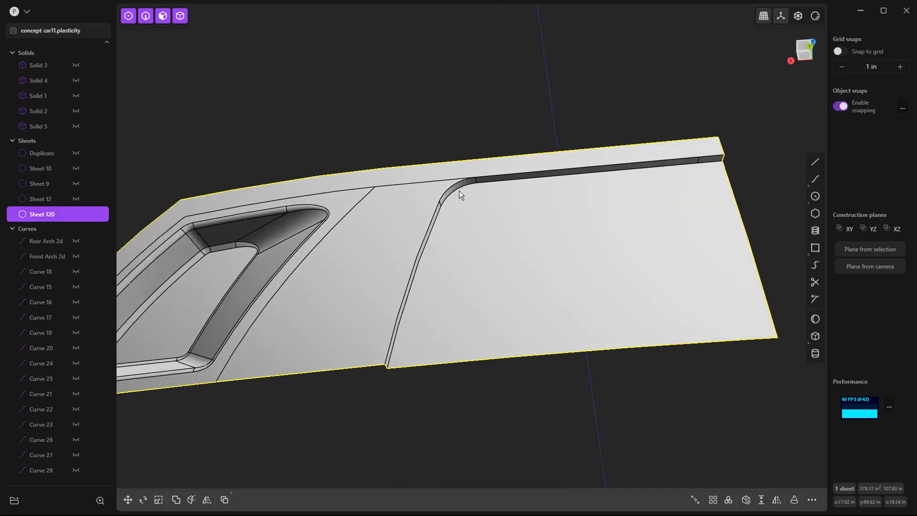
pyautogui.click(460, 190)
pyautogui.press('f')
pyautogui.moveTo(460, 188); pyautogui.dragTo(461, 198)
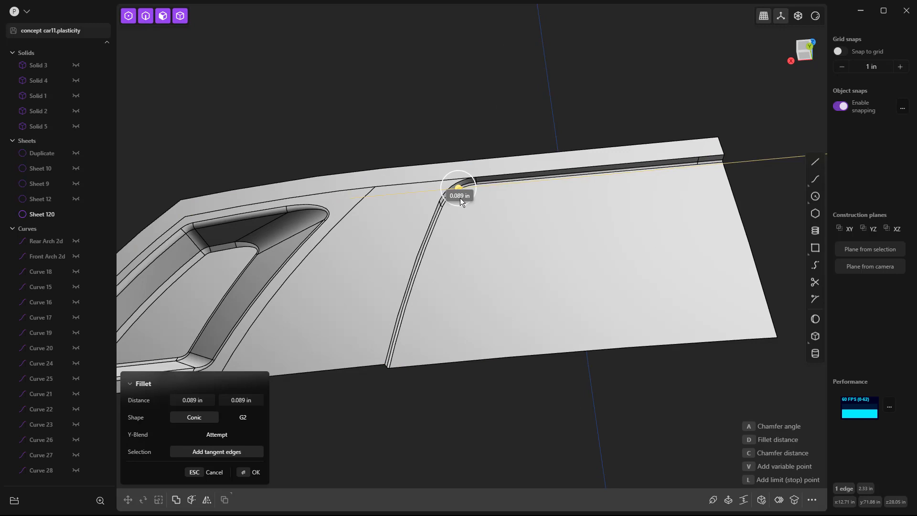
pyautogui.press('Return')
# Fillet the outer edge between the recessed panel's walls and the surrounding frame with a distance of about 0.218 in
pyautogui.click(424, 242)
pyautogui.press('b')
pyautogui.moveTo(424, 245); pyautogui.dragTo(423, 247)
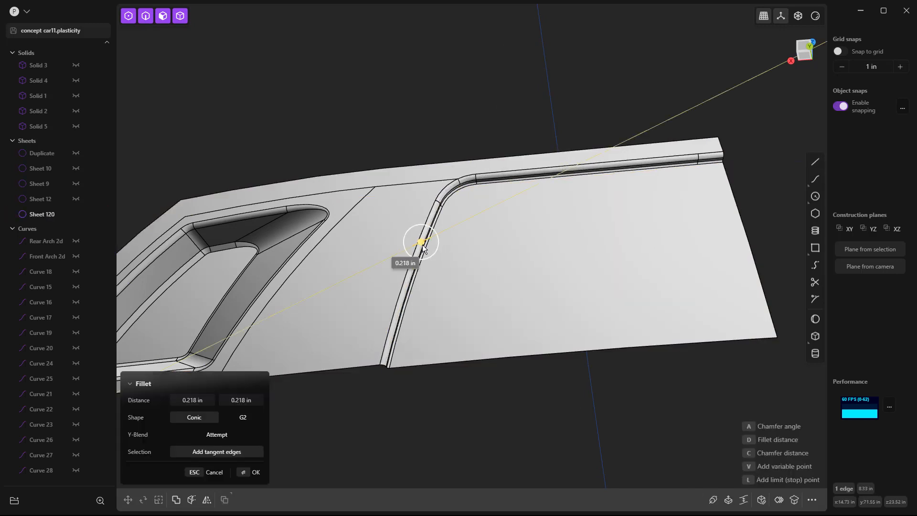
pyautogui.press('Return')
pyautogui.scroll(-6, 461, 91)
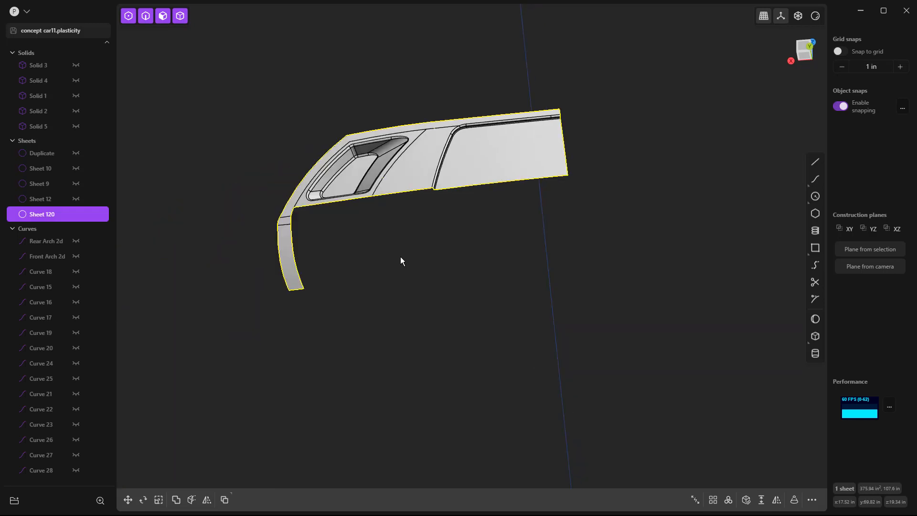
# Show the main body sheet, Sheet 12, and select it together with the rear surface
pyautogui.click(400, 257)
pyautogui.moveTo(401, 257); pyautogui.dragTo(440, 296, button='middle')
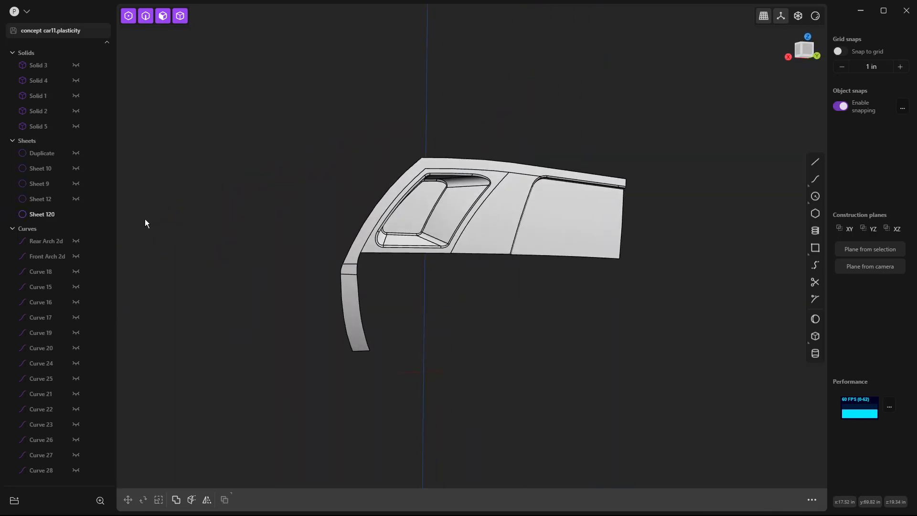
pyautogui.click(84, 199)
pyautogui.moveTo(342, 139); pyautogui.dragTo(532, 236, button='middle')
pyautogui.scroll(5, 402, 159)
pyautogui.click(532, 234)
pyautogui.click(423, 210)
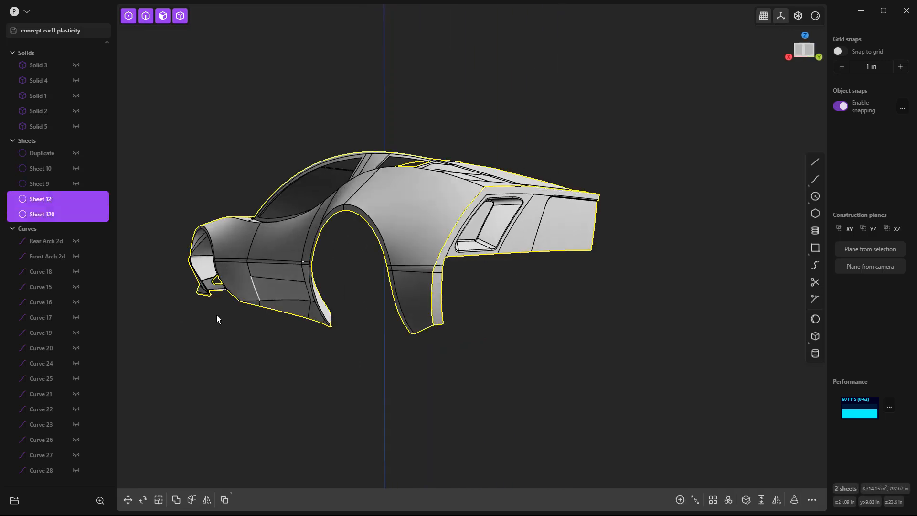
# Mirror the body and rear sheets across the car's centre plane
pyautogui.click(206, 500)
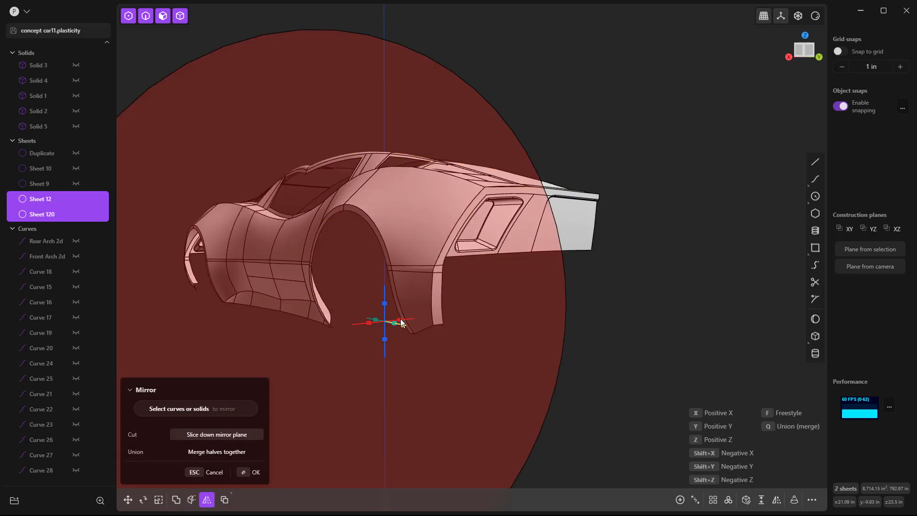
pyautogui.moveTo(635, 304); pyautogui.dragTo(610, 307, button='middle')
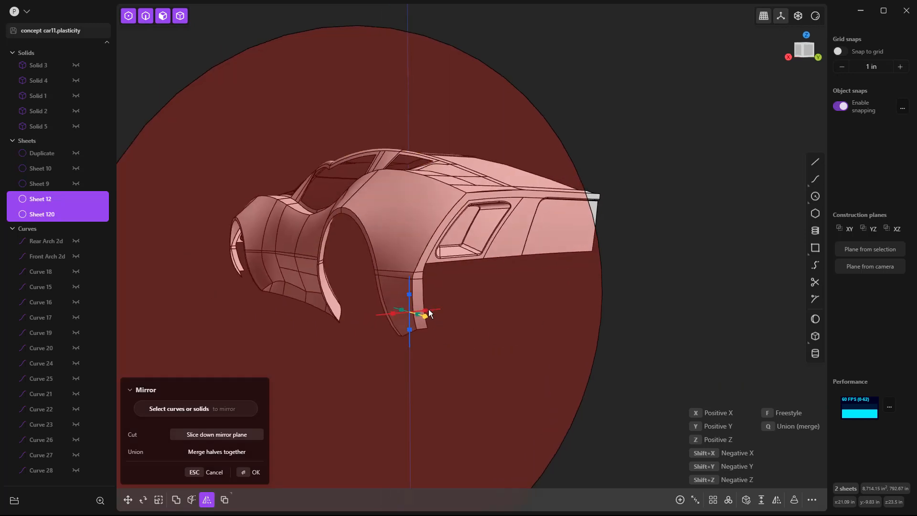
pyautogui.click(428, 310)
pyautogui.rightClick(605, 330)
pyautogui.scroll(-4, 578, 332)
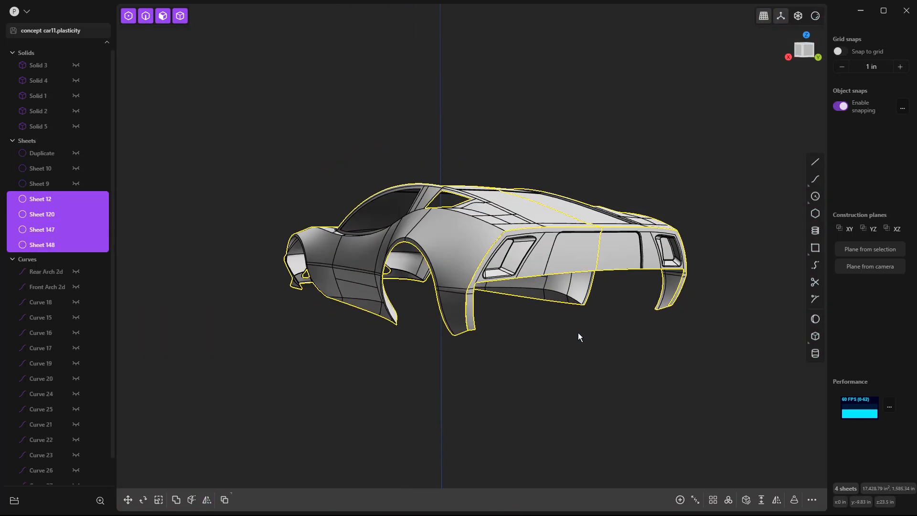
# Inspect the rear end of the full car and undo the mirroring of both sheets
pyautogui.click(638, 375)
pyautogui.moveTo(638, 376); pyautogui.dragTo(597, 328, button='middle')
pyautogui.scroll(5, 582, 294)
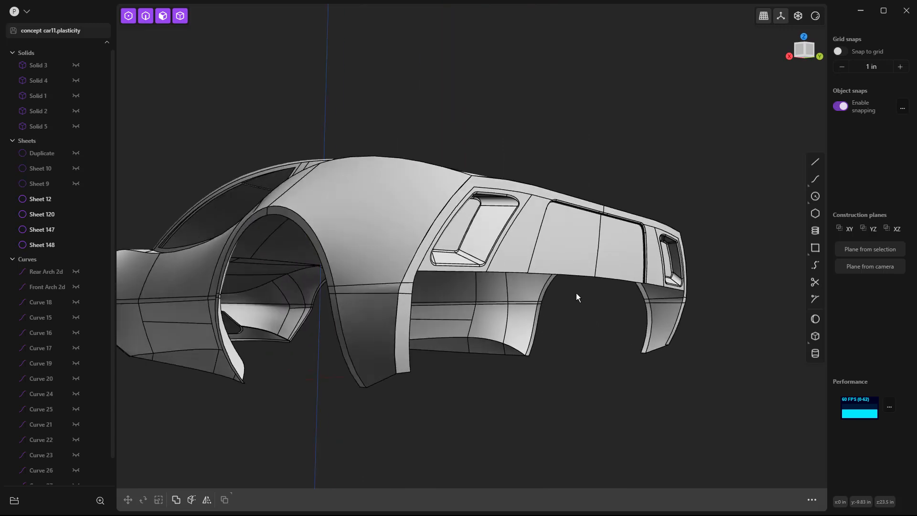
pyautogui.moveTo(570, 307); pyautogui.dragTo(563, 305, button='middle')
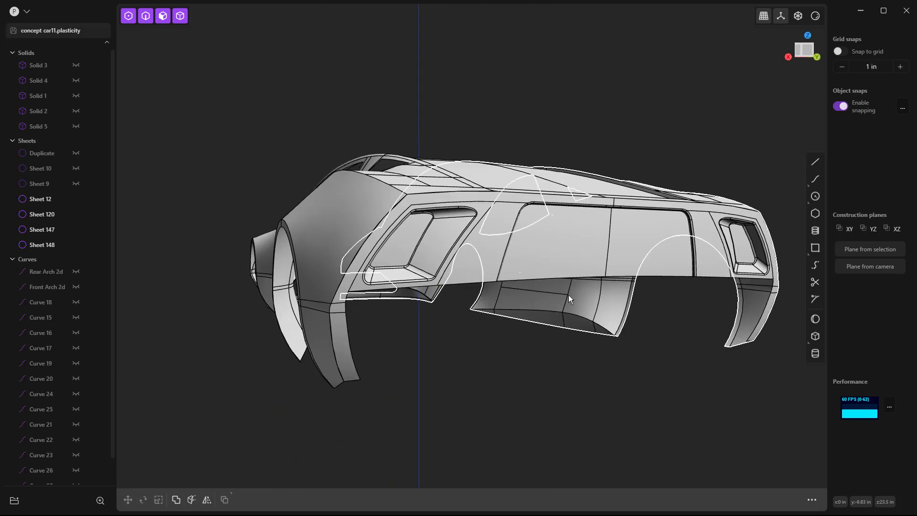
pyautogui.hotkey('ctrl', 'z')
pyautogui.hotkey('ctrl', 'z')
# Try to draw a line from the rear surface's lower inboard corner with a second segment running down along Z
pyautogui.moveTo(515, 313); pyautogui.dragTo(568, 308, button='middle')
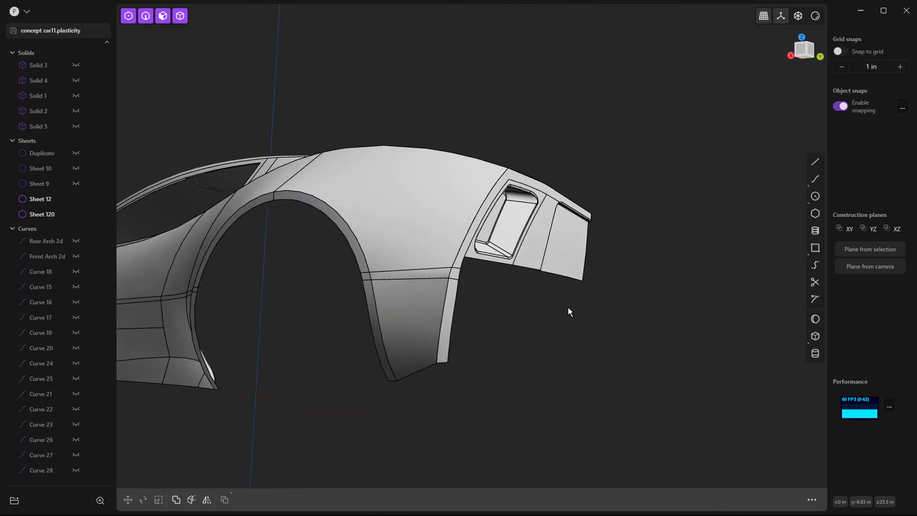
pyautogui.click(816, 162)
pyautogui.scroll(5, 583, 288)
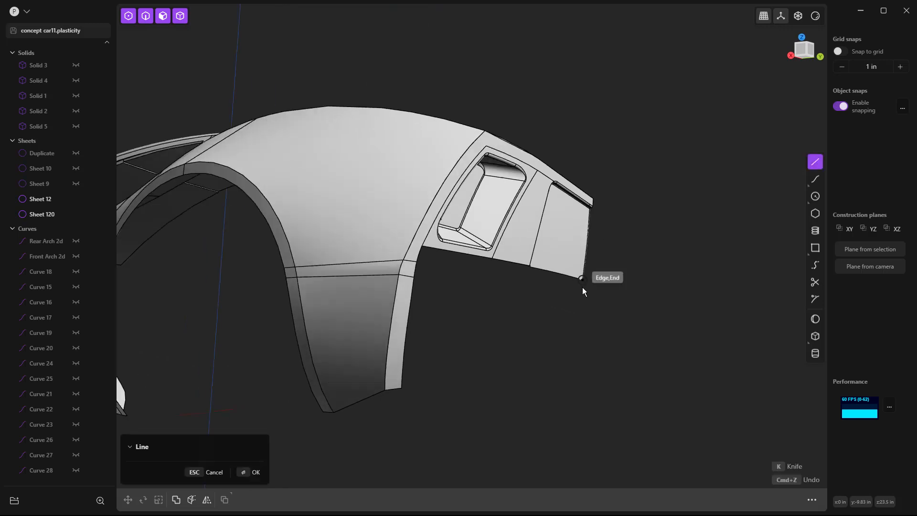
pyautogui.click(586, 282)
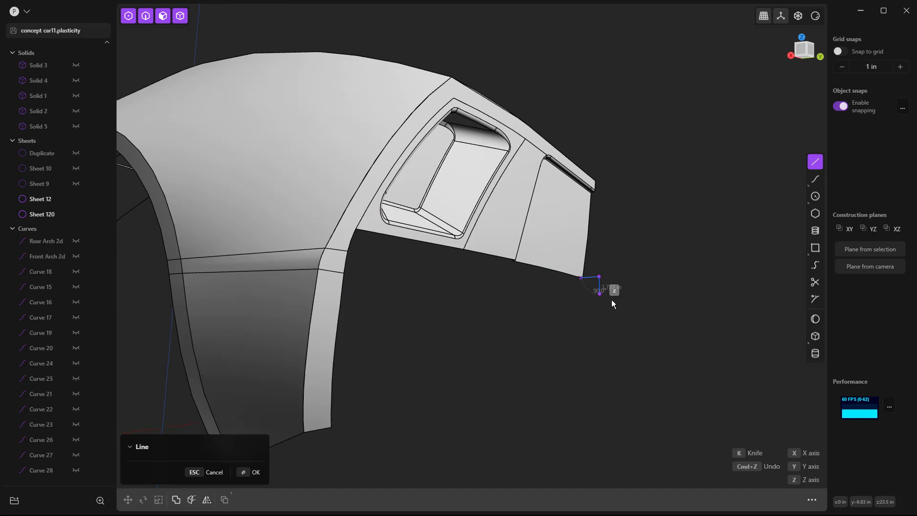
pyautogui.click(612, 300)
pyautogui.moveTo(618, 312); pyautogui.dragTo(516, 339, button='middle')
pyautogui.scroll(3, 595, 311)
pyautogui.hotkey('ctrl', 'z')
# Start a new line for the lower rear of the body
pyautogui.moveTo(588, 308); pyautogui.dragTo(536, 322, button='middle')
pyautogui.click(815, 162)
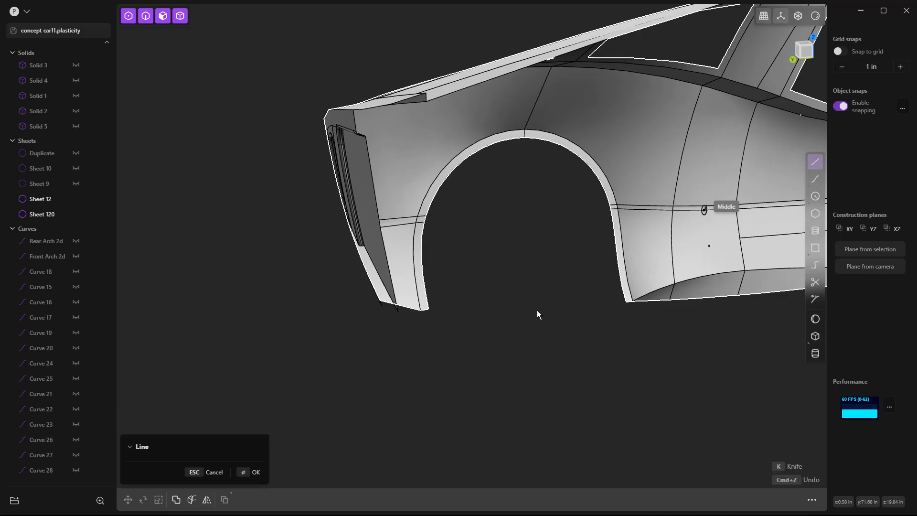
# Draw a straight line about 4 in long extending rearward from the bottom corner of the rear panel at the car's centreline
pyautogui.moveTo(397, 314); pyautogui.dragTo(613, 339, button='middle')
pyautogui.click(376, 310)
pyautogui.click(352, 334)
pyautogui.press('KP_3')
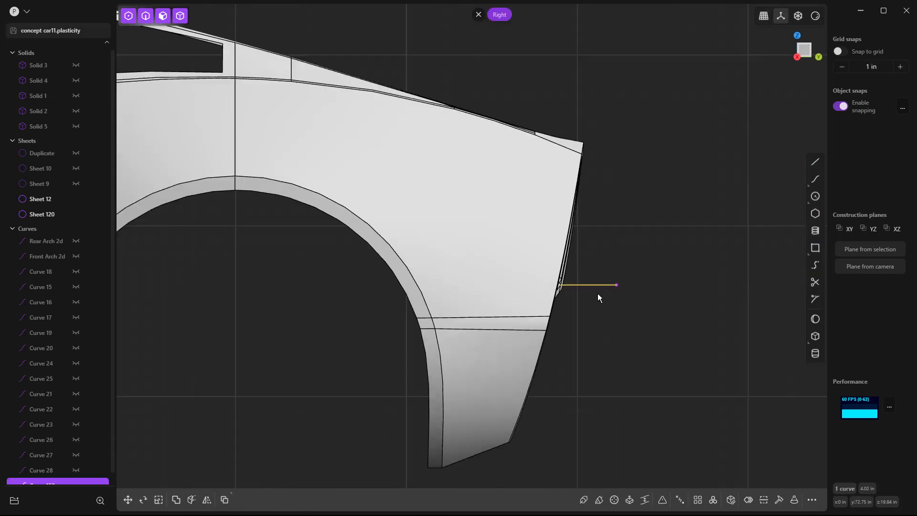
# Move the line's outer end point -2.9 in along the Y axis
pyautogui.click(618, 285)
pyautogui.press('g')
pyautogui.press('y')
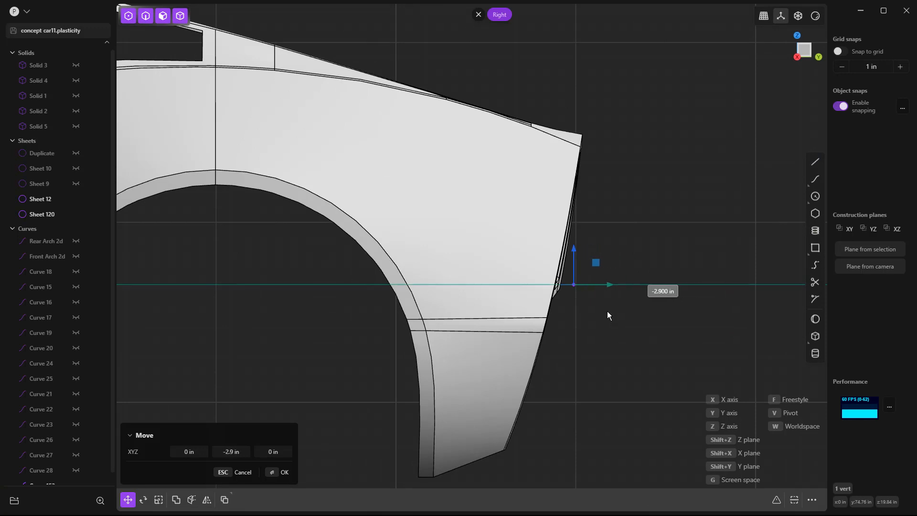
pyautogui.click(607, 311)
# In the right side view, draw a slanted line about 4.97 in long downward from the short line's outer end
pyautogui.moveTo(601, 314); pyautogui.dragTo(644, 297, button='middle')
pyautogui.press('KP_3')
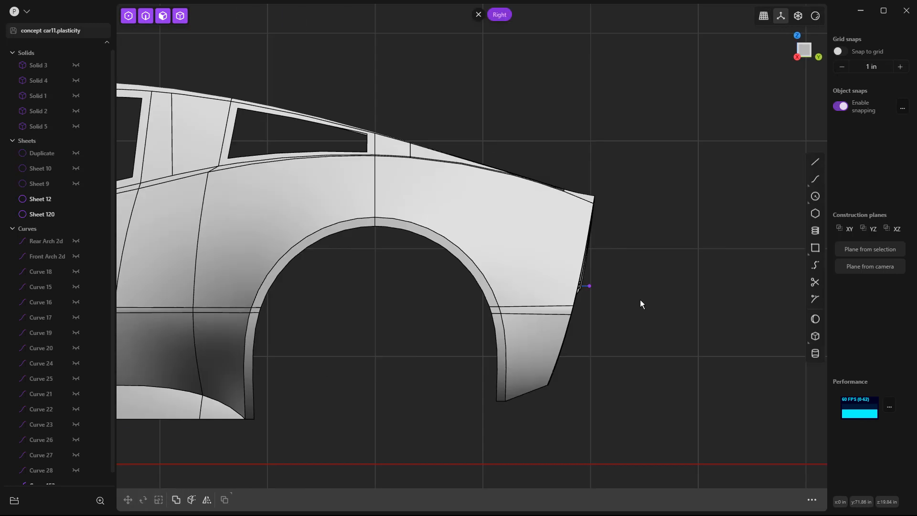
pyautogui.scroll(5, 593, 299)
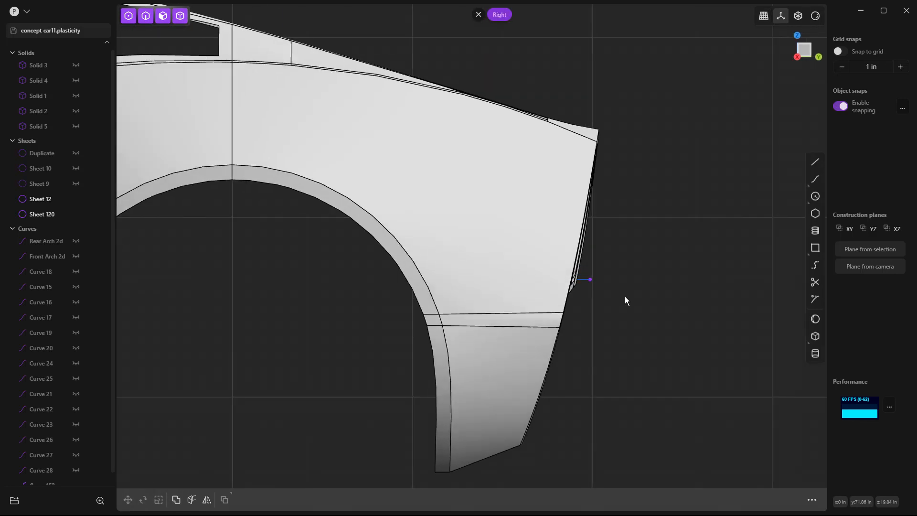
pyautogui.press('l')
pyautogui.click(590, 280)
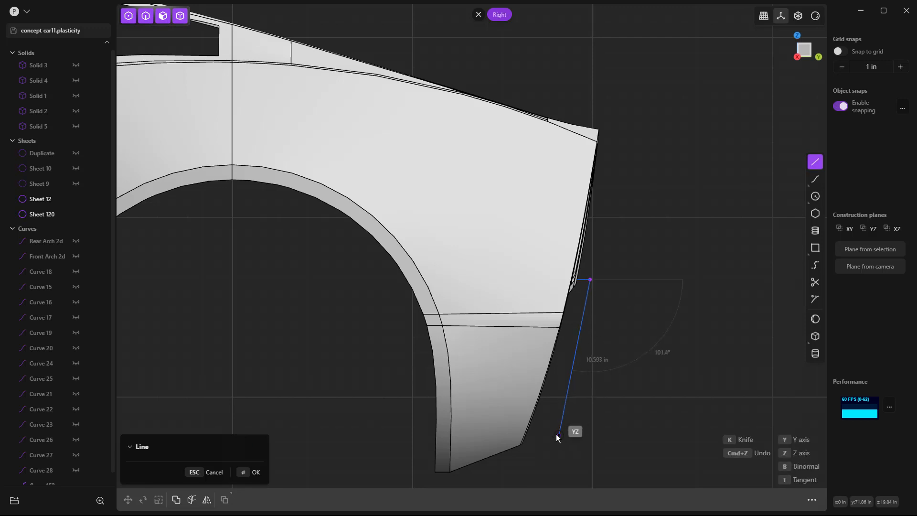
pyautogui.click(570, 351)
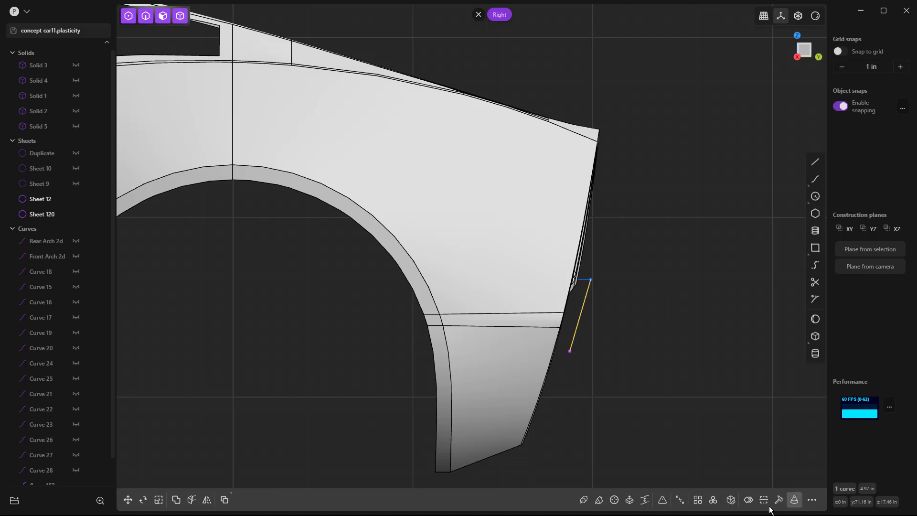
# Add two inner control points to the slanted line and move them about 0.114 in along Y to bow it outward
pyautogui.click(780, 500)
pyautogui.scroll(5, 613, 322)
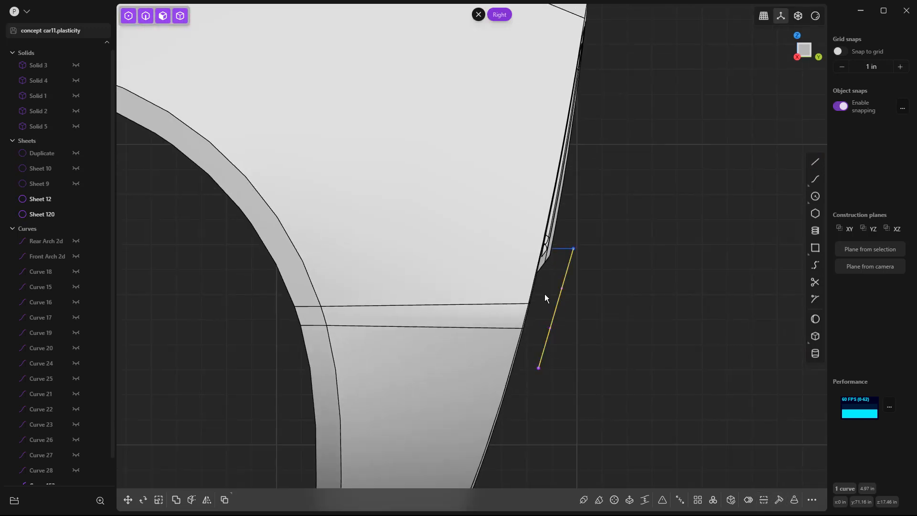
pyautogui.click(592, 343)
pyautogui.press('g')
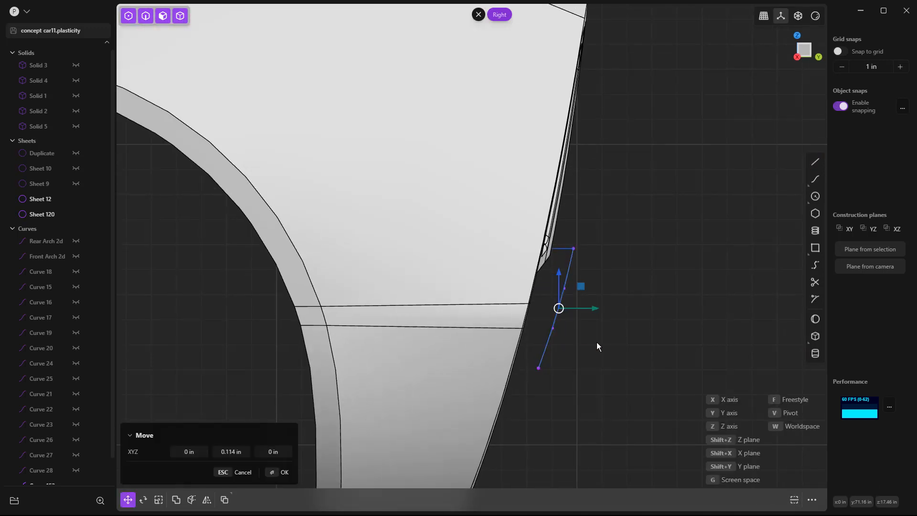
pyautogui.click(597, 342)
# Extrude the bowed curve sideways into a narrow sheet and remove the source curve
pyautogui.moveTo(608, 340); pyautogui.dragTo(549, 362, button='middle')
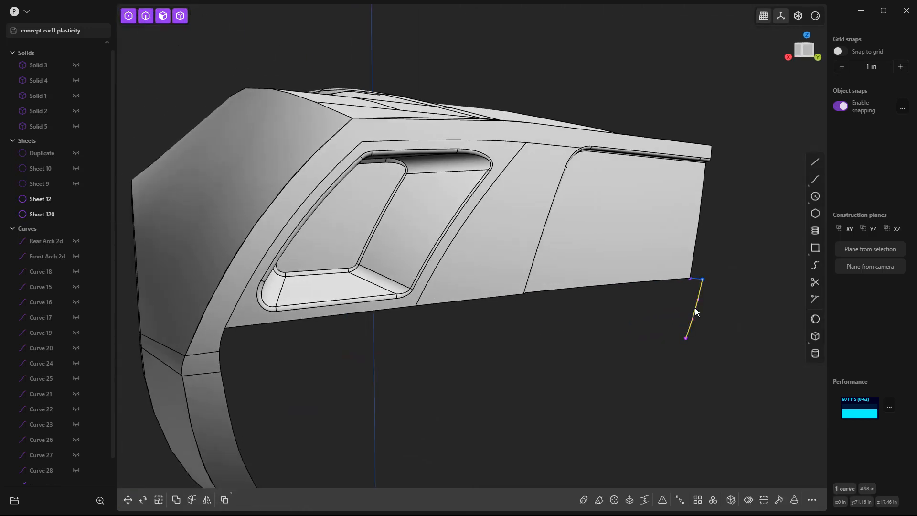
pyautogui.press('e')
pyautogui.click(712, 350)
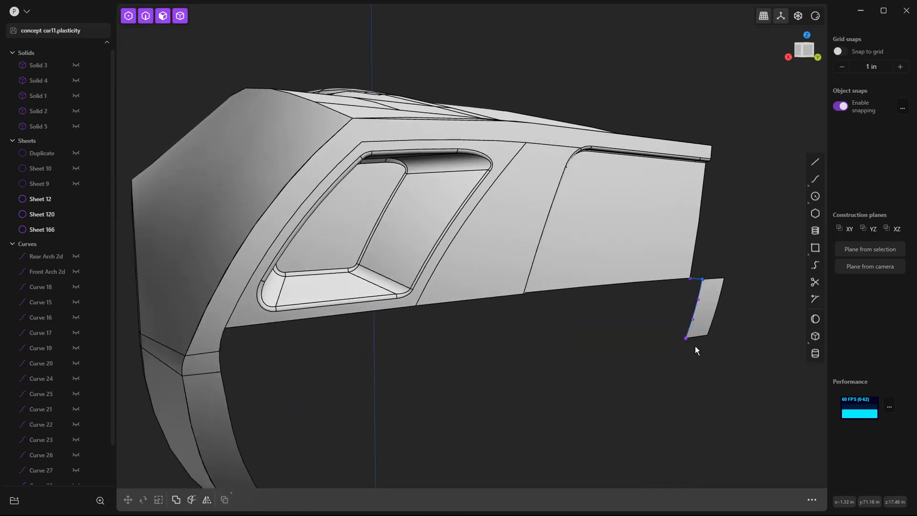
pyautogui.click(712, 349)
pyautogui.scroll(3, 694, 311)
pyautogui.click(696, 312)
pyautogui.click(698, 349)
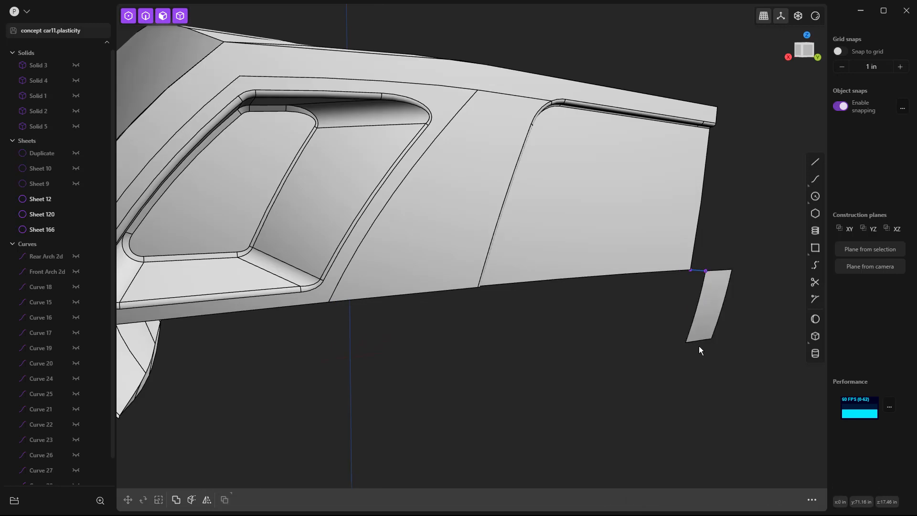
# Create a bridge curve from the narrow sheet's lower corner to the inner edge of the rear fender at its lower crease
pyautogui.scroll(-5, 701, 344)
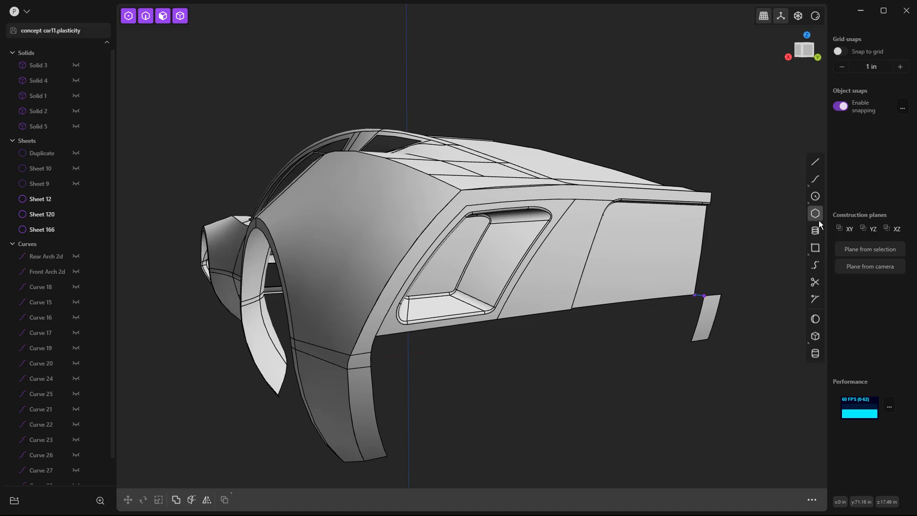
pyautogui.click(816, 264)
pyautogui.scroll(3, 706, 354)
pyautogui.click(700, 334)
pyautogui.keyDown('shift'); pyautogui.moveTo(438, 339); pyautogui.dragTo(575, 317, button='middle'); pyautogui.keyUp('shift')
pyautogui.click(393, 343)
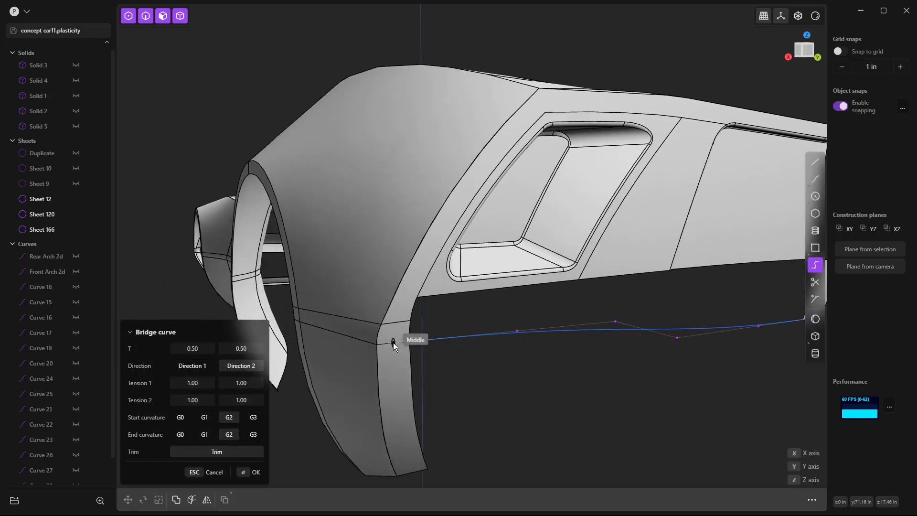
pyautogui.click(401, 343)
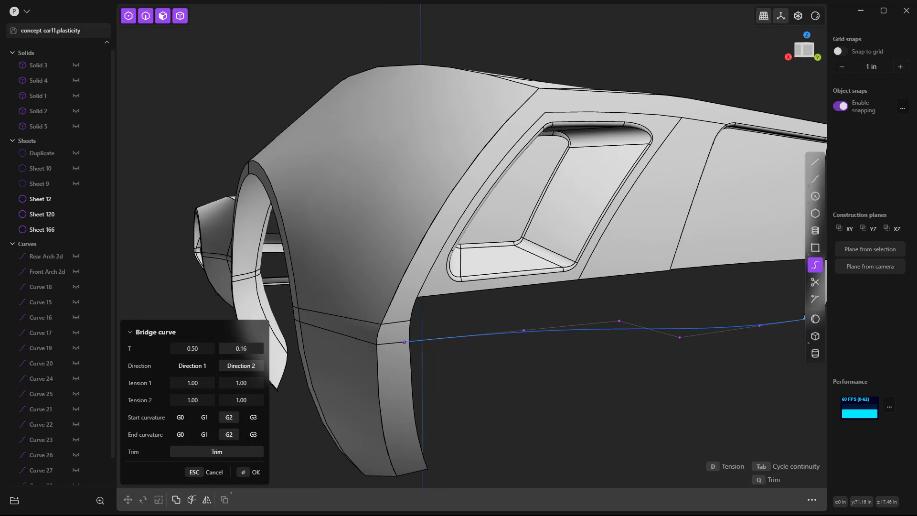
pyautogui.scroll(-3, 413, 352)
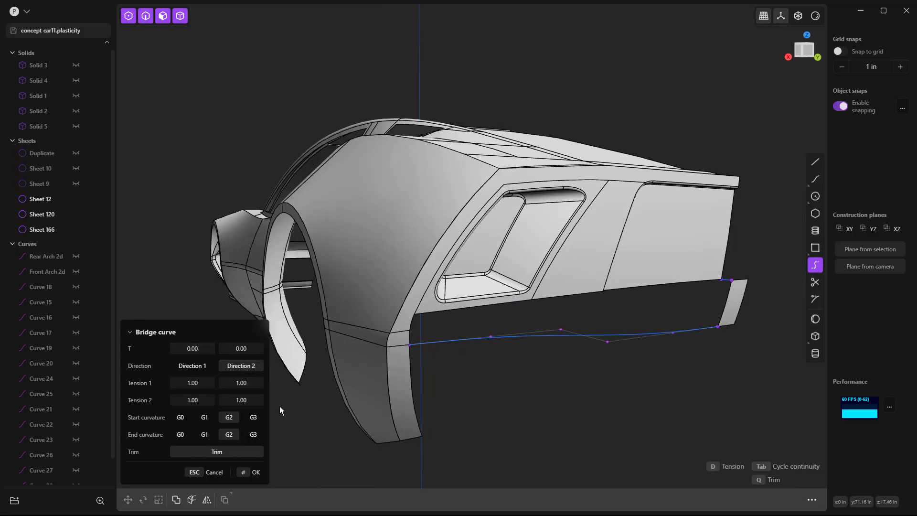
# Set the bridge curve's start and end curvature to G1
pyautogui.click(204, 418)
pyautogui.click(205, 436)
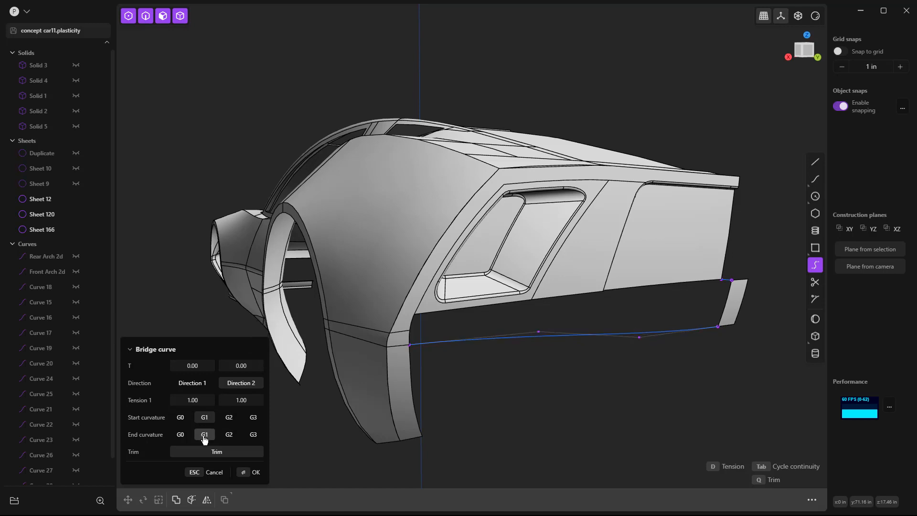
pyautogui.press('Return')
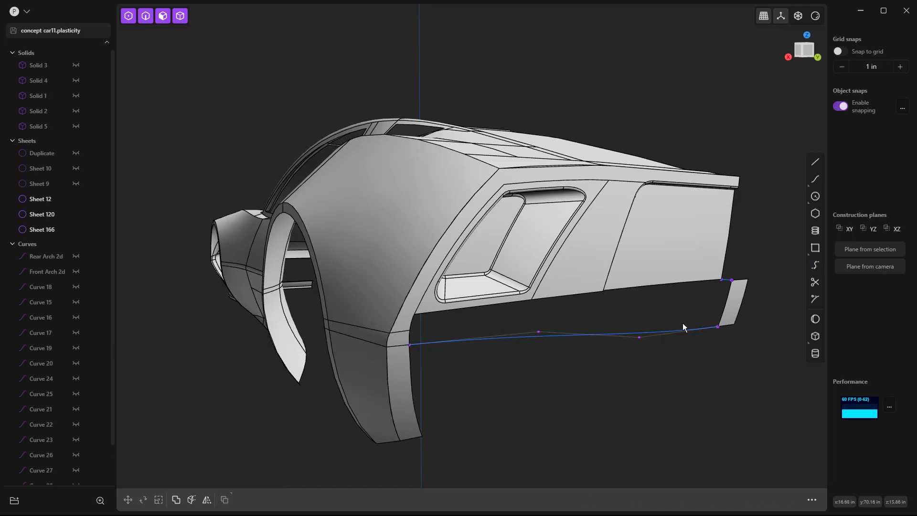
# Select the bridge curve, the fender's short inner edges, the rear panel's lower edges and the short centreline line bounding the gap
pyautogui.moveTo(723, 288); pyautogui.dragTo(702, 281, button='middle')
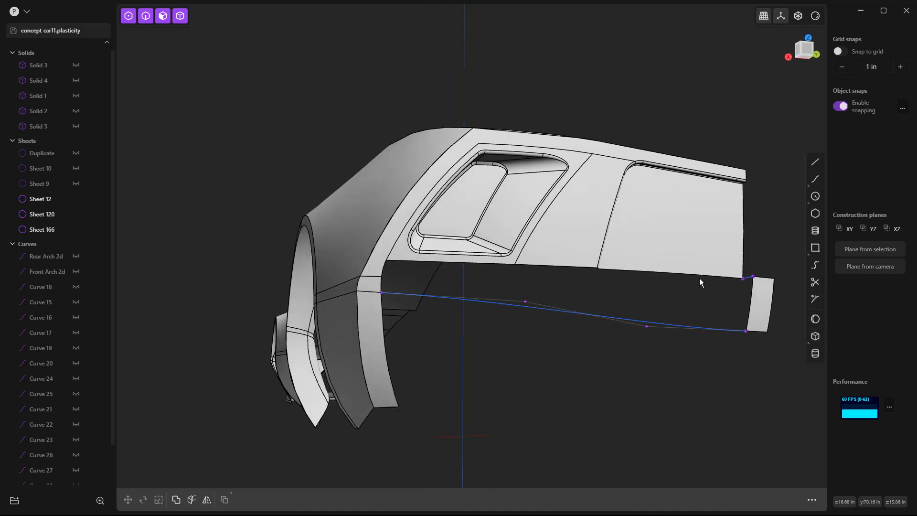
pyautogui.press('2')
pyautogui.click(404, 288)
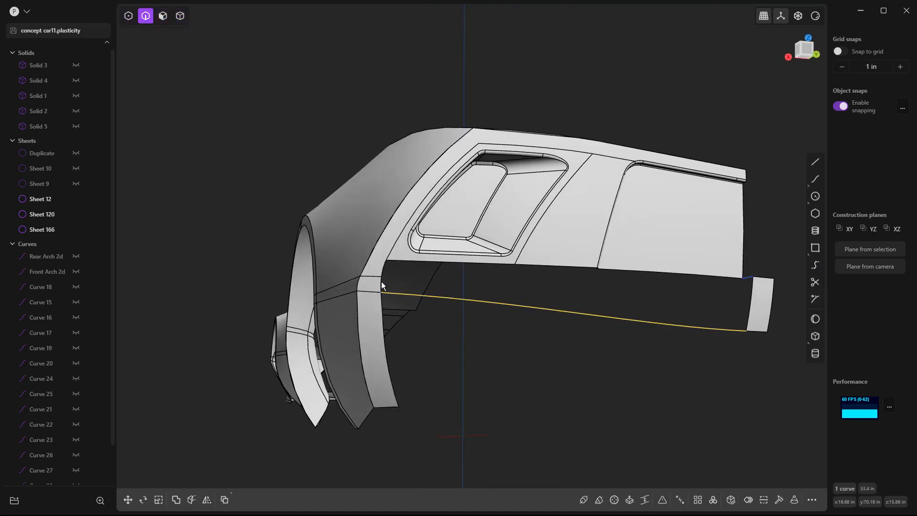
pyautogui.click(381, 284)
pyautogui.click(383, 271)
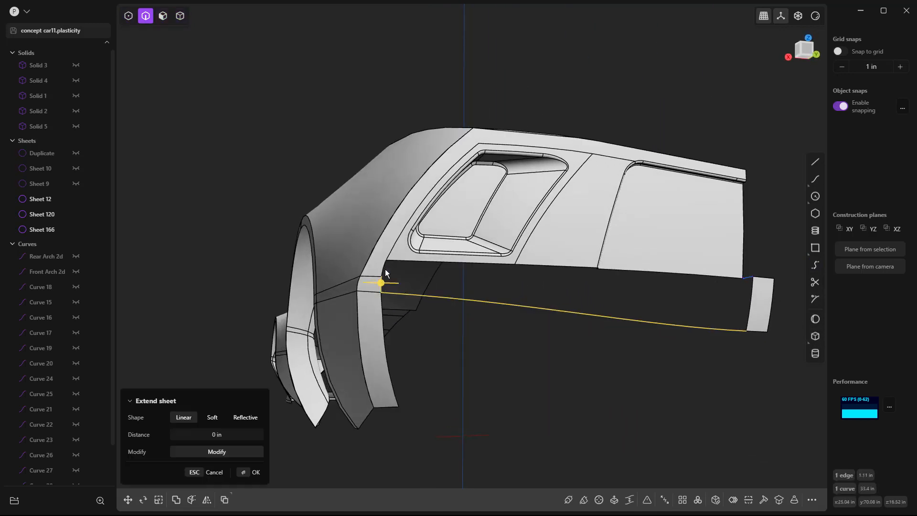
pyautogui.click(544, 266)
pyautogui.moveTo(544, 265); pyautogui.dragTo(527, 245, button='middle')
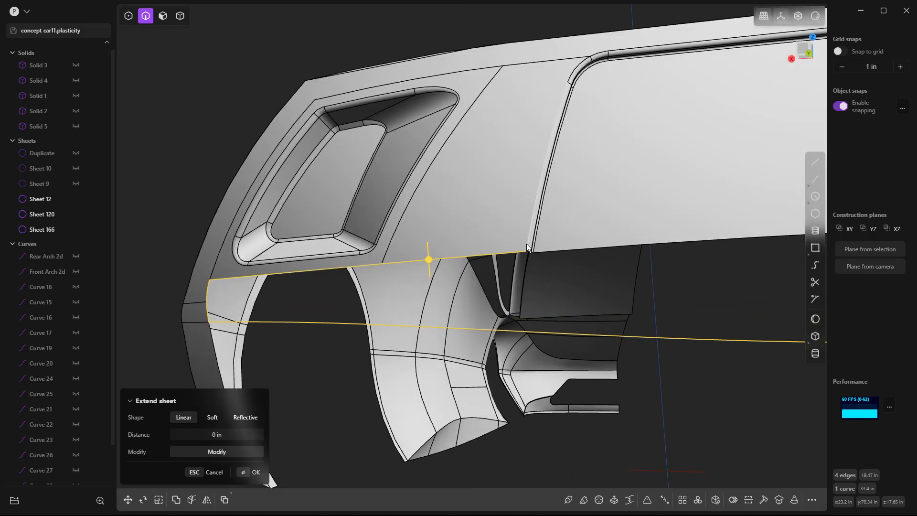
pyautogui.scroll(5, 528, 247)
pyautogui.click(523, 253)
pyautogui.moveTo(554, 285); pyautogui.dragTo(340, 266, button='middle')
pyautogui.click(348, 267)
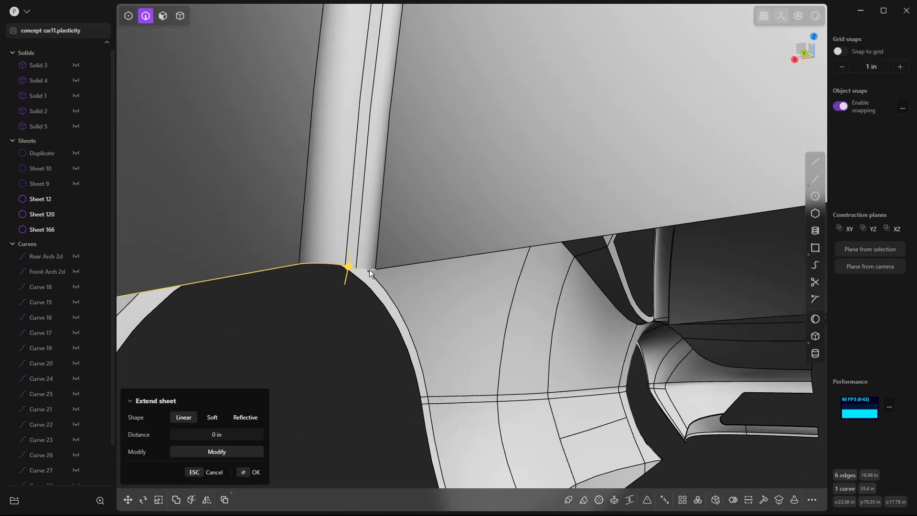
pyautogui.click(386, 266)
pyautogui.scroll(-5, 389, 268)
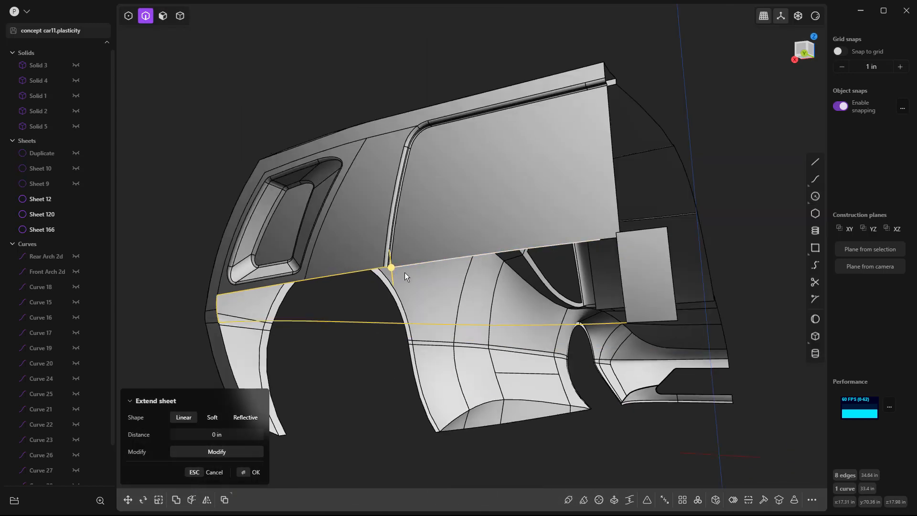
pyautogui.moveTo(599, 252); pyautogui.dragTo(672, 294, button='middle')
pyautogui.scroll(3, 705, 289)
pyautogui.click(725, 289)
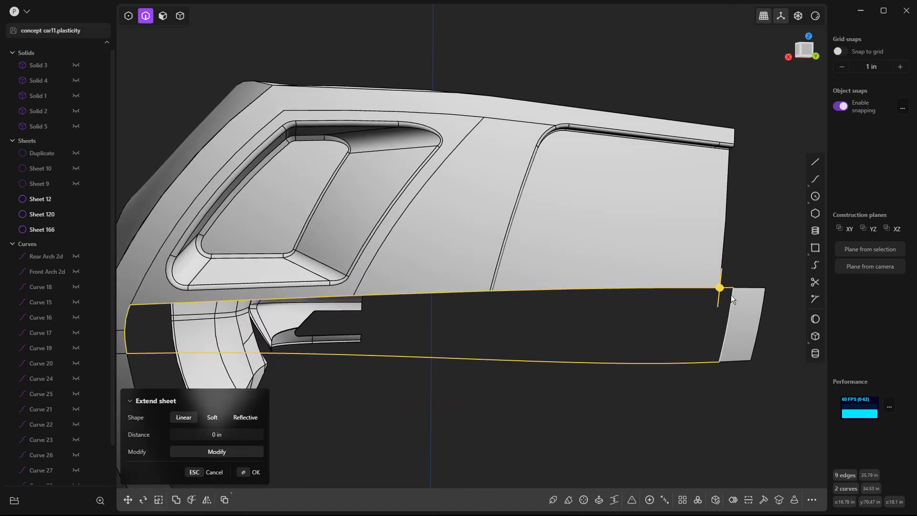
# Try to patch the gap below the rear panel, with G1 continuity at the narrow sheet and the two fender edges
pyautogui.write('fpat')
pyautogui.press('Return')
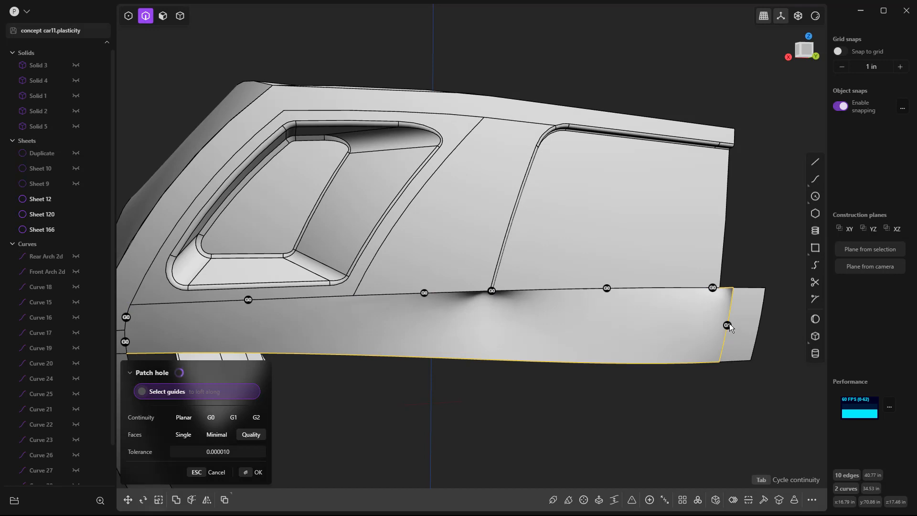
pyautogui.click(727, 326)
pyautogui.moveTo(605, 349); pyautogui.dragTo(558, 323, button='middle')
pyautogui.click(376, 301)
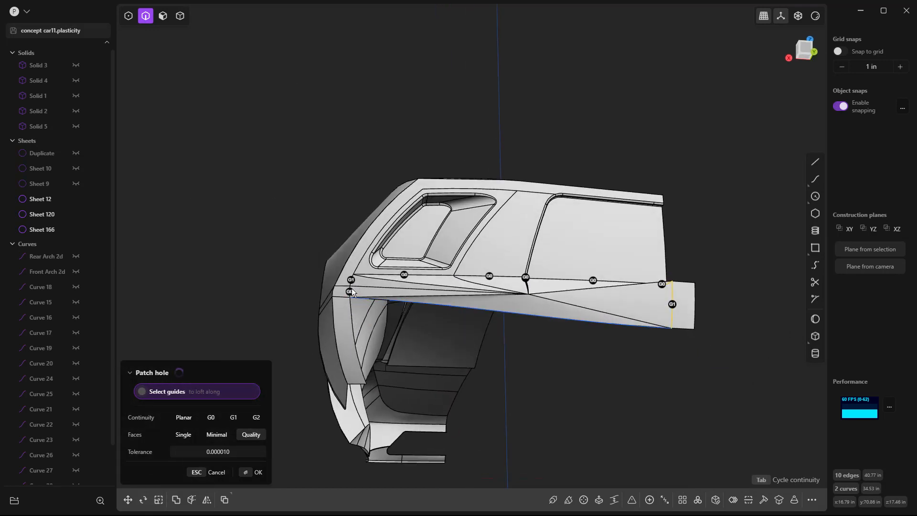
pyautogui.click(350, 292)
pyautogui.moveTo(377, 289); pyautogui.dragTo(563, 358, button='middle')
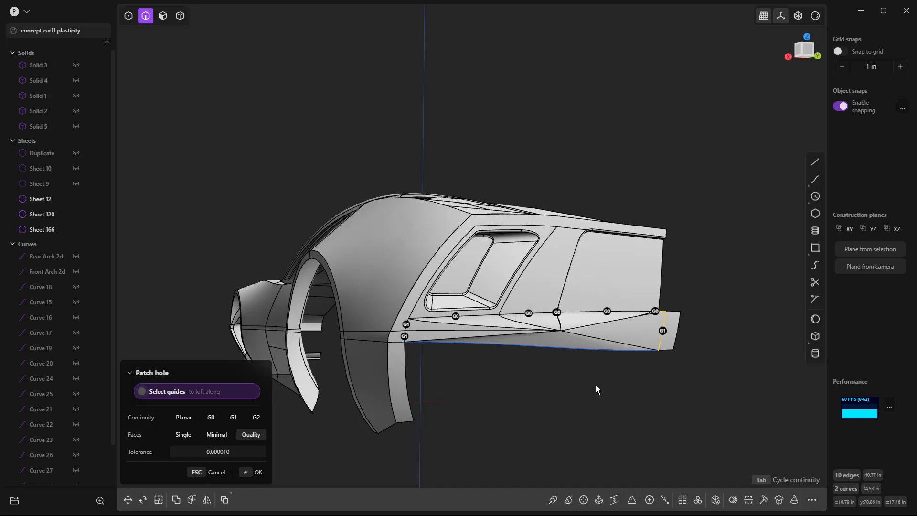
pyautogui.press('Escape')
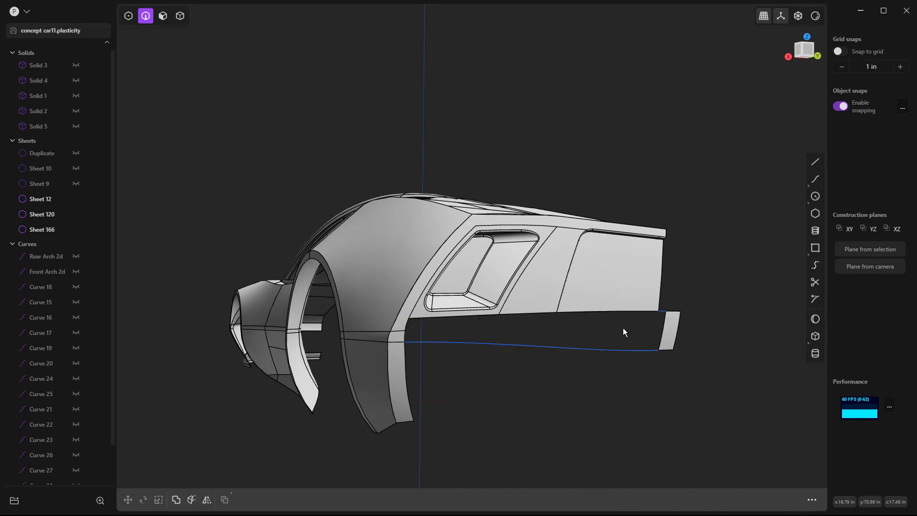
# Create a second bridge curve from the narrow sheet's upper corner to the fender's upper crease, with G1 end curvature
pyautogui.moveTo(655, 327); pyautogui.dragTo(652, 348, button='middle')
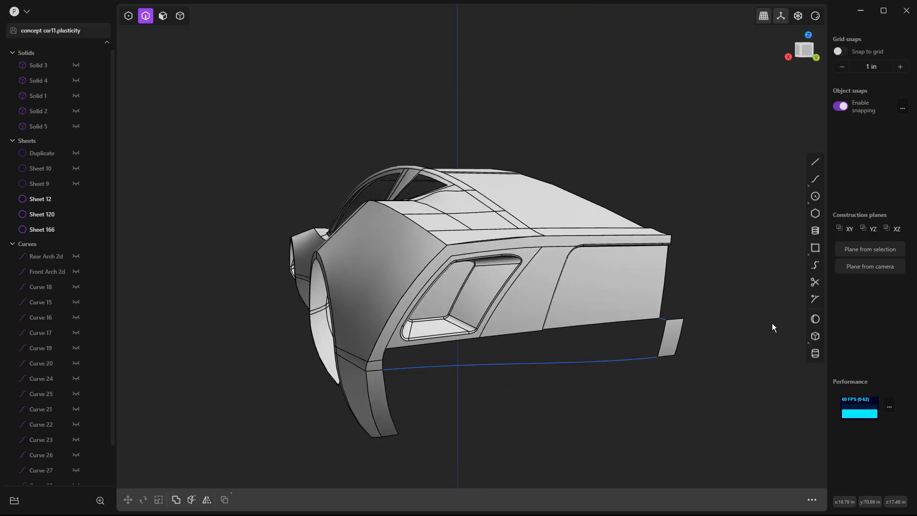
pyautogui.click(815, 265)
pyautogui.scroll(5, 675, 317)
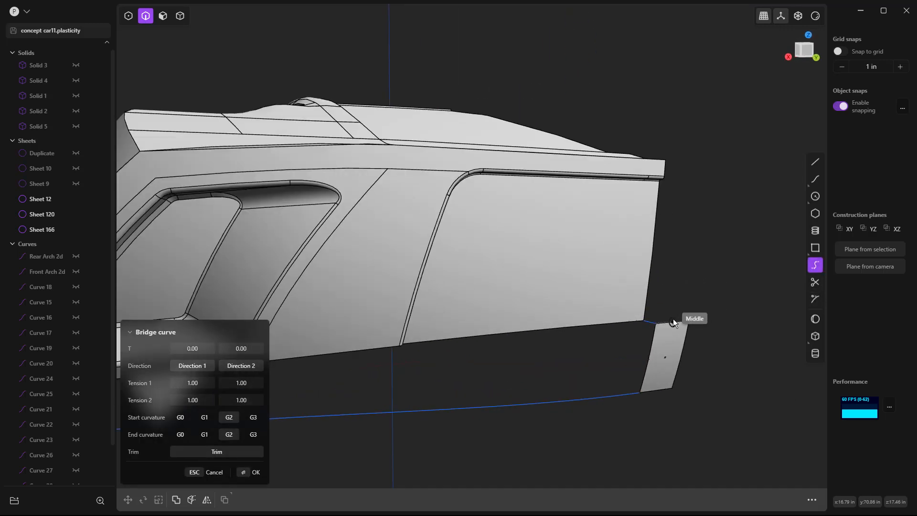
pyautogui.scroll(-5, 688, 321)
pyautogui.click(397, 358)
pyautogui.scroll(5, 402, 359)
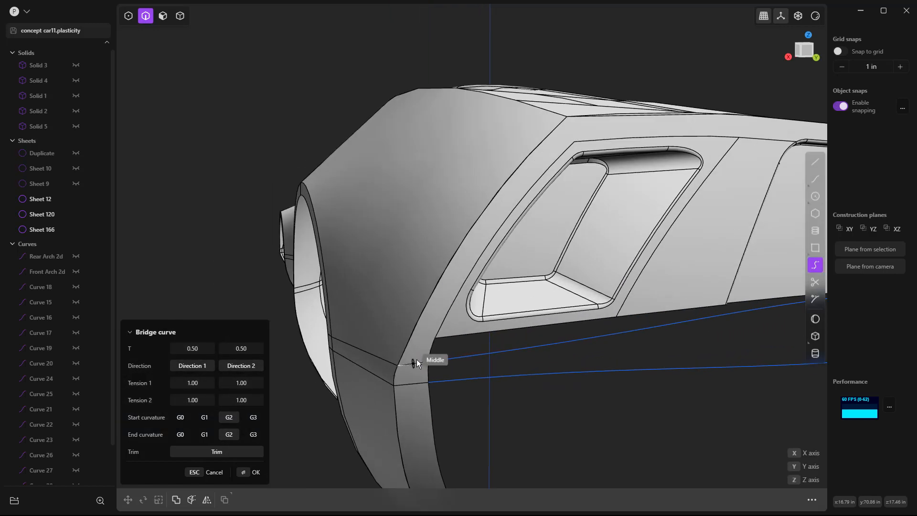
pyautogui.scroll(-5, 417, 362)
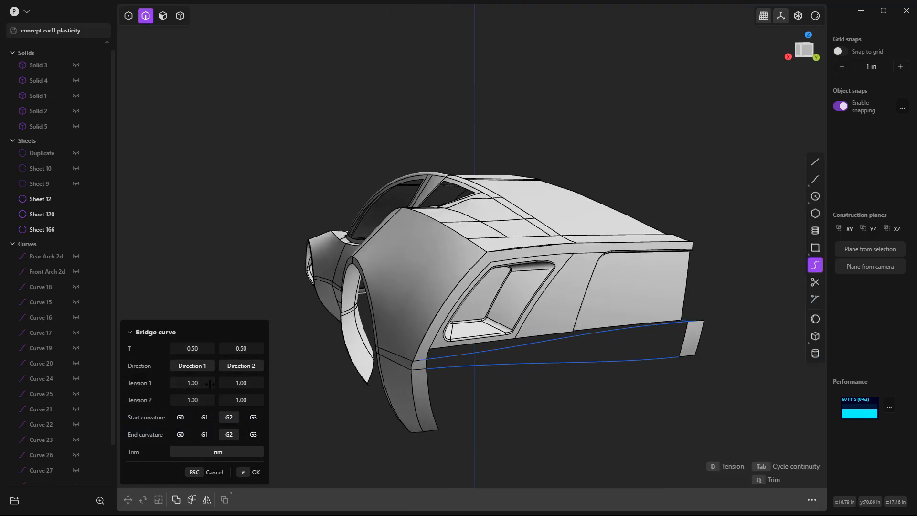
pyautogui.click(205, 434)
pyautogui.press('Return')
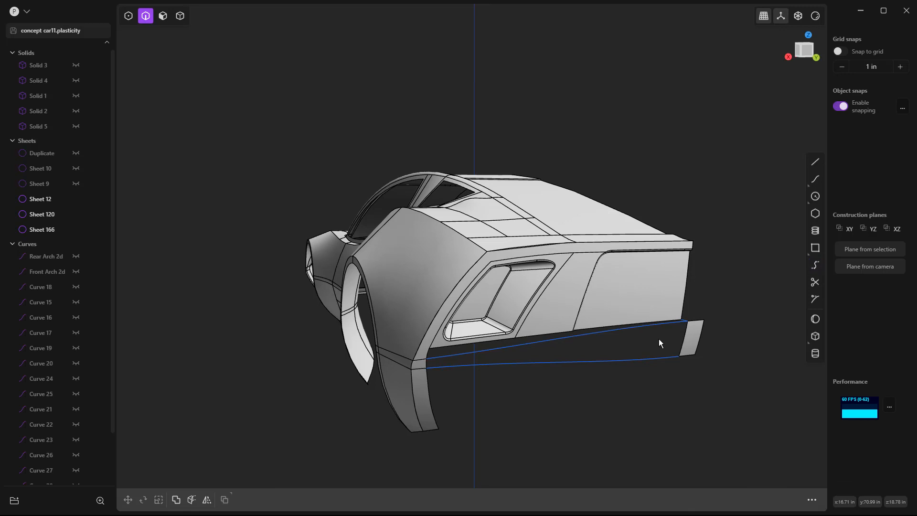
# Loft from the narrow centreline sheet's outer edge to the fender's short inner edge with G1 continuity, following the two bridge curves
pyautogui.click(685, 330)
pyautogui.press('e')
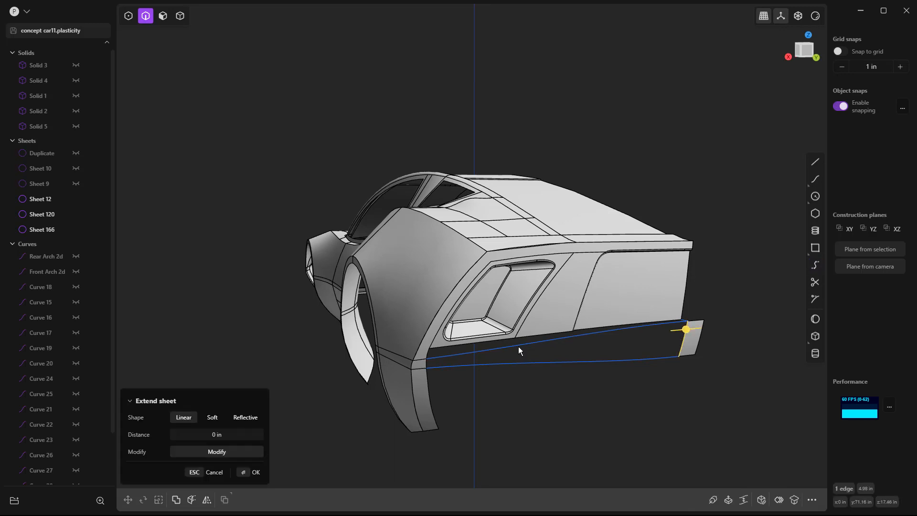
pyautogui.scroll(3, 428, 367)
pyautogui.keyDown('shift'); pyautogui.click(425, 363); pyautogui.keyUp('shift')
pyautogui.press('l')
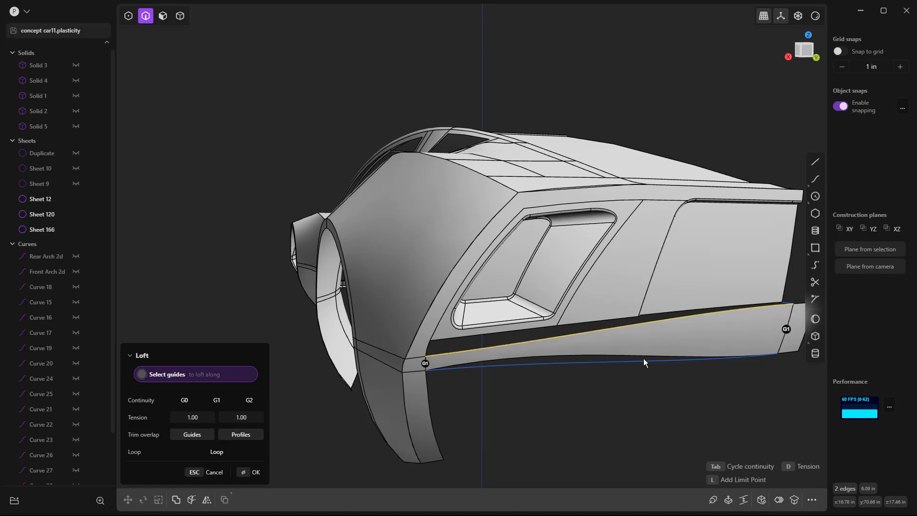
pyautogui.press('Return')
pyautogui.moveTo(608, 380); pyautogui.dragTo(602, 382, button='middle')
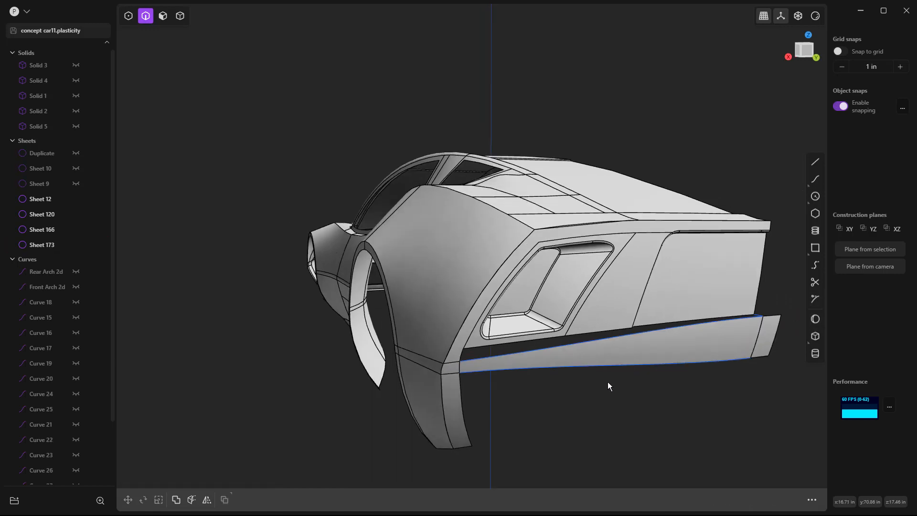
# Delete the two bridge curves and the narrow sheet at the centreline
pyautogui.click(579, 366)
pyautogui.click(580, 356)
pyautogui.click(581, 343)
pyautogui.click(578, 352)
pyautogui.press('5')
pyautogui.click(775, 339)
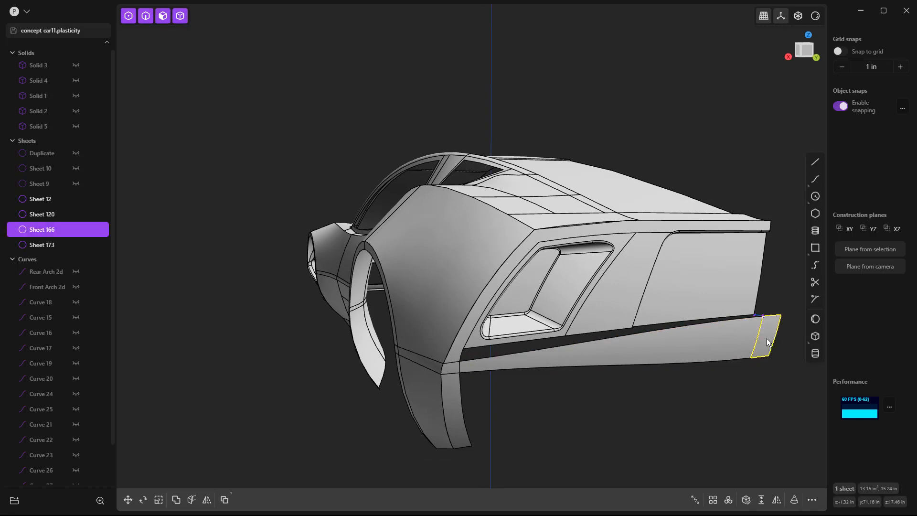
pyautogui.press('Delete')
# Delete the lofted bumper strip beneath the tail panel
pyautogui.scroll(-4, 629, 345)
pyautogui.moveTo(630, 388); pyautogui.dragTo(692, 346, button='middle')
pyautogui.scroll(5, 504, 389)
pyautogui.scroll(5, 679, 340)
pyautogui.click(668, 336)
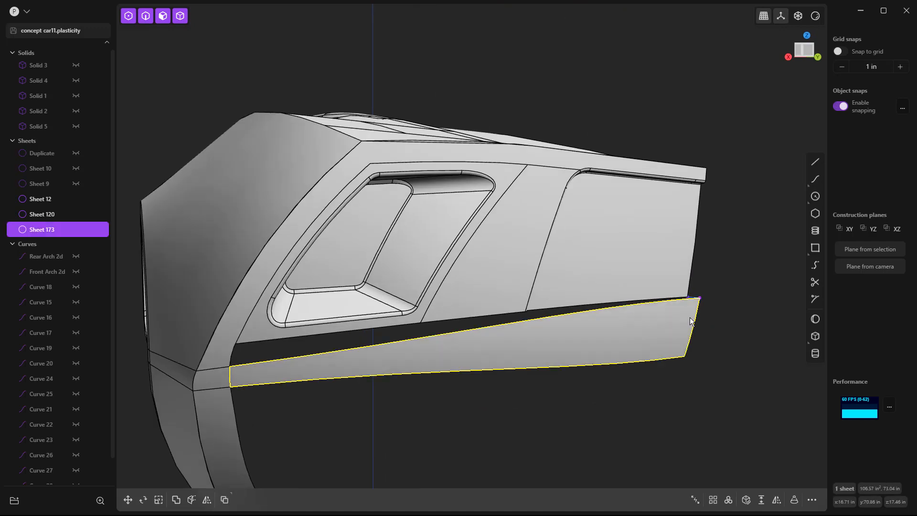
pyautogui.press('Delete')
# Duplicate the tail panel's outer lower edges as a curve and offset the copy slightly away from the panel
pyautogui.scroll(2, 691, 300)
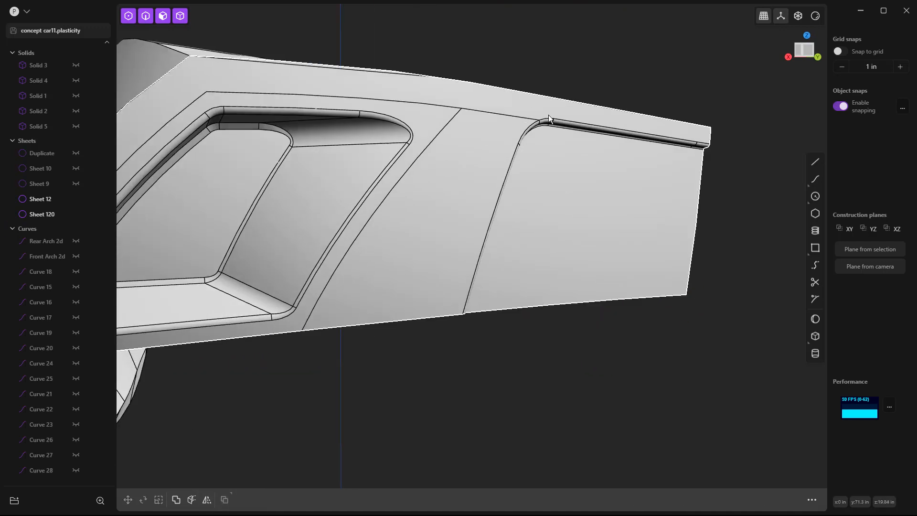
pyautogui.scroll(-3, 494, 190)
pyautogui.moveTo(495, 190); pyautogui.dragTo(408, 225, button='middle')
pyautogui.click(408, 228)
pyautogui.moveTo(452, 265); pyautogui.dragTo(437, 317, button='middle')
pyautogui.click(398, 237)
pyautogui.press('e')
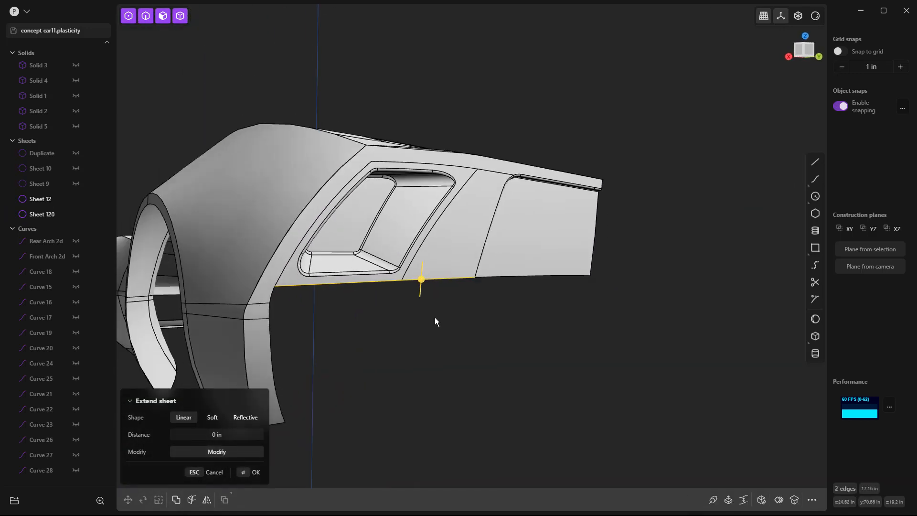
pyautogui.hotkey('shift', 'd')
pyautogui.moveTo(405, 281); pyautogui.dragTo(415, 314)
pyautogui.moveTo(415, 315); pyautogui.dragTo(402, 357, button='middle')
pyautogui.click(435, 352)
# Loft a narrow lip between the tail panel's lower edges and the offset curve, and check it from behind
pyautogui.press('2')
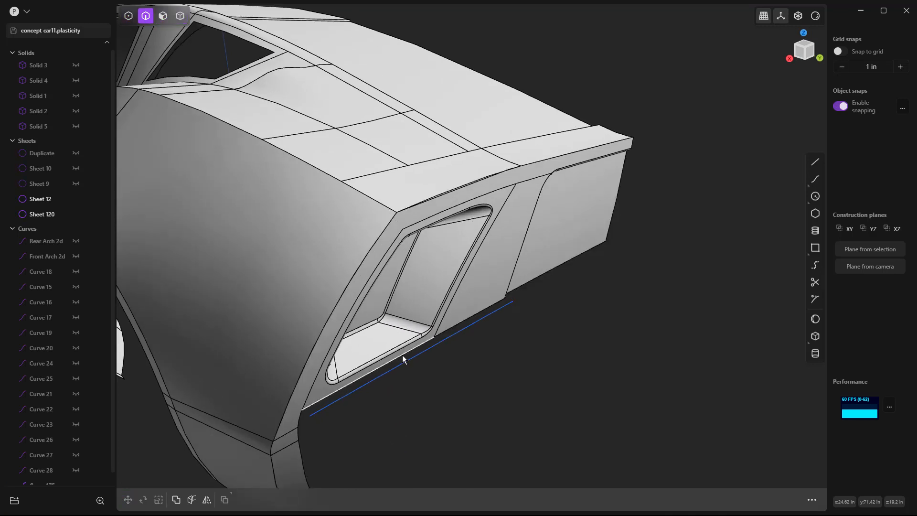
pyautogui.click(403, 355)
pyautogui.keyDown('shift'); pyautogui.click(460, 322); pyautogui.keyUp('shift')
pyautogui.keyDown('shift'); pyautogui.click(427, 349); pyautogui.keyUp('shift')
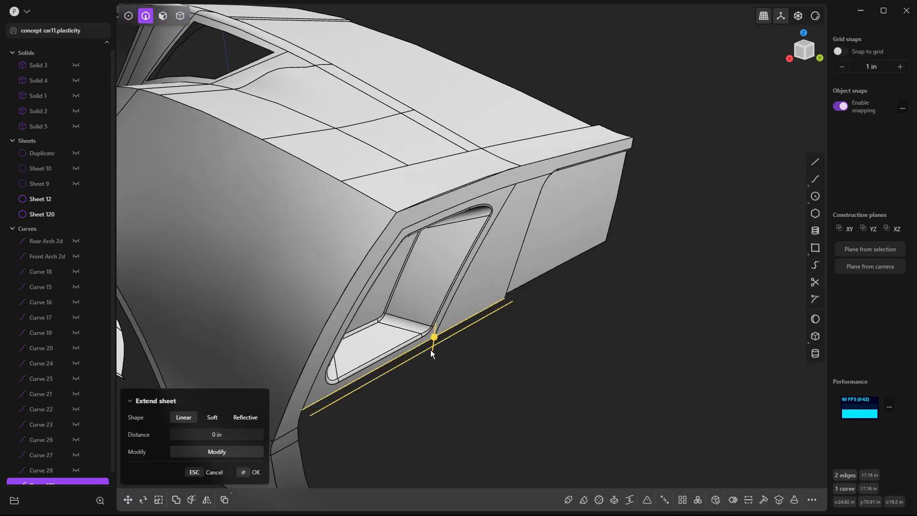
pyautogui.press('l')
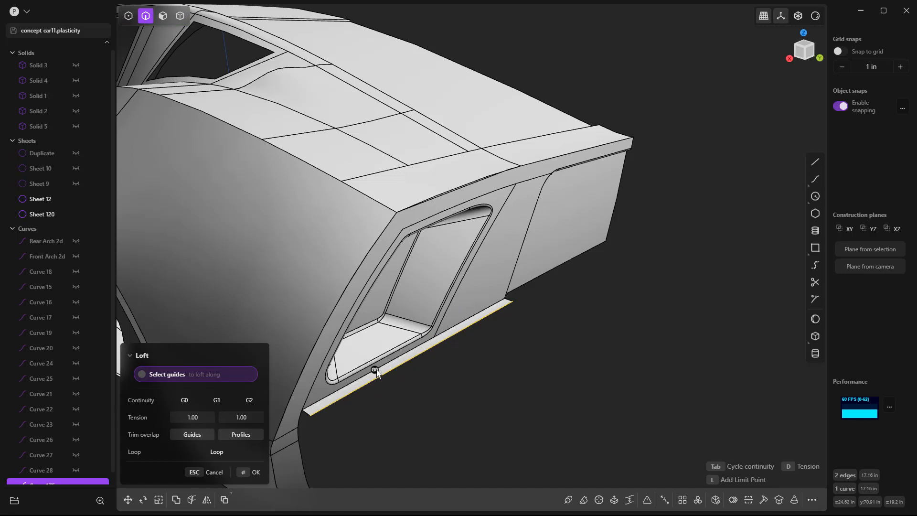
pyautogui.press('Return')
pyautogui.moveTo(458, 367); pyautogui.dragTo(464, 343, button='middle')
pyautogui.click(452, 341)
pyautogui.click(481, 375)
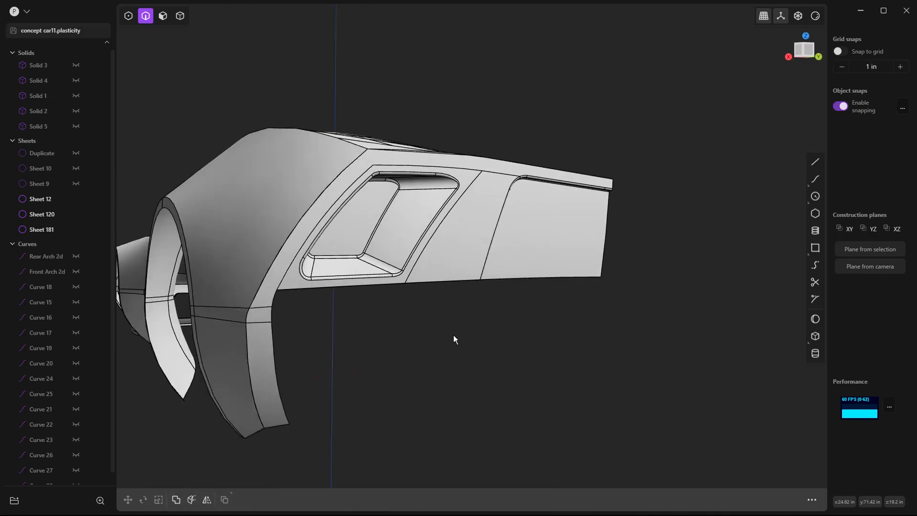
# Undo the narrow lip loft and the duplicated curve below the tail panel
pyautogui.moveTo(394, 354); pyautogui.dragTo(430, 359, button='middle')
pyautogui.hotkey('ctrl', 'z')
pyautogui.hotkey('ctrl', 'z')
pyautogui.hotkey('ctrl', 'z')
pyautogui.hotkey('ctrl', 'z')
pyautogui.hotkey('ctrl', 'z')
pyautogui.hotkey('ctrl', 'z')
pyautogui.hotkey('ctrl', 'z')
pyautogui.hotkey('ctrl', 'z')
pyautogui.hotkey('ctrl', 'z')
pyautogui.hotkey('ctrl', 'z')
pyautogui.hotkey('ctrl', 'z')
pyautogui.hotkey('ctrl', 'z')
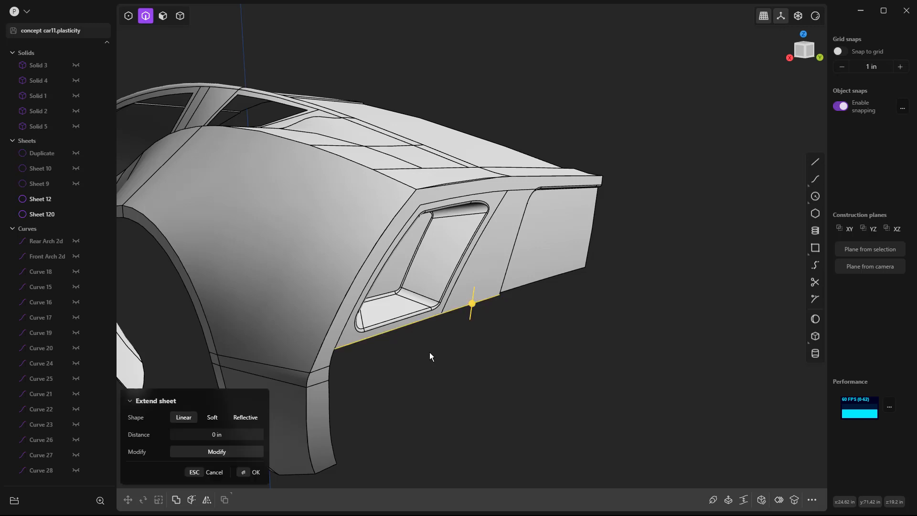
pyautogui.scroll(-5, 468, 322)
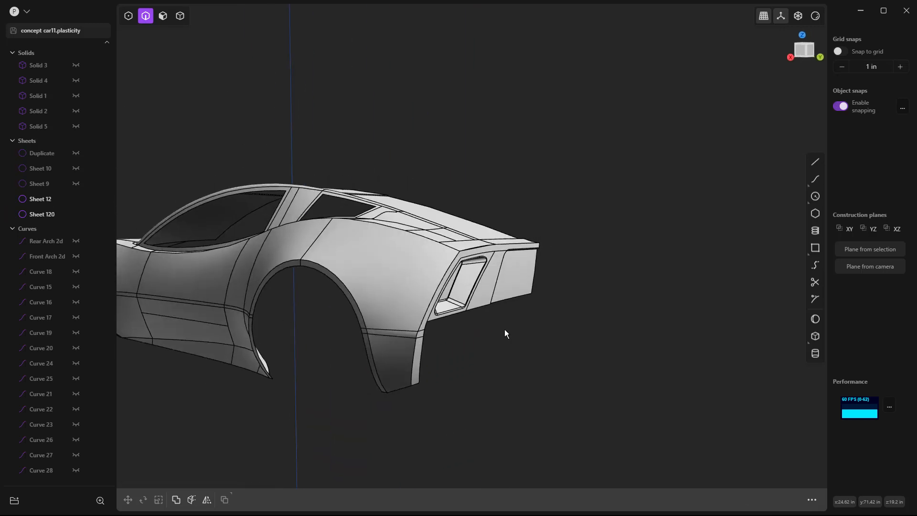
# Delete the two adjoining upper body faces behind the rear quarter window
pyautogui.moveTo(505, 333); pyautogui.dragTo(450, 311, button='middle')
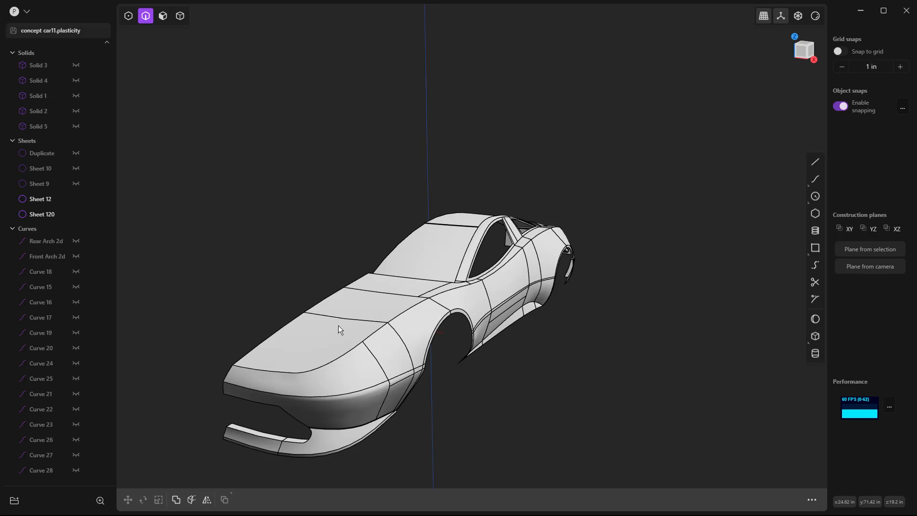
pyautogui.moveTo(338, 325); pyautogui.dragTo(484, 258, button='middle')
pyautogui.scroll(2, 492, 251)
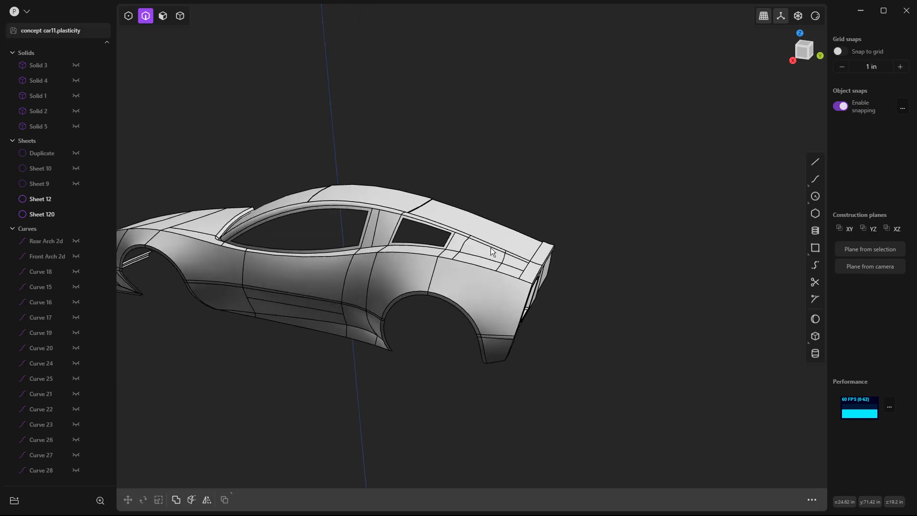
pyautogui.scroll(1, 490, 252)
pyautogui.scroll(2, 483, 252)
pyautogui.press('5')
pyautogui.scroll(4, 471, 254)
pyautogui.scroll(2, 458, 244)
pyautogui.click(444, 224)
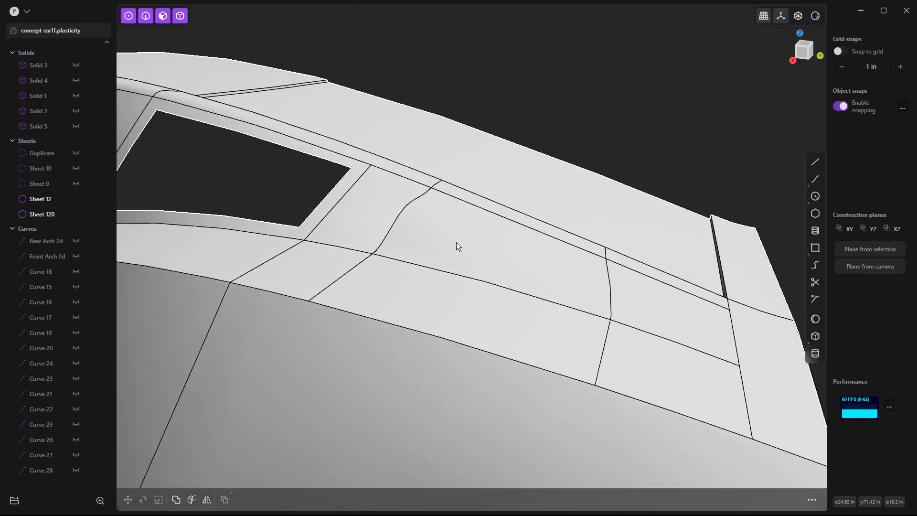
pyautogui.click(439, 222)
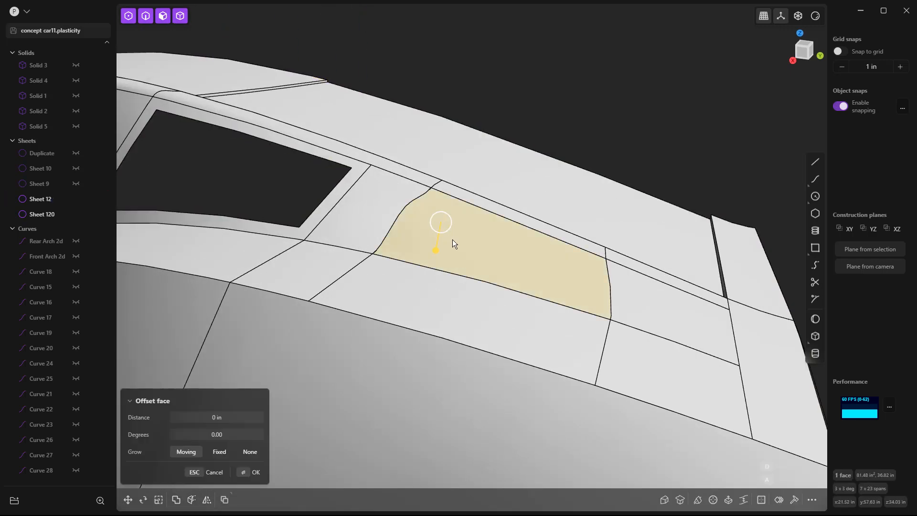
pyautogui.press('Delete')
pyautogui.moveTo(437, 263); pyautogui.dragTo(440, 265, button='middle')
pyautogui.click(431, 204)
pyautogui.click(432, 207)
pyautogui.press('Delete')
# Patch the opening behind the quarter window with G1 at its front, upper and rear edges, G0 along its lower edges, and Quality faces
pyautogui.moveTo(550, 263); pyautogui.dragTo(464, 254, button='middle')
pyautogui.press('2')
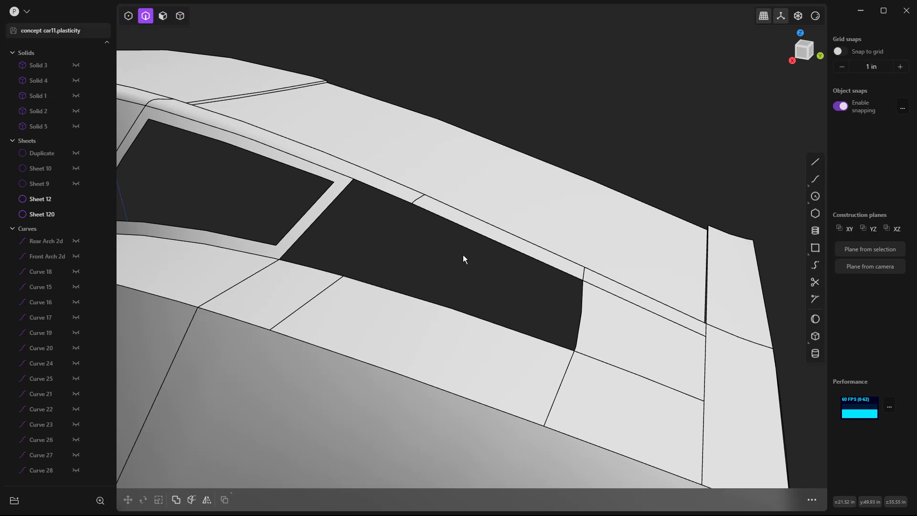
pyautogui.doubleClick(457, 228)
pyautogui.write('efpat')
pyautogui.press('Return')
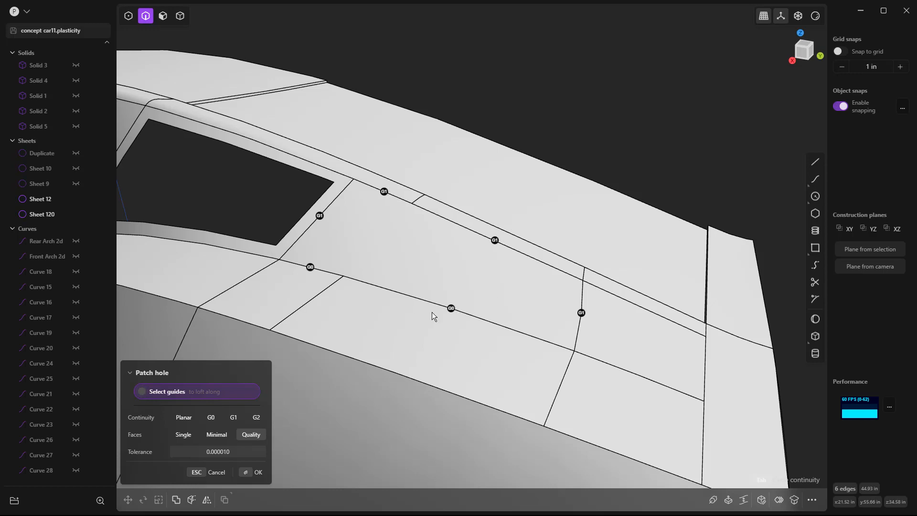
pyautogui.press('Return')
pyautogui.scroll(-10, 518, 82)
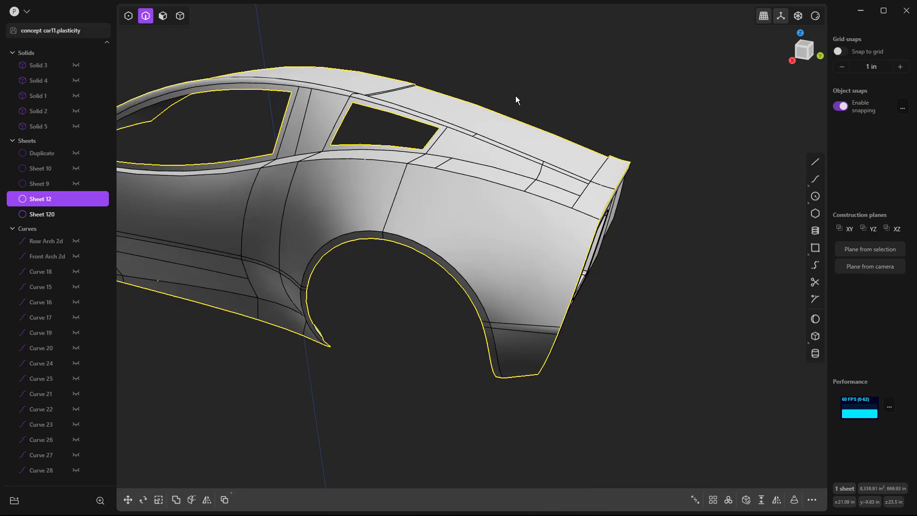
# Join the tail panel sheet (Sheet 120) with the main body sheet (Sheet 12)
pyautogui.moveTo(609, 283); pyautogui.dragTo(536, 270, button='middle')
pyautogui.click(67, 216)
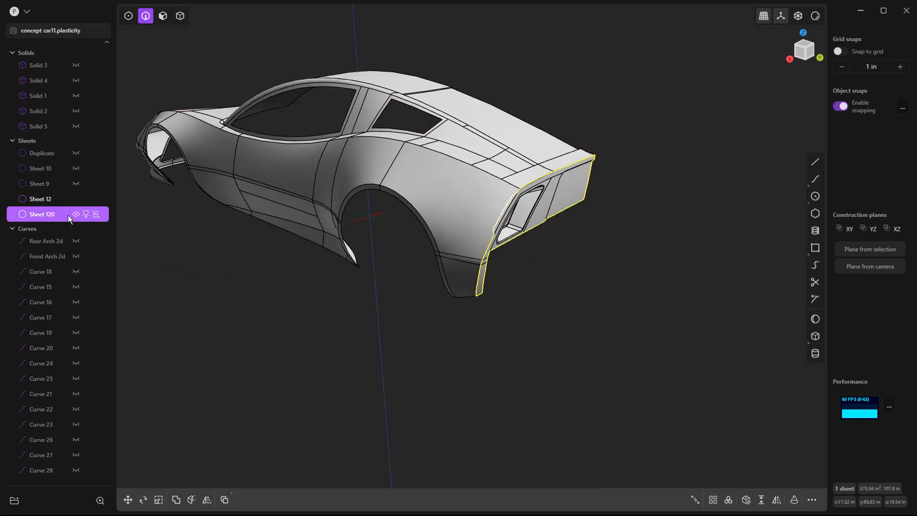
pyautogui.keyDown('shift'); pyautogui.click(66, 201); pyautogui.keyUp('shift')
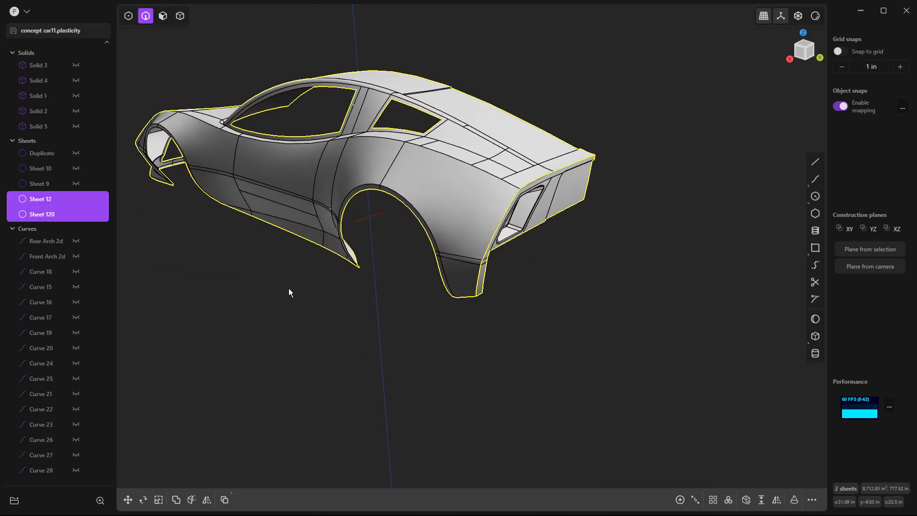
pyautogui.press('j')
pyautogui.click(336, 311)
# Apply a small fillet to the sharp edge at the rear of the joined body
pyautogui.moveTo(439, 311); pyautogui.dragTo(476, 228, button='middle')
pyautogui.click(464, 226)
pyautogui.moveTo(464, 225); pyautogui.dragTo(463, 229)
pyautogui.press('Return')
pyautogui.moveTo(635, 184); pyautogui.dragTo(631, 210, button='middle')
pyautogui.click(660, 275)
# In front view, draw a line about 8.32 in long parallel to the grille opening's slanted edge and move it onto the bumper beside that edge
pyautogui.moveTo(661, 275); pyautogui.dragTo(362, 224, button='middle')
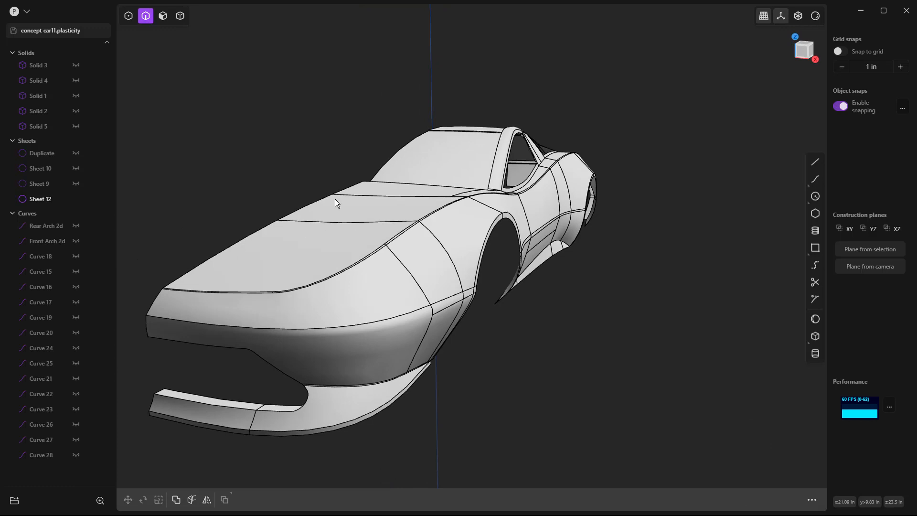
pyautogui.scroll(-5, 492, 252)
pyautogui.moveTo(473, 288); pyautogui.dragTo(476, 278, button='middle')
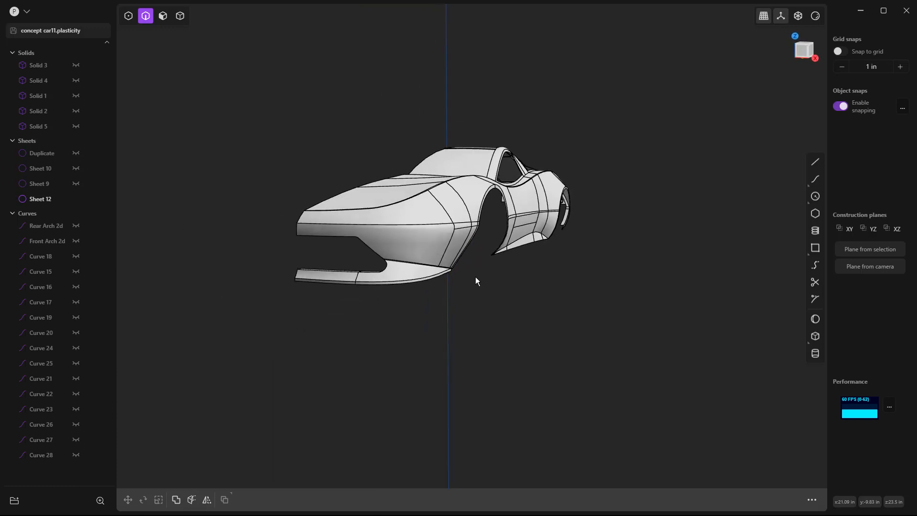
pyautogui.press('KP_1')
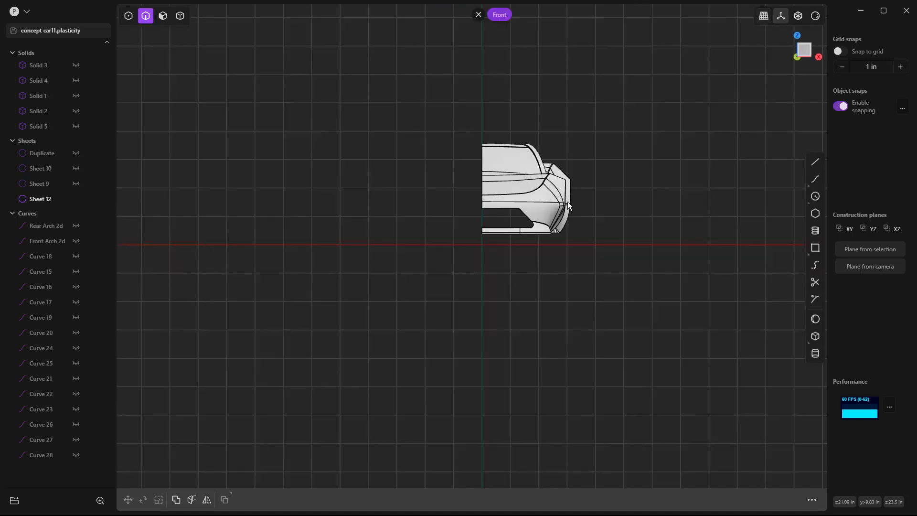
pyautogui.scroll(4, 557, 208)
pyautogui.scroll(4, 548, 213)
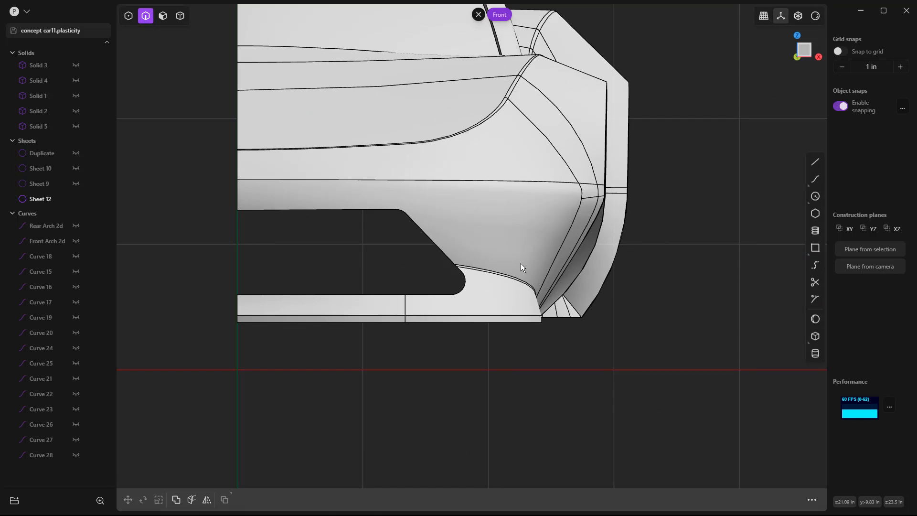
pyautogui.click(816, 161)
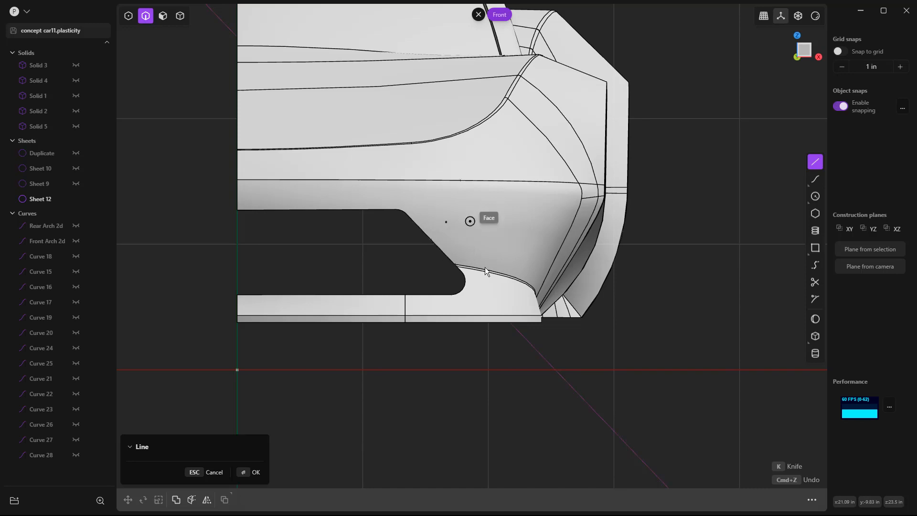
pyautogui.click(547, 360)
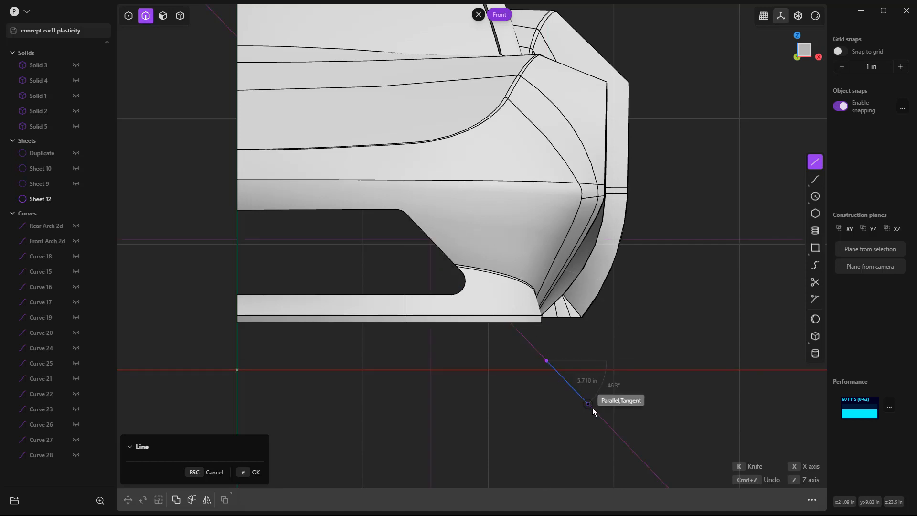
pyautogui.click(593, 409)
pyautogui.press('g')
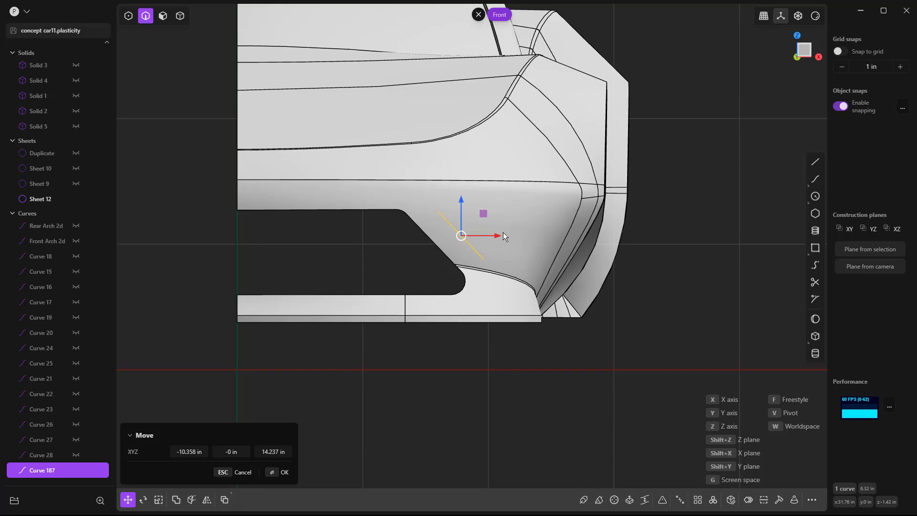
pyautogui.click(504, 232)
pyautogui.rightClick(677, 261)
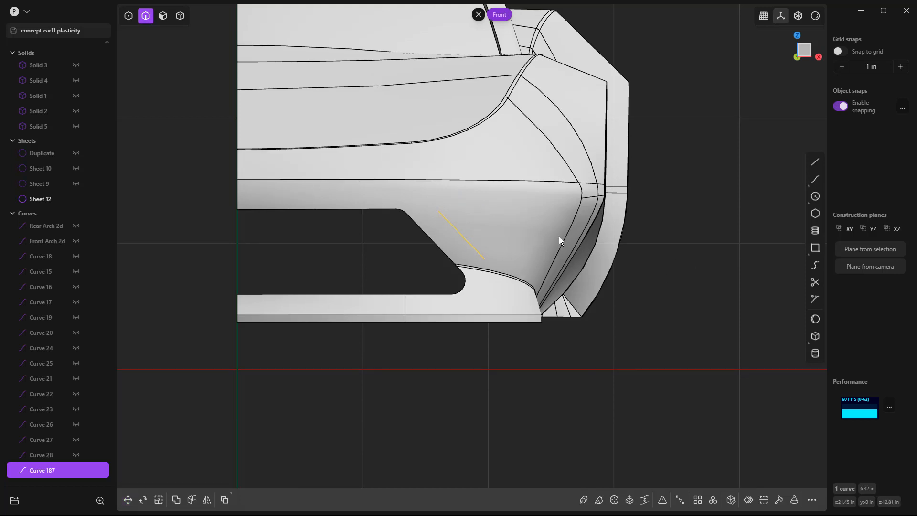
# Draw a second line about 8.35 in long parallel to the bumper's outer slanted edge and move it onto the bumper just inside that edge
pyautogui.scroll(1, 453, 221)
pyautogui.press('5')
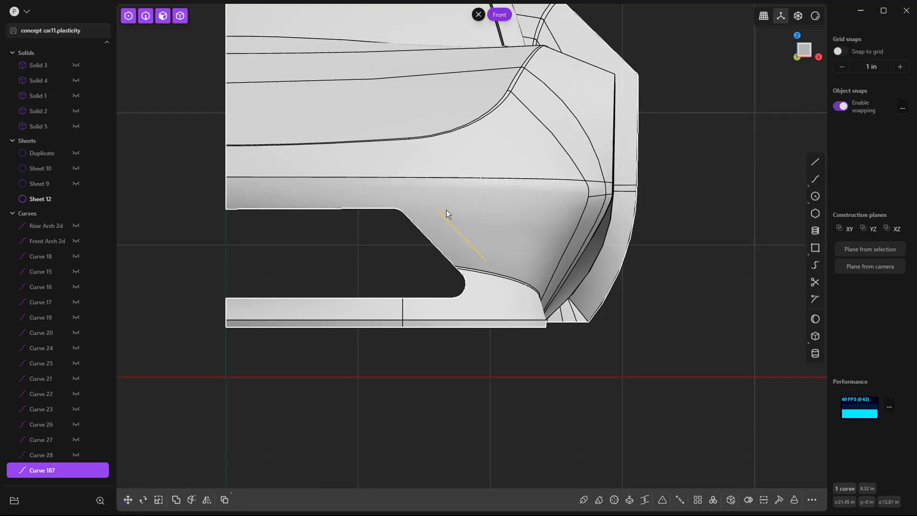
pyautogui.press('l')
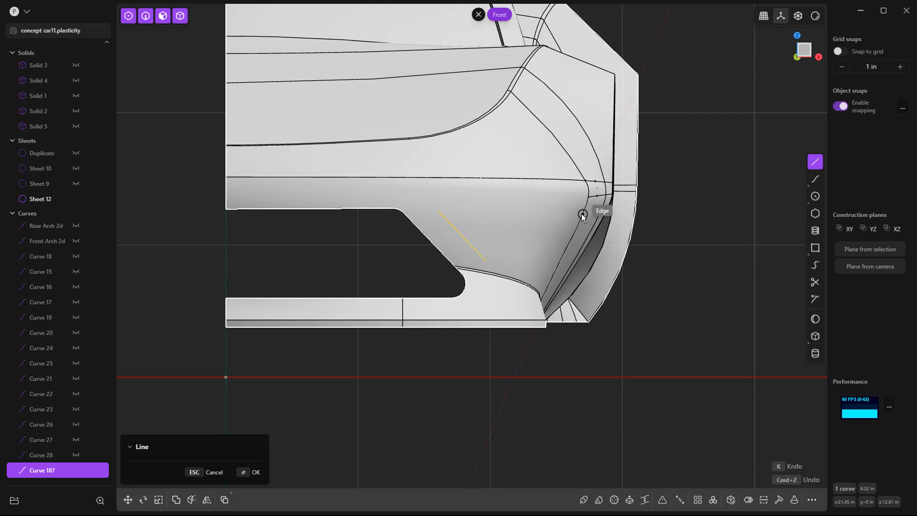
pyautogui.click(527, 347)
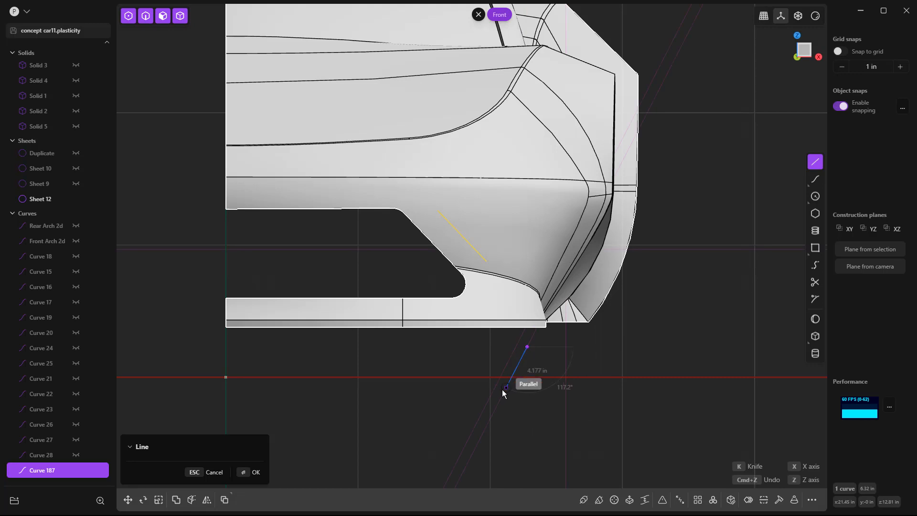
pyautogui.click(495, 409)
pyautogui.press('g')
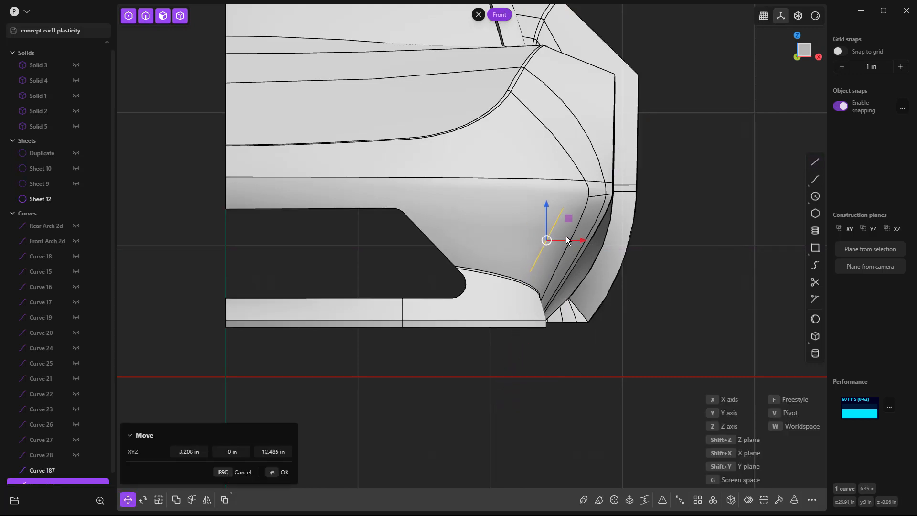
pyautogui.click(623, 318)
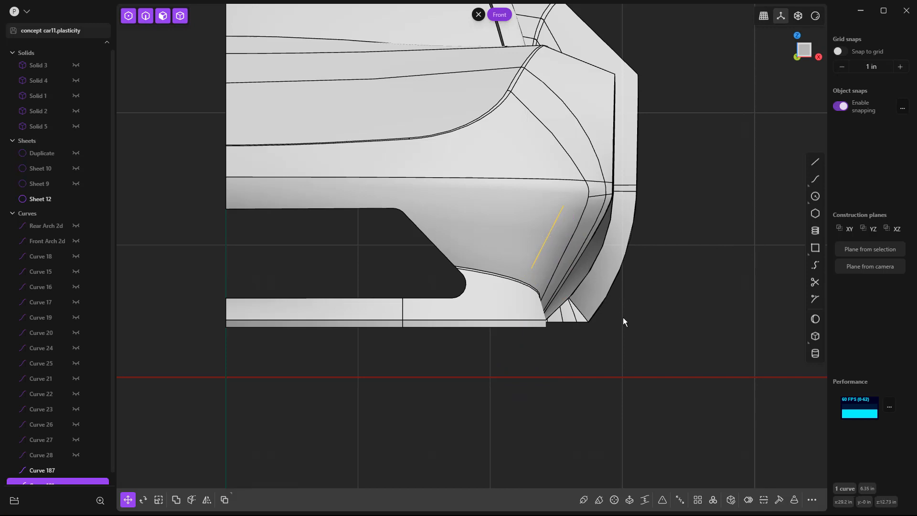
# Hide Sheet 12 and draw a line about 11.39 in long connecting the upper endpoints of the two slanted lines
pyautogui.click(297, 183)
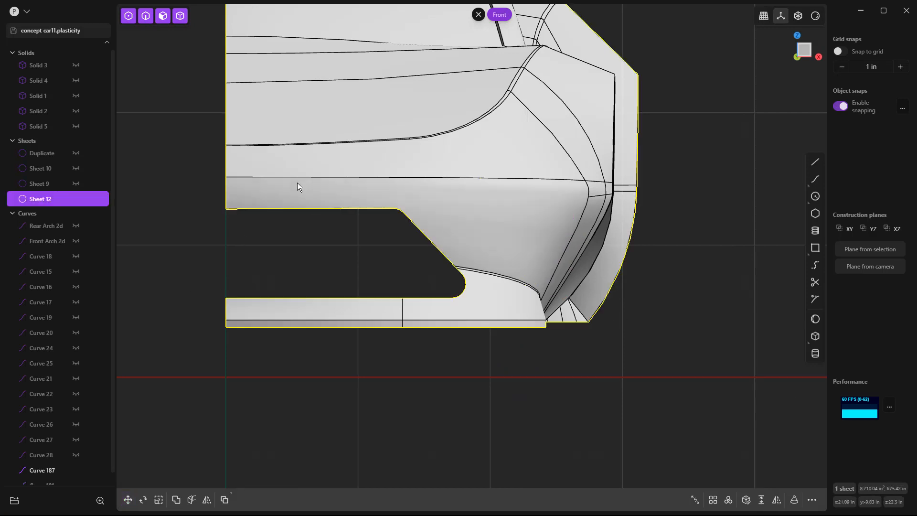
pyautogui.press('h')
pyautogui.scroll(1, 495, 218)
pyautogui.press('l')
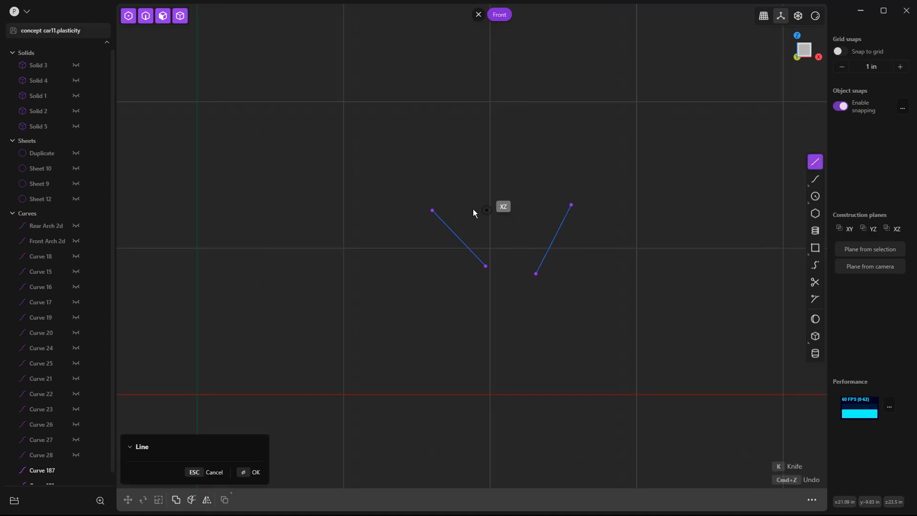
pyautogui.click(432, 211)
pyautogui.click(571, 205)
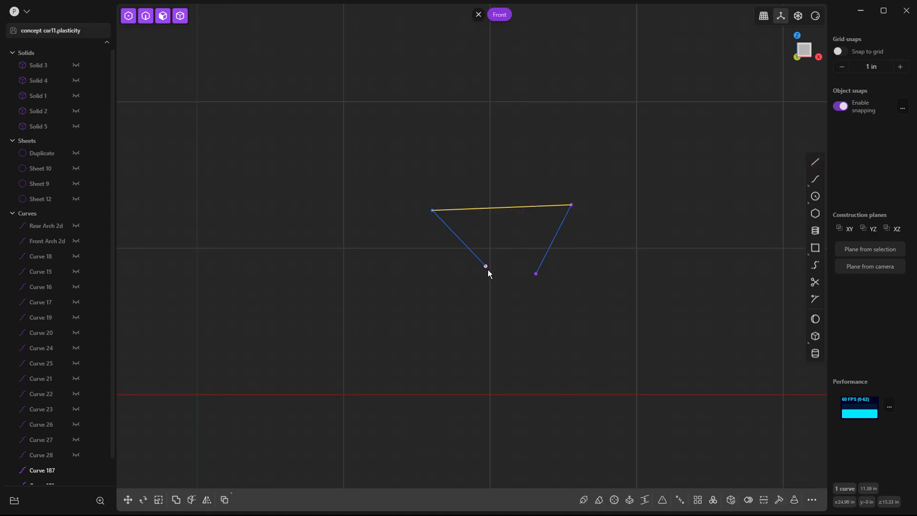
# Close the outline with a line between the lower endpoints of the slanted lines and delete the surplus segment beyond the corner
pyautogui.press('l')
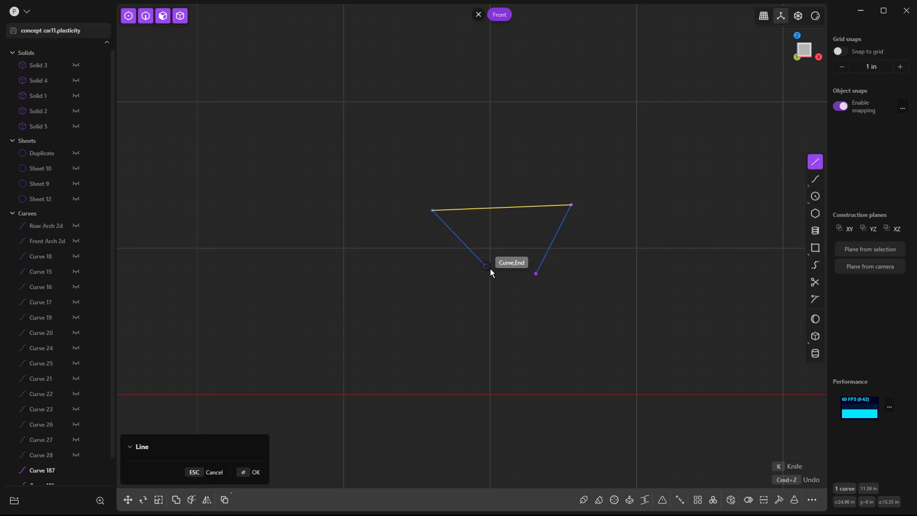
pyautogui.click(486, 266)
pyautogui.click(536, 273)
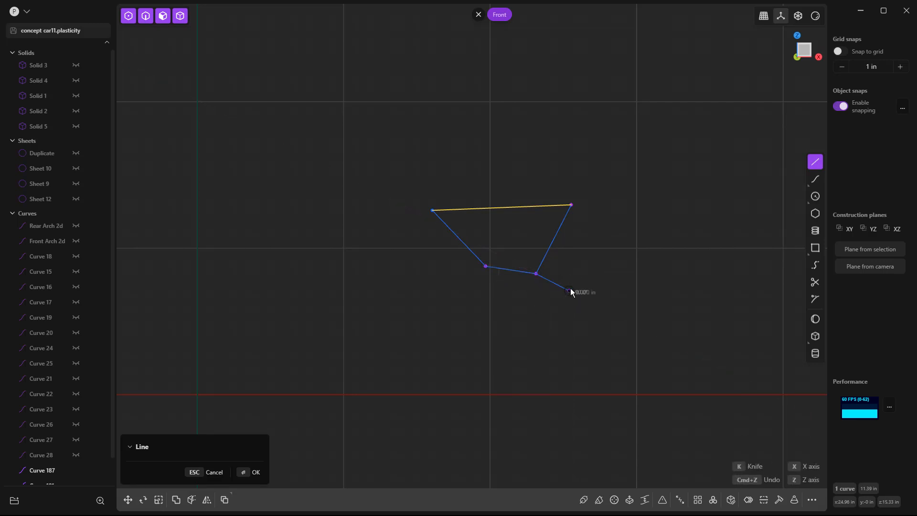
pyautogui.click(569, 290)
pyautogui.press('Return')
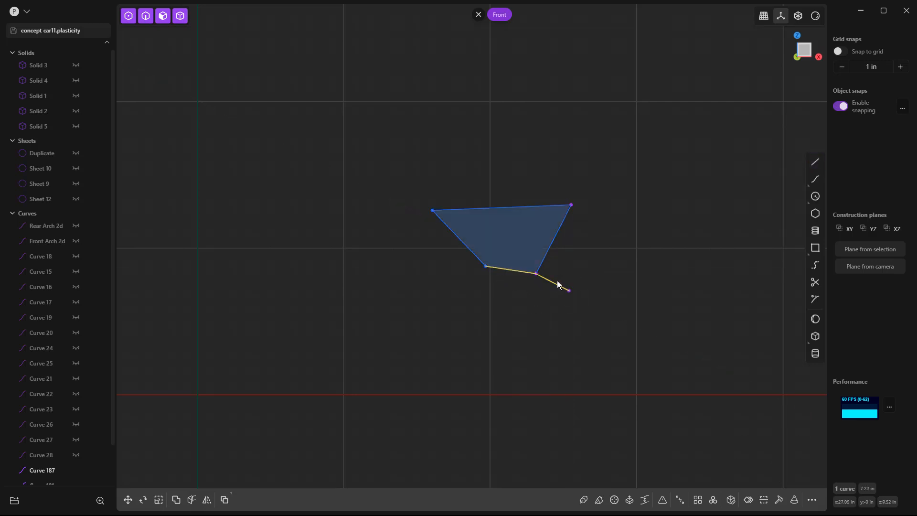
pyautogui.click(556, 286)
pyautogui.press('Delete')
# Join the four outline lines into one closed curve
pyautogui.click(514, 270)
pyautogui.keyDown('shift'); pyautogui.click(549, 252); pyautogui.keyUp('shift')
pyautogui.keyDown('shift'); pyautogui.click(506, 208); pyautogui.keyUp('shift')
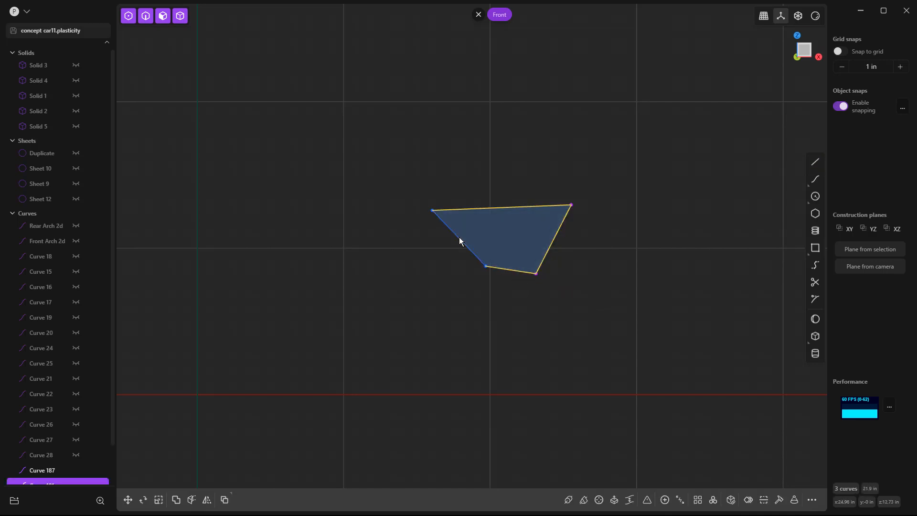
pyautogui.keyDown('shift'); pyautogui.click(460, 240); pyautogui.keyUp('shift')
pyautogui.press('j')
# Fillet all four corners of the closed outline curve
pyautogui.moveTo(571, 244); pyautogui.dragTo(591, 228, button='middle')
pyautogui.scroll(-6, 563, 245)
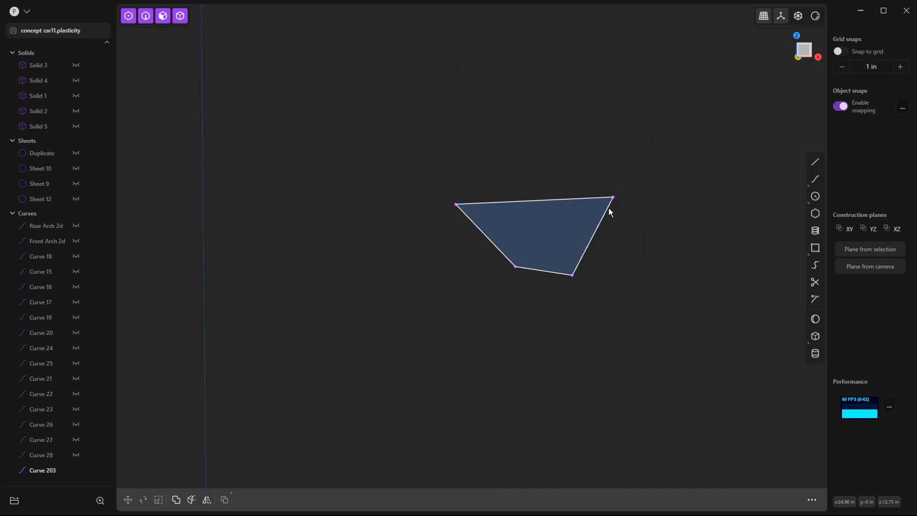
pyautogui.click(610, 210)
pyautogui.press('f')
pyautogui.moveTo(534, 236); pyautogui.dragTo(511, 246)
pyautogui.press('Return')
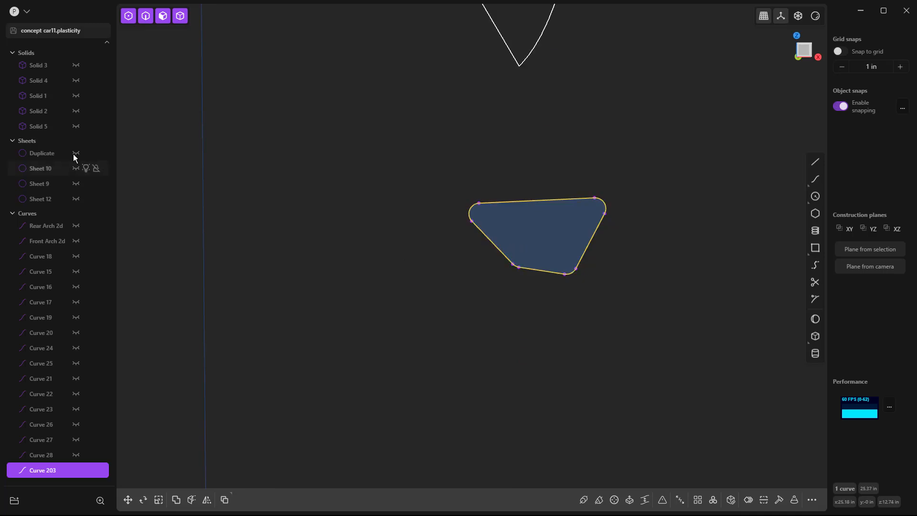
# Show Sheet 12 again and, in front view, imprint the rounded outline onto the front bumper surface
pyautogui.click(75, 200)
pyautogui.scroll(-5, 342, 213)
pyautogui.press('KP_1')
pyautogui.scroll(4, 486, 230)
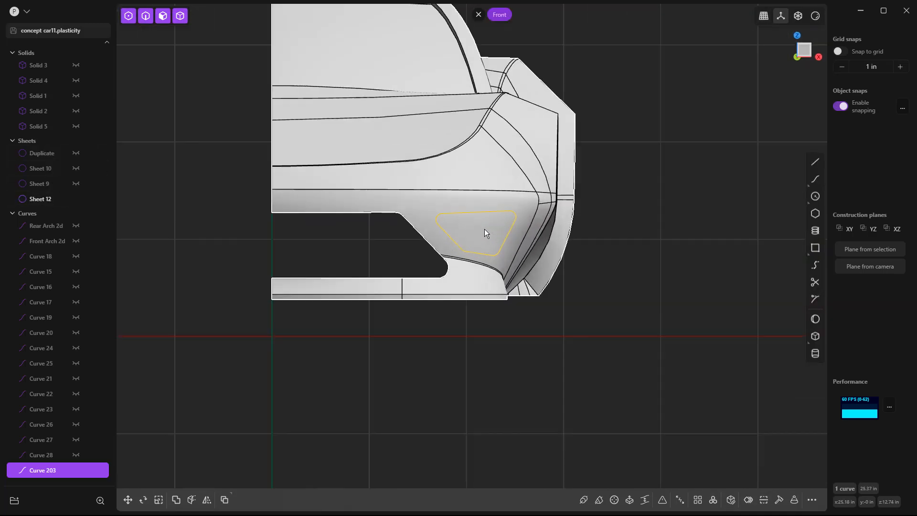
pyautogui.hotkey('shift', 'i')
pyautogui.click(477, 201)
pyautogui.press('Return')
# Detach the imprinted bumper face as a separate sheet and move it along Y into the body to form a recessed panel
pyautogui.moveTo(525, 222); pyautogui.dragTo(354, 247, button='middle')
pyautogui.scroll(4, 355, 246)
pyautogui.click(377, 242)
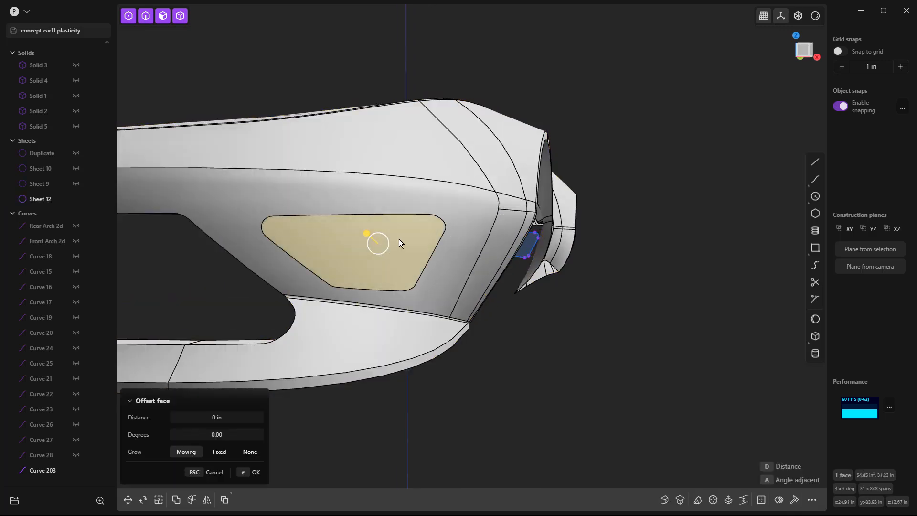
pyautogui.press('Return')
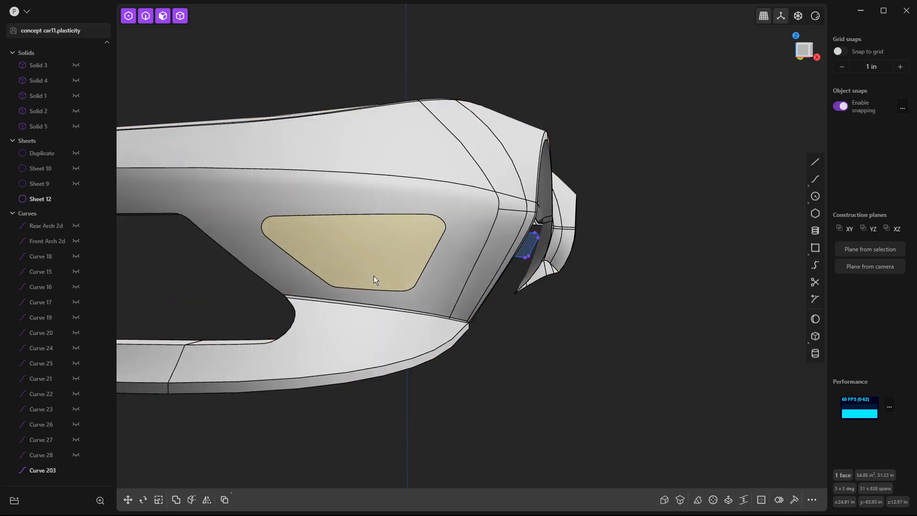
pyautogui.scroll(-5, 382, 264)
pyautogui.click(471, 334)
pyautogui.click(366, 260)
pyautogui.moveTo(438, 302); pyautogui.dragTo(414, 279, button='middle')
pyautogui.press('g')
pyautogui.press('y')
pyautogui.click(420, 278)
pyautogui.rightClick(445, 345)
pyautogui.click(444, 346)
# Delete the leftover rounded outline curve behind the bumper
pyautogui.moveTo(445, 345); pyautogui.dragTo(564, 249, button='middle')
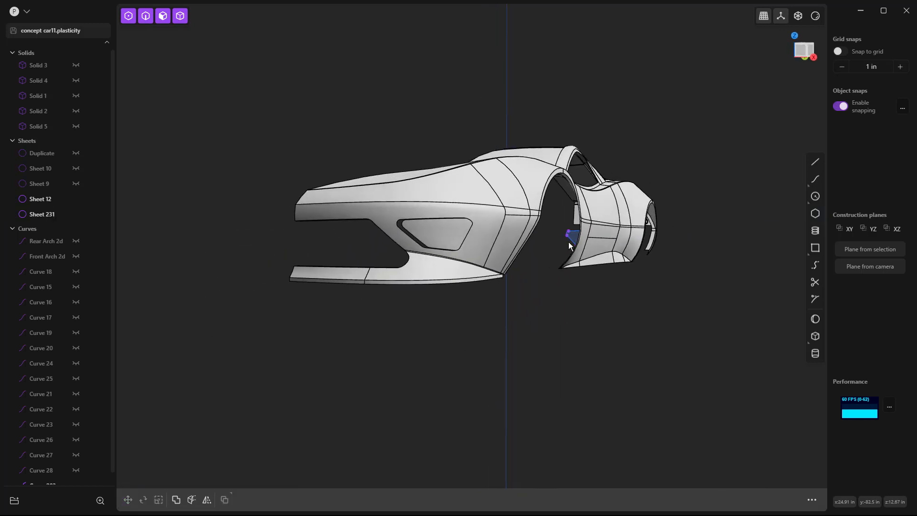
pyautogui.click(570, 240)
pyautogui.press('Delete')
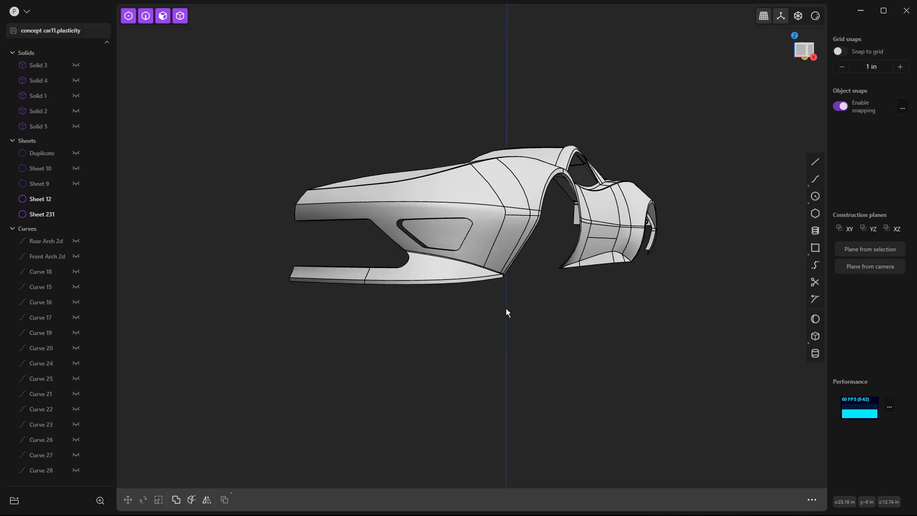
# Offset the recessed panel's border inward by 0.092 in to split off a thin rim
pyautogui.press('KP_1')
pyautogui.scroll(2, 623, 247)
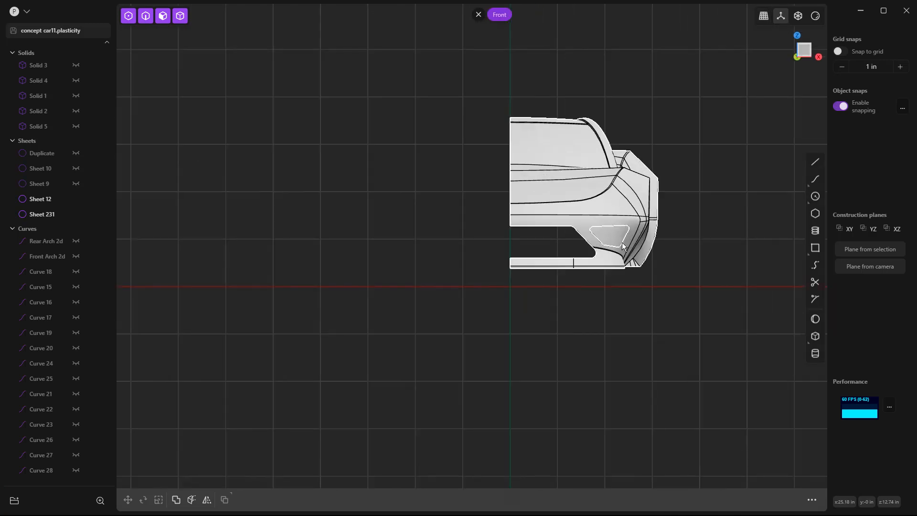
pyautogui.scroll(6, 621, 241)
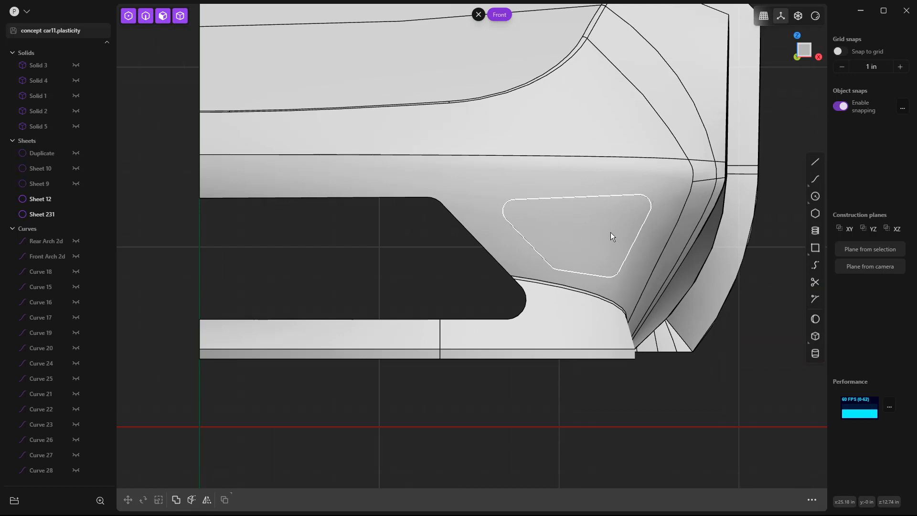
pyautogui.press('KP_5')
pyautogui.scroll(-8, 608, 232)
pyautogui.scroll(-2, 453, 270)
pyautogui.scroll(8, 538, 208)
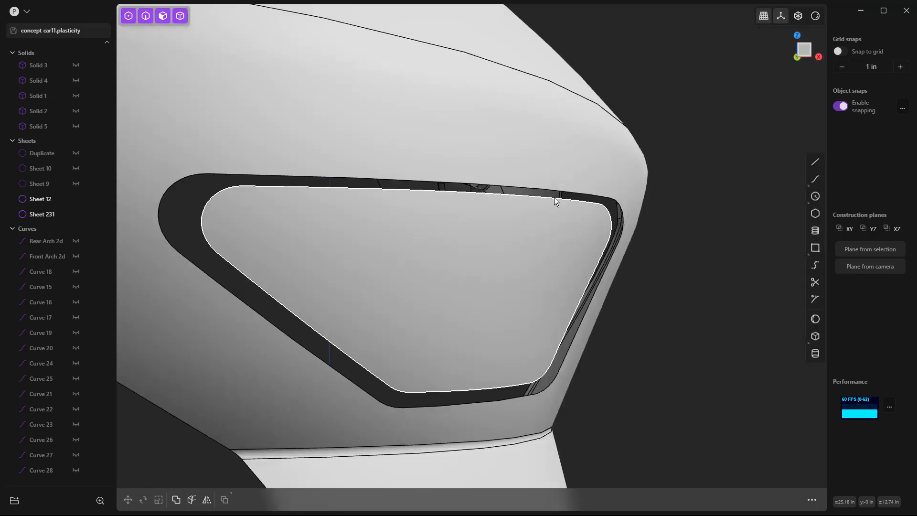
pyautogui.click(484, 227)
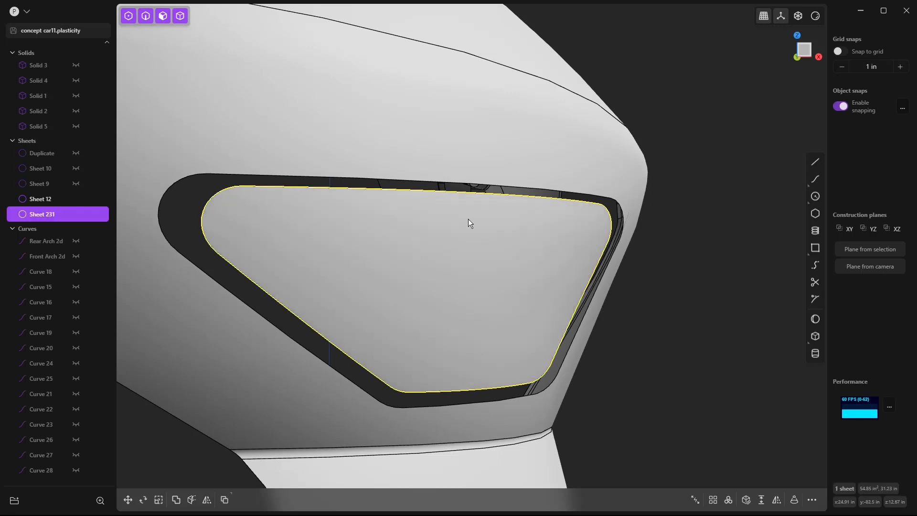
pyautogui.click(472, 227)
pyautogui.press('o')
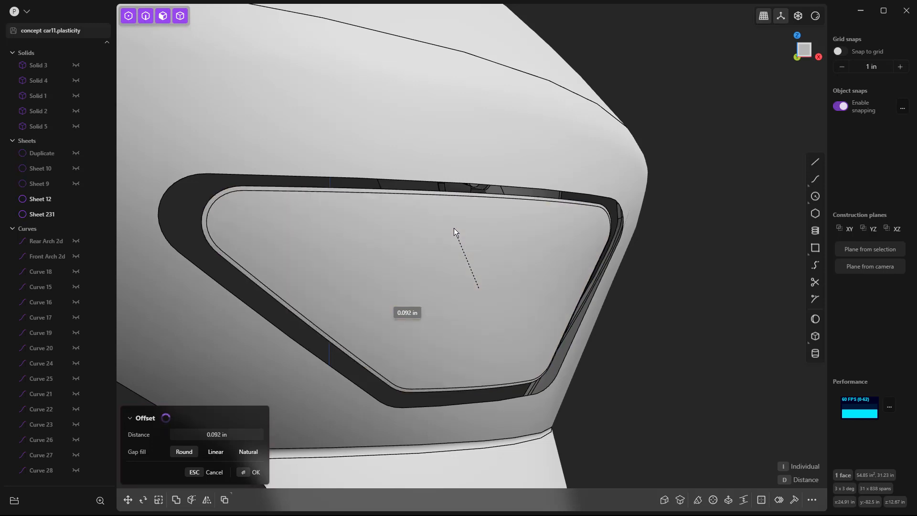
pyautogui.click(454, 228)
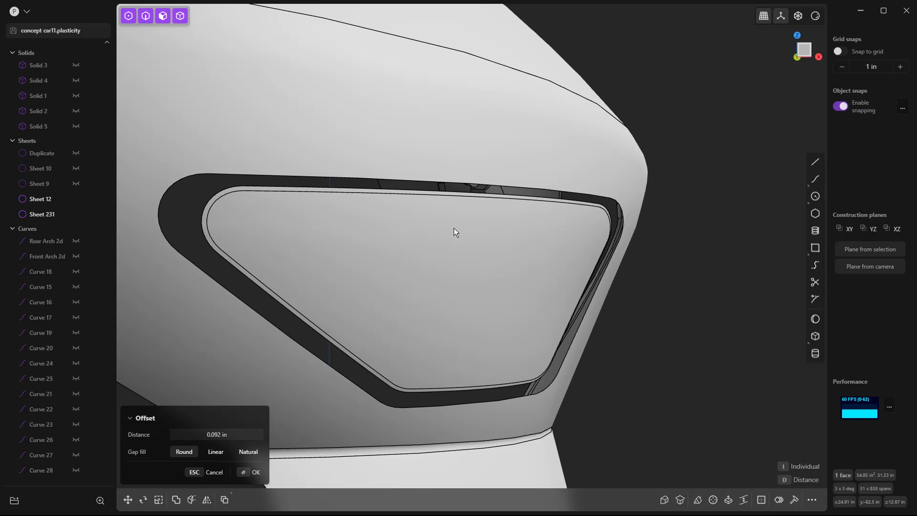
# Delete the thin outer rim face of the recessed panel, keeping only the inner face
pyautogui.scroll(5, 221, 196)
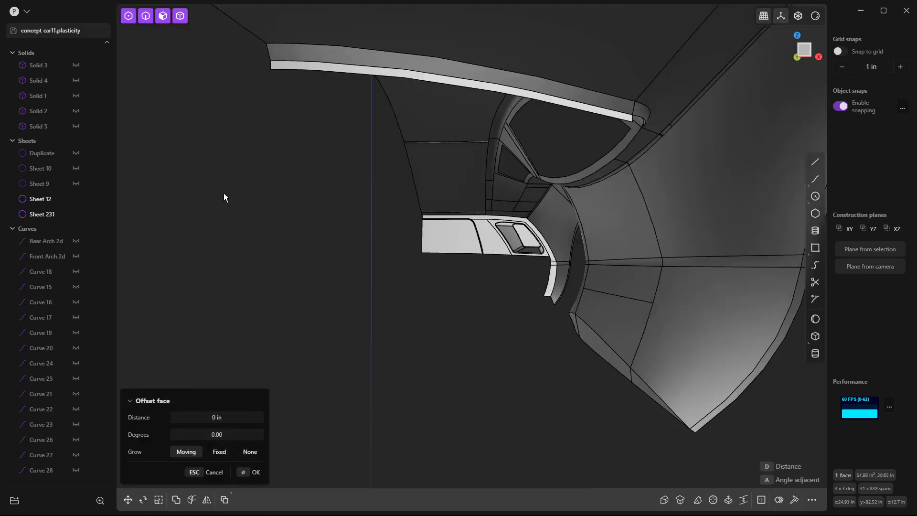
pyautogui.scroll(-2, 228, 190)
pyautogui.scroll(-3, 228, 190)
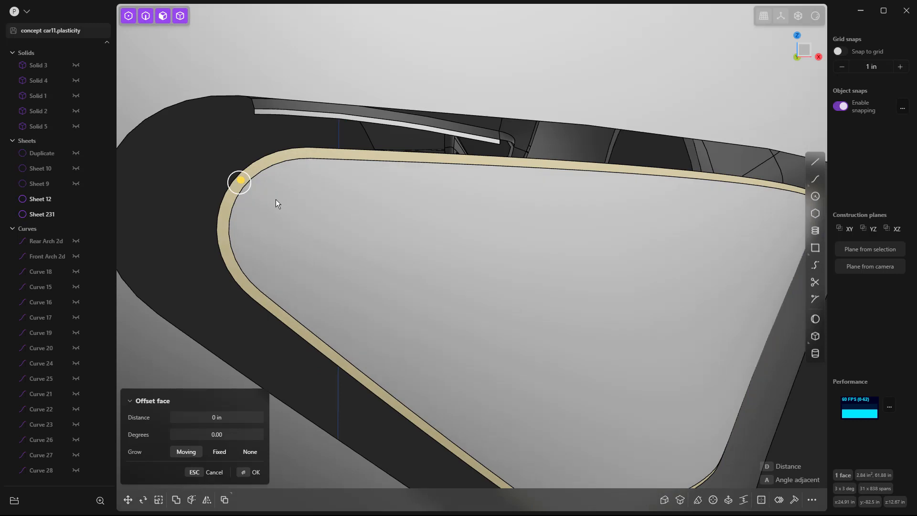
pyautogui.press('Escape')
pyautogui.scroll(-5, 275, 199)
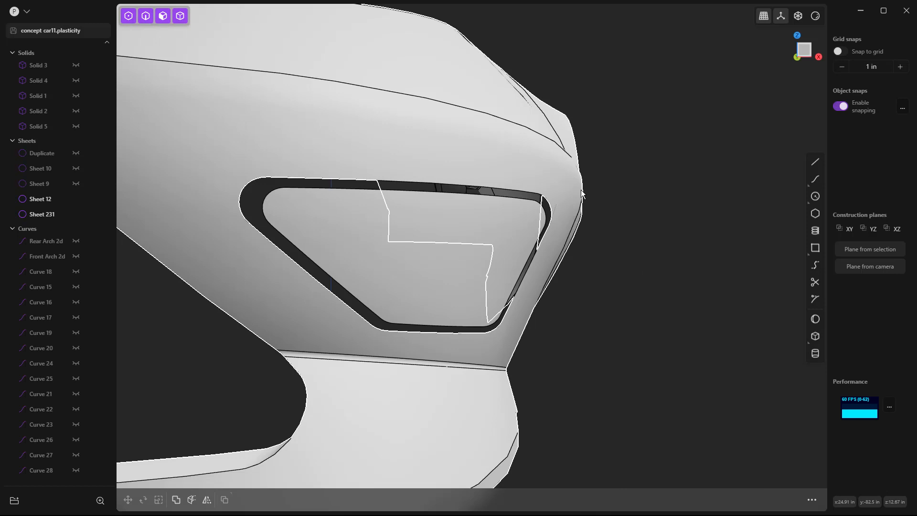
# Loft a wall with G0 continuity between the recessed panel's edge loop and the bumper opening's edge loop
pyautogui.press('2')
pyautogui.doubleClick(498, 199)
pyautogui.press('e')
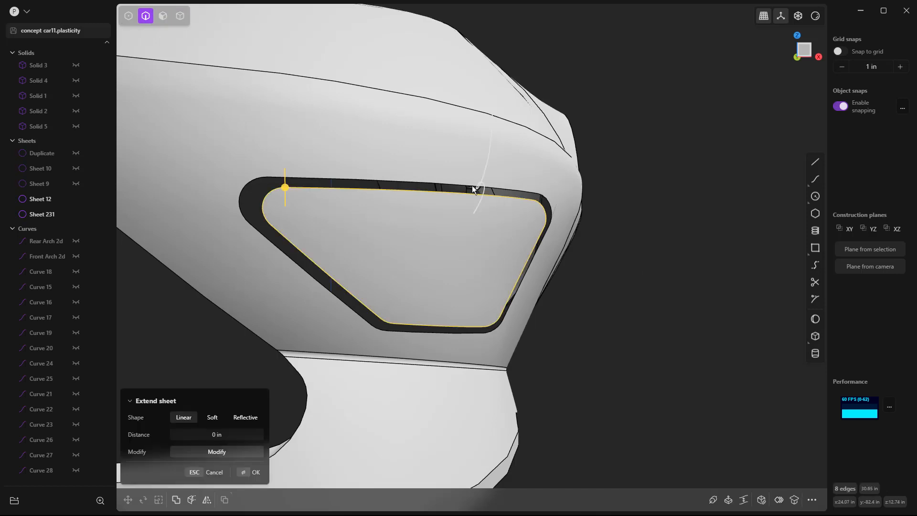
pyautogui.keyDown('shift'); pyautogui.doubleClick(450, 186); pyautogui.keyUp('shift')
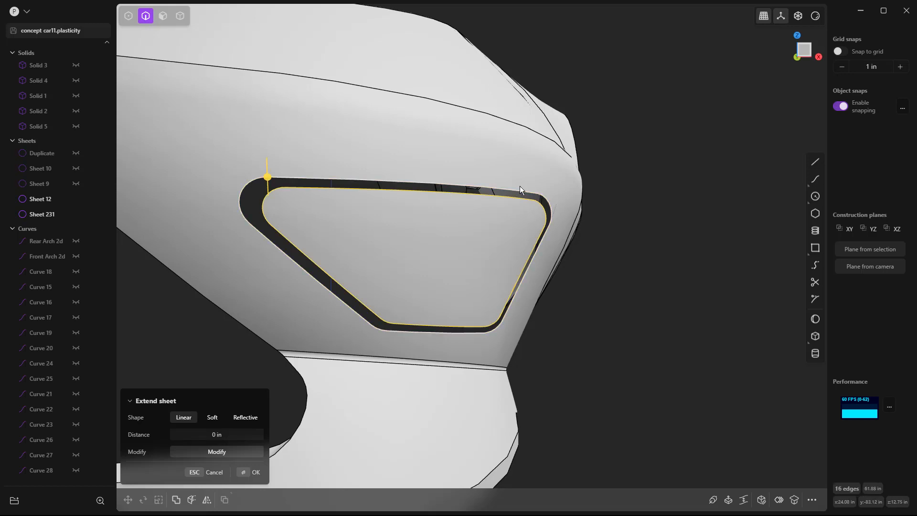
pyautogui.press('l')
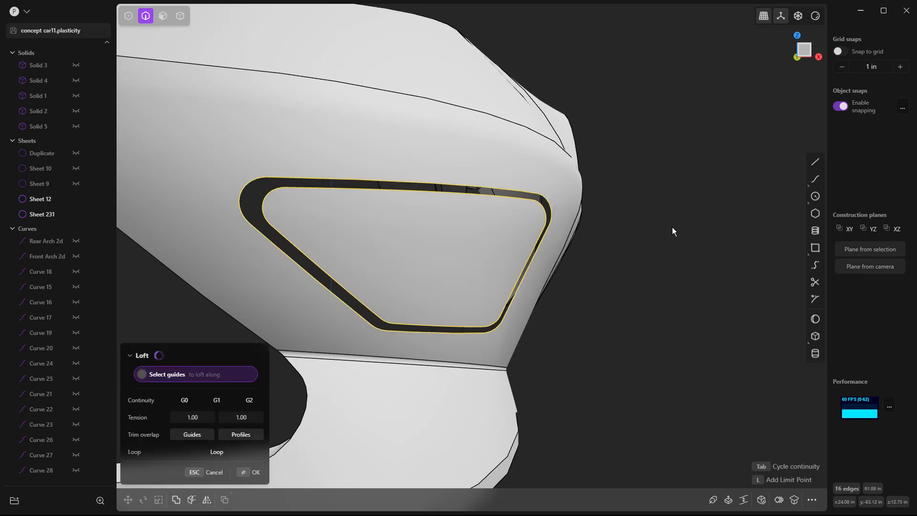
pyautogui.click(439, 192)
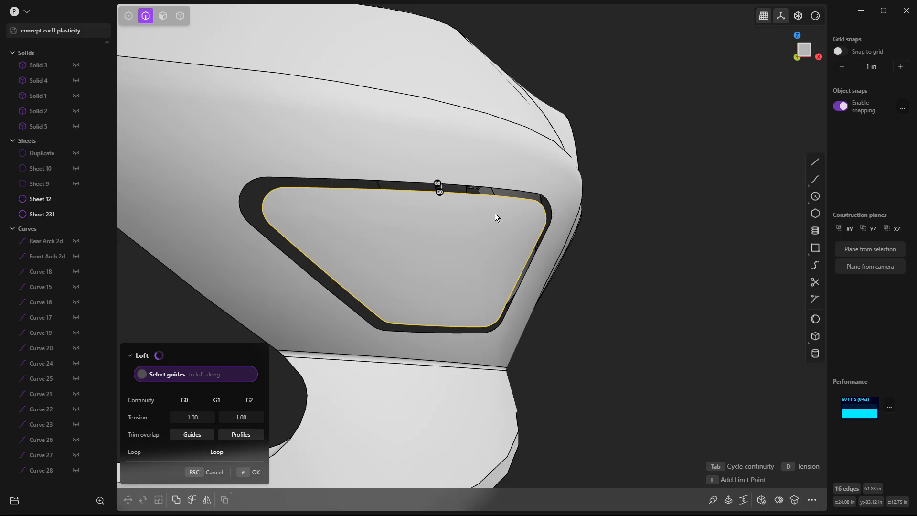
pyautogui.moveTo(671, 227); pyautogui.dragTo(676, 228, button='middle')
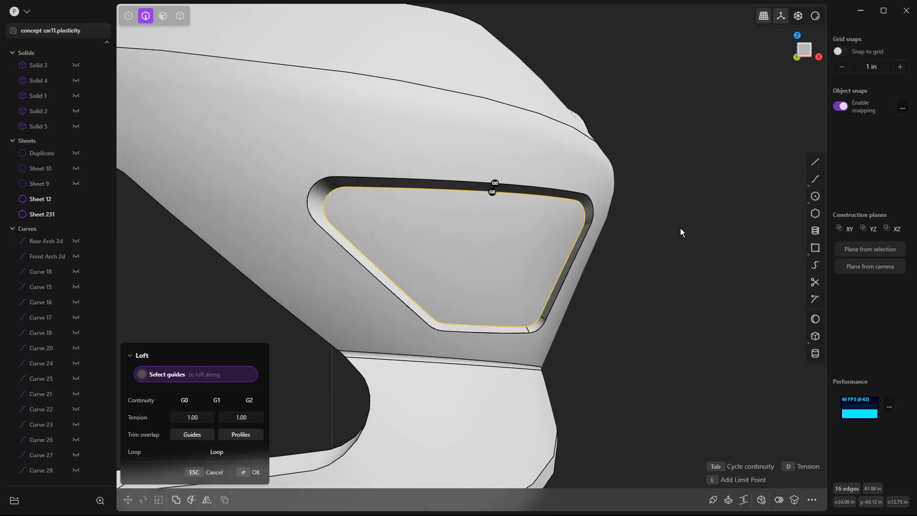
pyautogui.press('Return')
pyautogui.click(680, 228)
pyautogui.press('5')
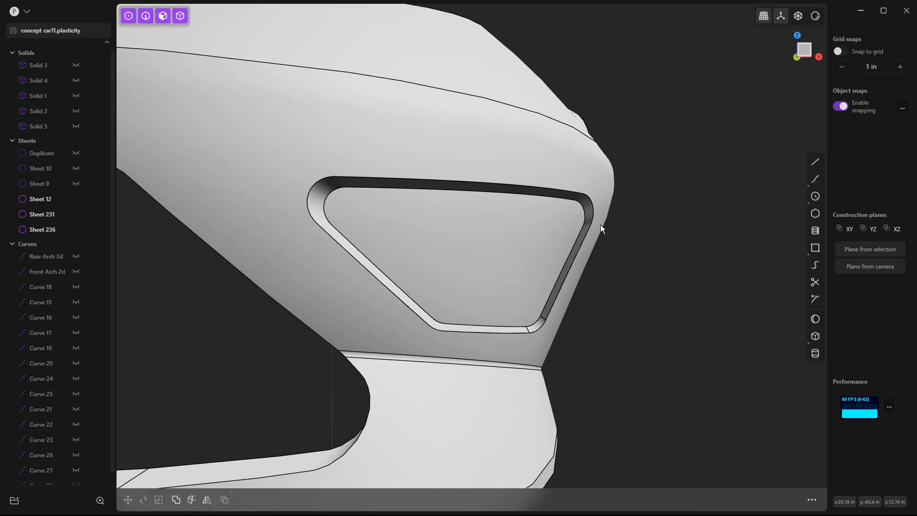
# Join the recessed panel, the lofted wall and the main body sheet into one sheet
pyautogui.click(470, 250)
pyautogui.click(314, 192)
pyautogui.click(289, 182)
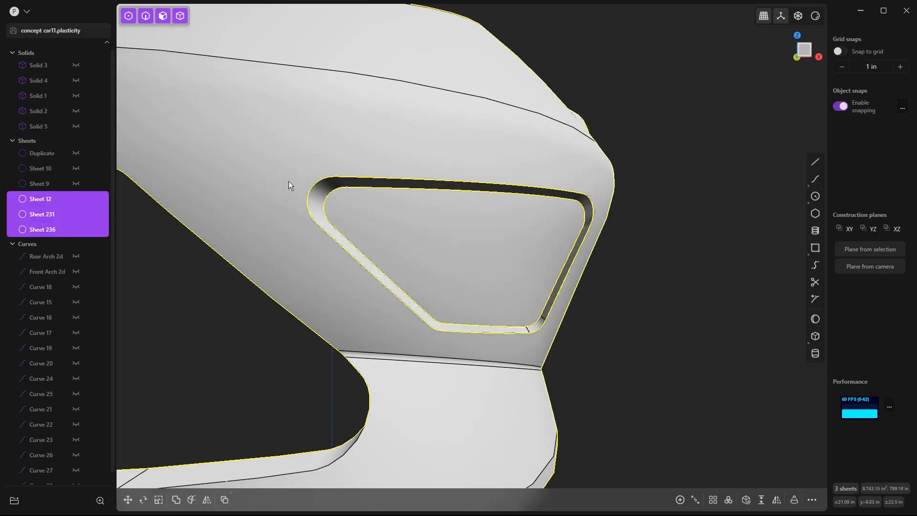
pyautogui.press('j')
pyautogui.click(701, 259)
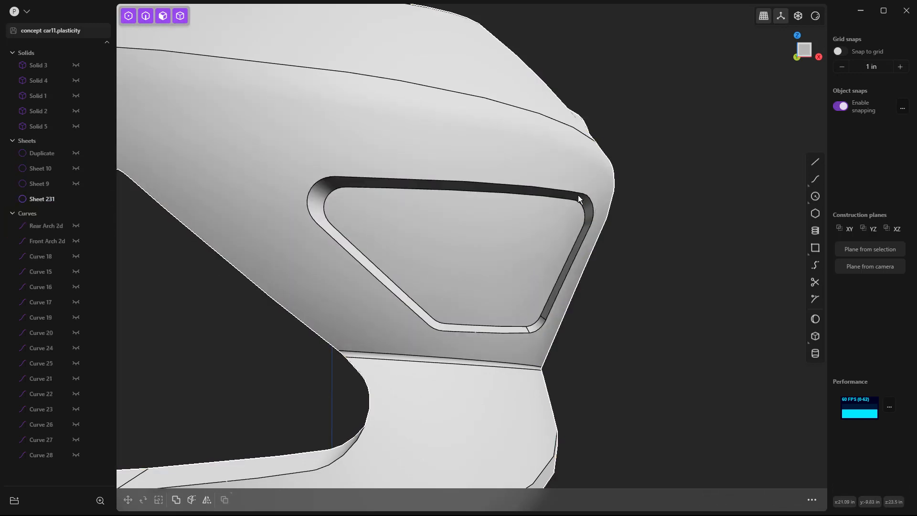
# Fillet the recessed panel's inner edge loop, where the panel meets the lofted wall, by 0.075 in
pyautogui.click(580, 203)
pyautogui.click(581, 205)
pyautogui.press('b')
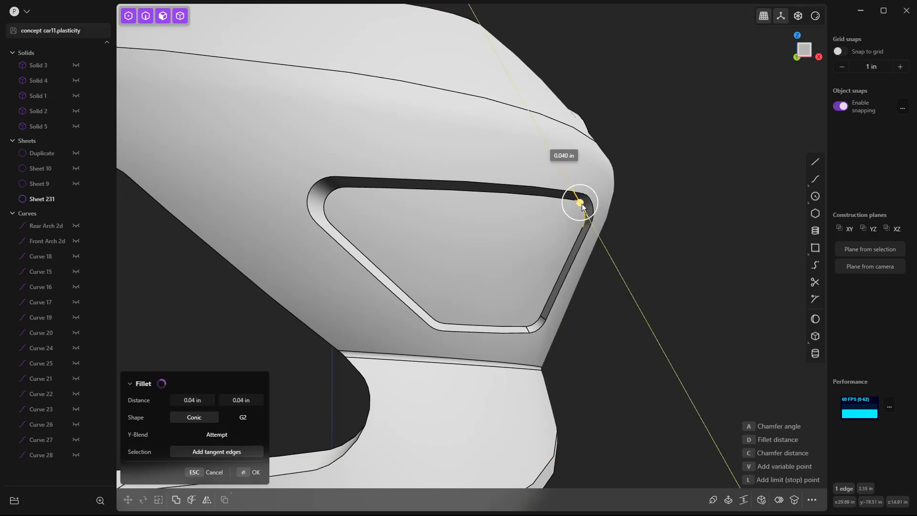
pyautogui.click(582, 206)
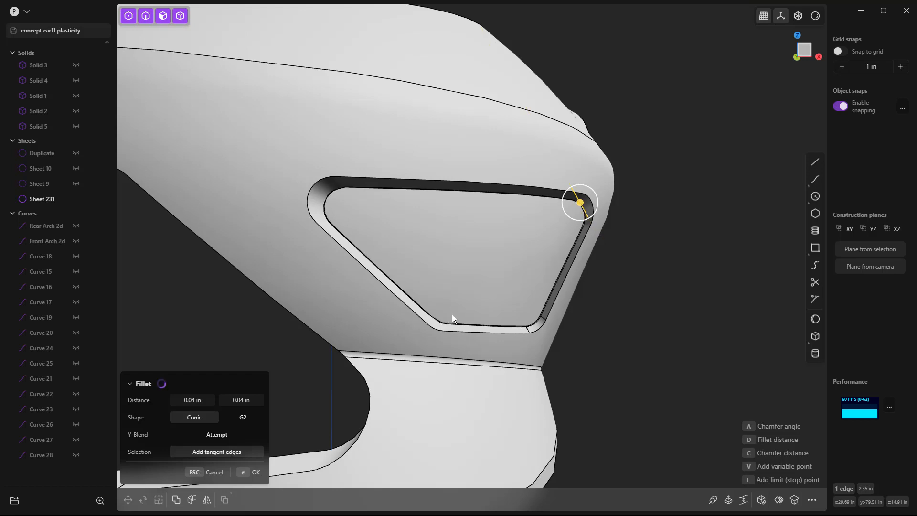
pyautogui.scroll(5, 589, 213)
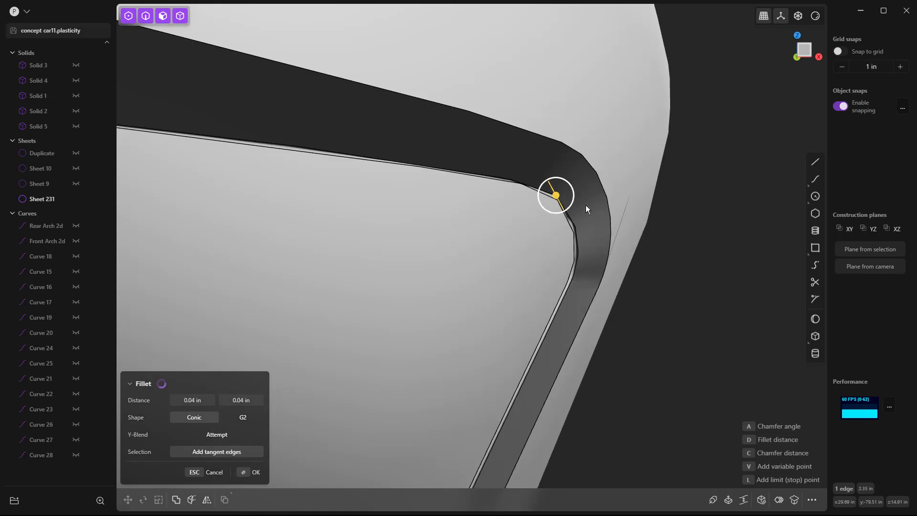
pyautogui.moveTo(557, 196); pyautogui.dragTo(554, 192)
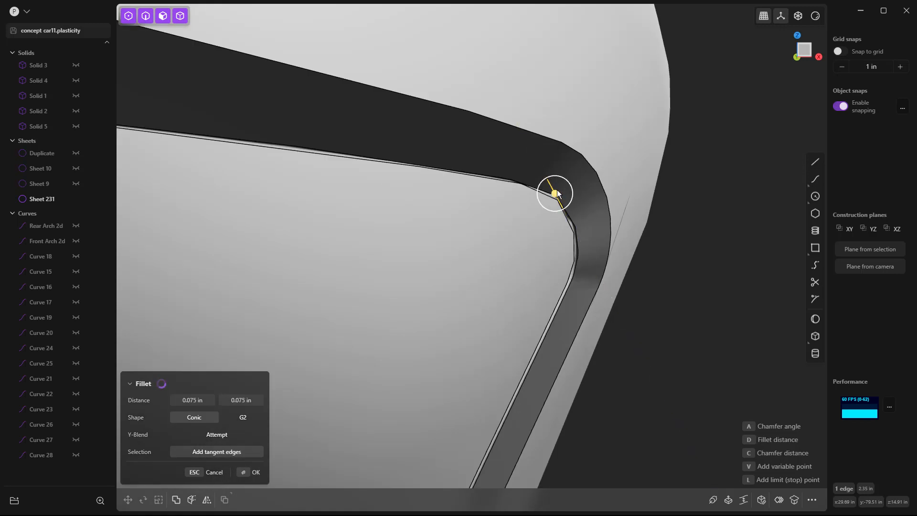
pyautogui.press('Return')
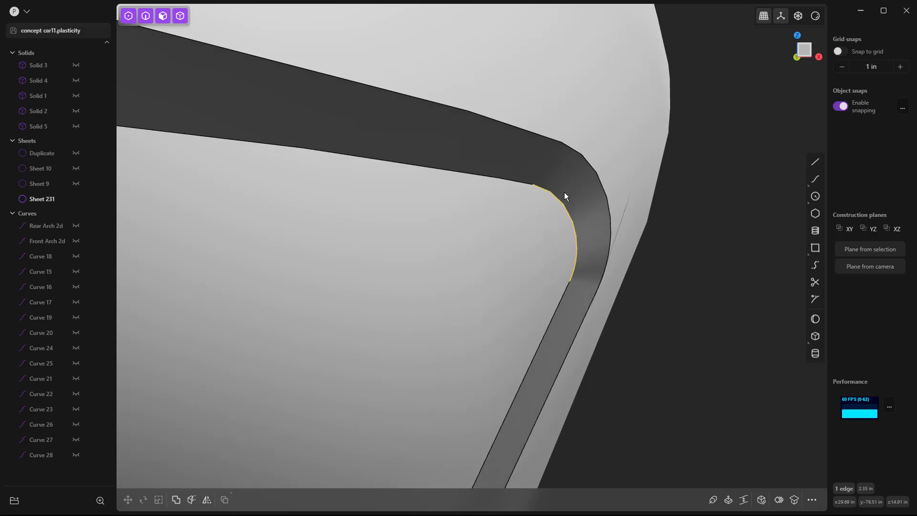
# Fillet the outer edge loop of the bumper recess, where the wall meets the body, by 0.126 in
pyautogui.moveTo(598, 208); pyautogui.dragTo(600, 201, button='middle')
pyautogui.click(600, 201)
pyautogui.press('f')
pyautogui.moveTo(601, 195); pyautogui.dragTo(602, 195)
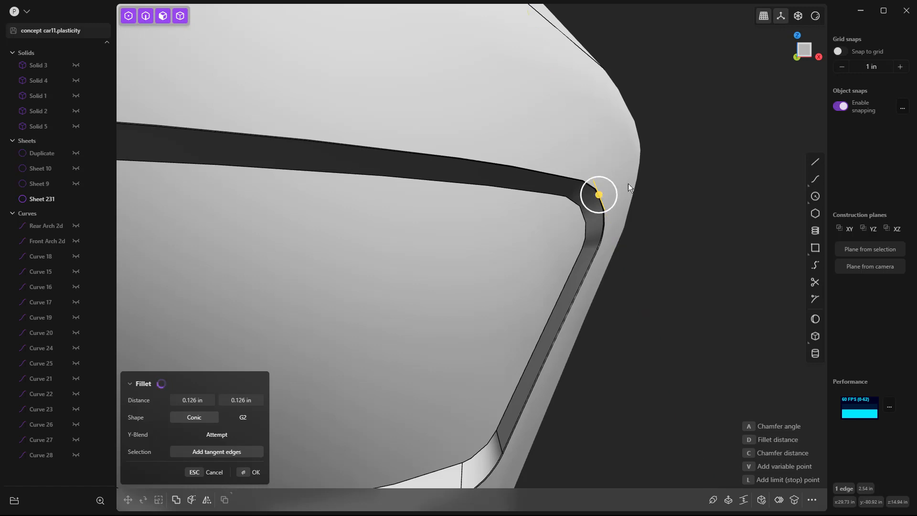
pyautogui.press('Return')
pyautogui.scroll(-10, 628, 184)
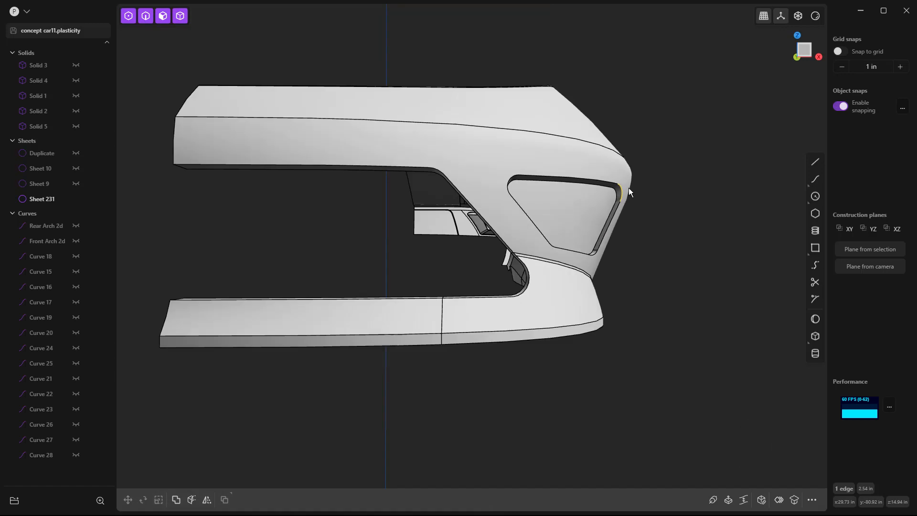
pyautogui.moveTo(642, 257); pyautogui.dragTo(414, 268, button='middle')
pyautogui.press('KP_3')
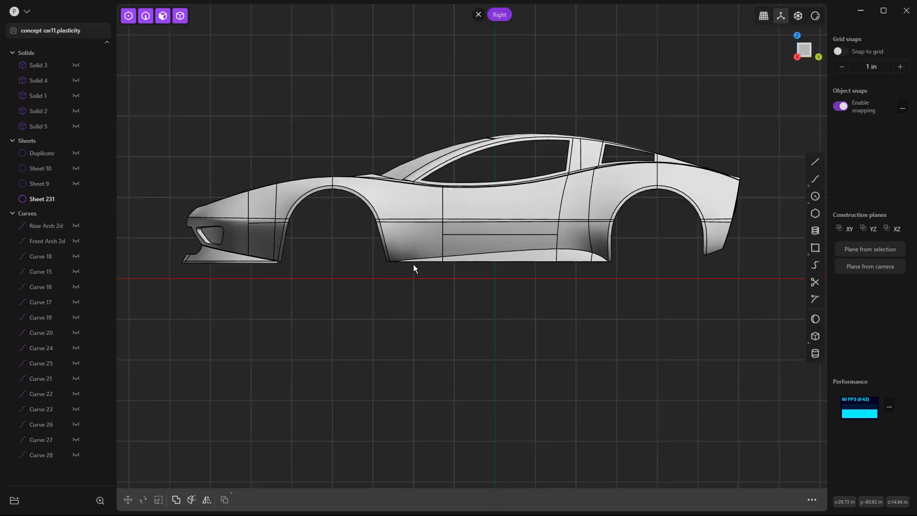
pyautogui.scroll(4, 411, 239)
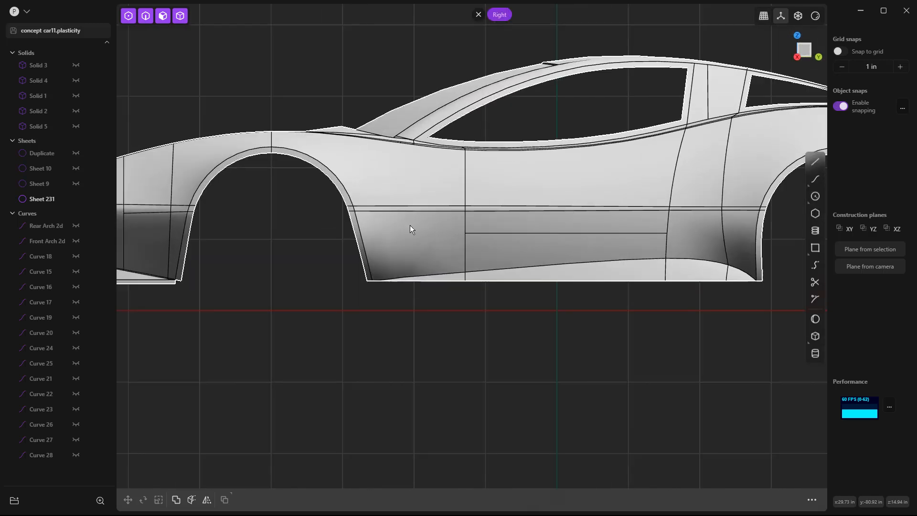
pyautogui.click(429, 233)
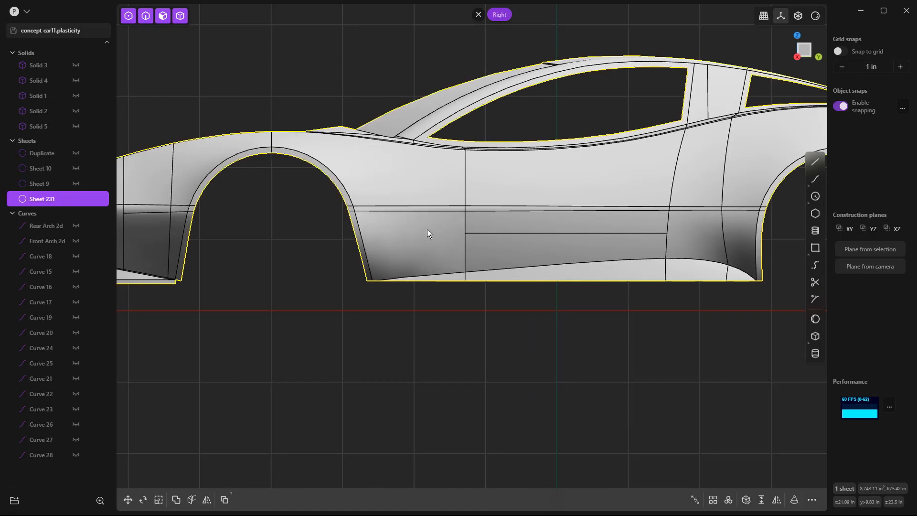
pyautogui.click(428, 233)
pyautogui.press('o')
pyautogui.scroll(2, 401, 228)
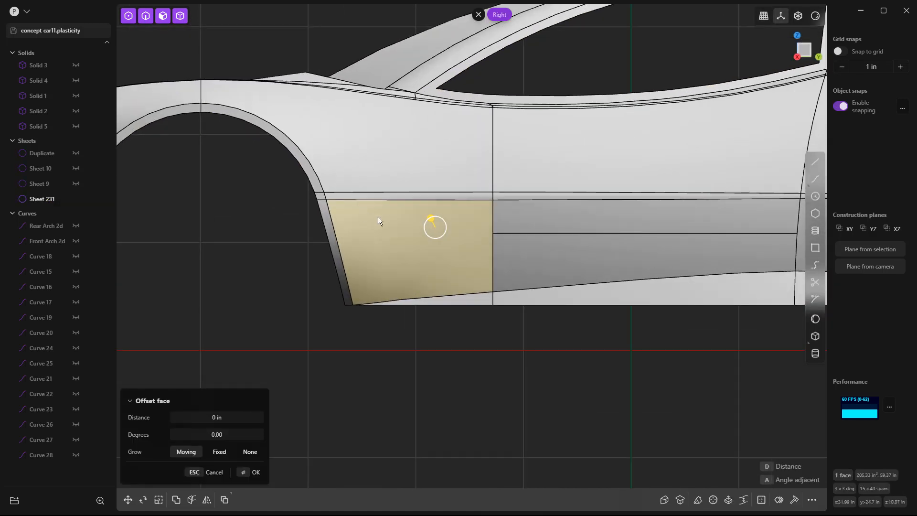
pyautogui.click(350, 342)
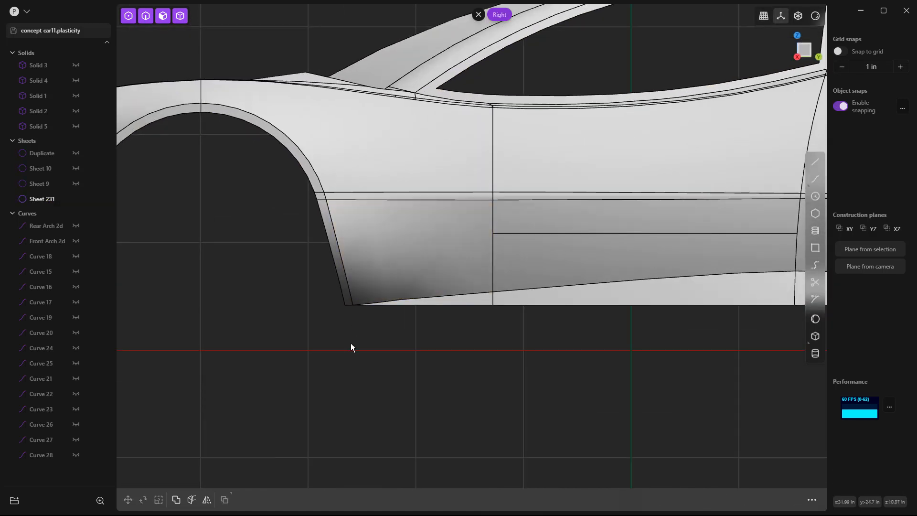
# In the right side view, draw a closed four-sided outline about 37 in around on the lower side panel behind the front wheel arch
pyautogui.click(819, 163)
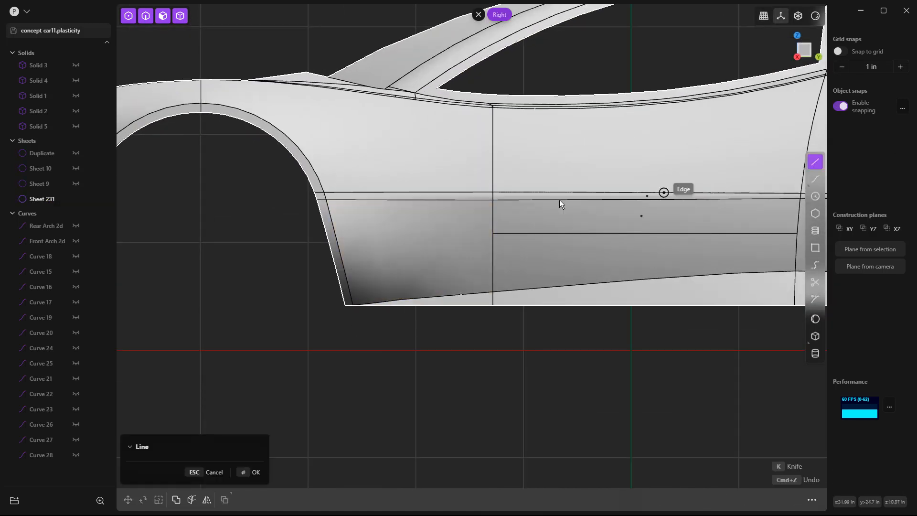
pyautogui.click(365, 216)
pyautogui.click(466, 215)
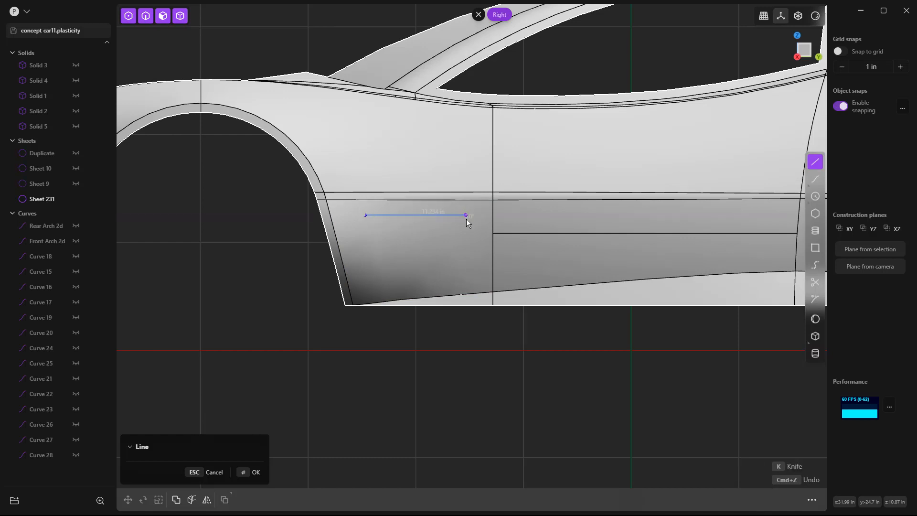
pyautogui.click(466, 276)
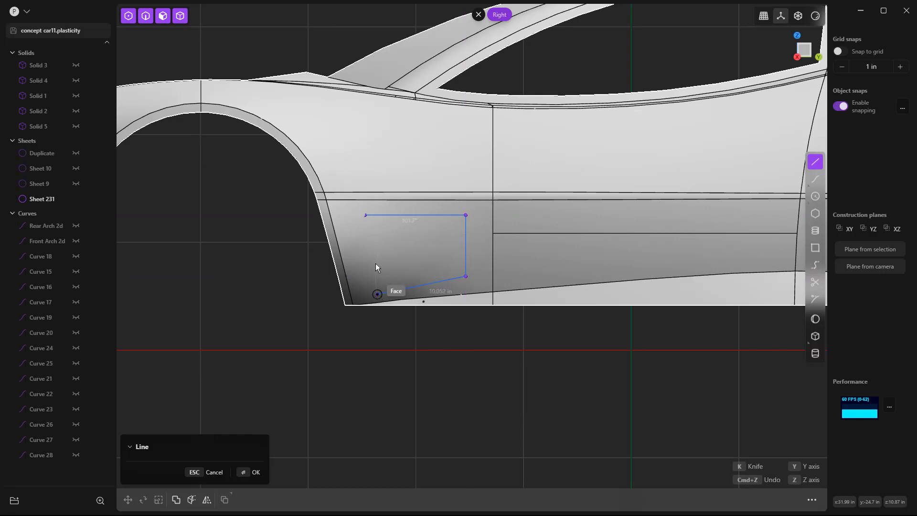
pyautogui.click(377, 294)
pyautogui.click(365, 215)
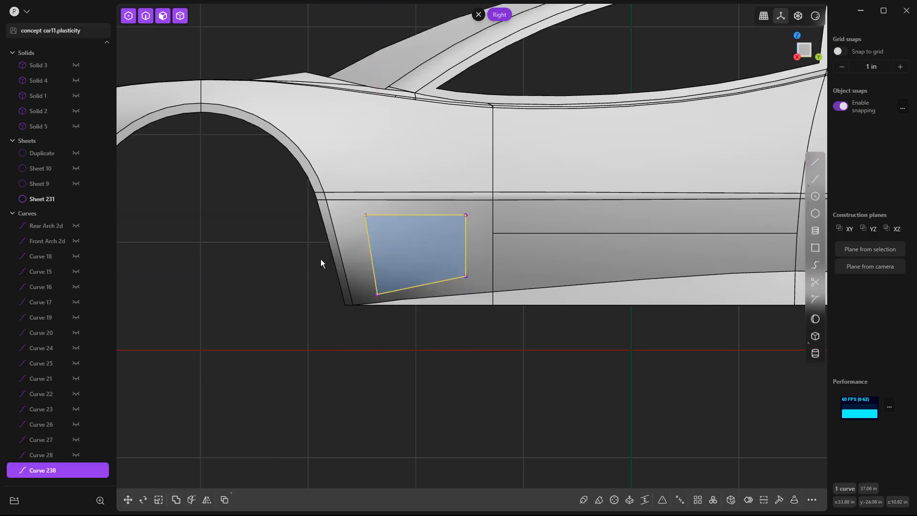
# Imprint the four-sided outline onto the body sheet's lower side panel and delete the drawn curve
pyautogui.hotkey('shift', 'i')
pyautogui.click(355, 247)
pyautogui.press('Return')
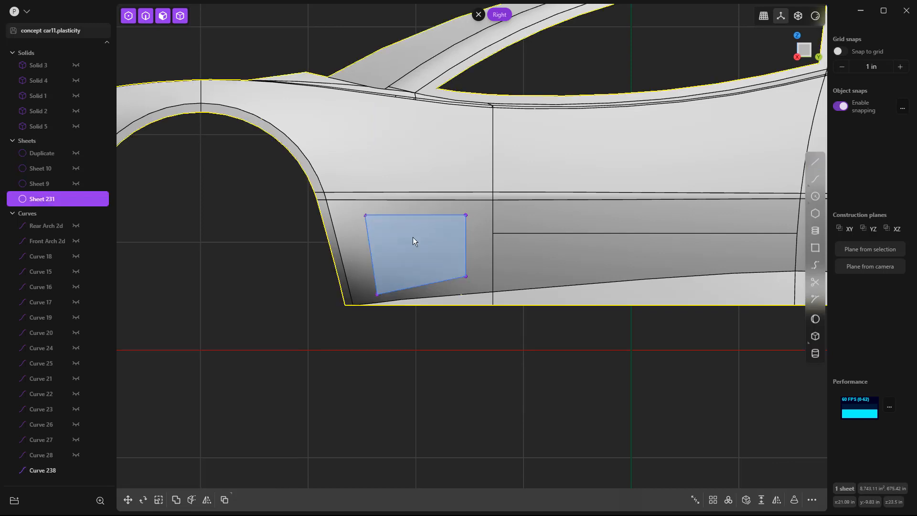
pyautogui.click(401, 291)
pyautogui.press('Delete')
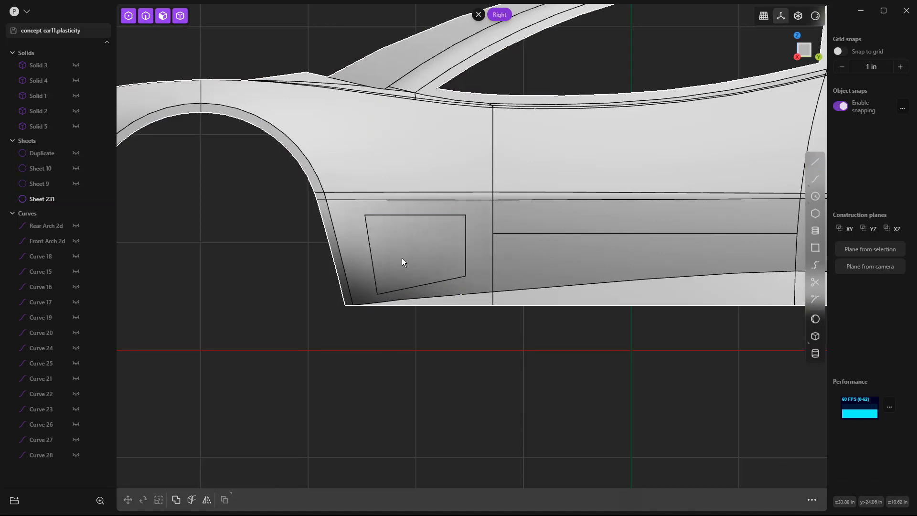
# Separate the imprinted four-sided face from the body sheet as its own sheet
pyautogui.scroll(3, 400, 253)
pyautogui.scroll(1, 400, 245)
pyautogui.click(400, 242)
pyautogui.press('o')
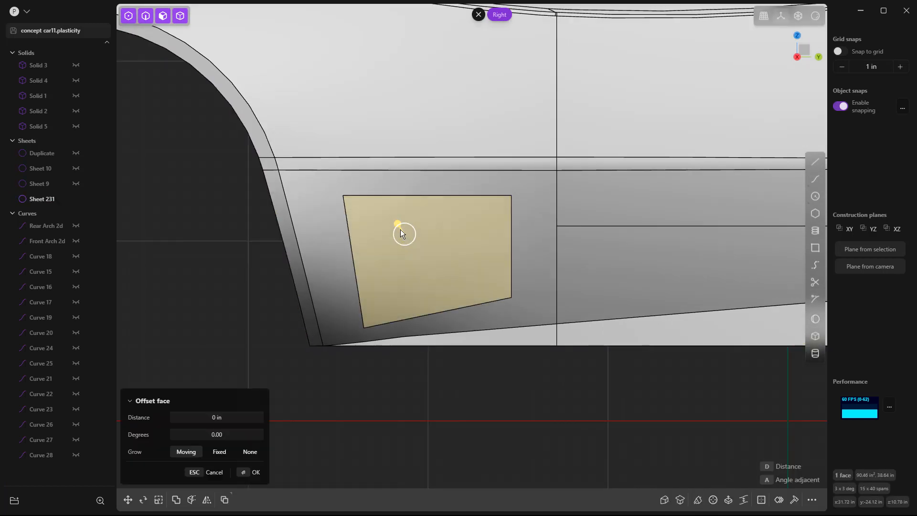
pyautogui.press('Return')
pyautogui.click(392, 249)
# Move the separated side panel sheet inward by -1.381 in along X
pyautogui.moveTo(391, 249); pyautogui.dragTo(215, 239, button='middle')
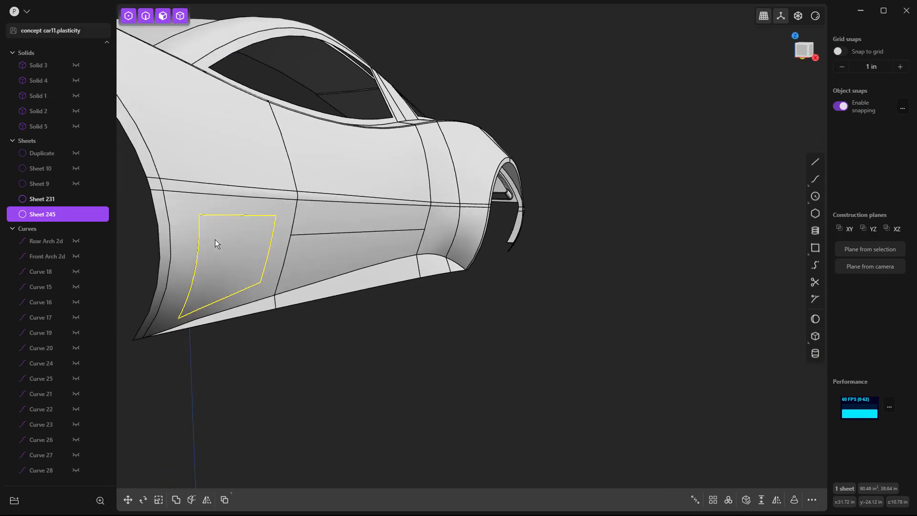
pyautogui.press('g')
pyautogui.press('x')
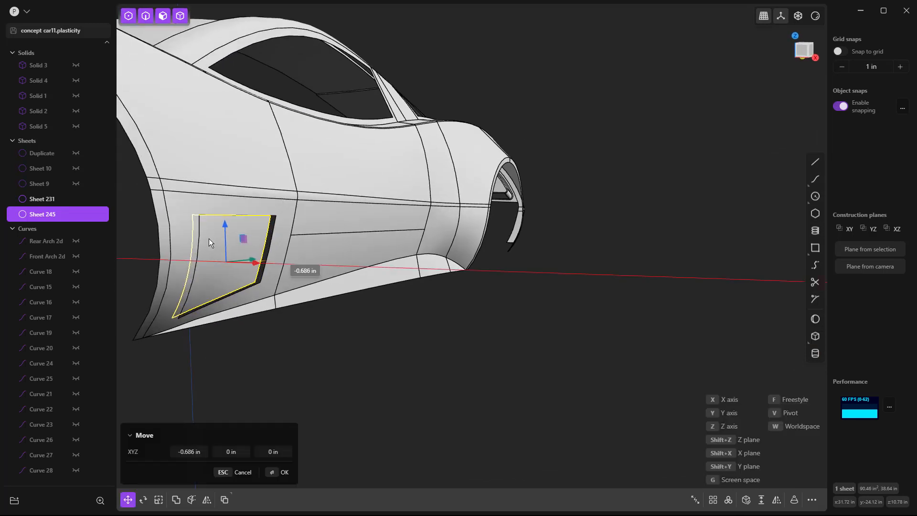
pyautogui.click(204, 237)
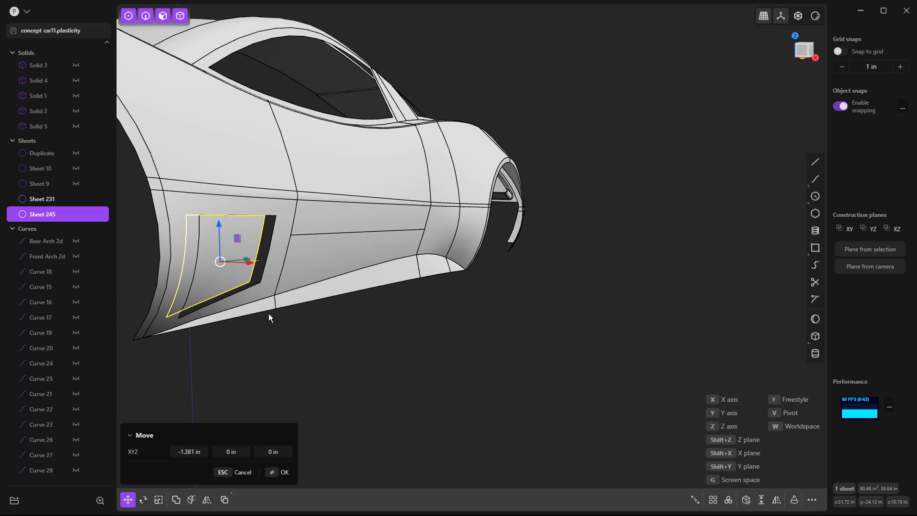
pyautogui.click(303, 334)
# Place a bridge curve from the opening's upper edge near its rear corner to the inset panel's upper edge near its front corner
pyautogui.moveTo(304, 334); pyautogui.dragTo(319, 274, button='middle')
pyautogui.scroll(5, 322, 268)
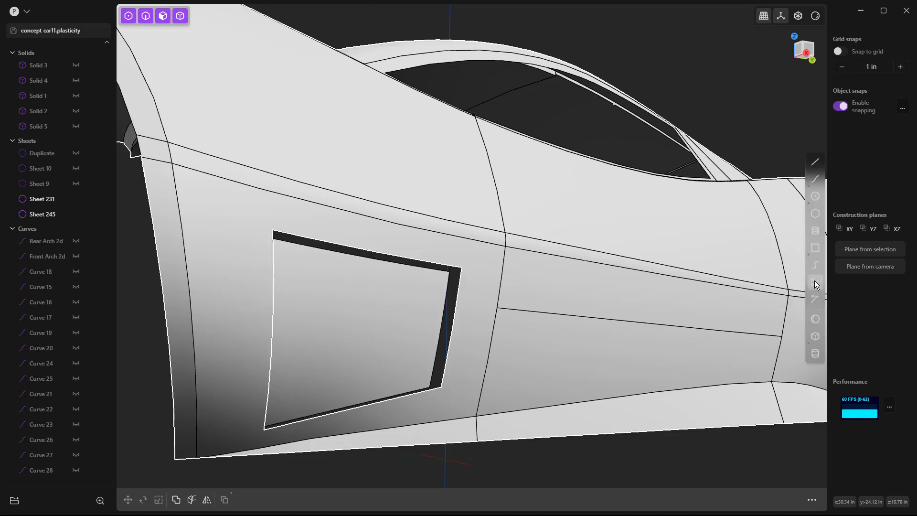
pyautogui.click(815, 266)
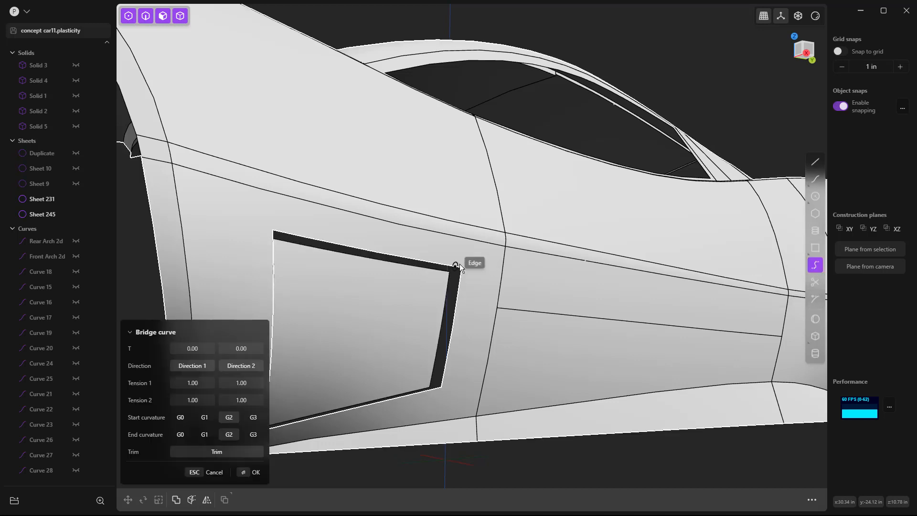
pyautogui.scroll(1, 460, 265)
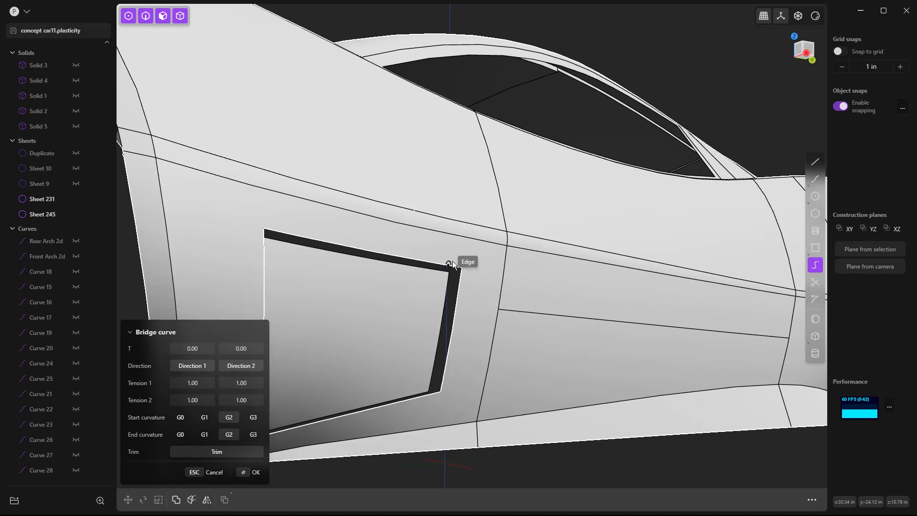
pyautogui.click(452, 262)
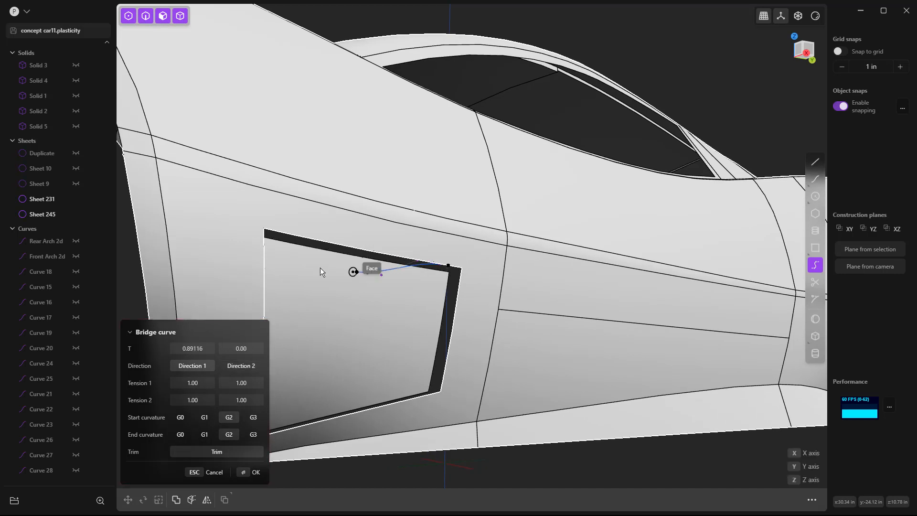
pyautogui.click(282, 245)
# Set the bridge curve's T values to 1.00 and 0.00, with G1 start curvature and G0 end curvature
pyautogui.click(192, 348)
pyautogui.write('0.94')
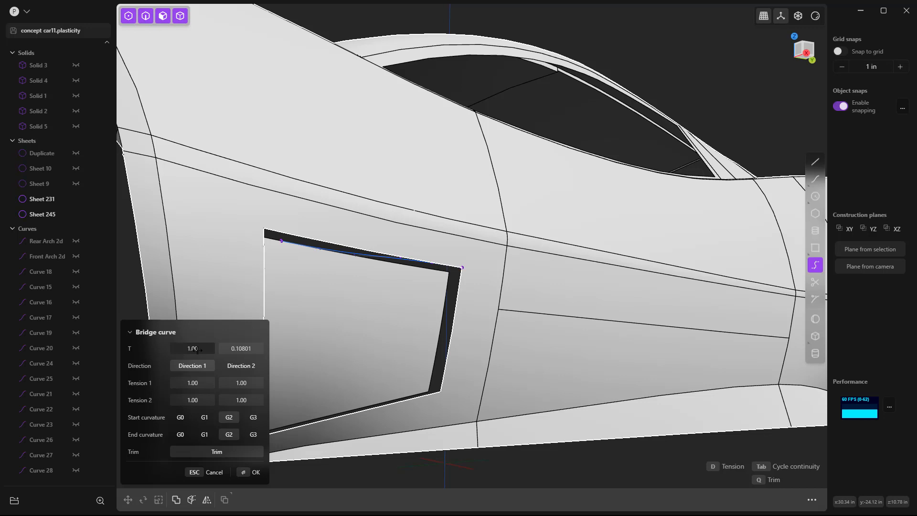
pyautogui.press('Tab')
pyautogui.write('0')
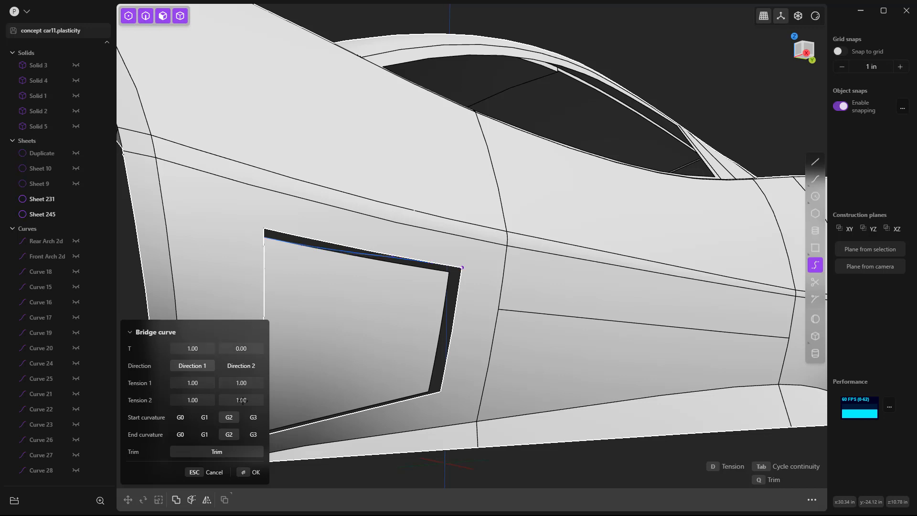
pyautogui.click(182, 435)
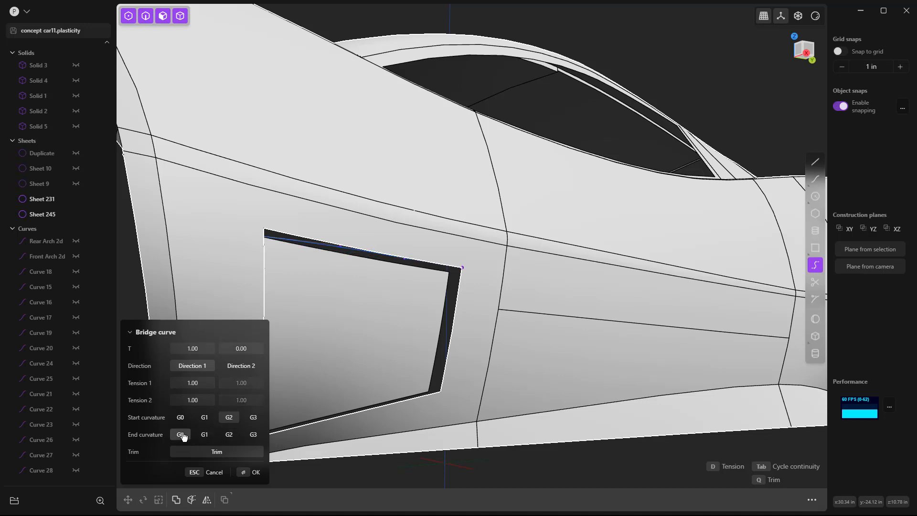
pyautogui.click(204, 418)
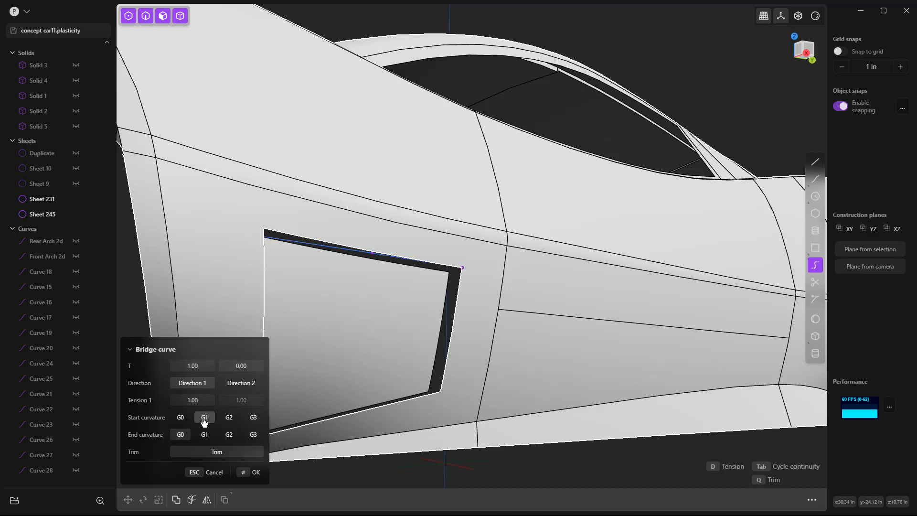
pyautogui.press('Return')
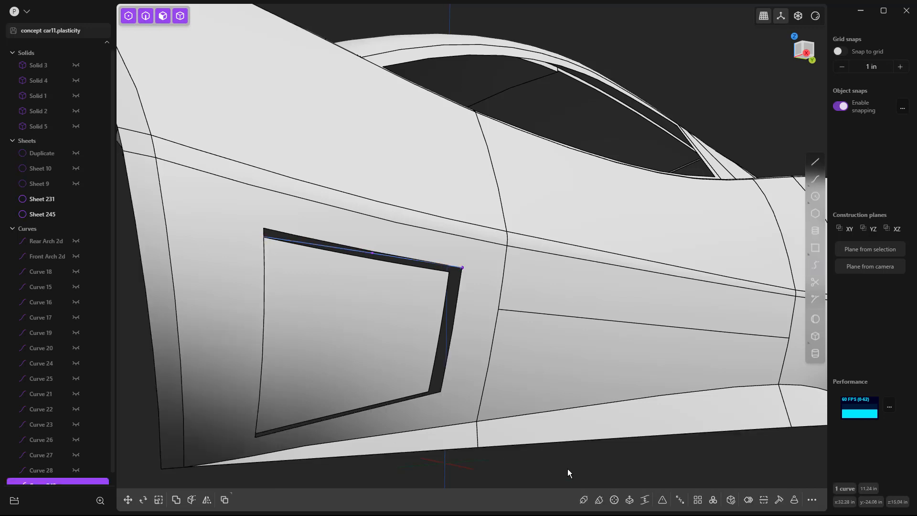
pyautogui.click(567, 469)
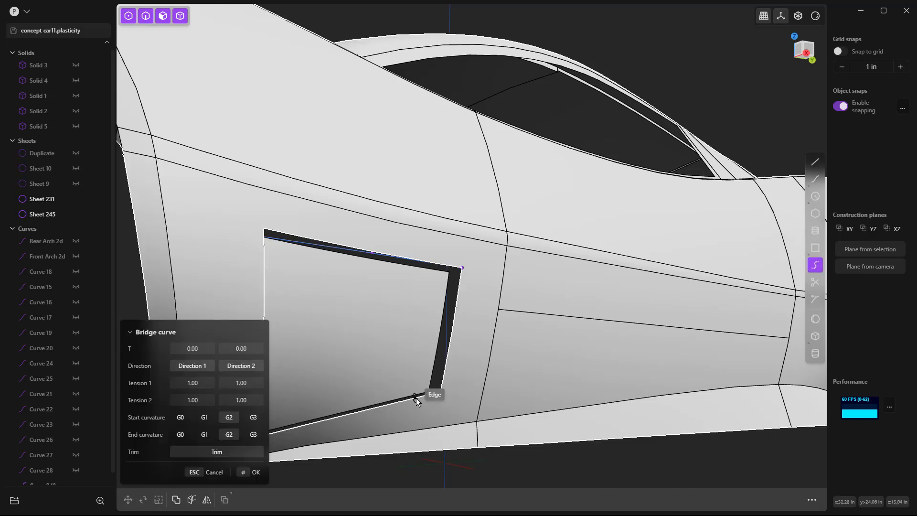
pyautogui.click(430, 395)
pyautogui.press('Escape')
# Place a bridge curve from the opening's lower edge near its rear corner to the inset panel's lower edge near its front corner
pyautogui.moveTo(448, 392); pyautogui.dragTo(505, 374, button='middle')
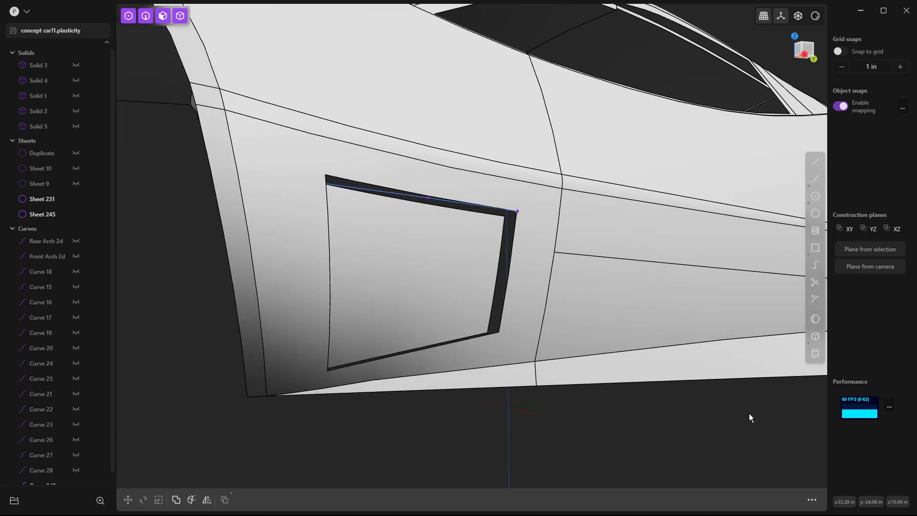
pyautogui.click(816, 265)
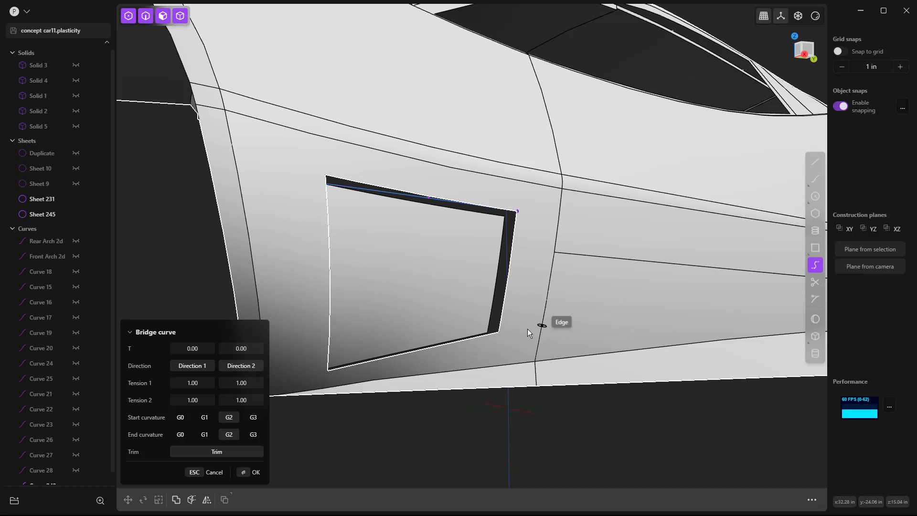
pyautogui.click(488, 342)
pyautogui.moveTo(459, 349); pyautogui.dragTo(415, 404, button='middle')
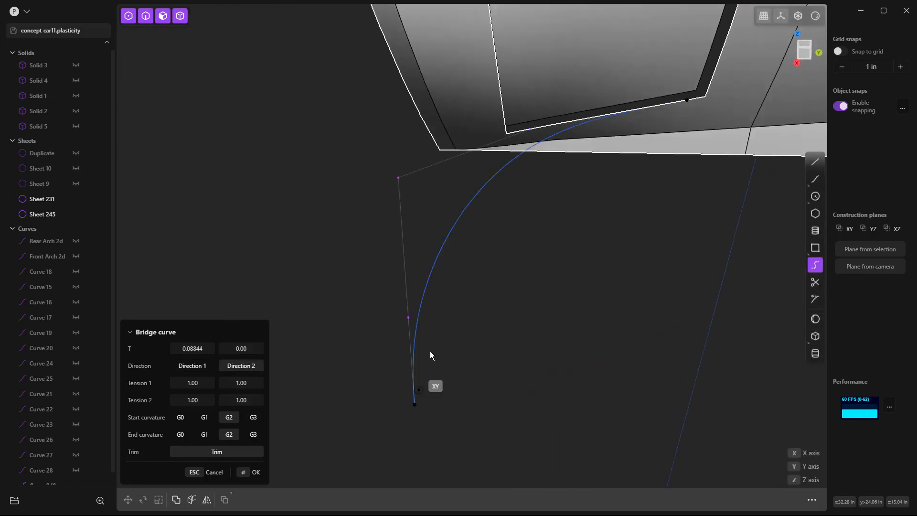
pyautogui.click(520, 126)
# Set the lower bridge curve's T values to 0.00 and 1.00, with G1 start curvature and G0 end curvature
pyautogui.moveTo(245, 347); pyautogui.dragTo(255, 347)
pyautogui.moveTo(198, 348); pyautogui.dragTo(189, 348)
pyautogui.click(180, 436)
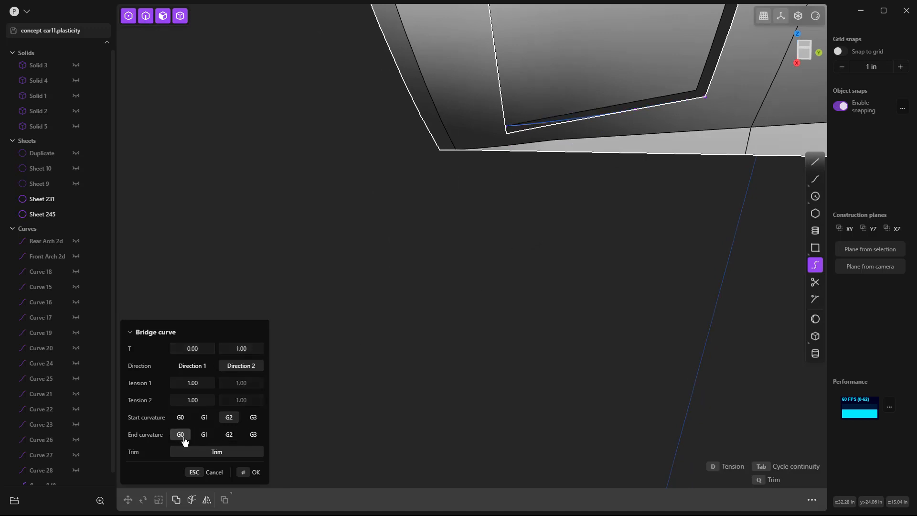
pyautogui.click(206, 419)
pyautogui.rightClick(360, 317)
# Loft a sheet from the opening's rear edge with G1 to the inset panel's front edge with G0, guided by the two bridge curves
pyautogui.scroll(-10, 367, 323)
pyautogui.moveTo(460, 305); pyautogui.dragTo(494, 343, button='middle')
pyautogui.click(493, 342)
pyautogui.press('2')
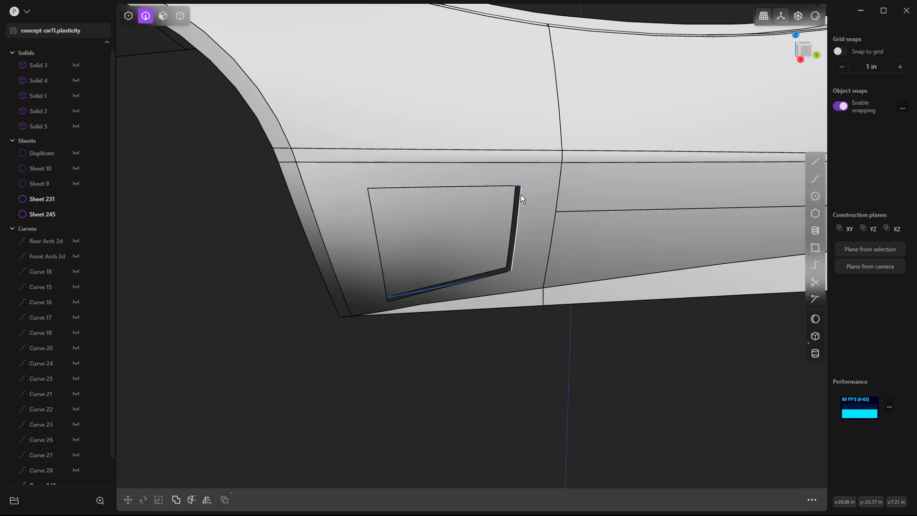
pyautogui.click(520, 194)
pyautogui.press('e')
pyautogui.moveTo(494, 225); pyautogui.dragTo(471, 201, button='middle')
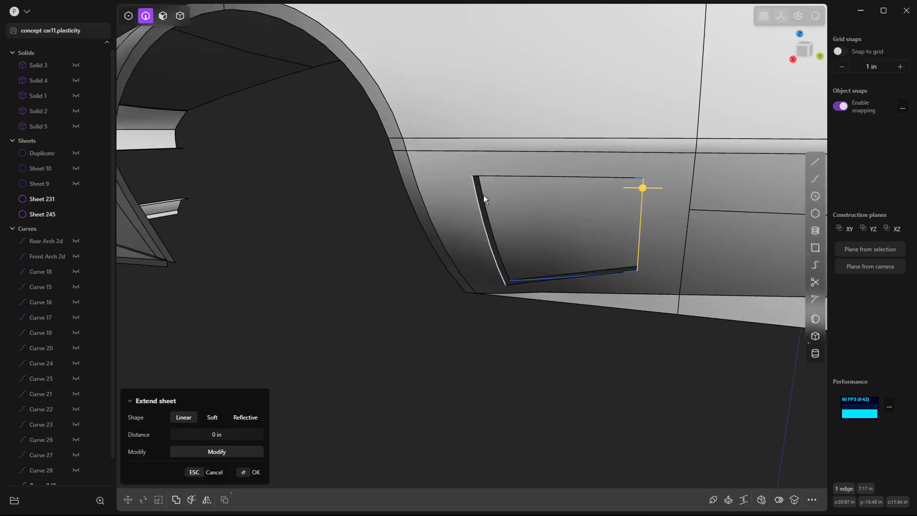
pyautogui.keyDown('shift'); pyautogui.click(484, 195); pyautogui.keyUp('shift')
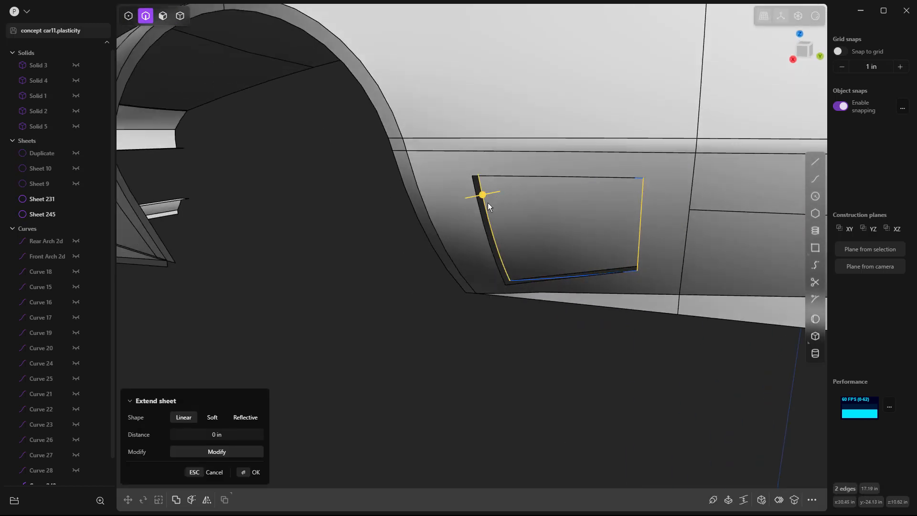
pyautogui.press('l')
pyautogui.press('Tab')
pyautogui.press('Tab')
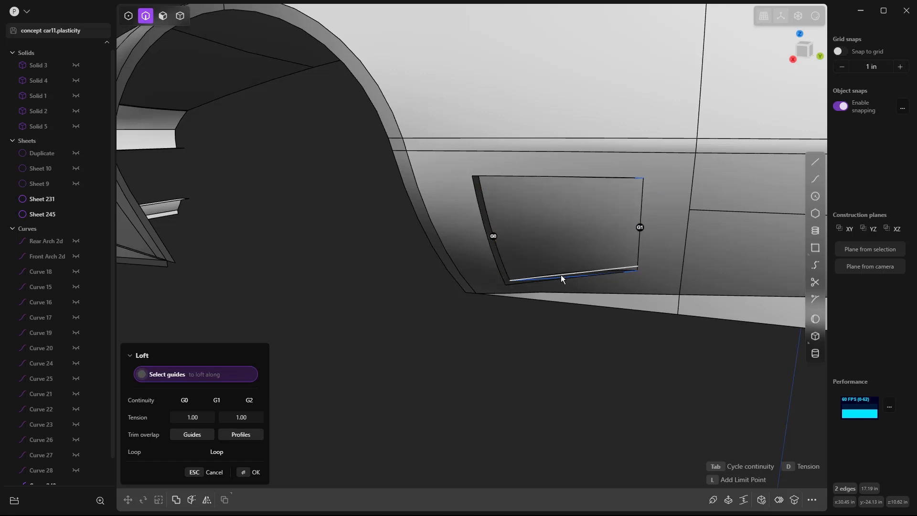
pyautogui.moveTo(561, 279); pyautogui.dragTo(535, 311, button='middle')
pyautogui.press('Return')
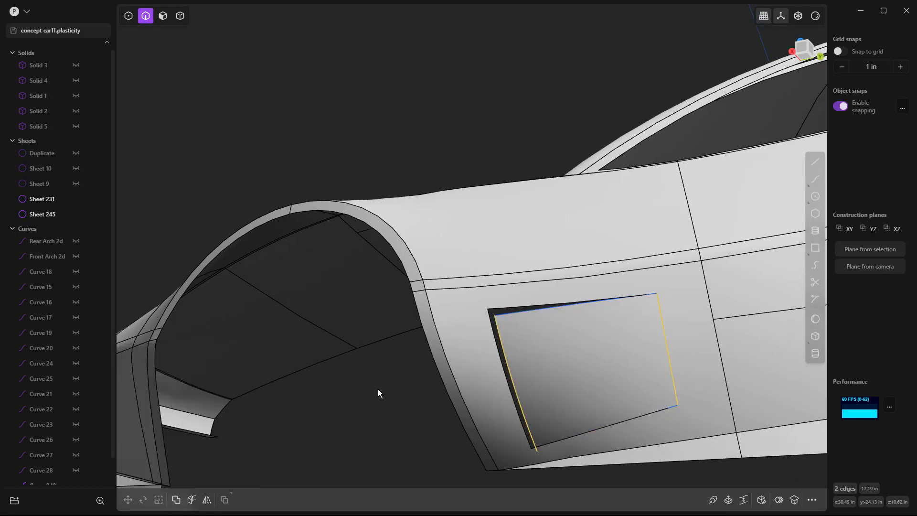
# Delete the two bridge curves and the original inset panel sheet behind the lofted one
pyautogui.click(534, 310)
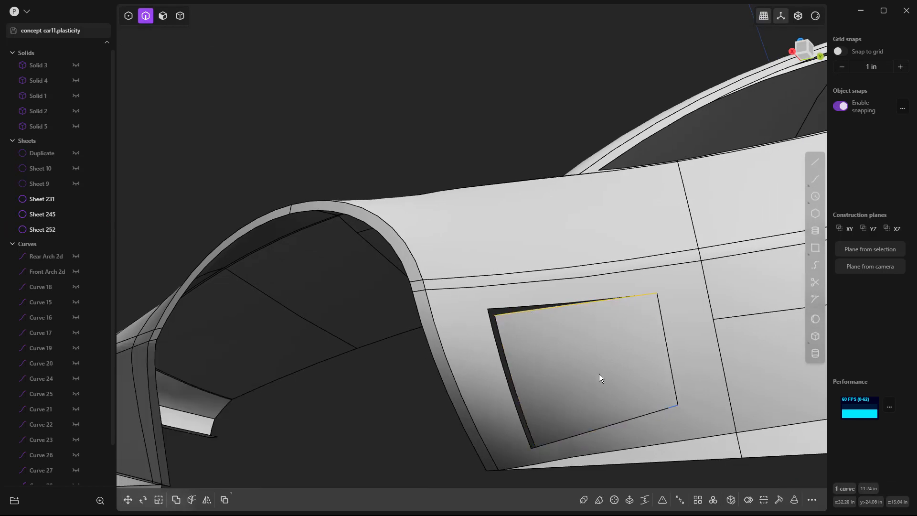
pyautogui.press('Delete')
pyautogui.moveTo(620, 403); pyautogui.dragTo(577, 254, button='middle')
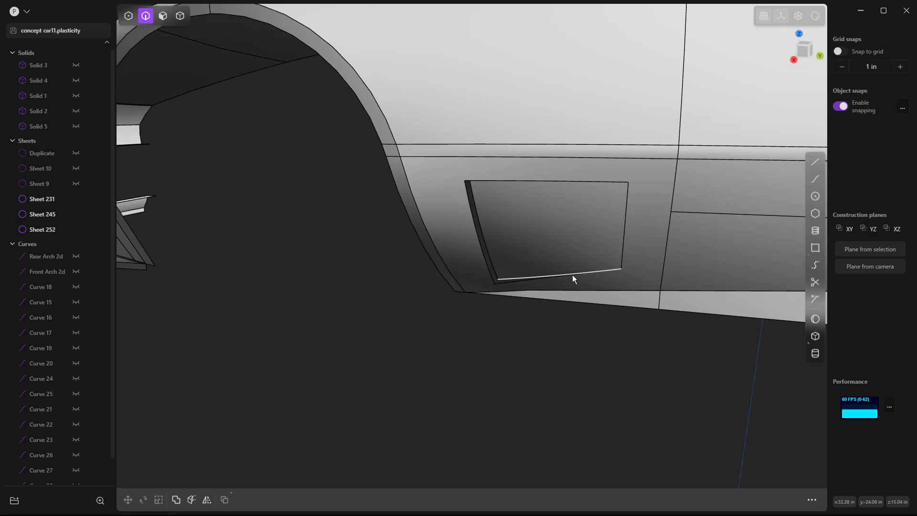
pyautogui.moveTo(514, 334); pyautogui.dragTo(290, 261, button='middle')
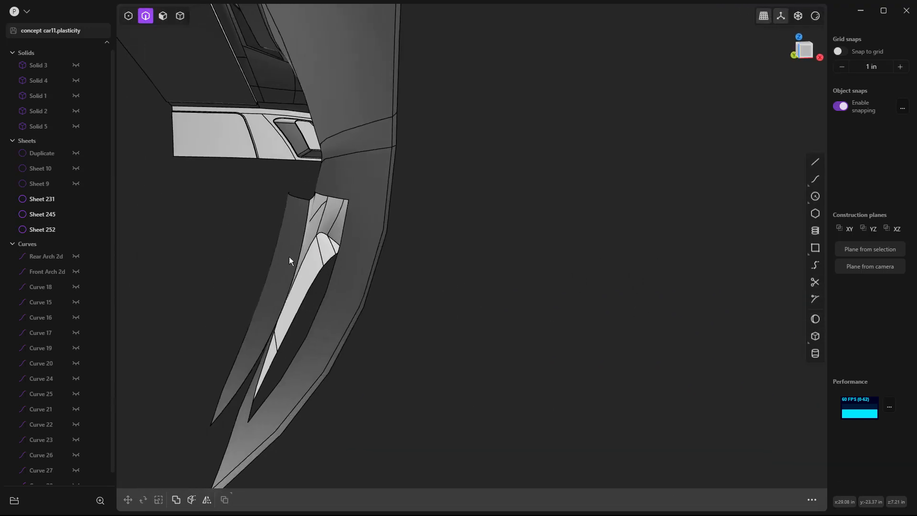
pyautogui.click(294, 225)
pyautogui.press('Delete')
# Join the lofted vent panel with the car body sheet
pyautogui.moveTo(294, 225); pyautogui.dragTo(218, 298, button='middle')
pyautogui.scroll(6, 481, 214)
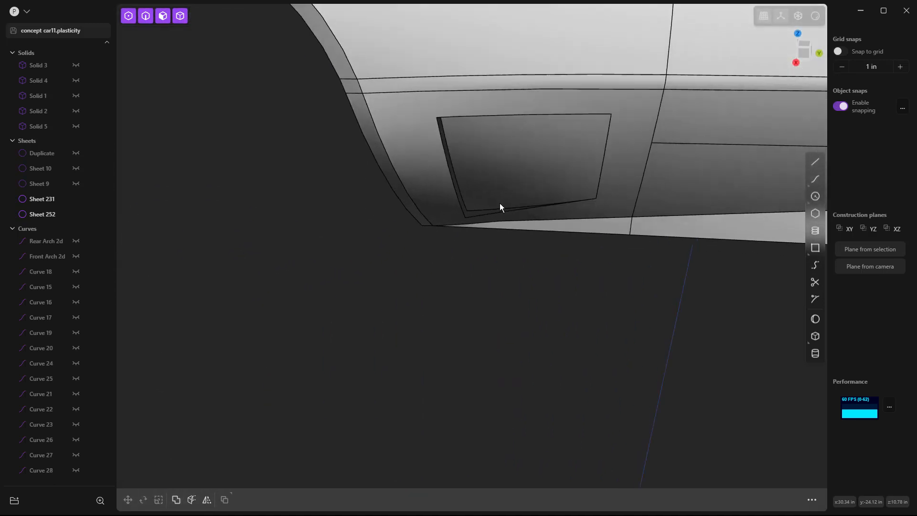
pyautogui.scroll(4, 500, 205)
pyautogui.moveTo(500, 205); pyautogui.dragTo(495, 211, button='middle')
pyautogui.scroll(2, 495, 208)
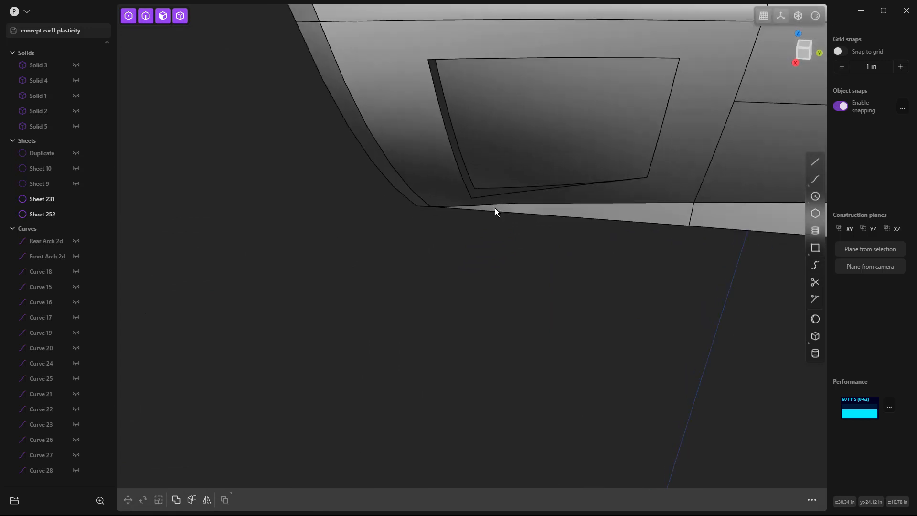
pyautogui.click(554, 126)
pyautogui.click(684, 178)
pyautogui.hotkey('ctrl', 'j')
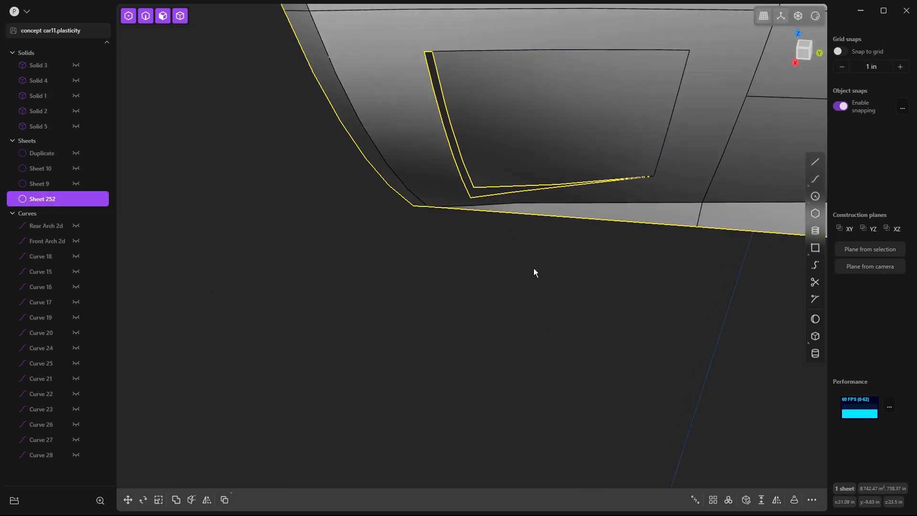
pyautogui.click(534, 272)
pyautogui.press('2')
pyautogui.scroll(1, 492, 195)
pyautogui.click(491, 195)
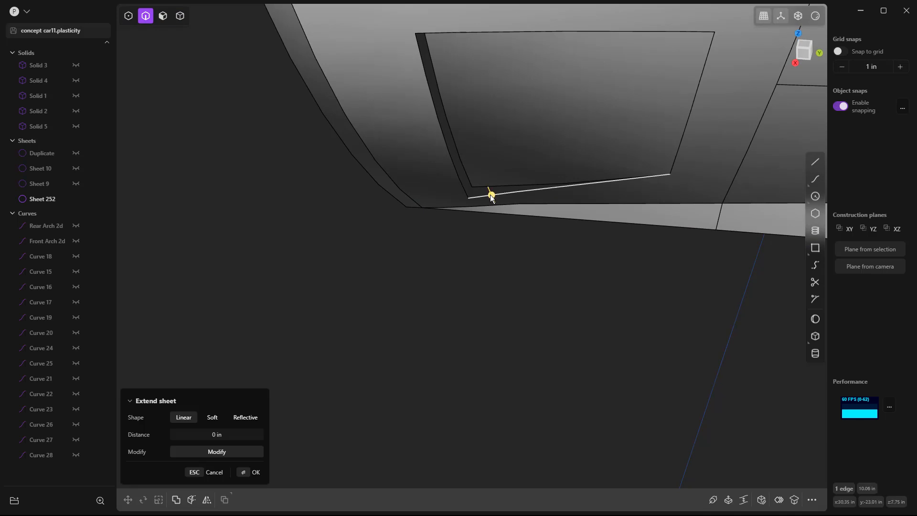
pyautogui.keyDown('shift'); pyautogui.click(482, 187); pyautogui.keyUp('shift')
pyautogui.press('l')
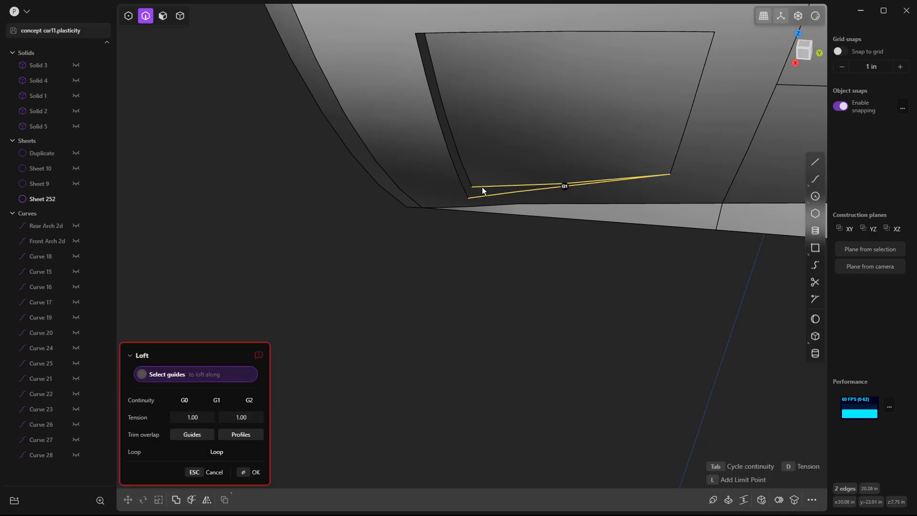
pyautogui.moveTo(566, 185)
pyautogui.mouseDown(button='middle')
pyautogui.moveTo(567, 197)
pyautogui.moveTo(552, 205)
pyautogui.mouseUp(button='middle')
pyautogui.click(185, 401)
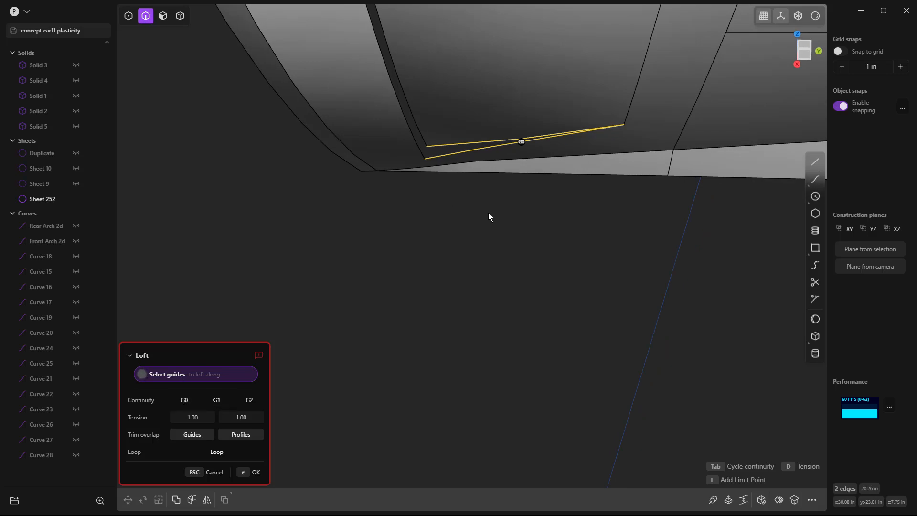
pyautogui.press('Escape')
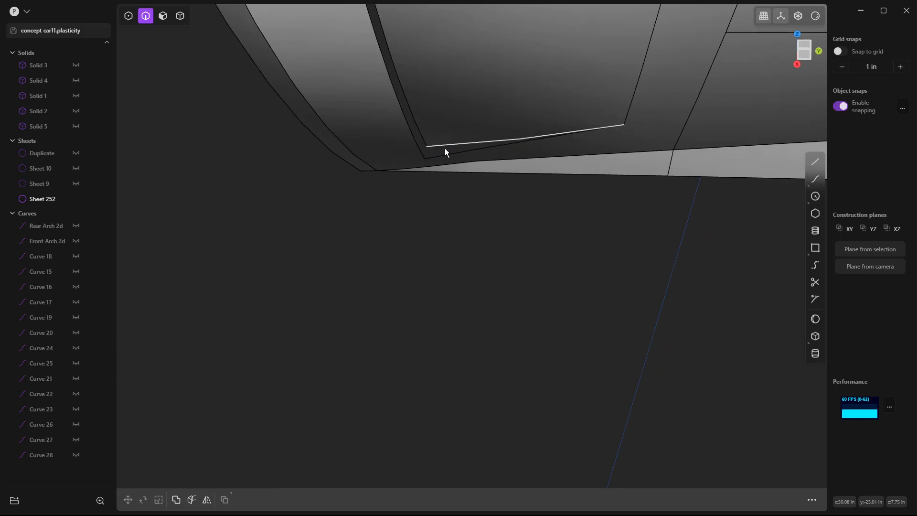
# Loft the gap between the opening's front edge and the vent panel's front edge with G0 continuity, and join it to the body
pyautogui.click(424, 137)
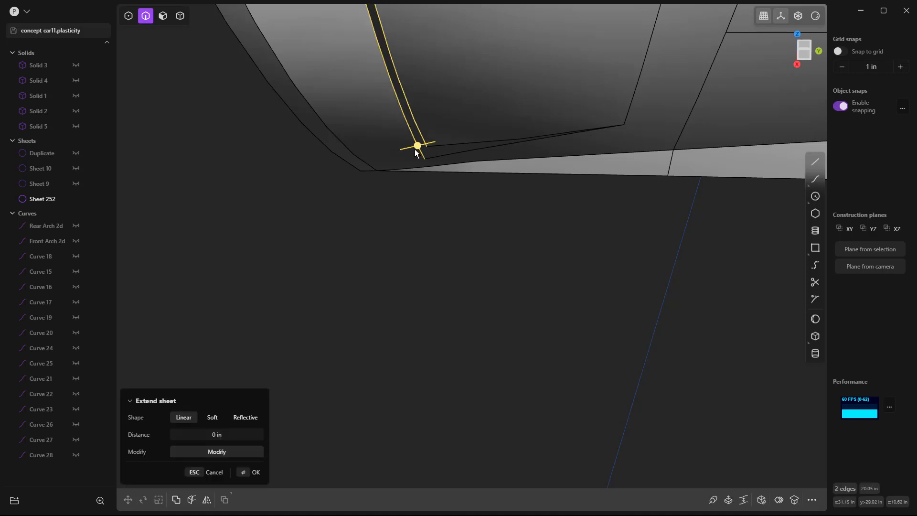
pyautogui.press('l')
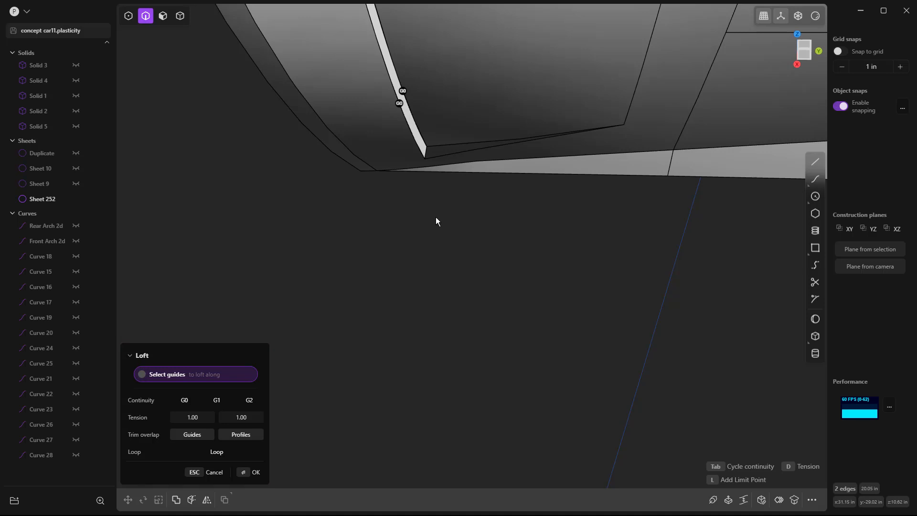
pyautogui.press('Return')
pyautogui.keyDown('shift'); pyautogui.click(433, 120); pyautogui.keyUp('shift')
pyautogui.press('j')
# Patch the triangular gap along the bottom of the side vent using its three boundary edges
pyautogui.press('2')
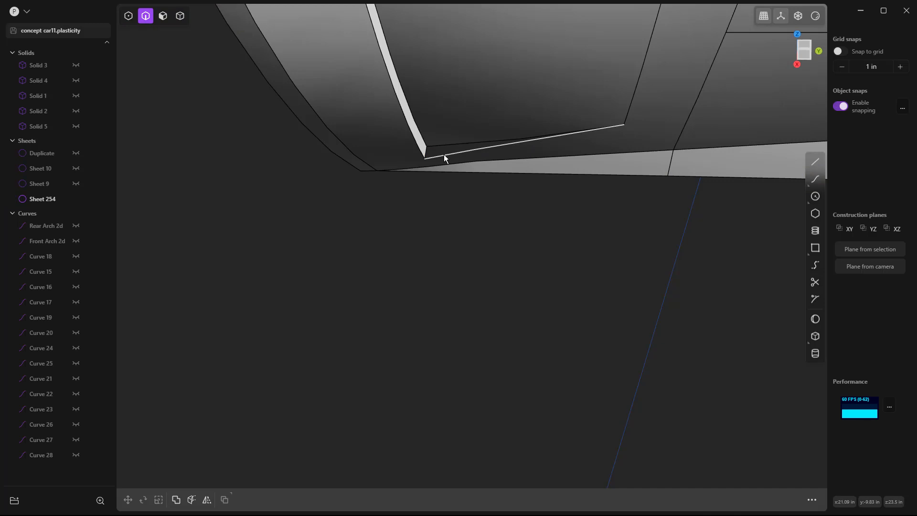
pyautogui.doubleClick(444, 154)
pyautogui.write('fpat')
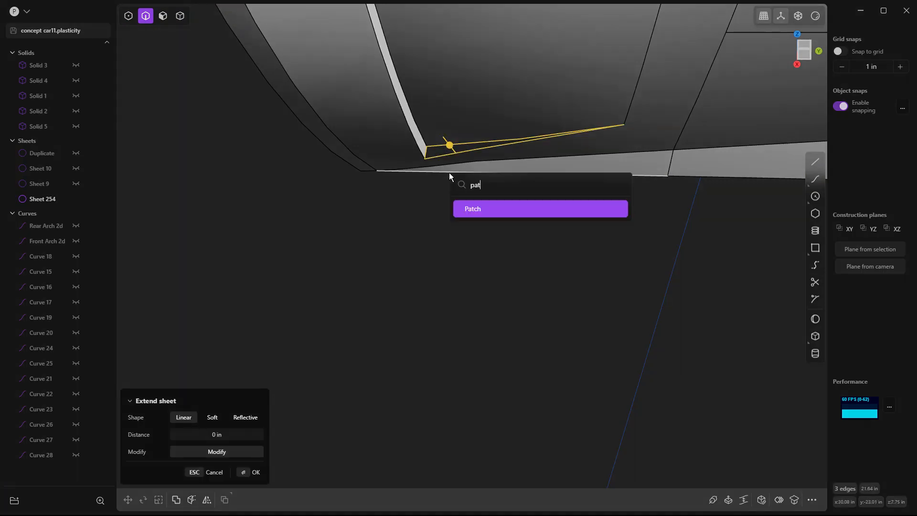
pyautogui.press('Return')
pyautogui.press('Return')
# Patch the triangular gap along the top of the side vent with G0 continuity
pyautogui.scroll(-5, 501, 275)
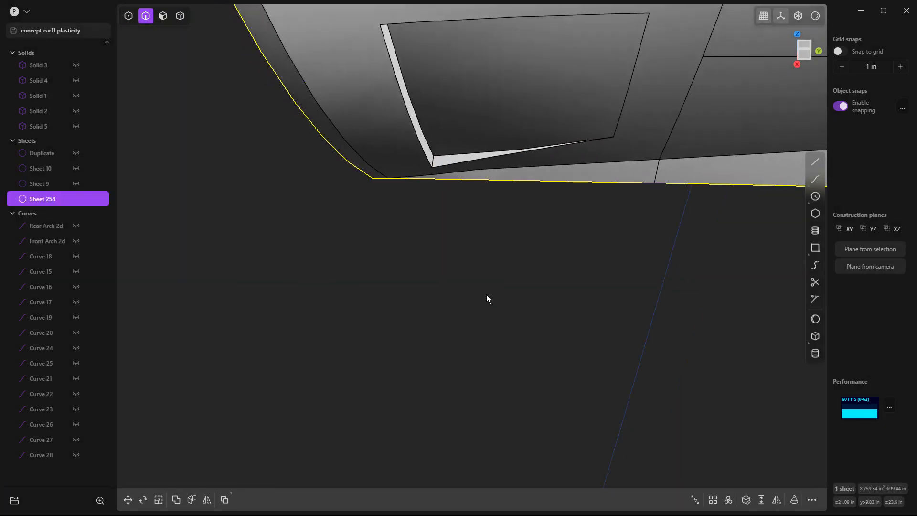
pyautogui.moveTo(494, 306); pyautogui.dragTo(458, 242, button='middle')
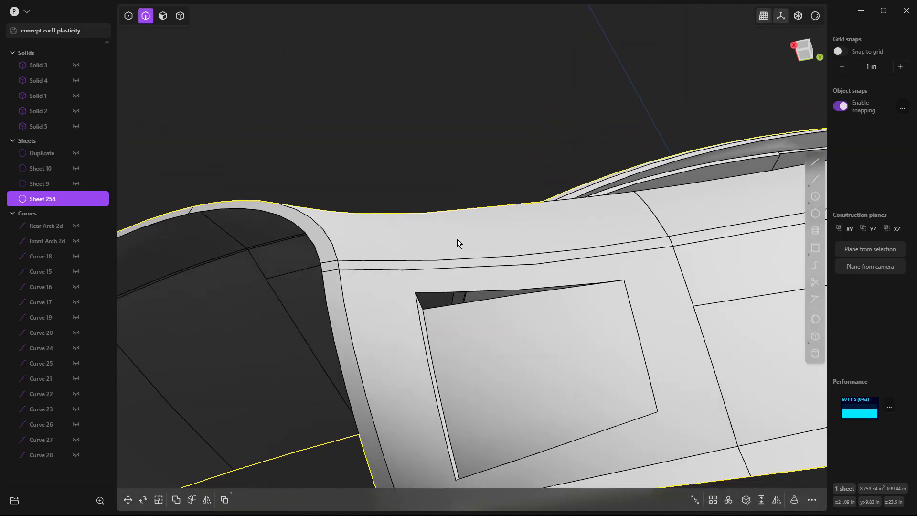
pyautogui.click(448, 295)
pyautogui.press('e')
pyautogui.rightClick(450, 296)
pyautogui.click(452, 297)
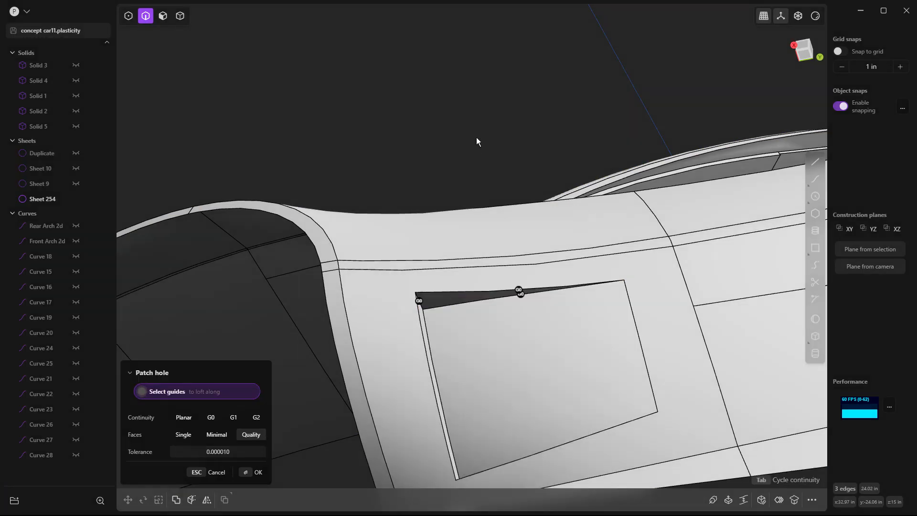
pyautogui.press('Return')
# Fillet the two short corner edges where the vent's front wall meets its lower and upper walls
pyautogui.moveTo(474, 131); pyautogui.dragTo(453, 227, button='middle')
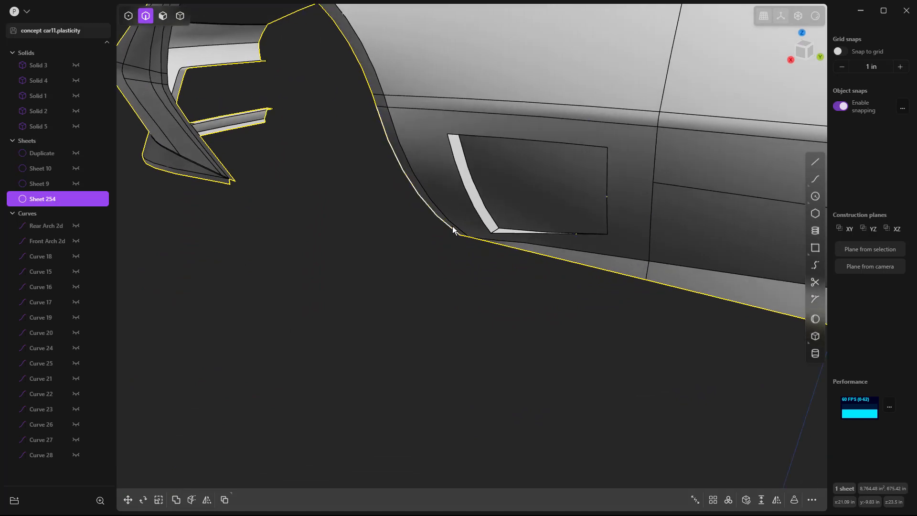
pyautogui.press('5')
pyautogui.scroll(5, 497, 233)
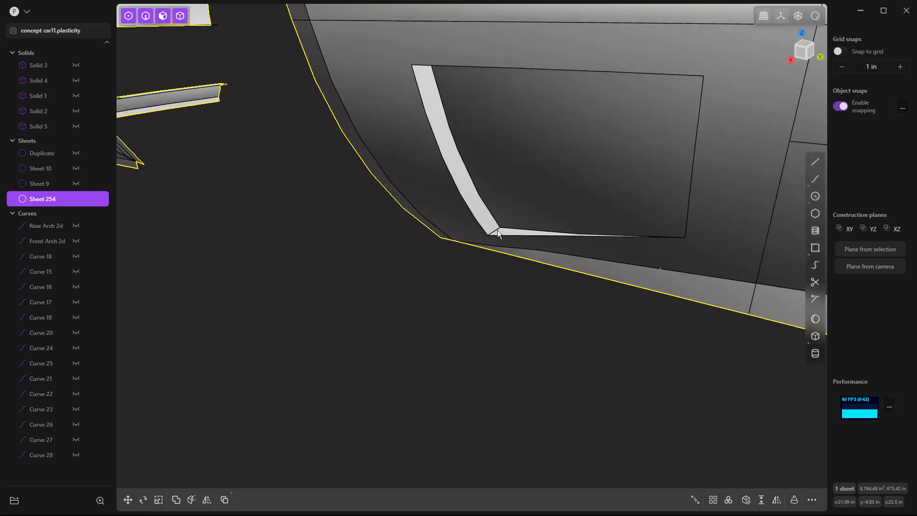
pyautogui.click(497, 231)
pyautogui.press('f')
pyautogui.moveTo(449, 132); pyautogui.dragTo(443, 79, button='middle')
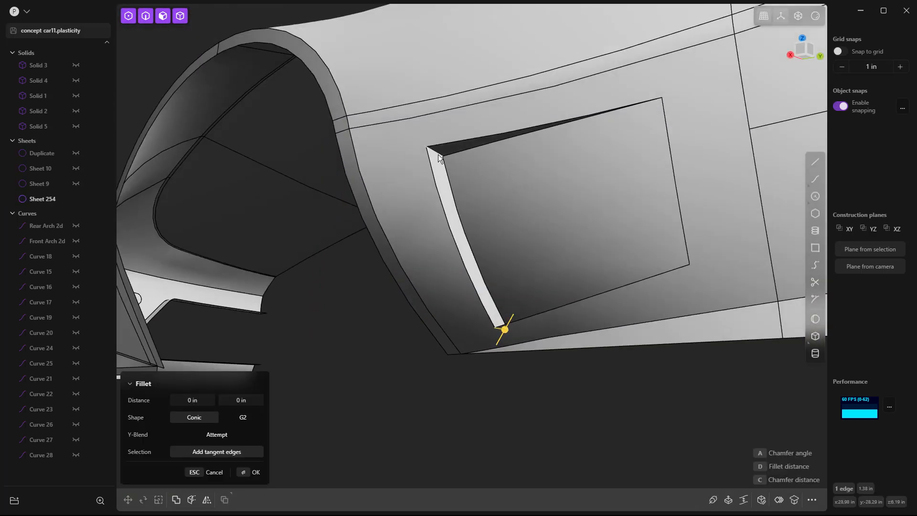
pyautogui.moveTo(440, 158); pyautogui.dragTo(435, 151)
pyautogui.press('Return')
pyautogui.click(480, 201)
# Unhide Sheet 9 and Sheet 10 so the window sheets show with the full car body
pyautogui.moveTo(480, 200); pyautogui.dragTo(466, 182, button='middle')
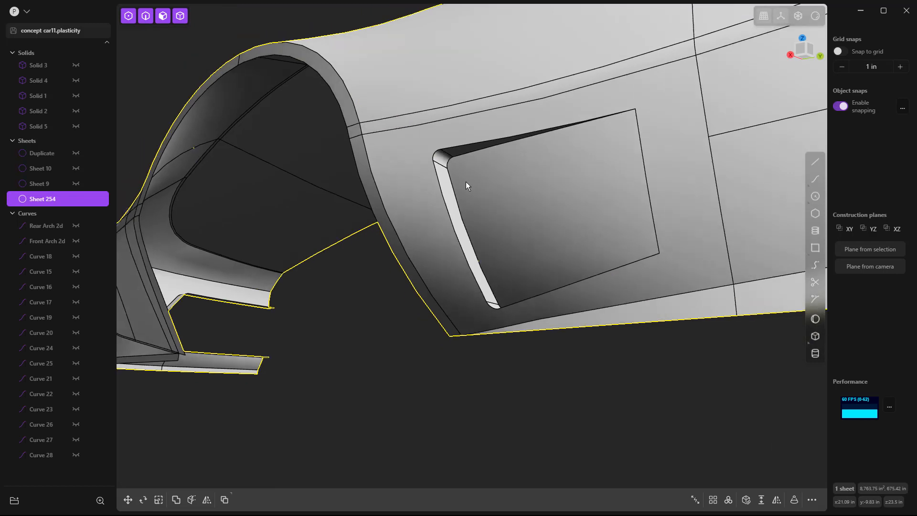
pyautogui.scroll(-10, 466, 184)
pyautogui.scroll(-6, 446, 243)
pyautogui.moveTo(532, 273); pyautogui.dragTo(520, 285, button='middle')
pyautogui.moveTo(459, 230); pyautogui.dragTo(581, 215, button='middle')
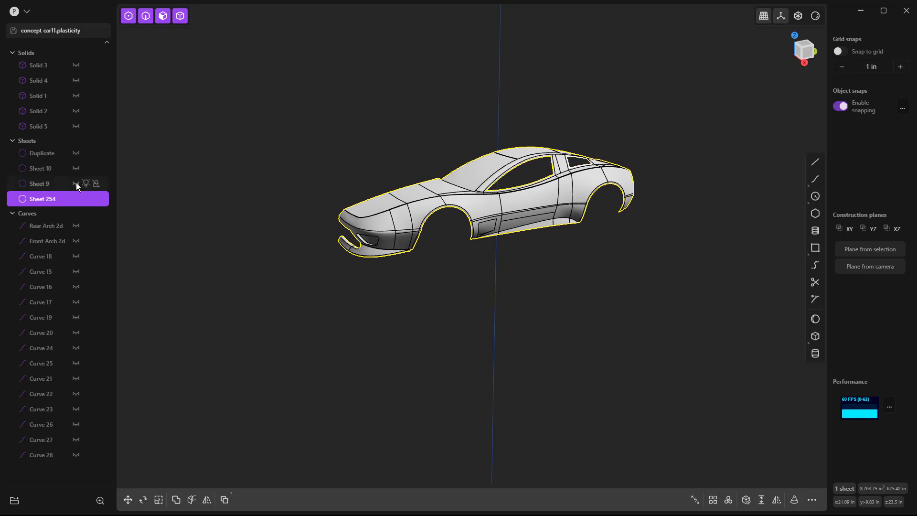
pyautogui.click(76, 182)
pyautogui.click(76, 169)
pyautogui.click(155, 216)
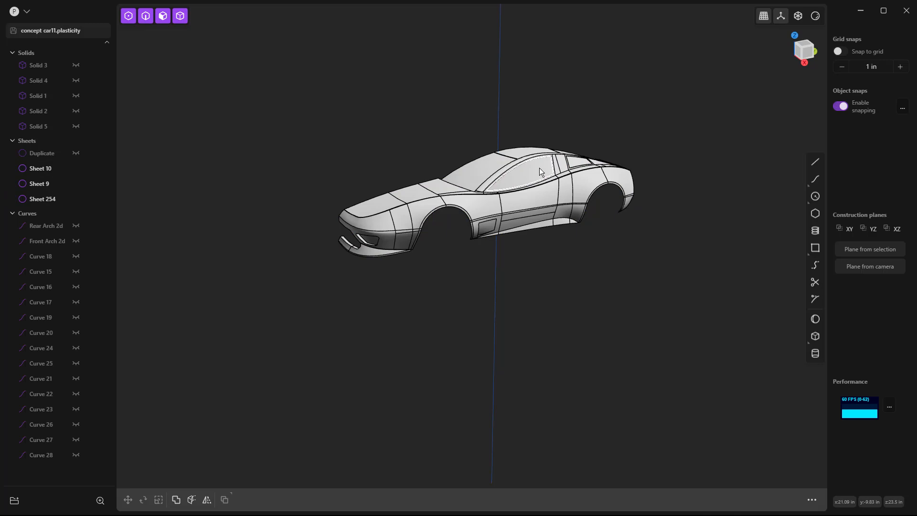
# Restrict selection to edges and hide the surface faces to expose the double edges at the side window's rear
pyautogui.scroll(10, 531, 172)
pyautogui.scroll(6, 527, 162)
pyautogui.moveTo(518, 210); pyautogui.dragTo(526, 191, button='middle')
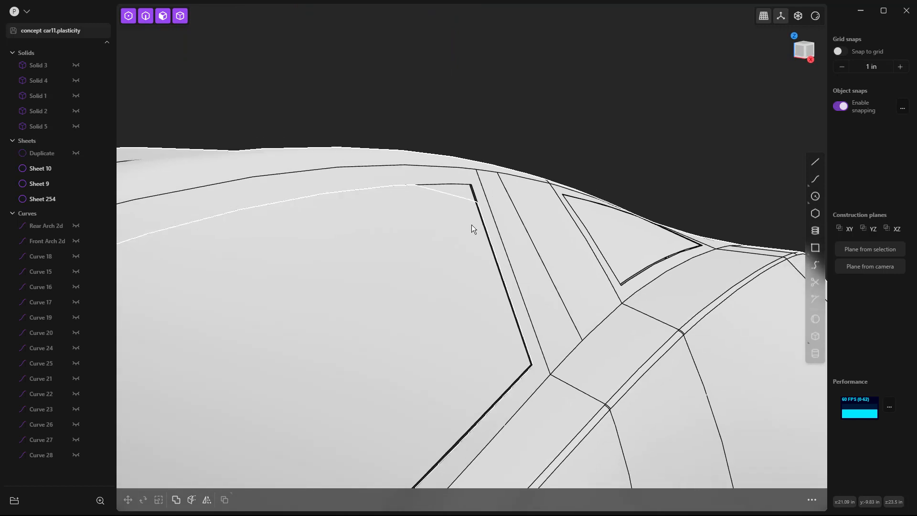
pyautogui.moveTo(481, 137); pyautogui.dragTo(520, 88, button='middle')
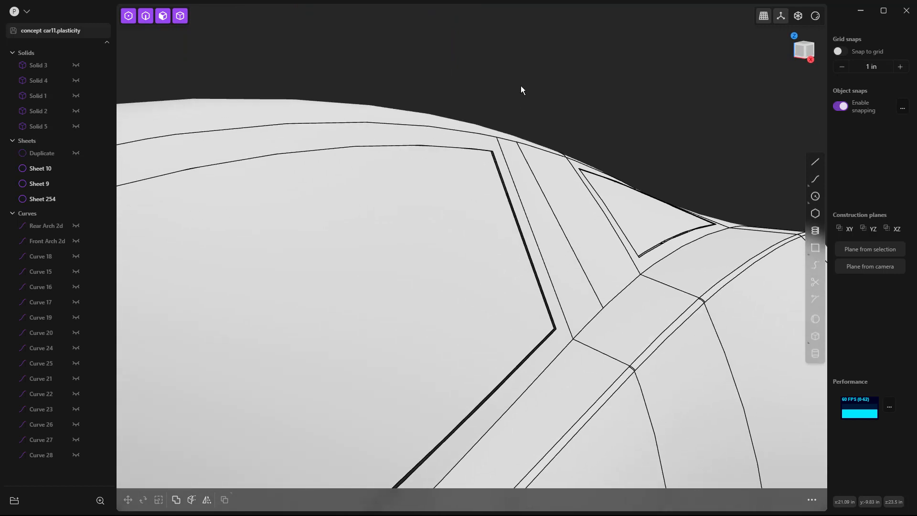
pyautogui.press('2')
pyautogui.scroll(3, 496, 165)
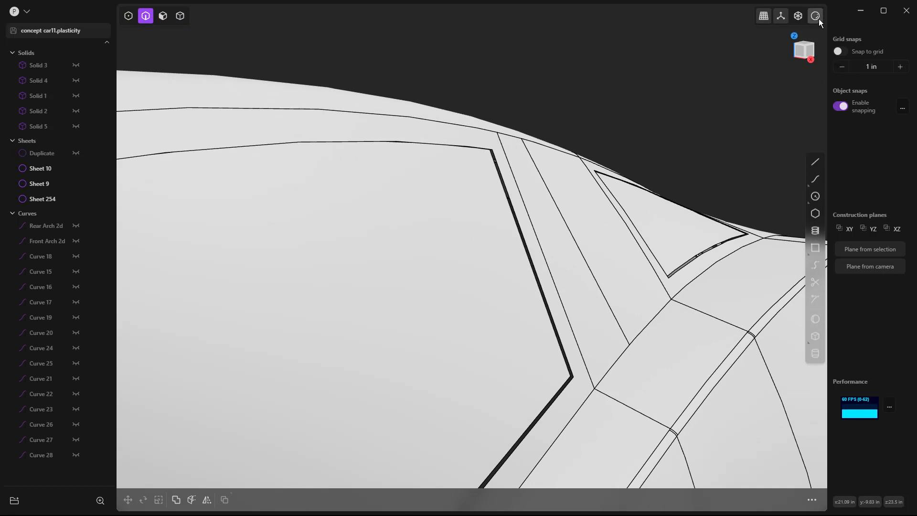
pyautogui.click(816, 16)
pyautogui.click(813, 122)
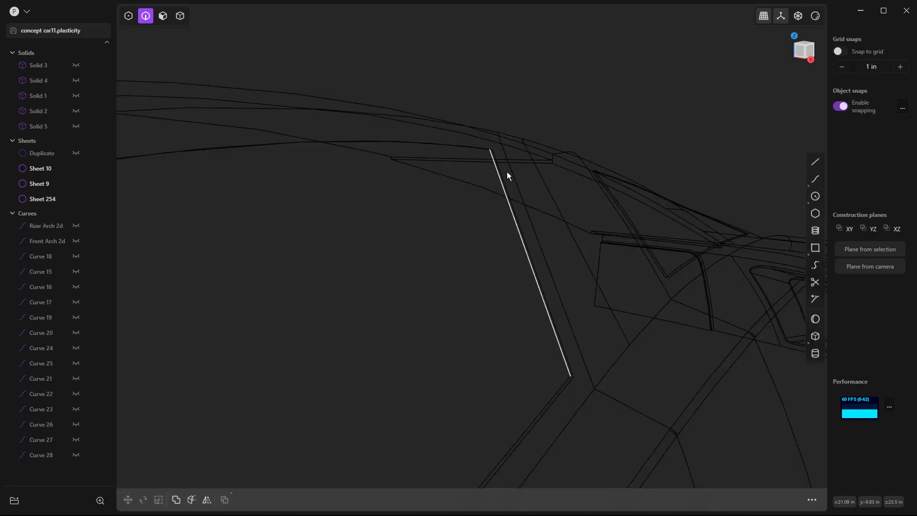
# Loft between the side window's rear edge and the adjacent body opening edge with G0 continuity
pyautogui.click(508, 177)
pyautogui.press('e')
pyautogui.scroll(3, 523, 210)
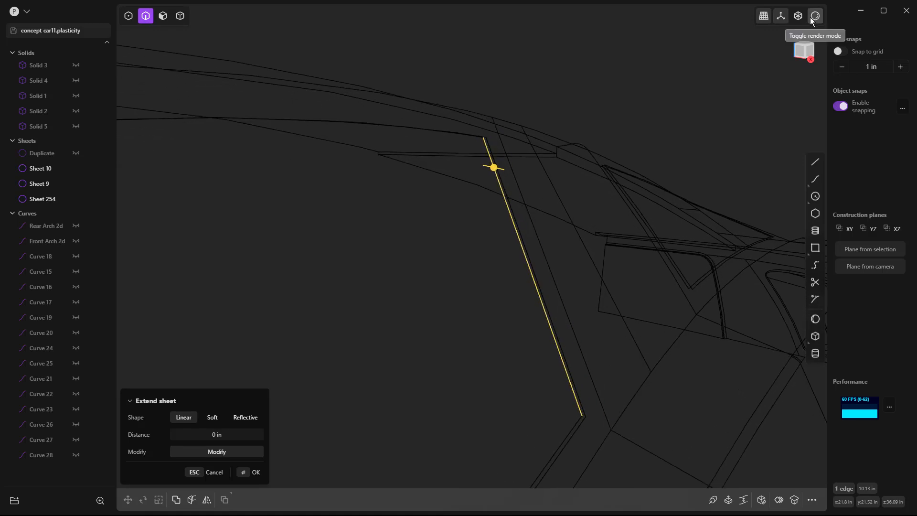
pyautogui.click(766, 18)
pyautogui.scroll(-2, 495, 122)
pyautogui.moveTo(647, 147); pyautogui.dragTo(643, 145, button='middle')
pyautogui.scroll(-7, 474, 182)
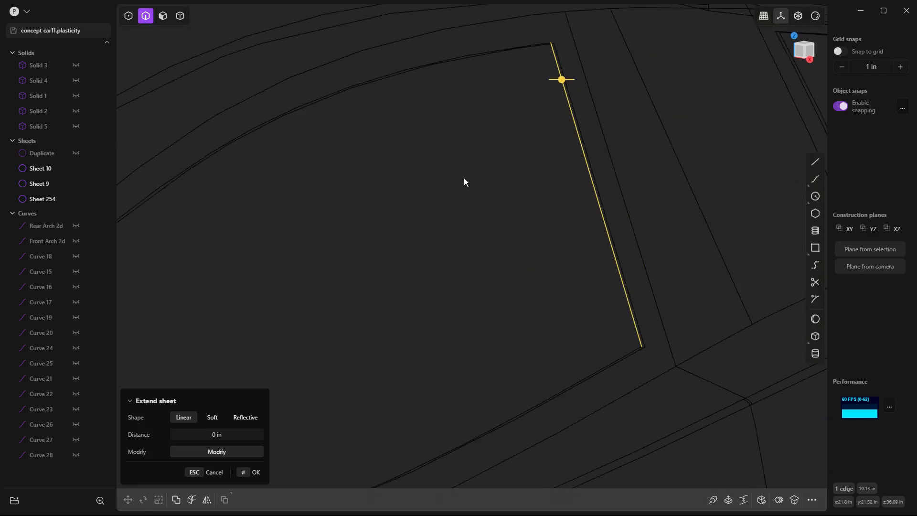
pyautogui.scroll(5, 554, 52)
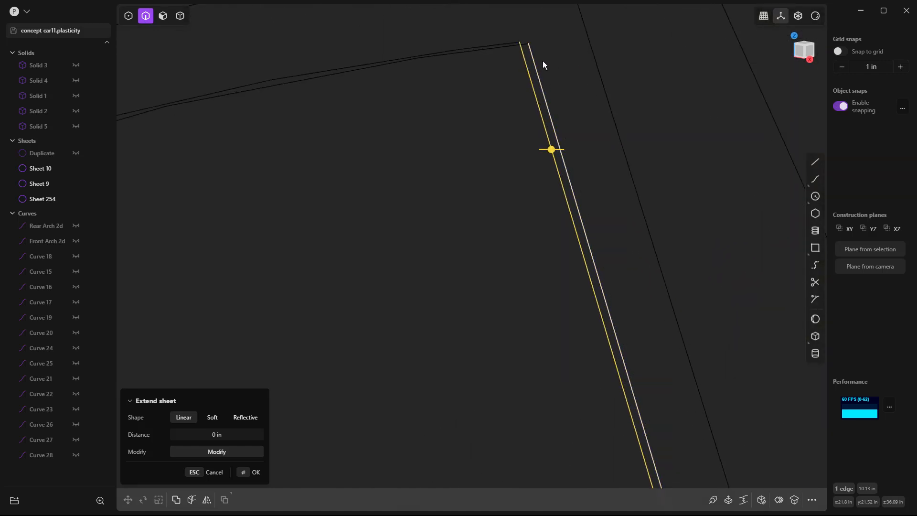
pyautogui.keyDown('shift'); pyautogui.click(537, 68); pyautogui.keyUp('shift')
pyautogui.press('l')
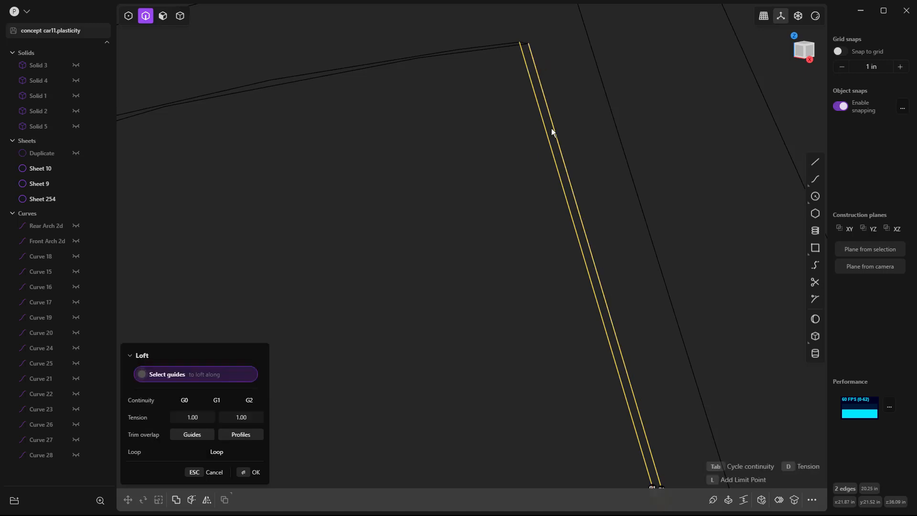
pyautogui.scroll(-1, 384, 361)
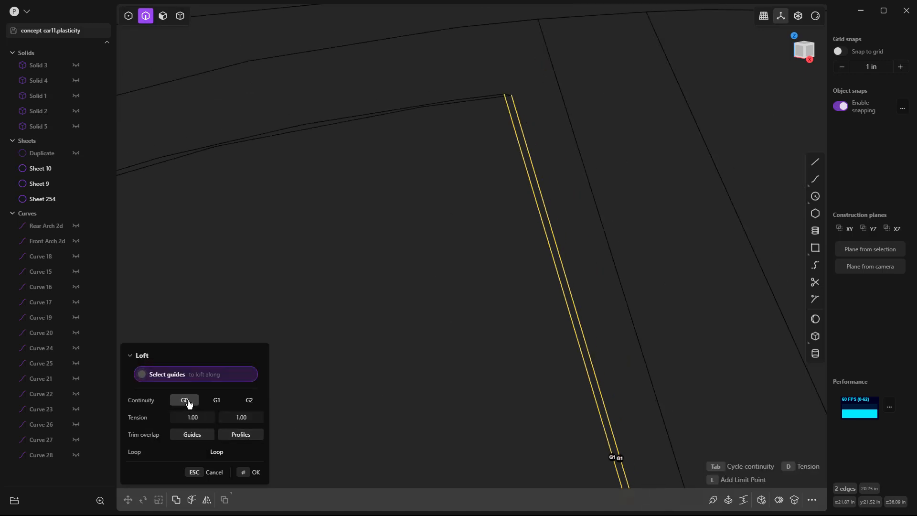
pyautogui.press('Return')
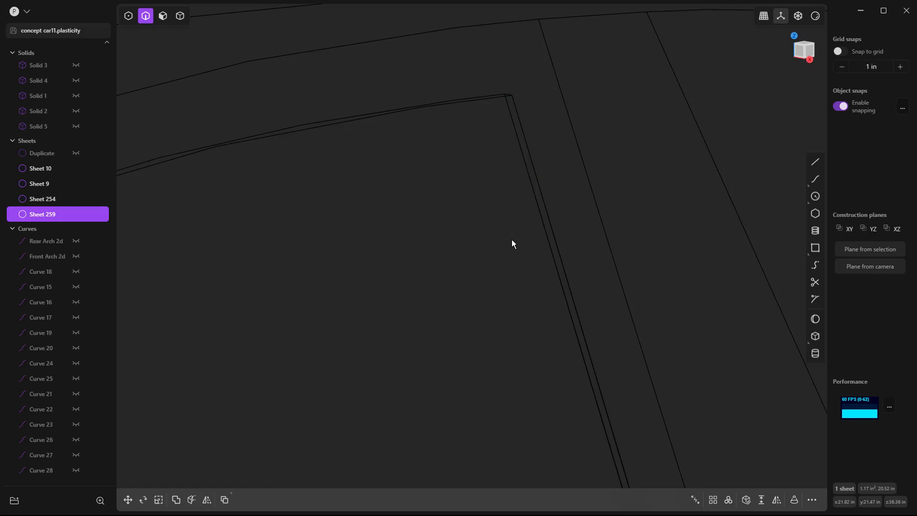
# Show the faces again and join the rear lofted strip with the window sheet and the body sheet
pyautogui.click(816, 17)
pyautogui.moveTo(815, 19)
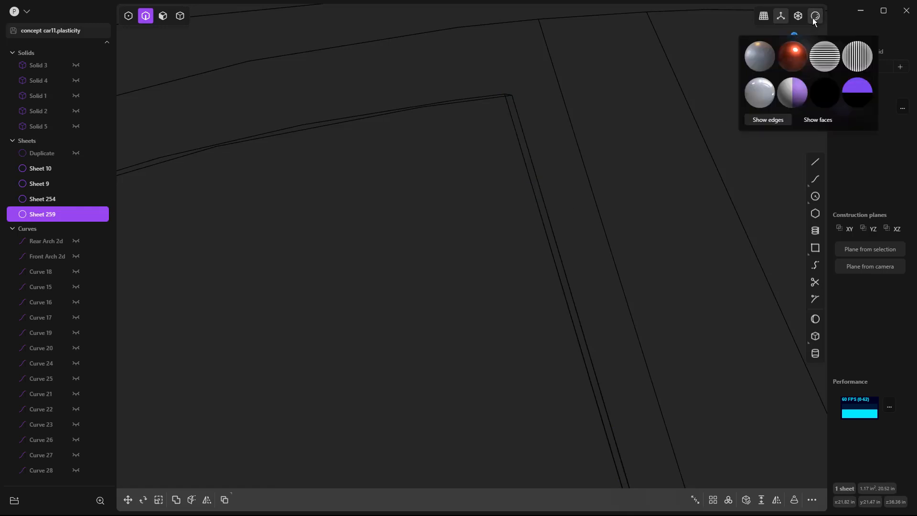
pyautogui.click(812, 120)
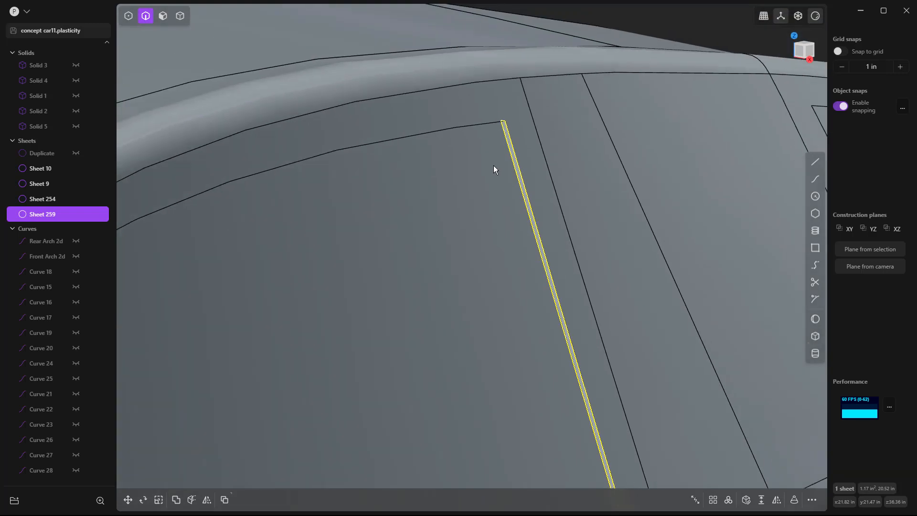
pyautogui.press('5')
pyautogui.scroll(-2, 479, 159)
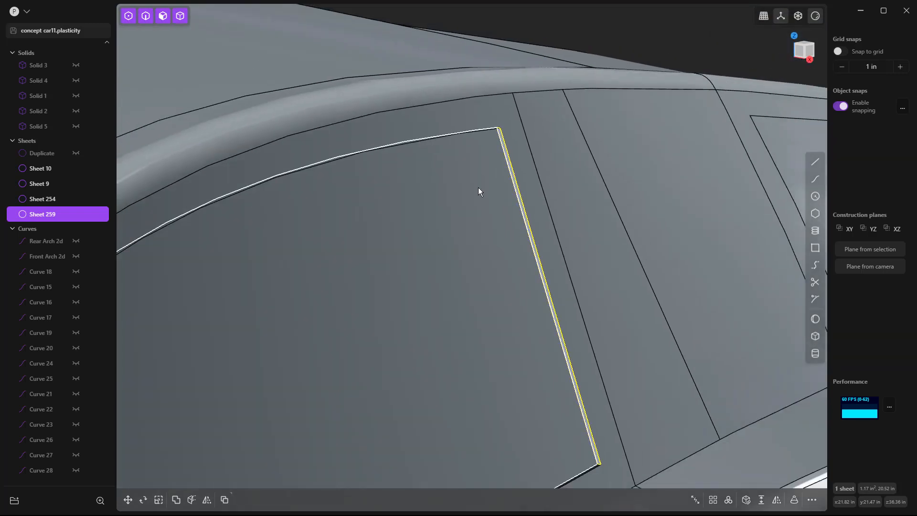
pyautogui.keyDown('shift'); pyautogui.click(478, 192); pyautogui.keyUp('shift')
pyautogui.keyDown('shift'); pyautogui.click(563, 141); pyautogui.keyUp('shift')
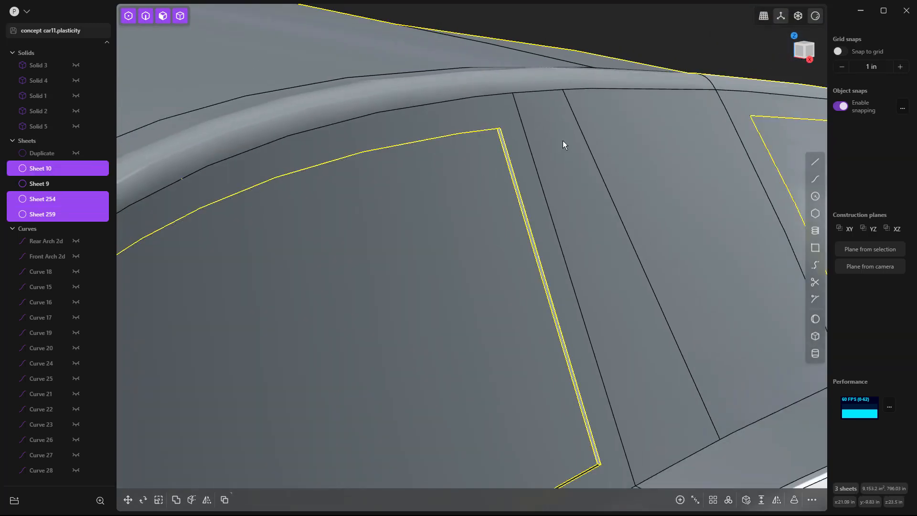
pyautogui.press('j')
pyautogui.scroll(-3, 535, 143)
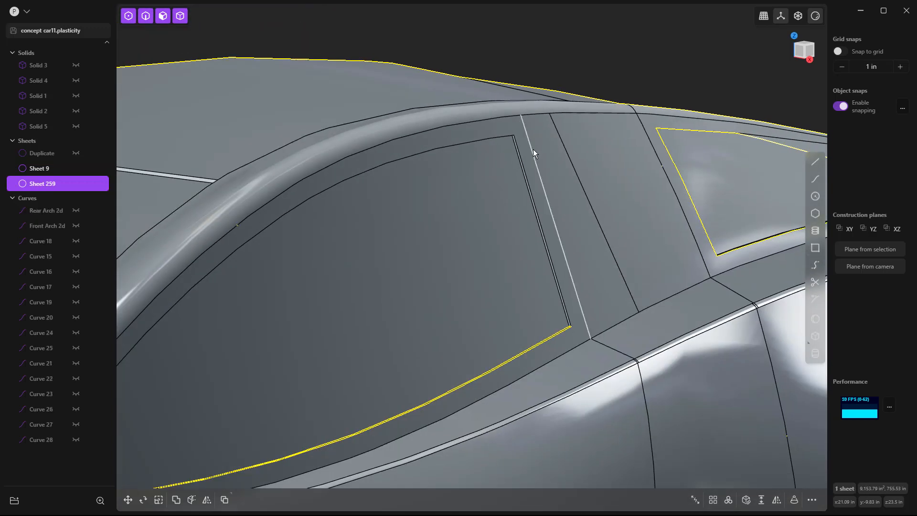
# Try to patch the remaining gap around the side window using its whole loop of upper and lower boundary edges
pyautogui.scroll(3, 471, 319)
pyautogui.moveTo(471, 319); pyautogui.dragTo(431, 346, button='middle')
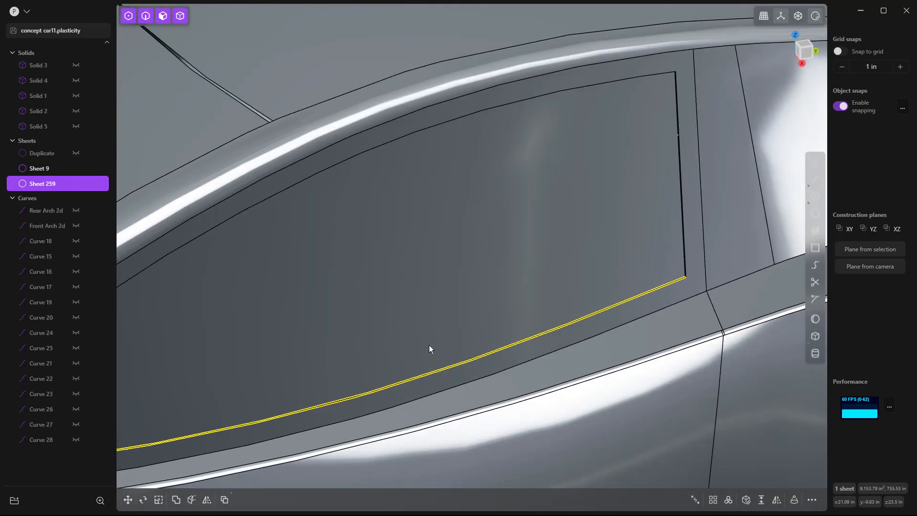
pyautogui.press('2')
pyautogui.scroll(-2, 673, 271)
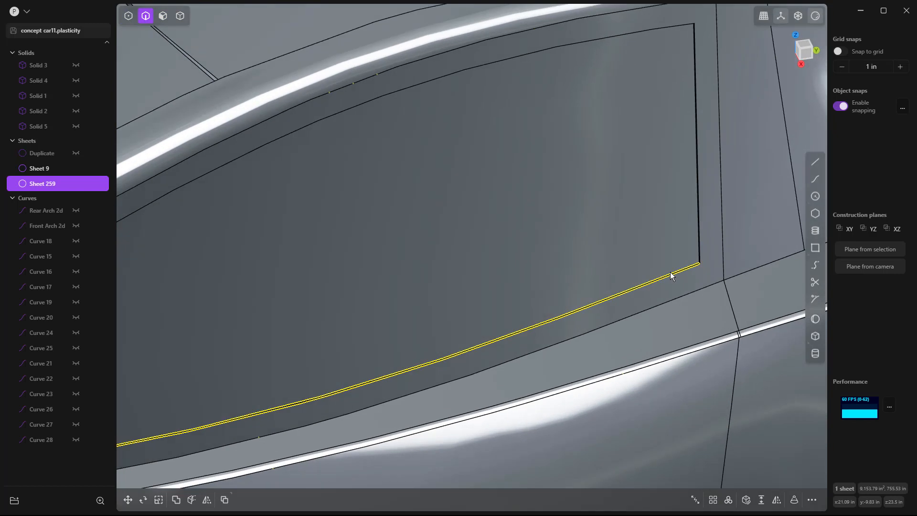
pyautogui.scroll(3, 658, 292)
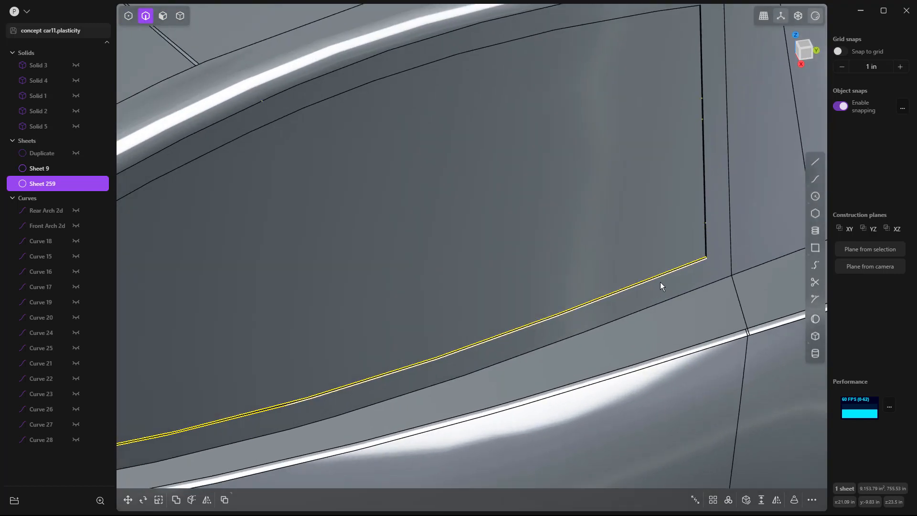
pyautogui.doubleClick(672, 272)
pyautogui.press('e')
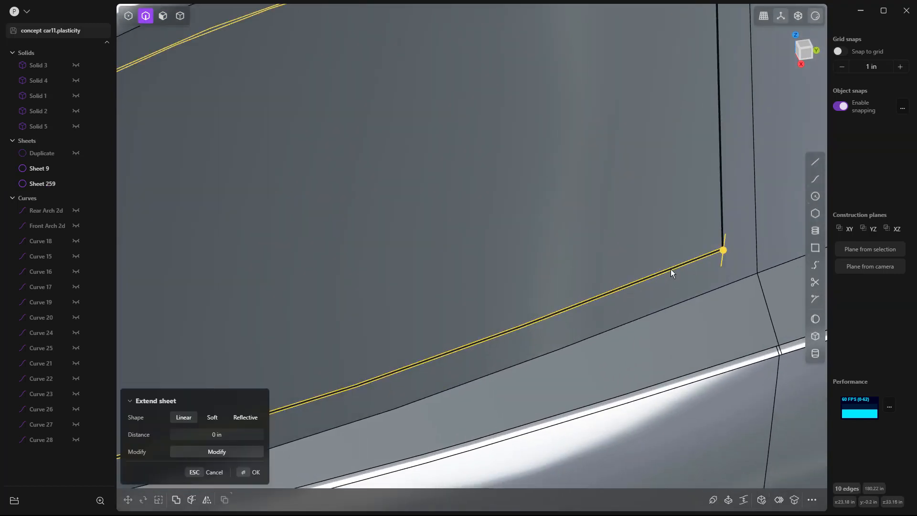
pyautogui.rightClick(671, 272)
pyautogui.write('patch')
pyautogui.press('Return')
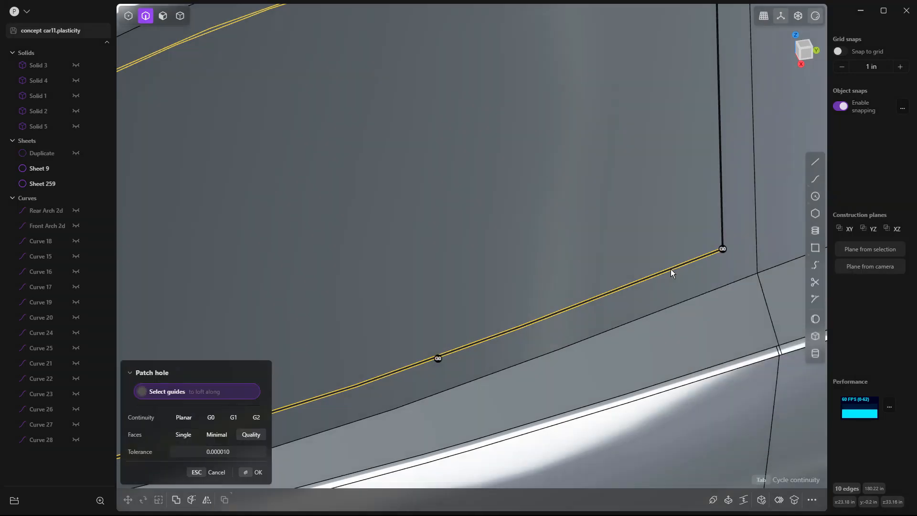
pyautogui.scroll(-8, 560, 213)
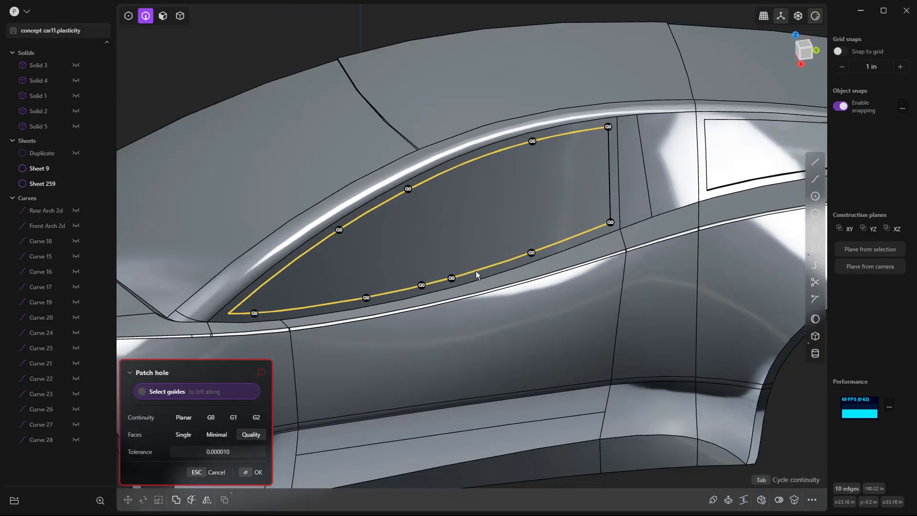
pyautogui.moveTo(476, 271); pyautogui.dragTo(483, 232, button='middle')
pyautogui.press('Return')
pyautogui.moveTo(357, 260); pyautogui.dragTo(426, 137, button='middle')
pyautogui.press('Escape')
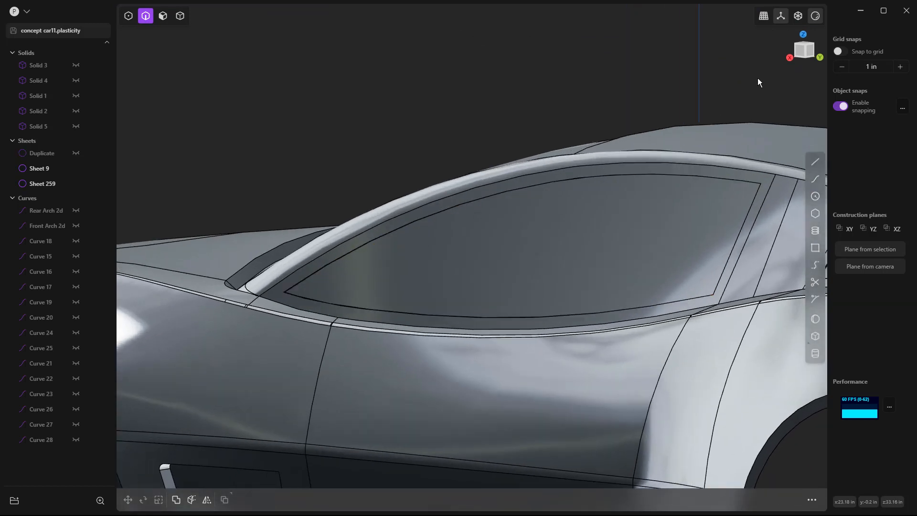
# Hide the surface faces to expose the edges at the front corner and upper curve of the side window
pyautogui.click(818, 17)
pyautogui.click(819, 119)
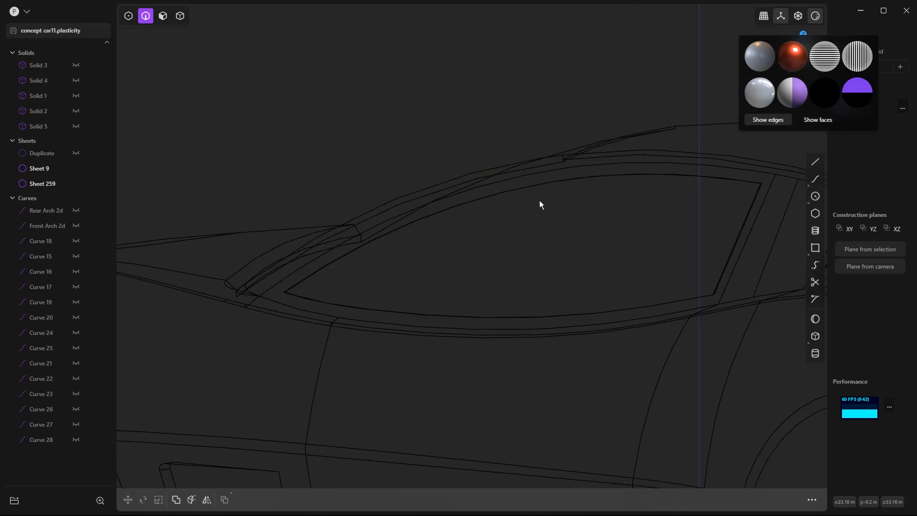
pyautogui.scroll(6, 425, 251)
pyautogui.scroll(3, 297, 200)
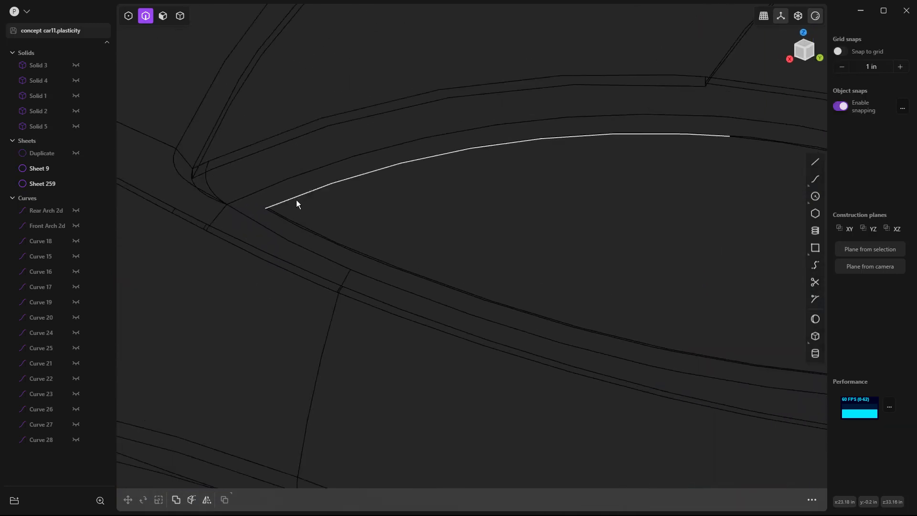
# Loft the gap along the side window's upper curve between the window and body edges with G0 continuity
pyautogui.click(302, 195)
pyautogui.press('e')
pyautogui.moveTo(439, 183); pyautogui.dragTo(505, 178, button='middle')
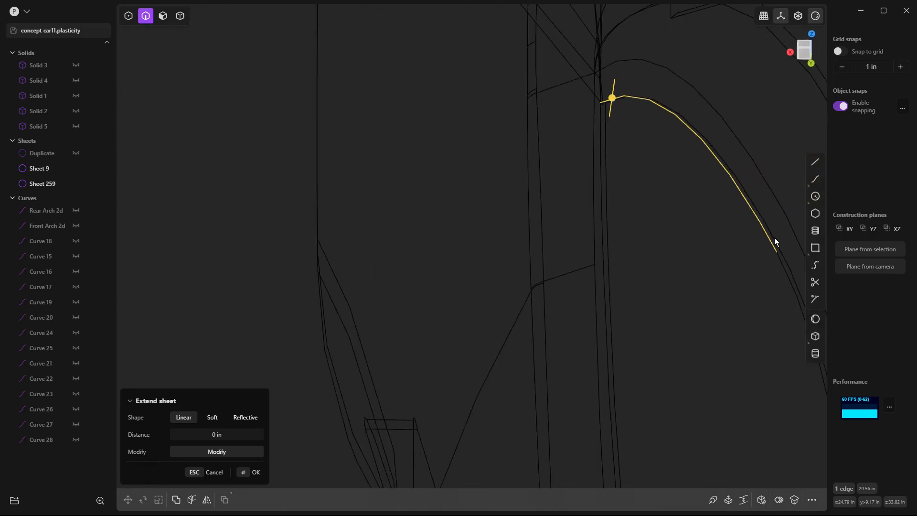
pyautogui.moveTo(759, 245); pyautogui.dragTo(781, 203, button='middle')
pyautogui.click(605, 242)
pyautogui.moveTo(601, 221); pyautogui.dragTo(602, 258, button='middle')
pyautogui.scroll(-1, 721, 180)
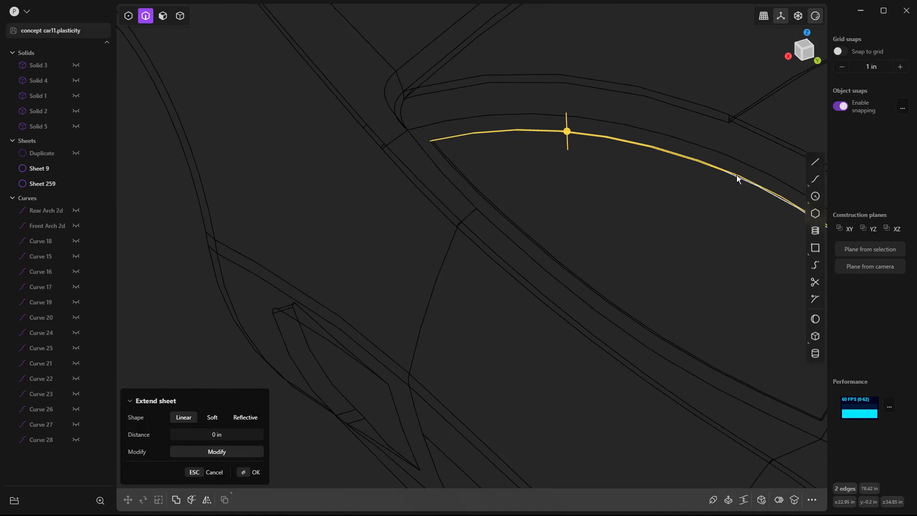
pyautogui.press('l')
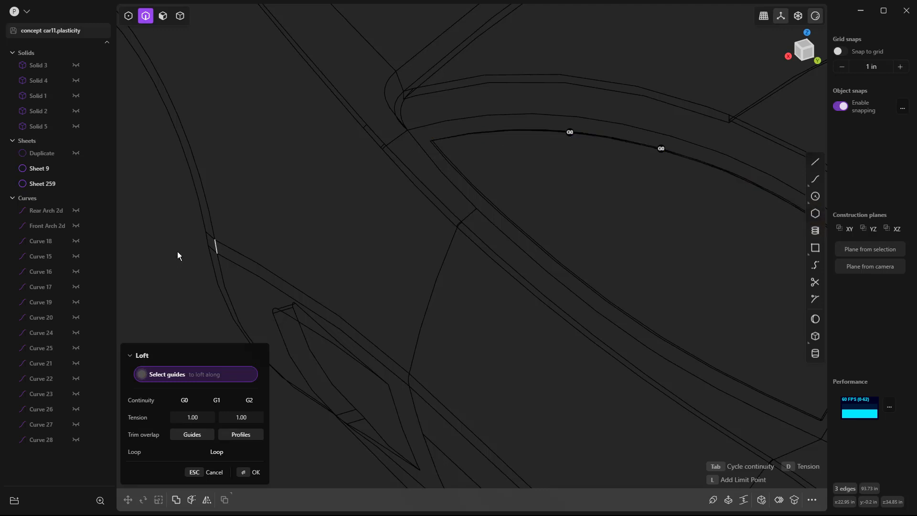
pyautogui.press('Return')
# Show the faces again and join the upper lofted strip to the car body sheet
pyautogui.moveTo(172, 250); pyautogui.dragTo(779, 88, button='middle')
pyautogui.click(817, 18)
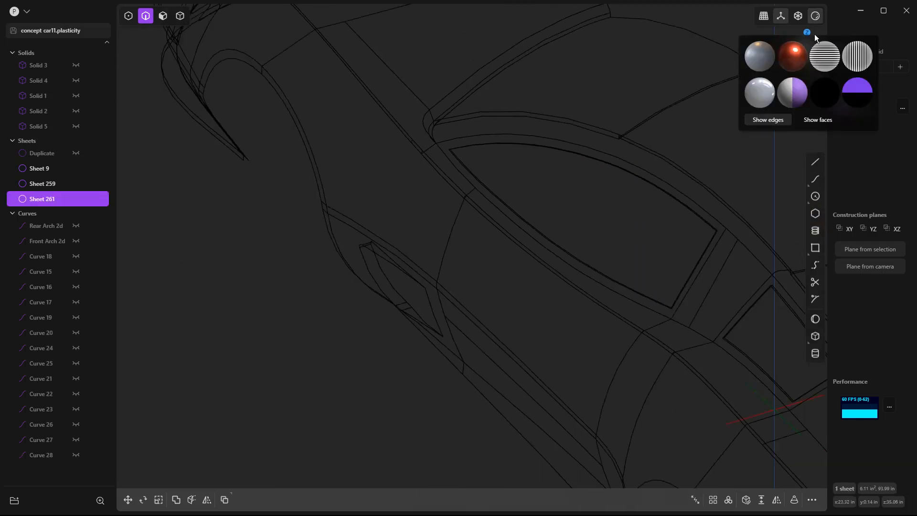
pyautogui.click(810, 120)
pyautogui.scroll(-2, 584, 201)
pyautogui.moveTo(465, 325); pyautogui.dragTo(488, 220, button='middle')
pyautogui.press('5')
pyautogui.scroll(5, 597, 210)
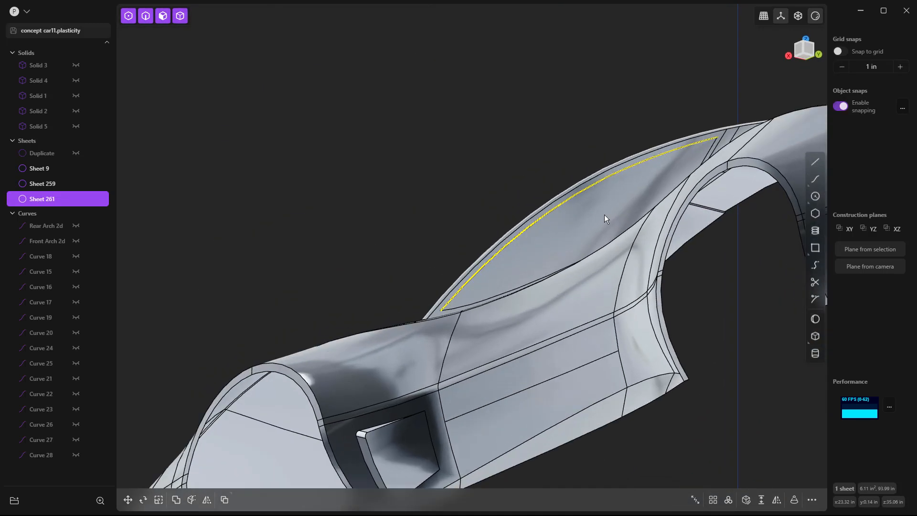
pyautogui.click(586, 167)
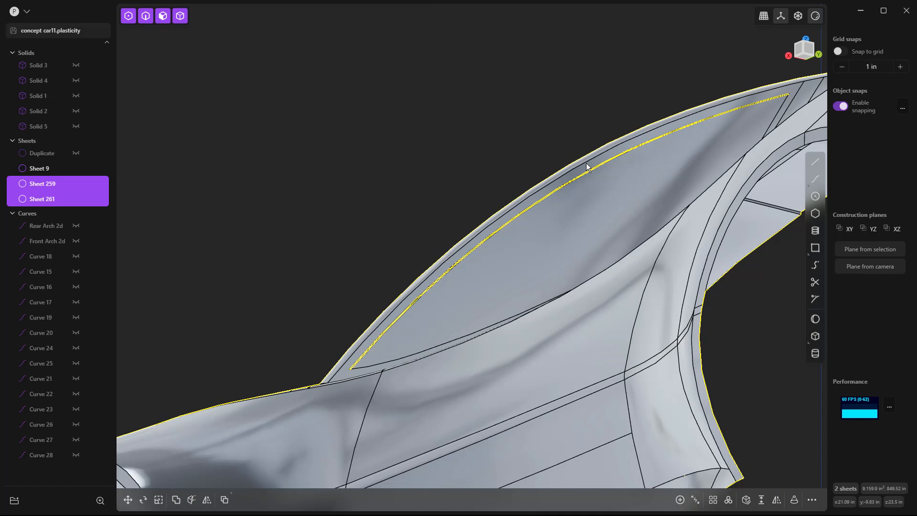
pyautogui.press('j')
pyautogui.scroll(-5, 482, 139)
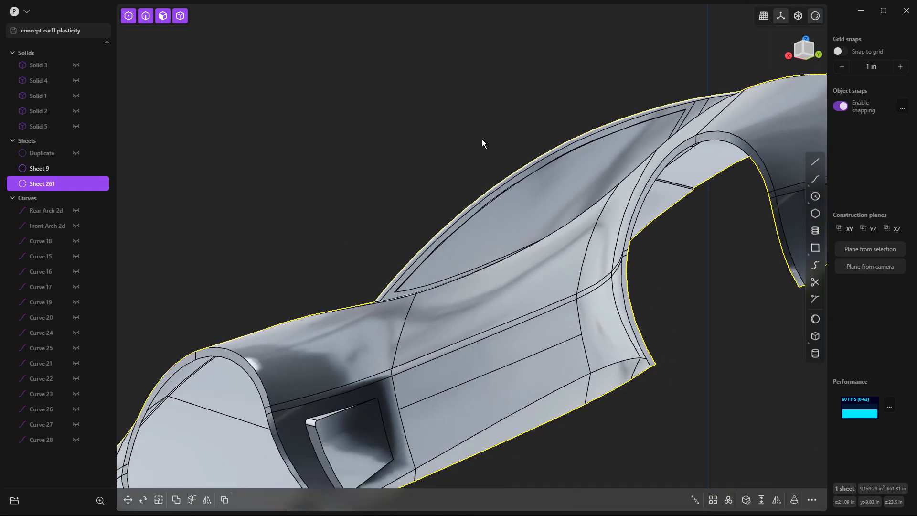
# Patch the gap along the side window's lower edge using its closed loop of boundary edges with G0 continuity
pyautogui.click(481, 133)
pyautogui.press('2')
pyautogui.moveTo(479, 133); pyautogui.dragTo(487, 206, button='middle')
pyautogui.scroll(-1, 409, 151)
pyautogui.scroll(4, 412, 151)
pyautogui.scroll(3, 419, 152)
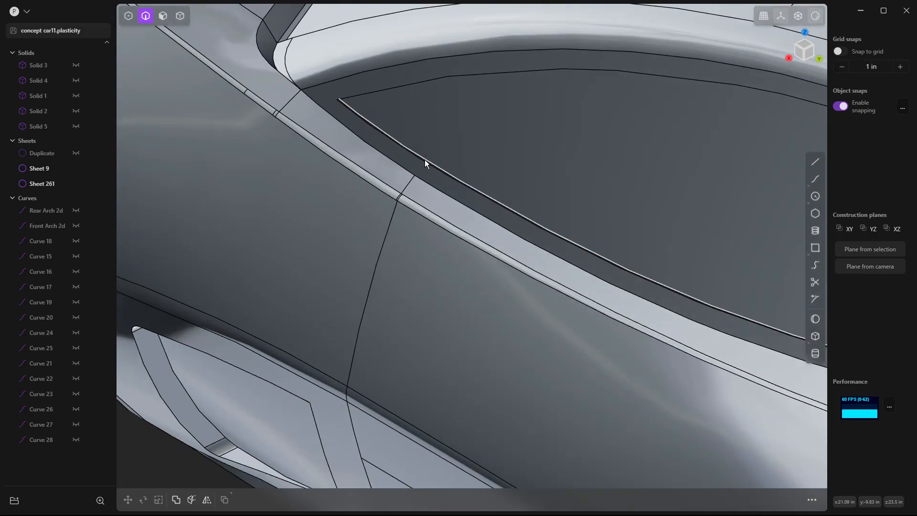
pyautogui.doubleClick(427, 166)
pyautogui.press('e')
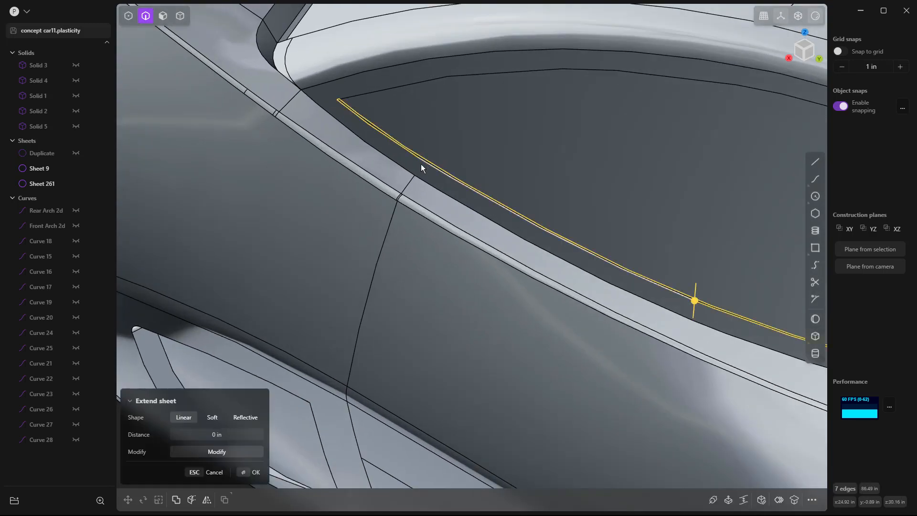
pyautogui.press('space')
pyautogui.write('ph')
pyautogui.press('Return')
pyautogui.scroll(-6, 410, 148)
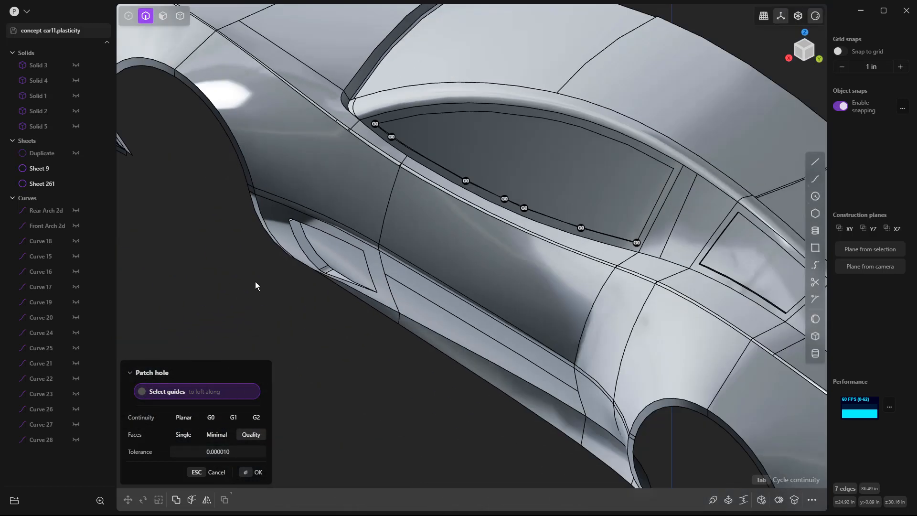
pyautogui.press('Return')
pyautogui.moveTo(329, 333); pyautogui.dragTo(456, 238, button='middle')
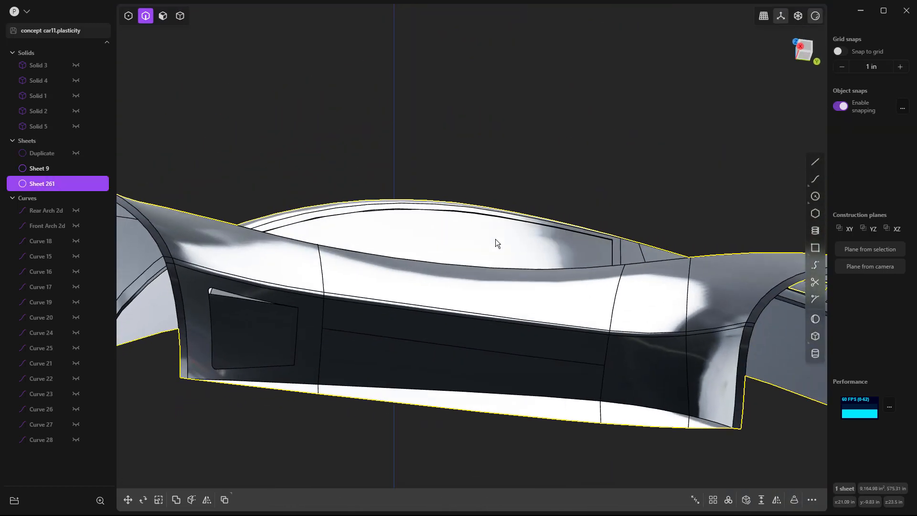
# Examine the seam around the front side window up close and on the whole car body, and clear the body selection
pyautogui.scroll(8, 631, 245)
pyautogui.scroll(8, 618, 250)
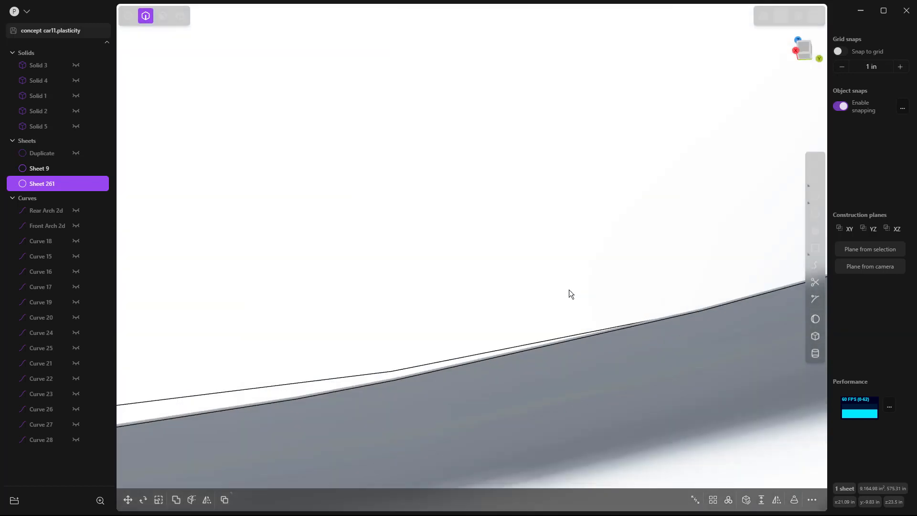
pyautogui.scroll(-8, 549, 290)
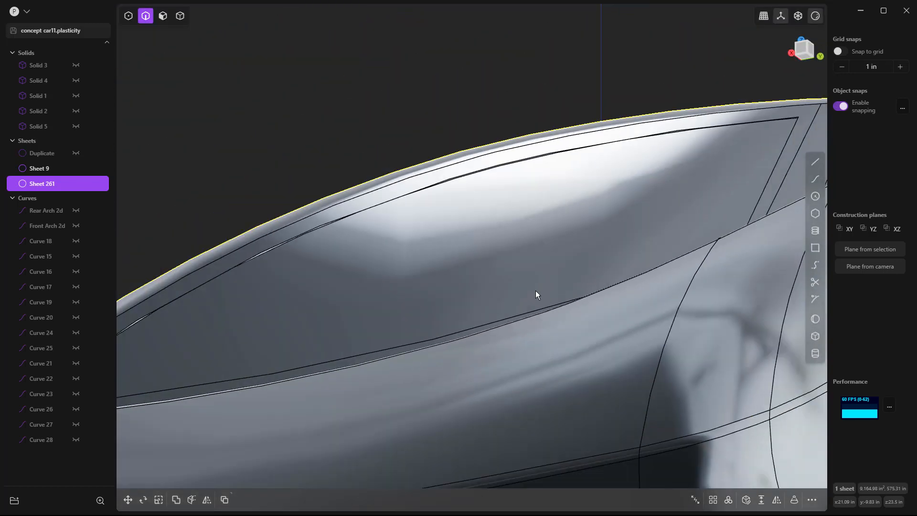
pyautogui.scroll(-10, 535, 292)
pyautogui.moveTo(497, 323); pyautogui.dragTo(631, 359, button='middle')
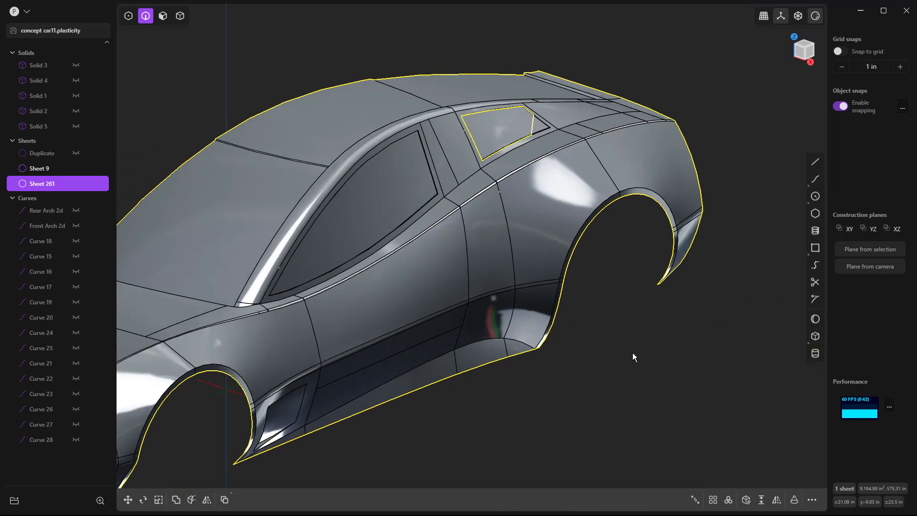
pyautogui.click(644, 337)
pyautogui.scroll(3, 526, 122)
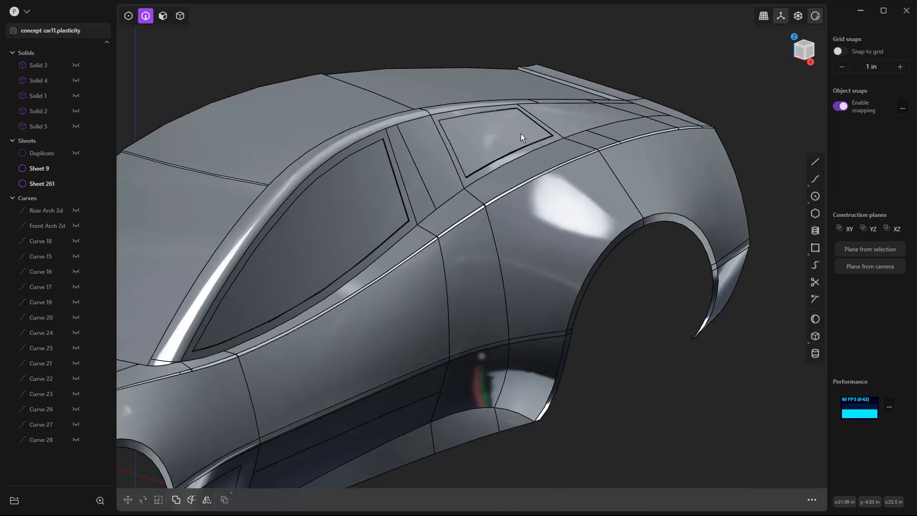
# Check the rear side window by hiding and reshowing the body sheet and the window sheet in turn
pyautogui.click(77, 185)
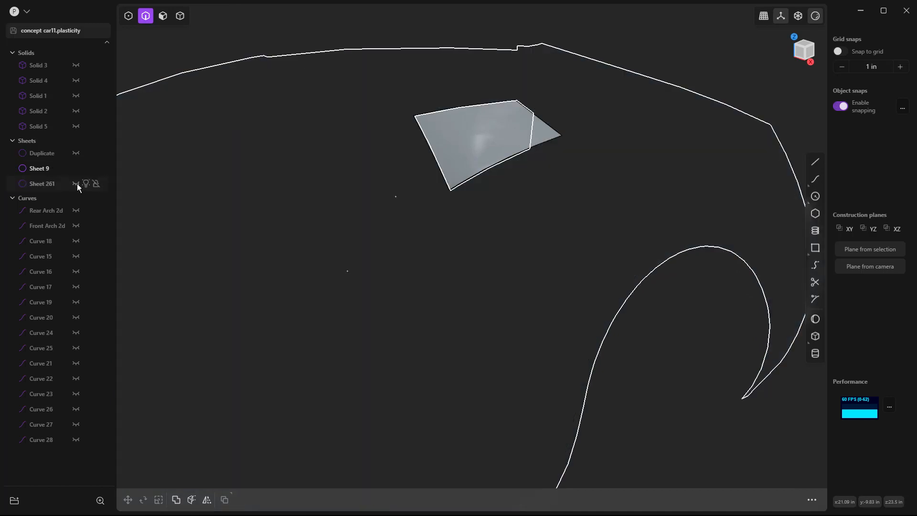
pyautogui.click(77, 185)
pyautogui.click(76, 167)
pyautogui.moveTo(479, 142); pyautogui.dragTo(441, 145, button='middle')
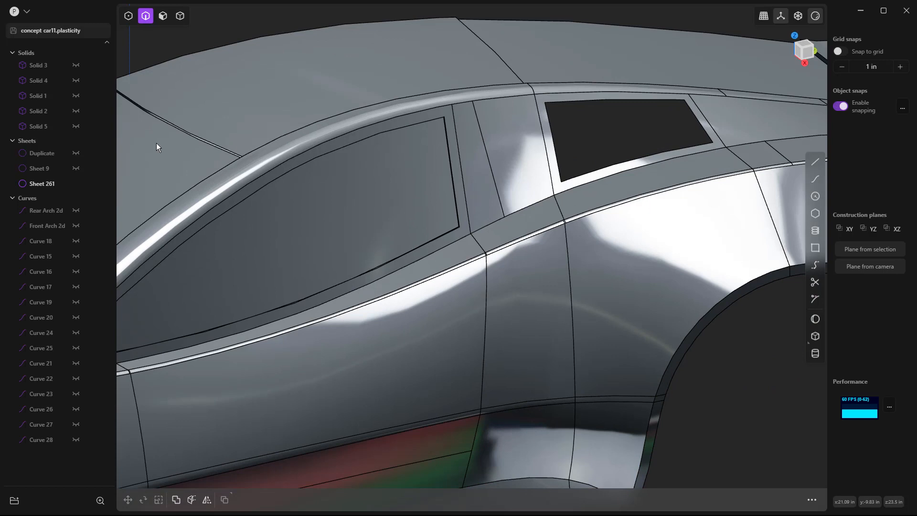
pyautogui.click(75, 168)
pyautogui.moveTo(668, 138)
pyautogui.mouseDown(button='middle')
pyautogui.moveTo(691, 136)
pyautogui.moveTo(658, 136)
pyautogui.mouseUp(button='middle')
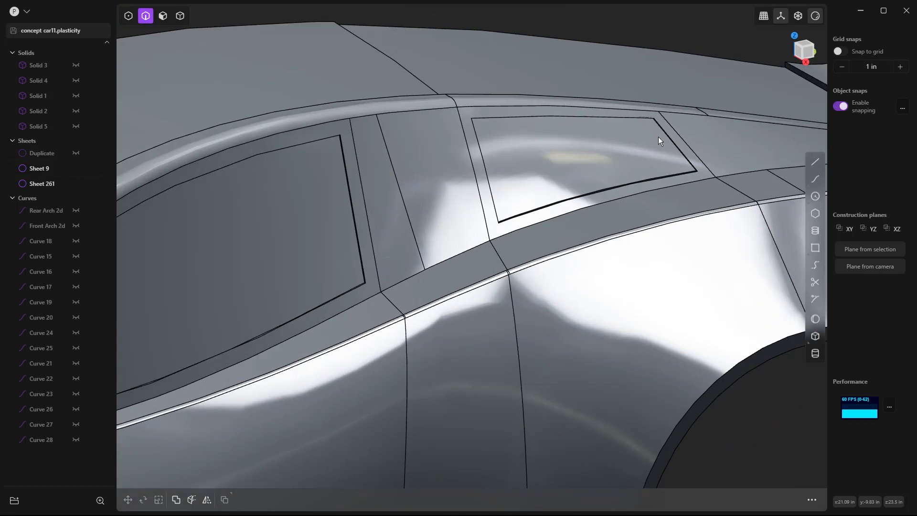
# Loft the gap around the rear side window between the window's edge loop and the body's opening loop with G0 continuity
pyautogui.scroll(10, 658, 137)
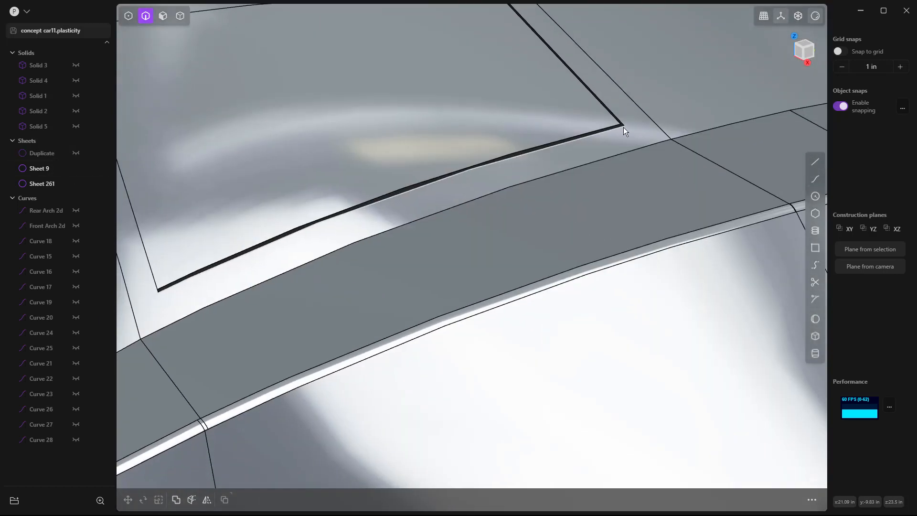
pyautogui.scroll(3, 624, 128)
pyautogui.keyDown('shift'); pyautogui.moveTo(627, 122); pyautogui.dragTo(692, 179, button='middle'); pyautogui.keyUp('shift')
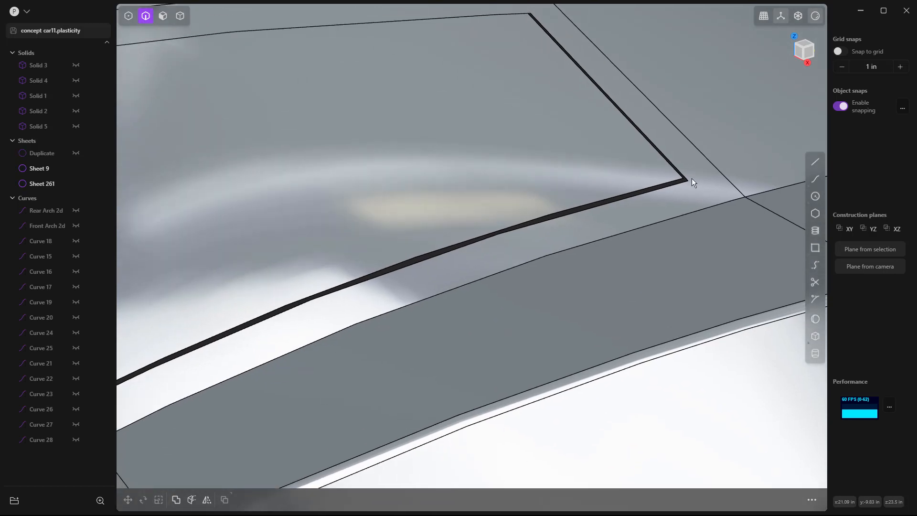
pyautogui.keyDown('alt'); pyautogui.click(684, 183); pyautogui.keyUp('alt')
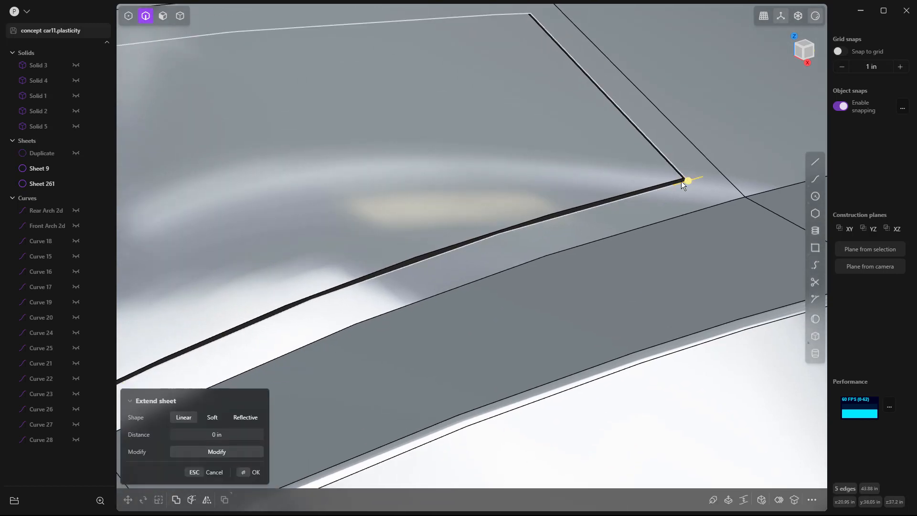
pyautogui.keyDown('alt'); pyautogui.click(675, 181); pyautogui.keyUp('alt')
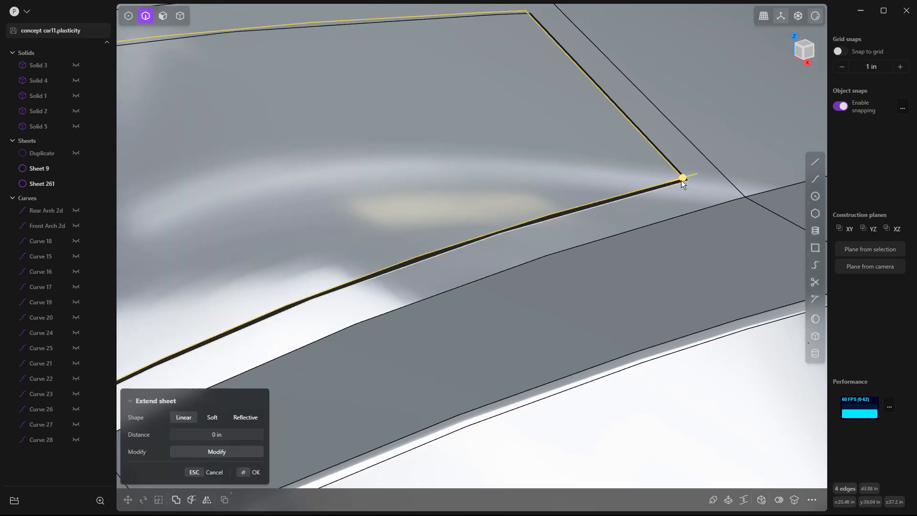
pyautogui.keyDown('alt'); pyautogui.keyDown('shift'); pyautogui.click(679, 189); pyautogui.keyUp('shift'); pyautogui.keyUp('alt')
pyautogui.press('l')
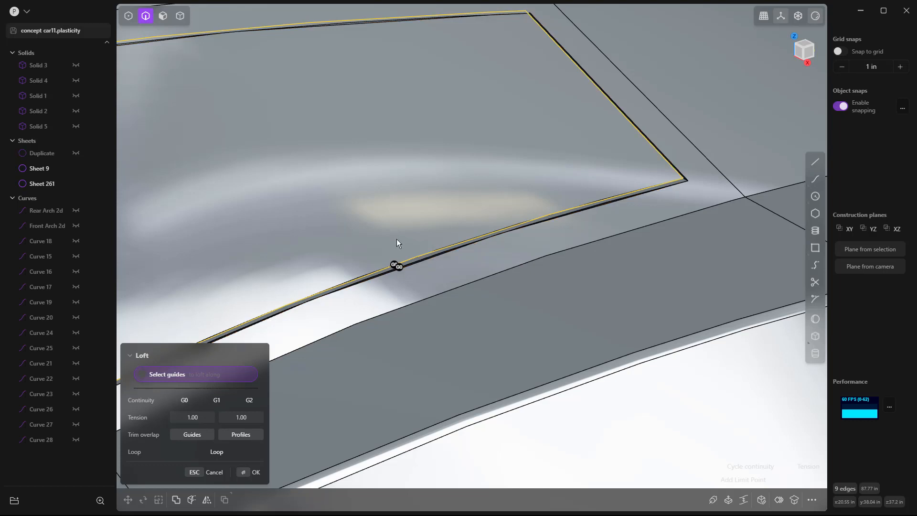
pyautogui.press('Return')
# Join the lofted strip, the rear side window sheet and the car body into one sheet
pyautogui.scroll(-2, 409, 213)
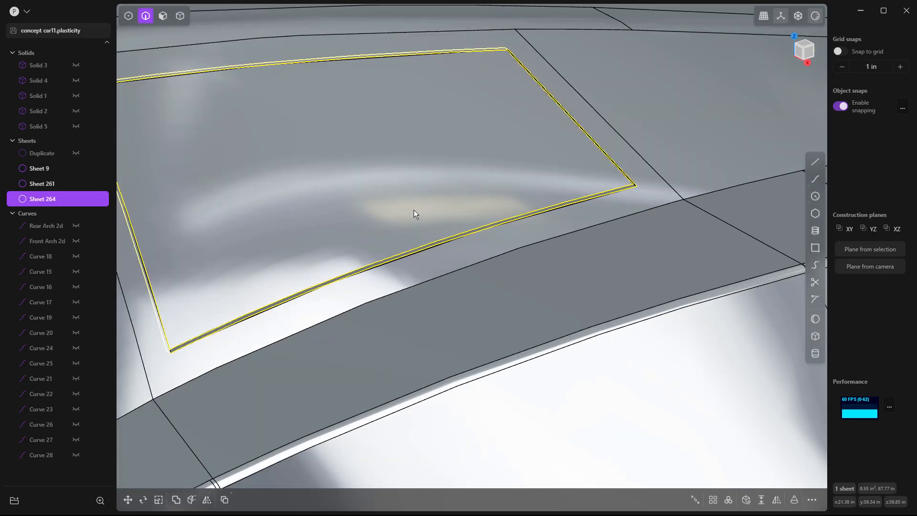
pyautogui.press('5')
pyautogui.keyDown('shift'); pyautogui.click(455, 180); pyautogui.keyUp('shift')
pyautogui.keyDown('shift'); pyautogui.click(687, 136); pyautogui.keyUp('shift')
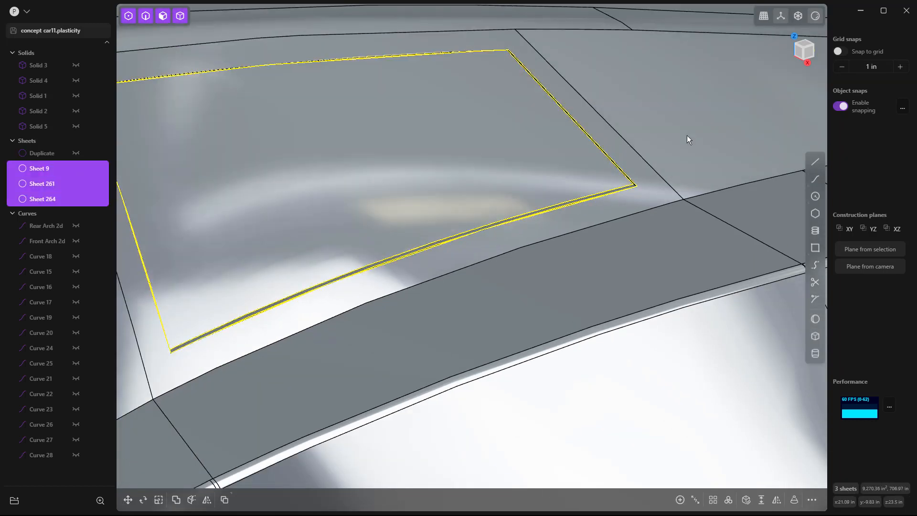
pyautogui.press('j')
pyautogui.scroll(-2, 520, 130)
pyautogui.scroll(-6, 527, 133)
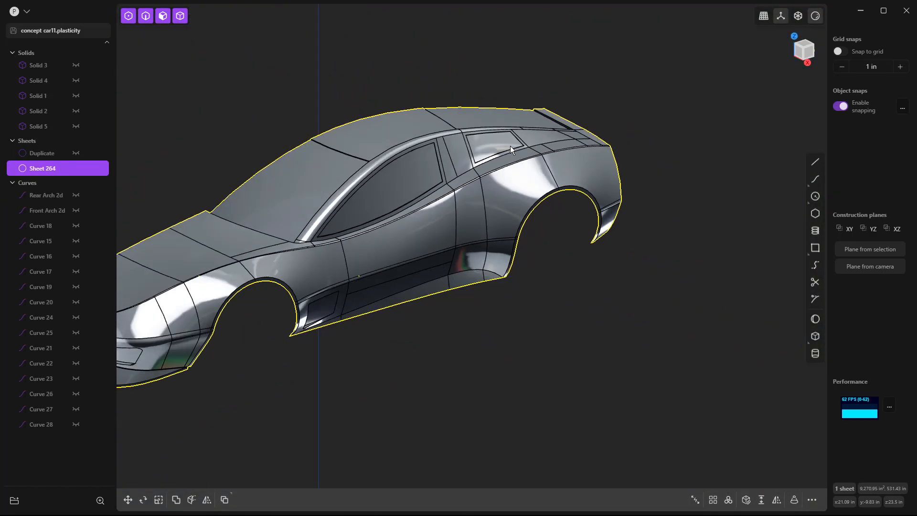
pyautogui.scroll(-2, 510, 145)
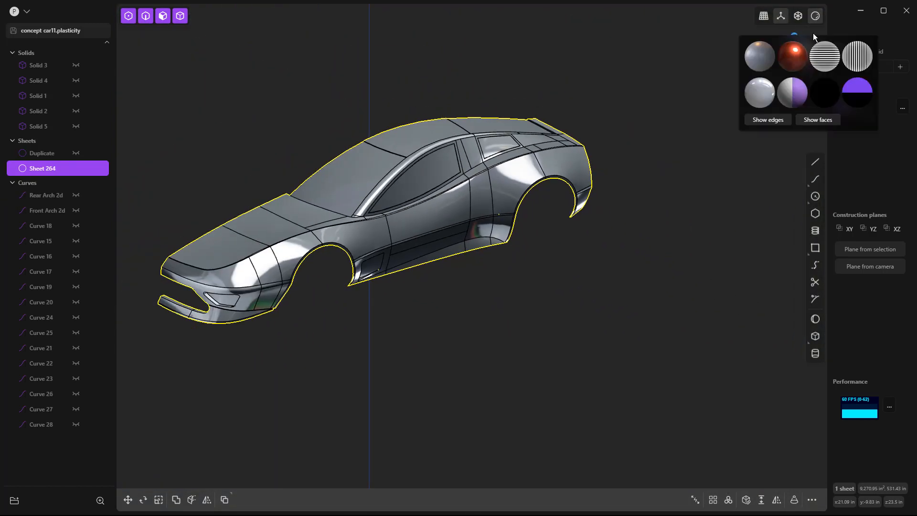
# Display the car body in the glossy red material with edges hidden and select the body sheet
pyautogui.click(767, 17)
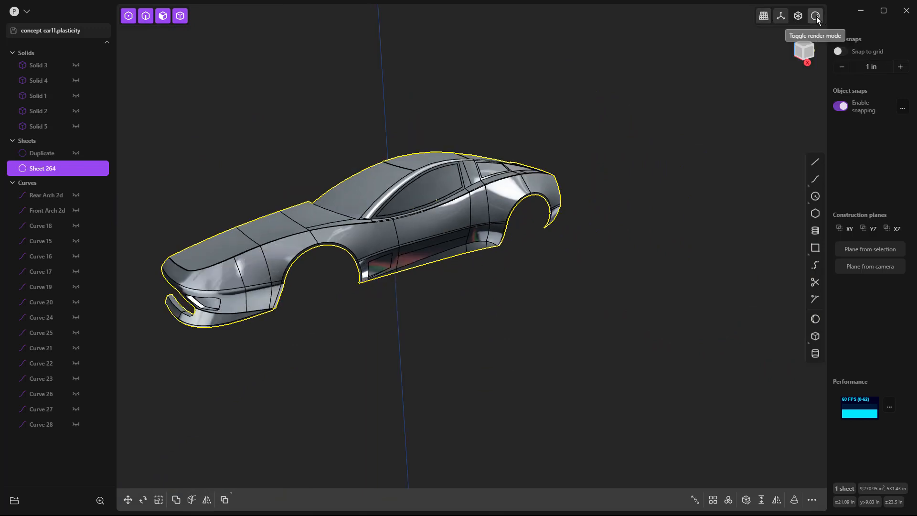
pyautogui.moveTo(816, 15)
pyautogui.click(793, 67)
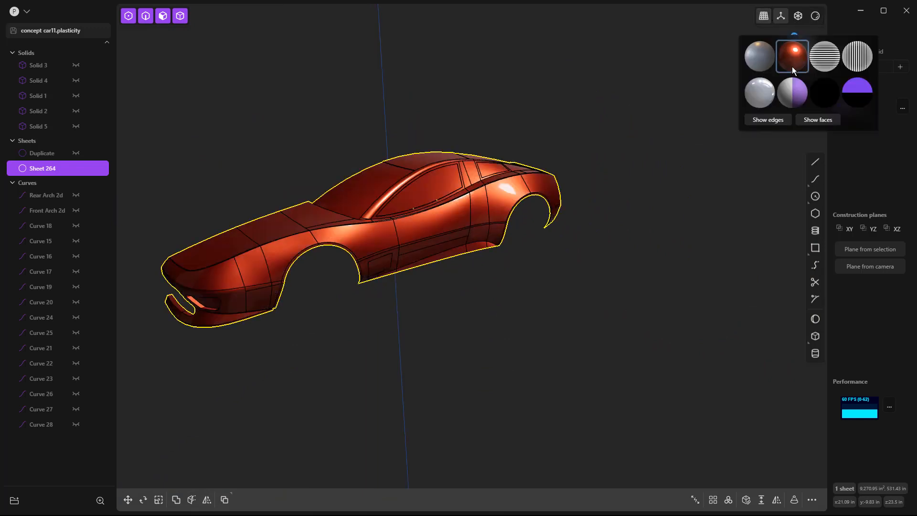
pyautogui.click(782, 120)
pyautogui.click(623, 286)
pyautogui.click(483, 231)
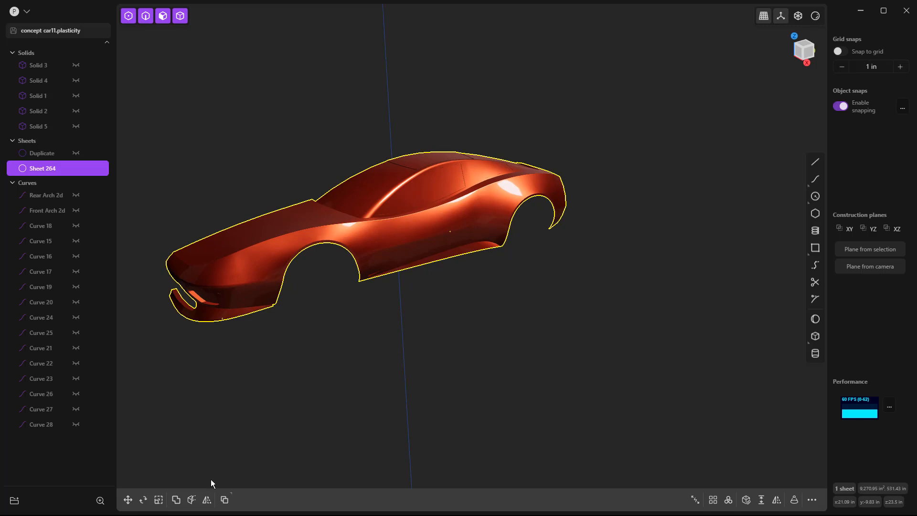
# Mirror the half body sheet across the car's centre plane along the X axis and clear the selection
pyautogui.click(207, 500)
pyautogui.moveTo(304, 360); pyautogui.dragTo(351, 333, button='middle')
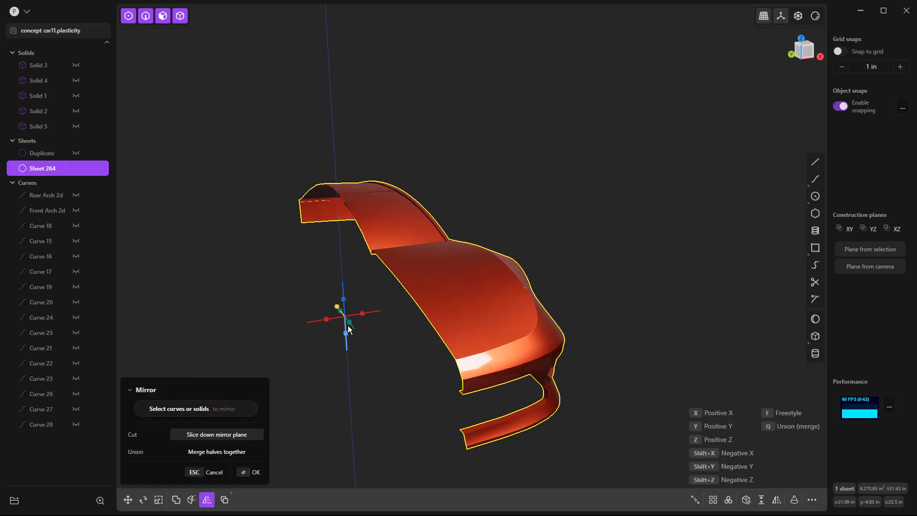
pyautogui.click(324, 320)
pyautogui.rightClick(488, 179)
pyautogui.scroll(-5, 488, 180)
pyautogui.click(314, 280)
# Switch the display to the white-and-purple material and inspect the mirrored car body from the front and side
pyautogui.moveTo(550, 319); pyautogui.dragTo(473, 311, button='middle')
pyautogui.click(815, 16)
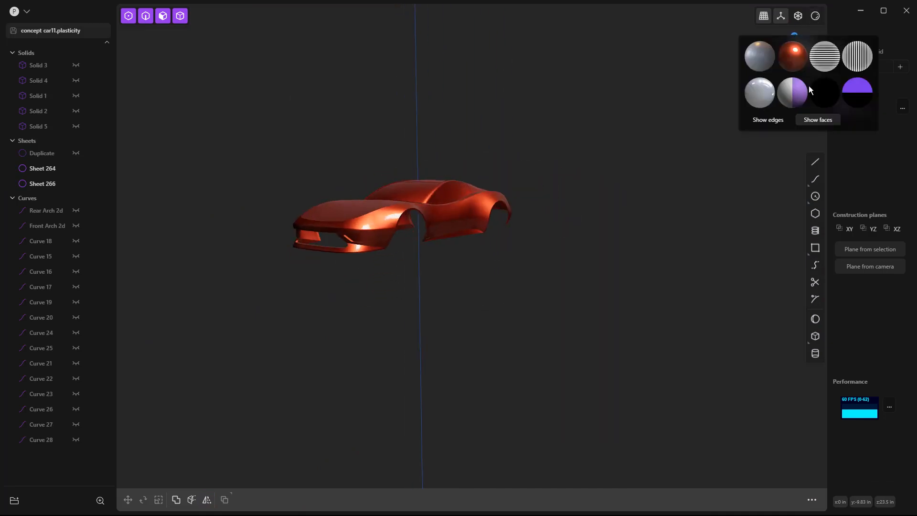
pyautogui.click(794, 94)
pyautogui.scroll(5, 364, 247)
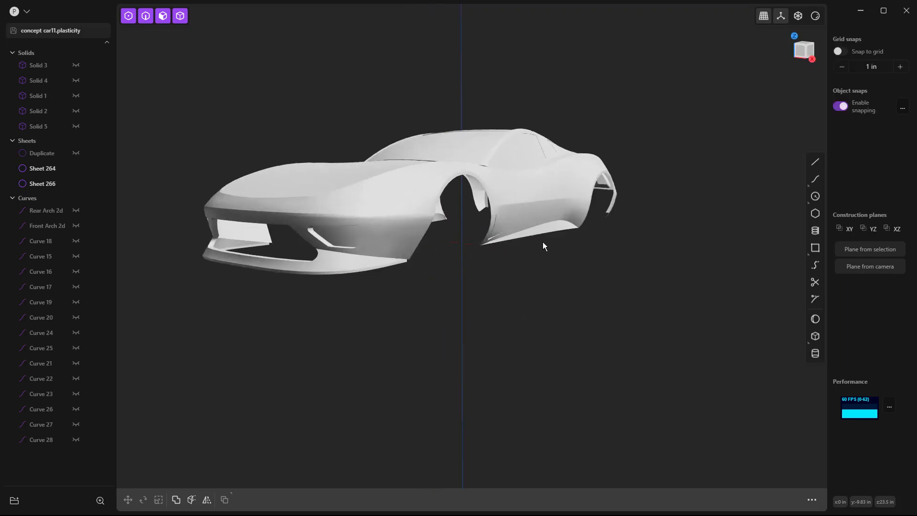
pyautogui.moveTo(469, 240); pyautogui.dragTo(370, 220, button='middle')
pyautogui.scroll(5, 415, 215)
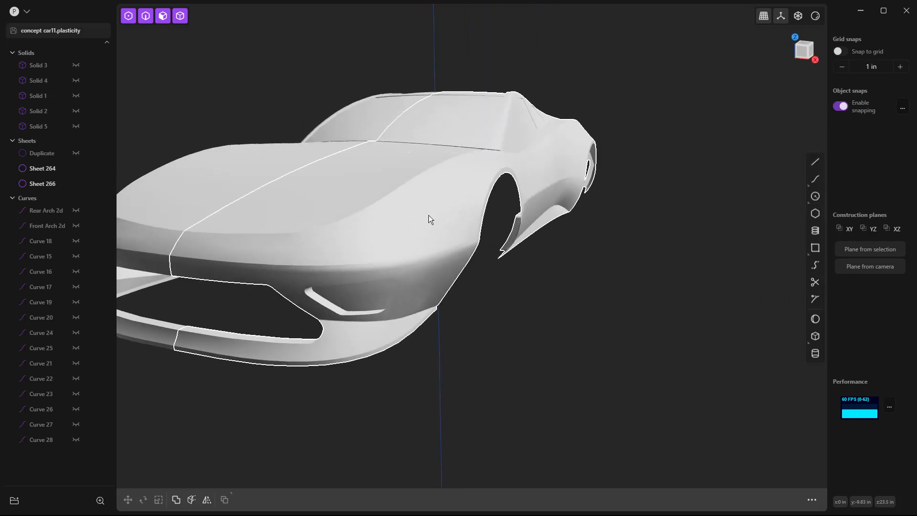
pyautogui.scroll(-6, 396, 233)
pyautogui.moveTo(557, 243); pyautogui.dragTo(577, 282, button='middle')
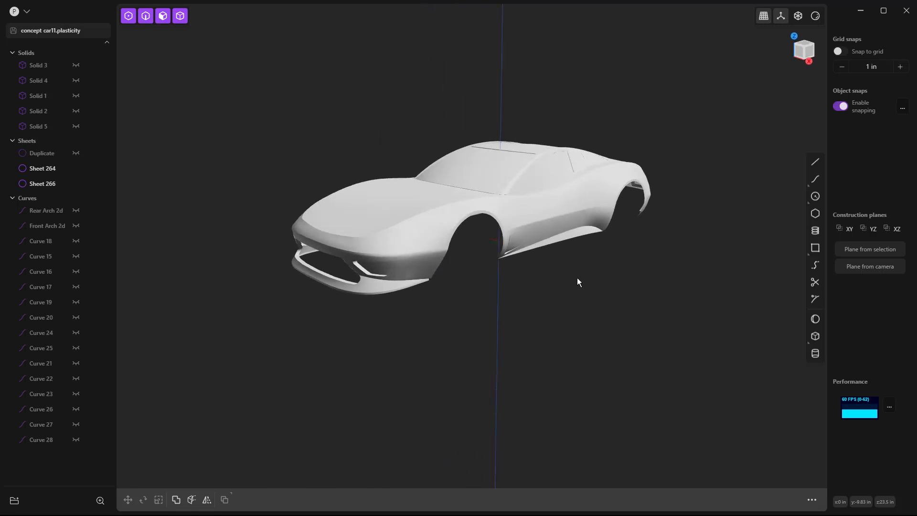